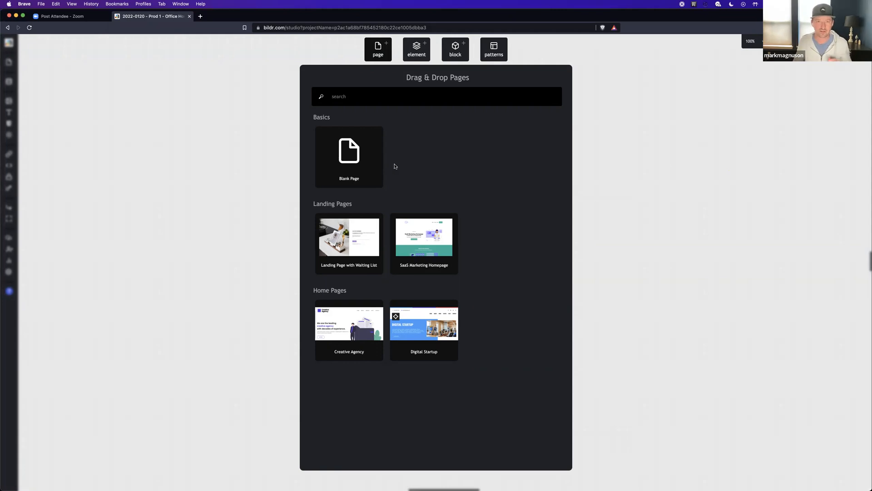
Step: Add a blank page to the canvas and name it Home
{"action": "left_click_drag", "start_coordinate": [355, 167], "coordinate": [166, 103]}
{"action": "type", "text": "Cus"}
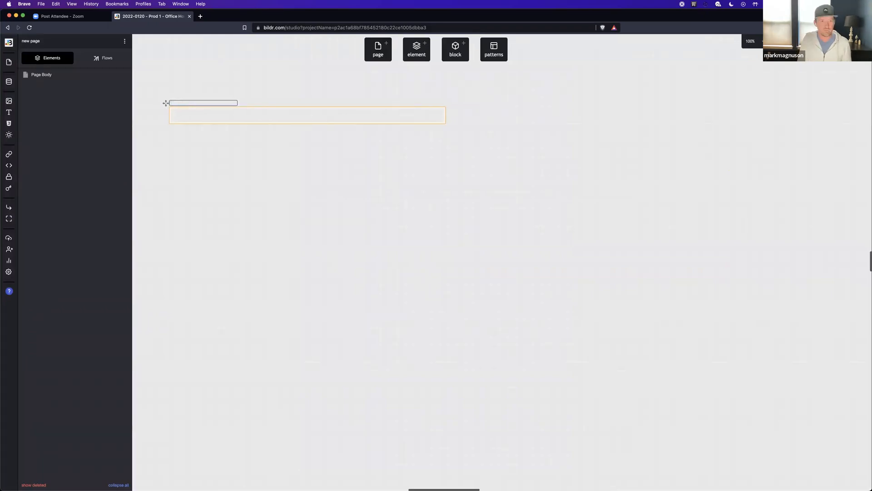
{"action": "type", "text": "Home"}
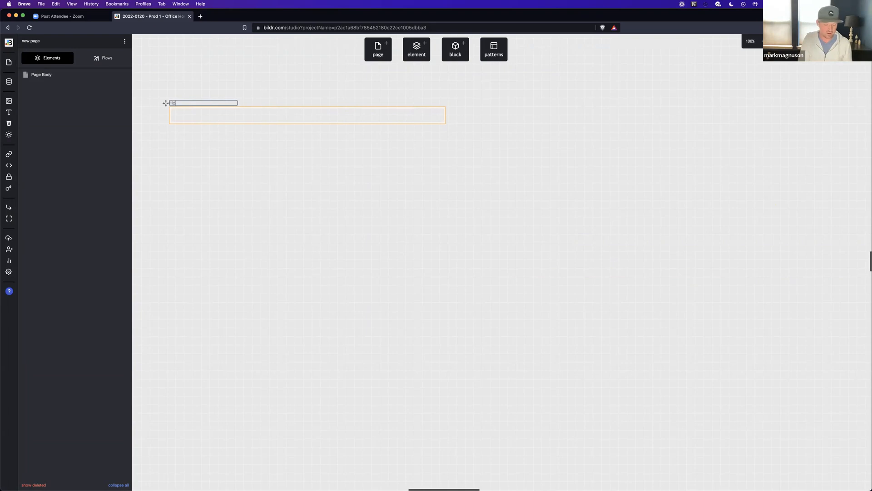
Step: Add a div to the Home page, name it Outer, and show its styling options
{"action": "left_click", "coordinate": [418, 55]}
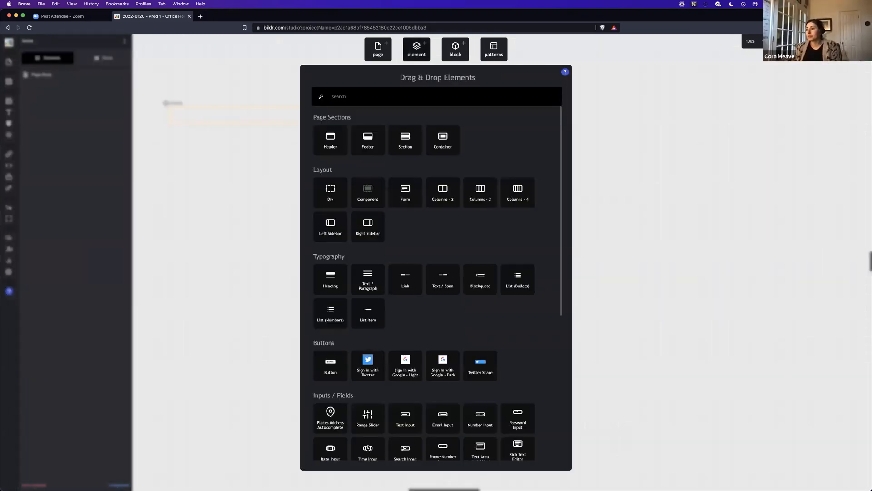
{"action": "type", "text": "div"}
{"action": "left_click_drag", "start_coordinate": [331, 193], "coordinate": [216, 117]}
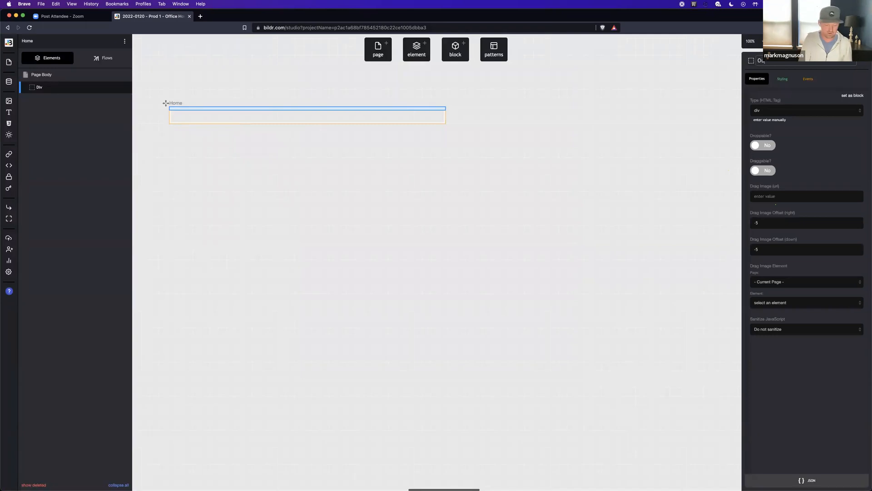
{"action": "left_click", "coordinate": [786, 80]}
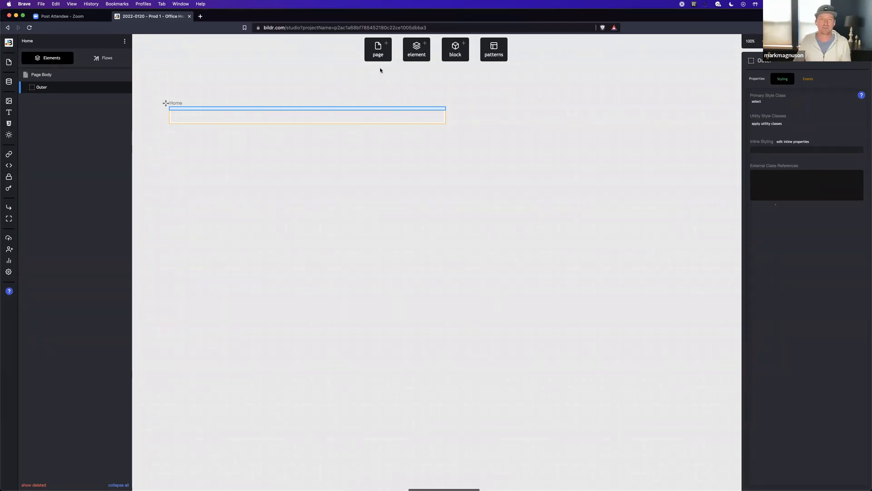
Step: Find the Grid List element and nest it inside the Outer div
{"action": "left_click", "coordinate": [411, 57]}
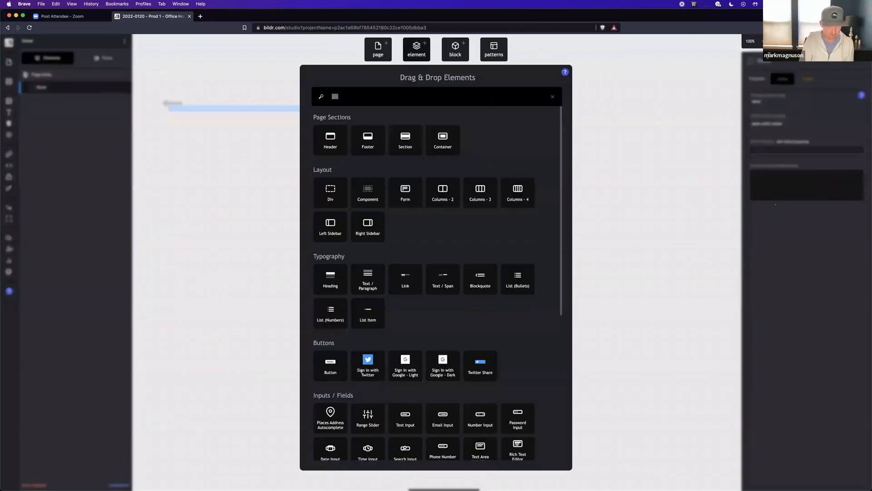
{"action": "type", "text": "grid"}
{"action": "left_click_drag", "start_coordinate": [338, 137], "coordinate": [67, 88]}
Step: Rename the Outer div as Customers and its grid list as Grid List - Customers
{"action": "left_click", "coordinate": [88, 85]}
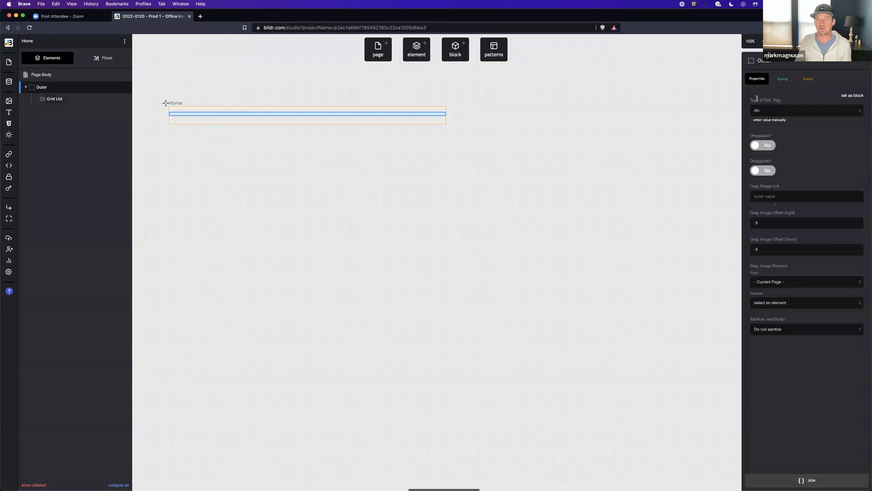
{"action": "key", "text": "super+a"}
{"action": "type", "text": "Cu"}
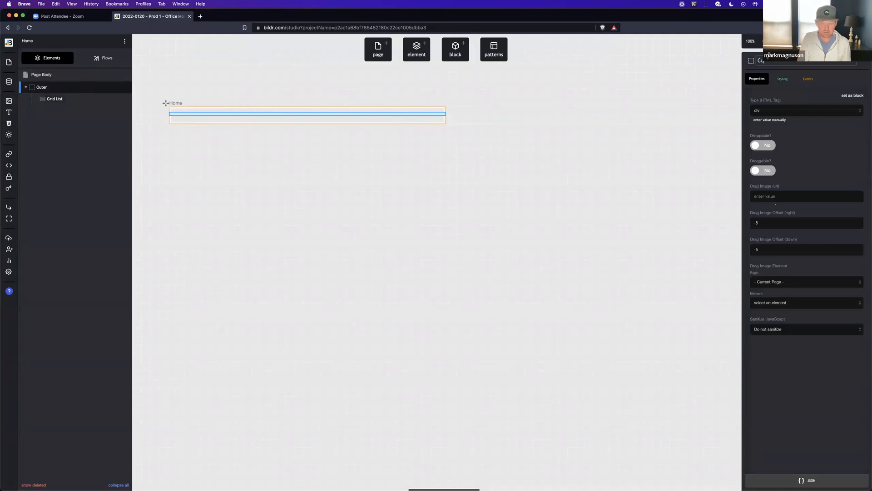
{"action": "left_click", "coordinate": [77, 100]}
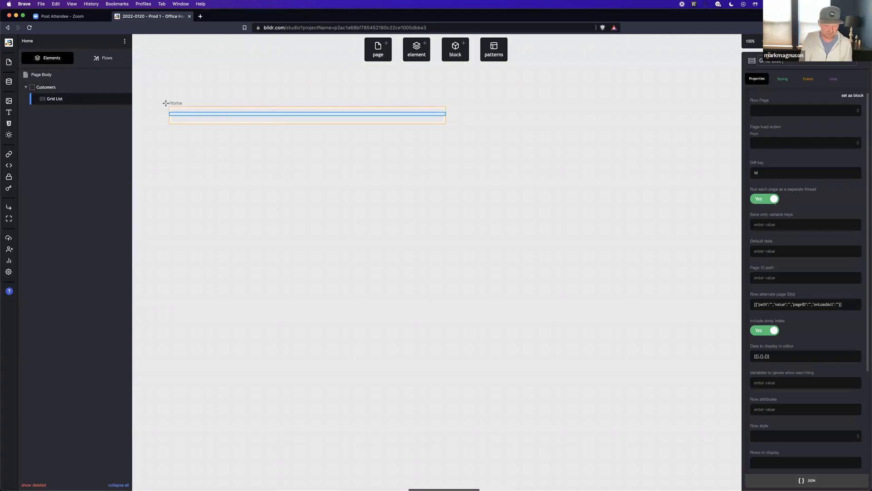
{"action": "type", "text": "rs"}
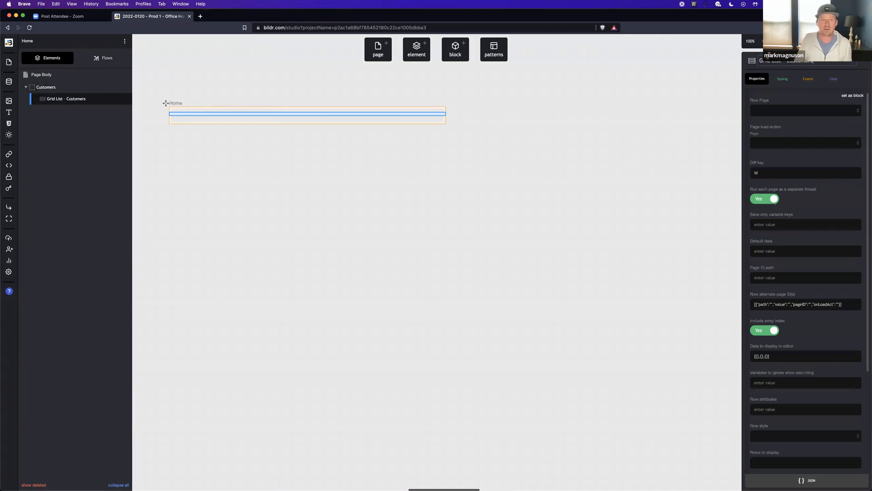
Step: Place the Grid Row block on the empty canvas beside Home as a new page named Customer Row
{"action": "left_click", "coordinate": [375, 56]}
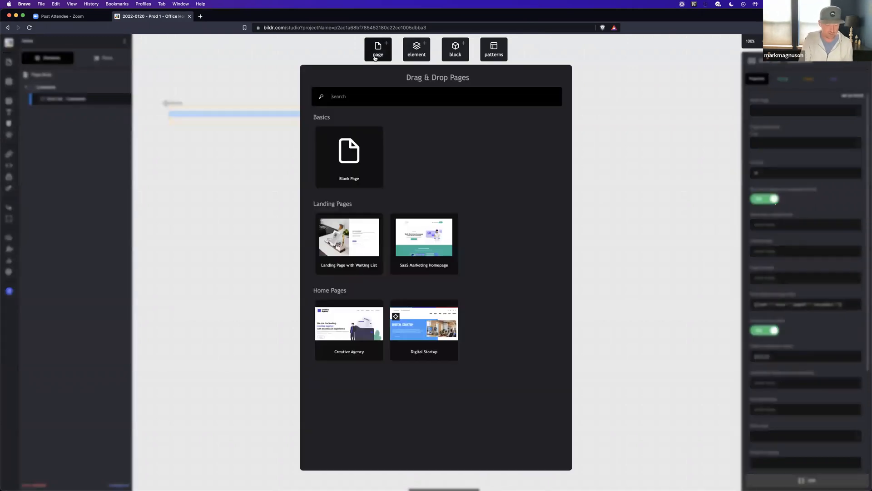
{"action": "left_click", "coordinate": [453, 54]}
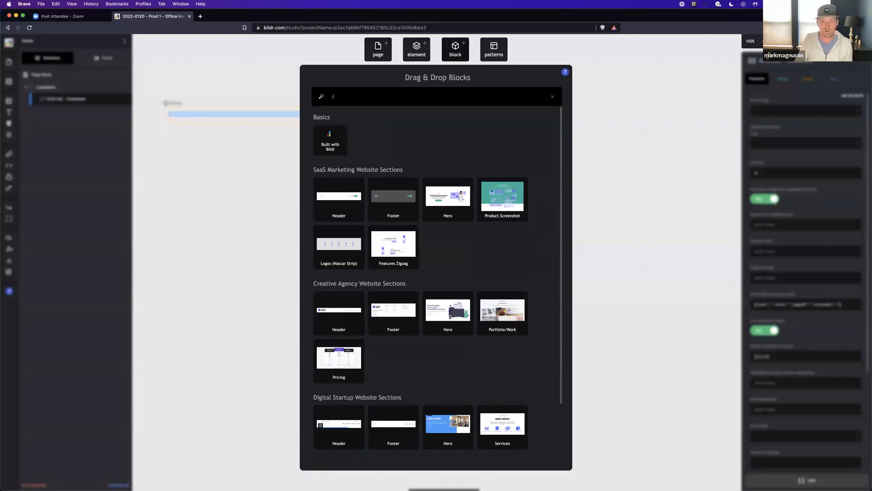
{"action": "type", "text": "row"}
{"action": "left_click_drag", "start_coordinate": [339, 146], "coordinate": [497, 110]}
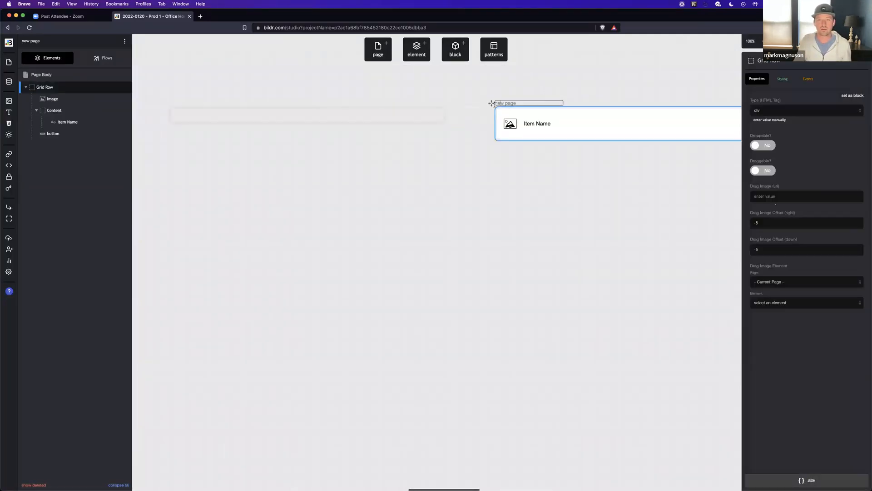
{"action": "type", "text": "Customer Row"}
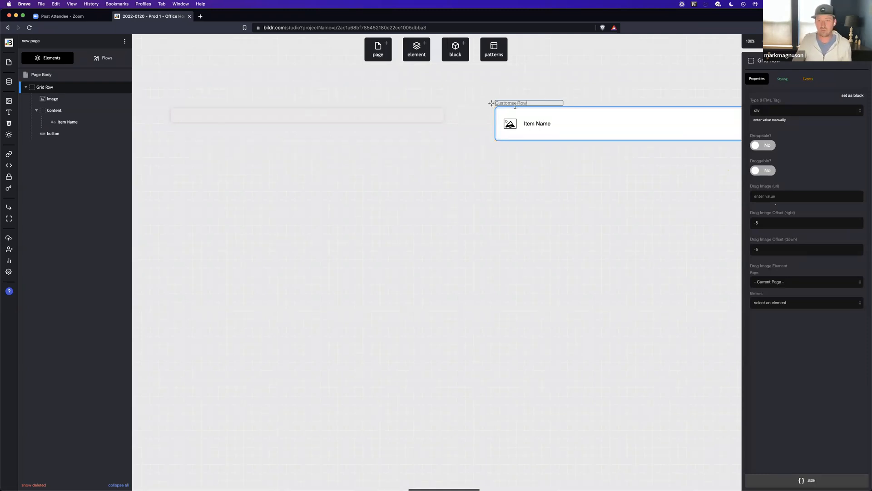
Step: Change the Item Name text in the Customer Row page to Customer Name
{"action": "left_click", "coordinate": [530, 125]}
{"action": "double_click", "coordinate": [529, 124]}
{"action": "type", "text": "Customer"}
Step: Delete the image and the button from the grid row and shift the Customer Row page slightly closer to Home
{"action": "left_click", "coordinate": [510, 124]}
{"action": "left_click", "coordinate": [510, 124]}
{"action": "left_click", "coordinate": [594, 133]}
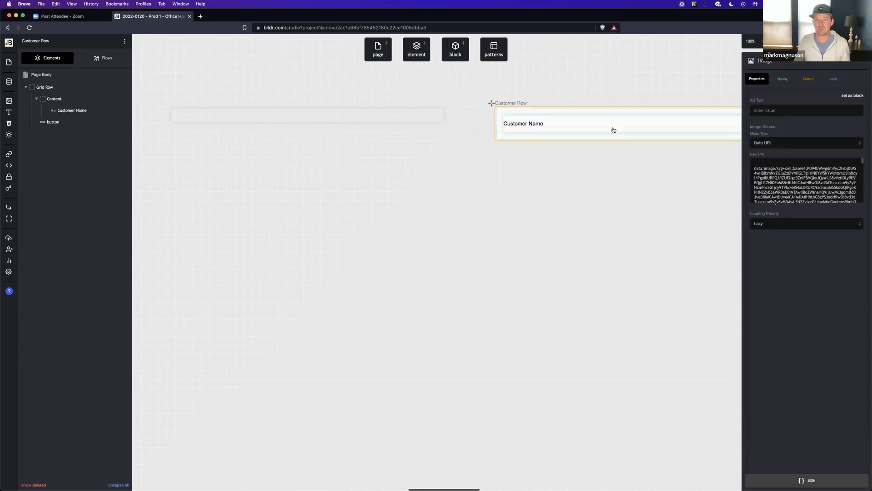
{"action": "left_click", "coordinate": [633, 126]}
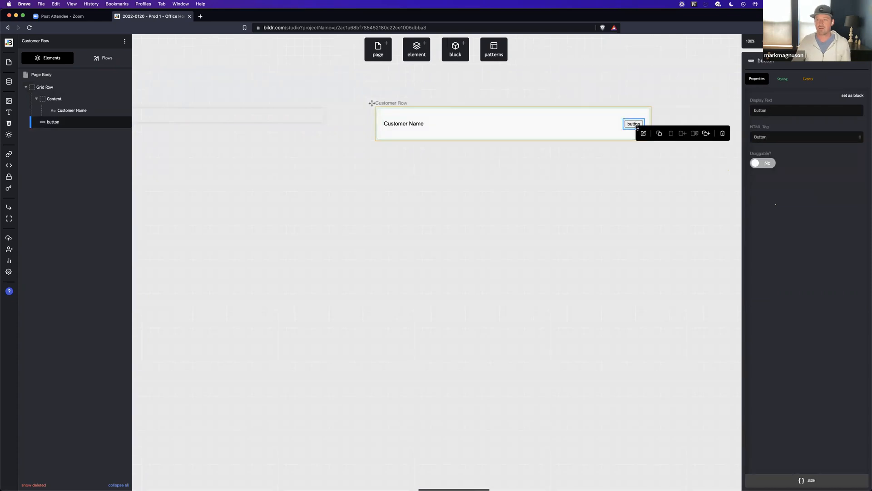
{"action": "left_click", "coordinate": [724, 132]}
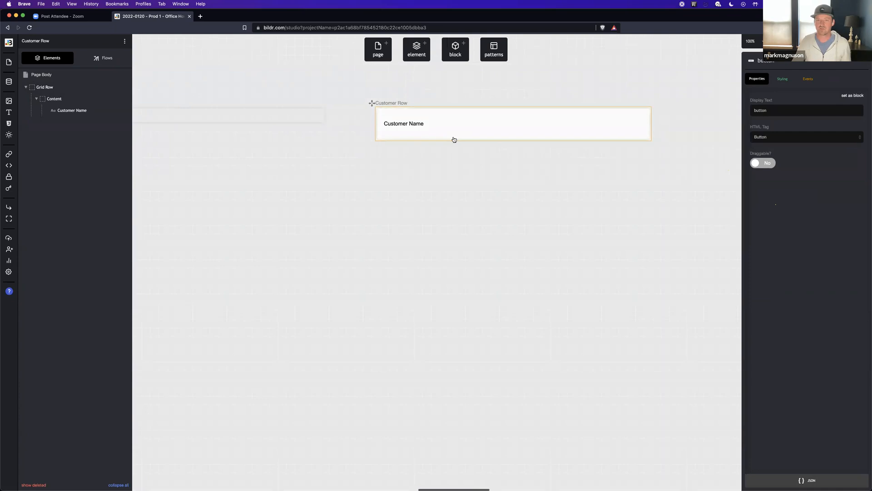
{"action": "left_click", "coordinate": [454, 139]}
{"action": "left_click_drag", "start_coordinate": [371, 103], "coordinate": [352, 96]}
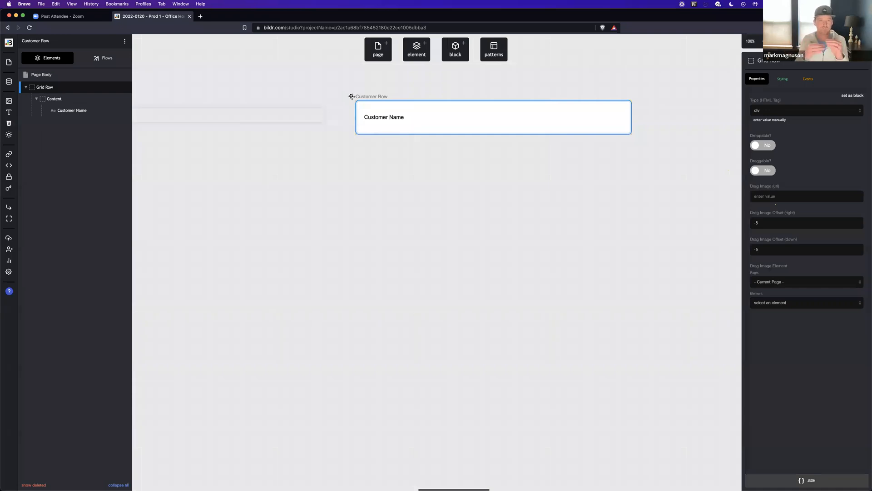
Step: Set Customer Row as the row page of the customers grid list on the Home page
{"action": "scroll", "coordinate": [159, 126], "scroll_direction": "left", "scroll_amount": 2}
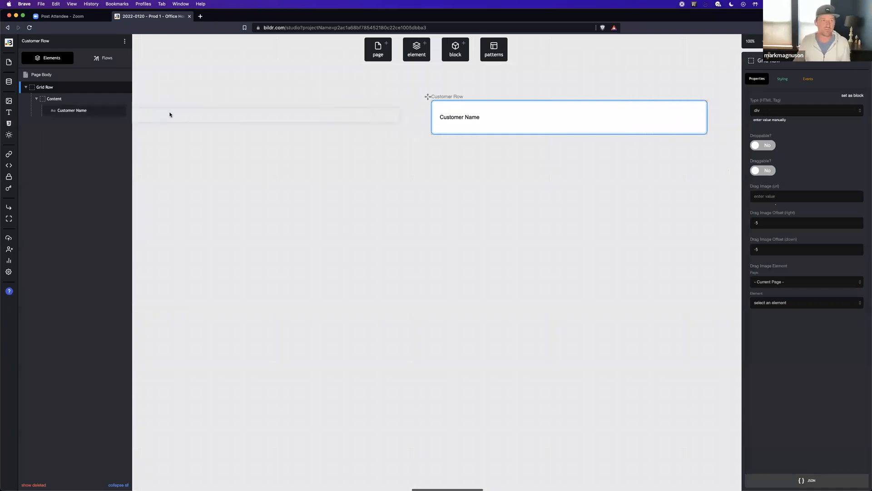
{"action": "left_click", "coordinate": [259, 115]}
{"action": "left_click", "coordinate": [781, 110]}
{"action": "left_click", "coordinate": [756, 120]}
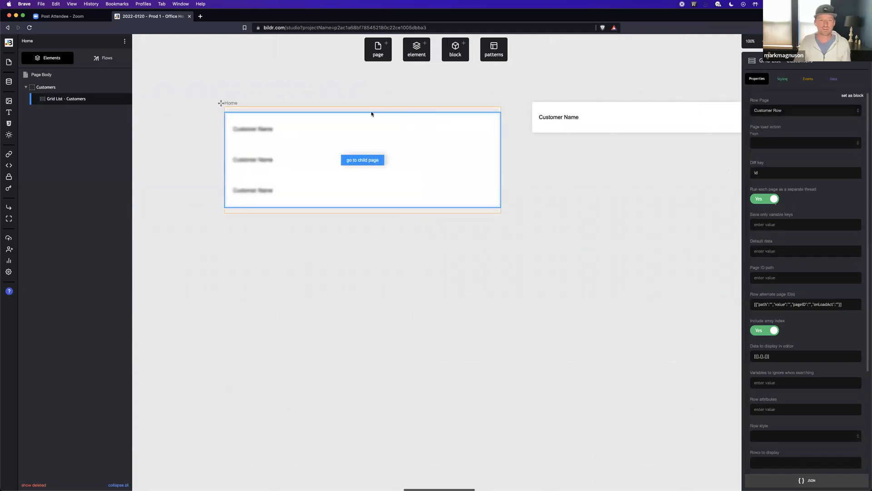
Step: Add a heading above the customers grid list with the text Customers
{"action": "left_click", "coordinate": [417, 49]}
{"action": "key", "text": "BackSpace"}
{"action": "key", "text": "BackSpace"}
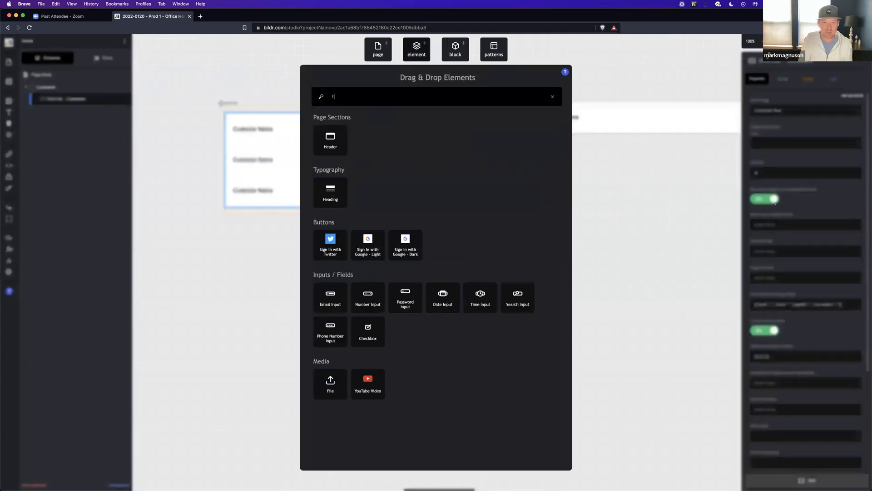
{"action": "type", "text": "headi"}
{"action": "left_click_drag", "start_coordinate": [331, 135], "coordinate": [268, 120]}
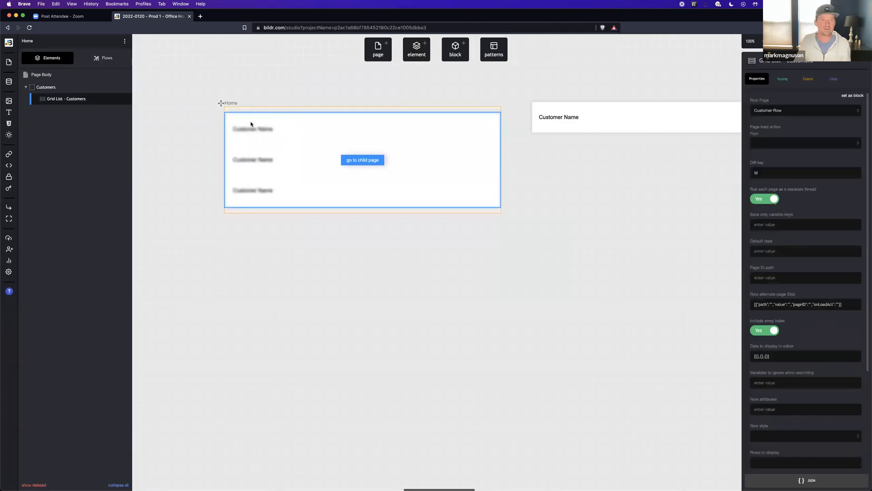
{"action": "type", "text": "Customers"}
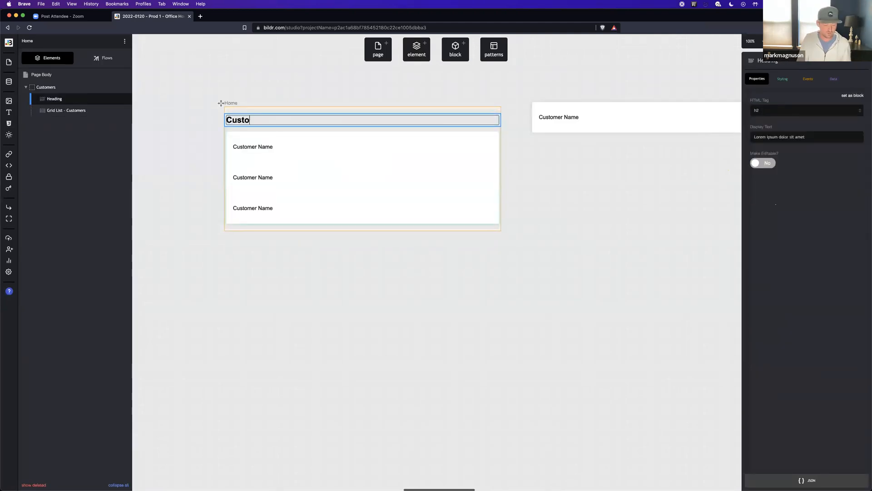
{"action": "left_click", "coordinate": [417, 49]}
{"action": "type", "text": "headin"}
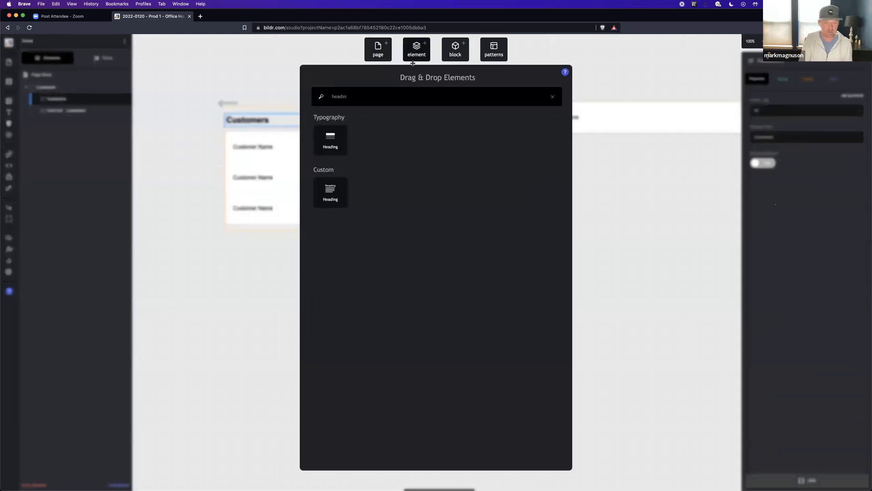
{"action": "left_click_drag", "start_coordinate": [329, 136], "coordinate": [272, 152]}
Step: Duplicate the Customers div on the Home page and change the copy's heading to Invoices
{"action": "mouse_move", "coordinate": [105, 90]}
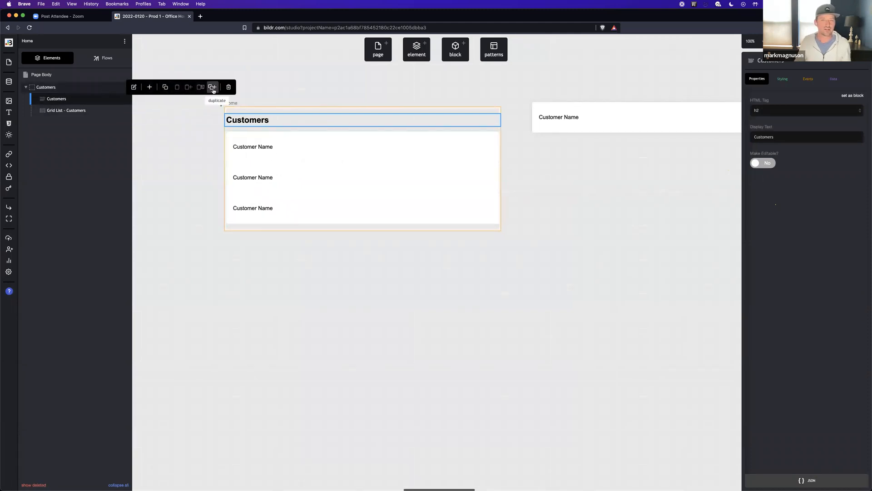
{"action": "left_click", "coordinate": [213, 88]}
{"action": "mouse_move", "coordinate": [52, 134]}
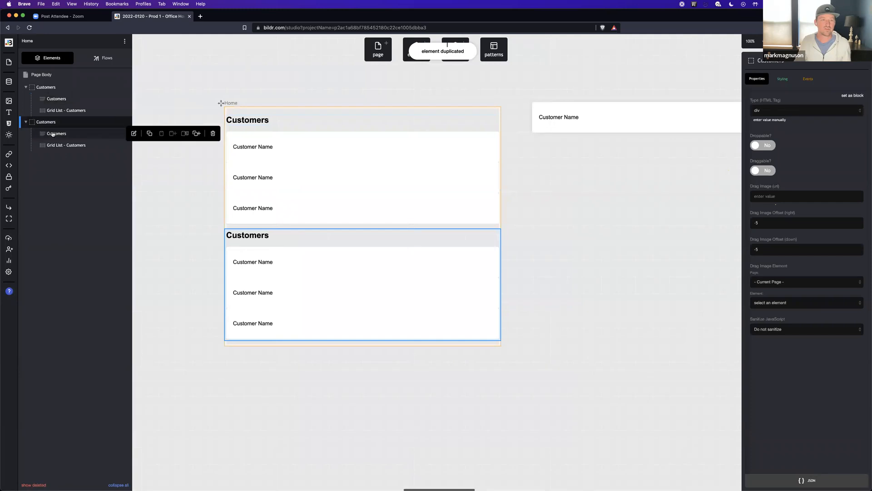
{"action": "left_click", "coordinate": [244, 235]}
{"action": "type", "text": "Invoices"}
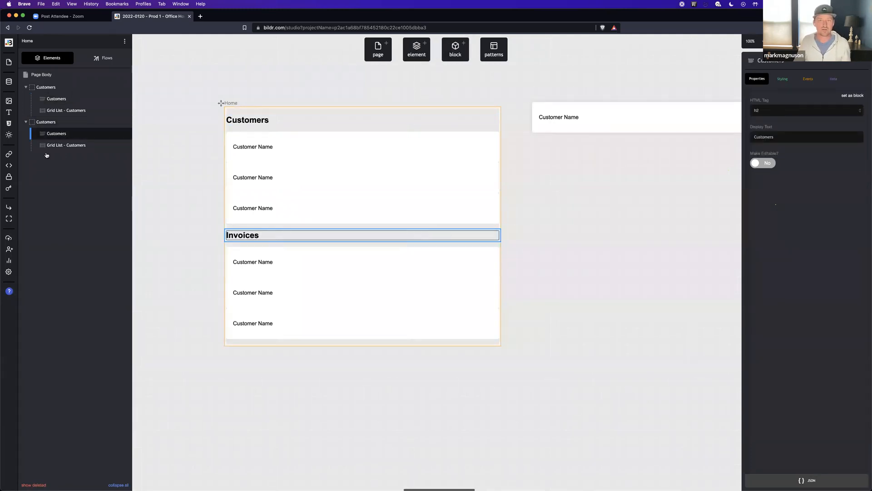
Step: Duplicate the Customer Row page as Invoice Row and place the copy below the original
{"action": "left_click", "coordinate": [70, 146]}
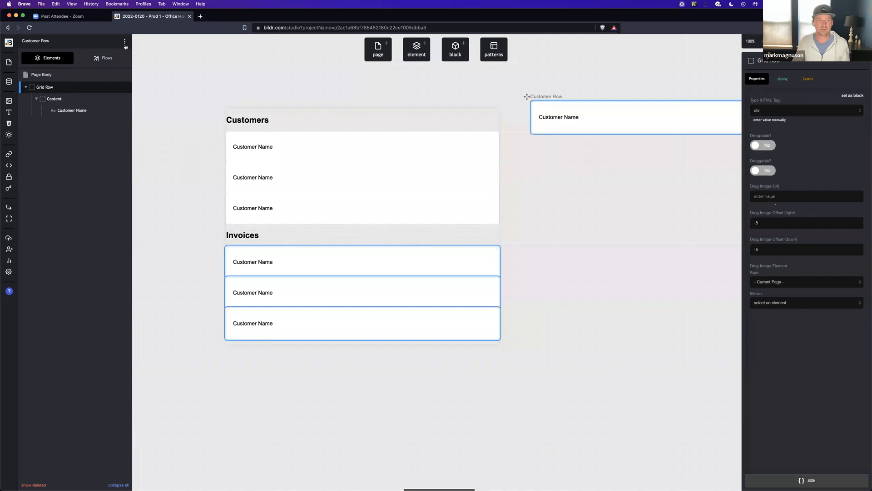
{"action": "left_click", "coordinate": [125, 41]}
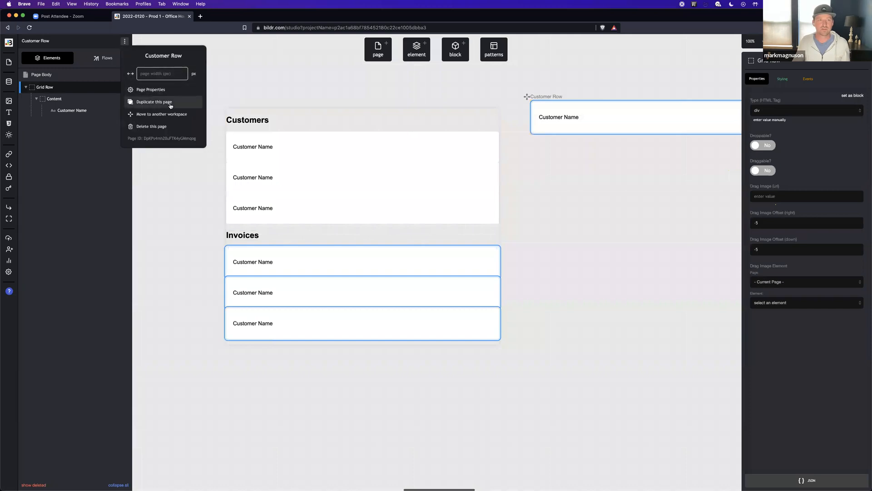
{"action": "left_click", "coordinate": [171, 106]}
{"action": "double_click", "coordinate": [365, 235]}
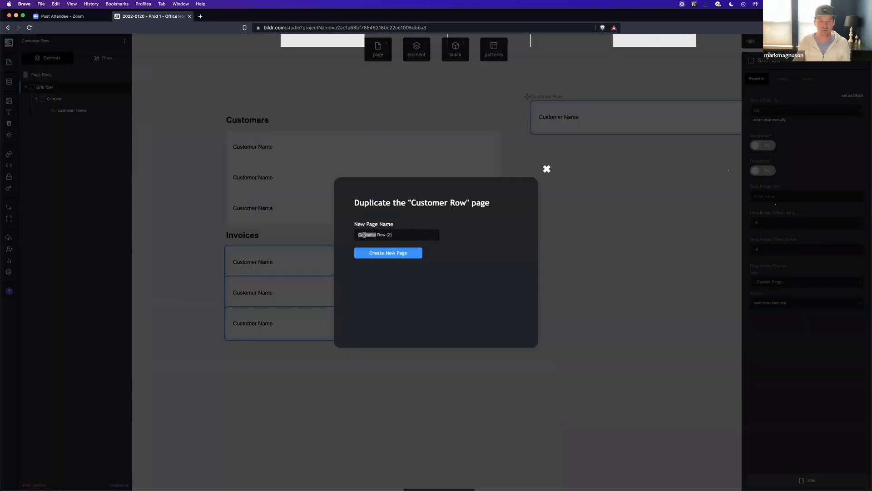
{"action": "type", "text": "Invoice Row"}
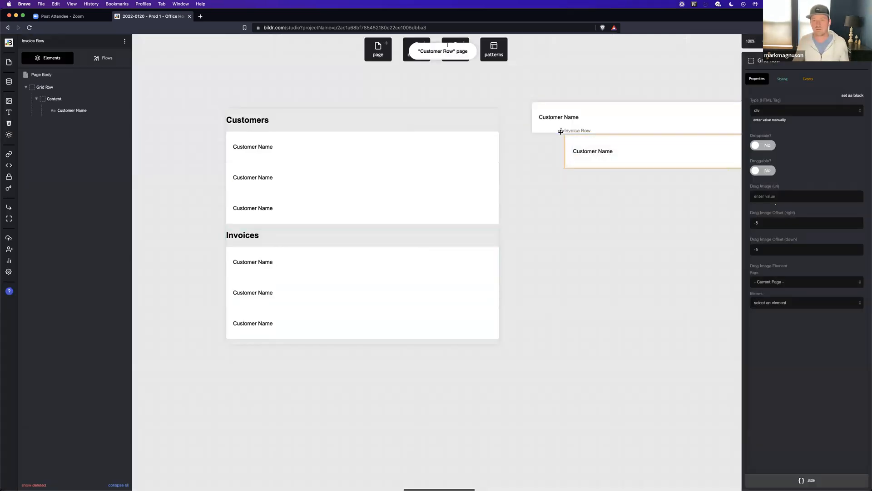
{"action": "left_click_drag", "start_coordinate": [562, 132], "coordinate": [524, 195]}
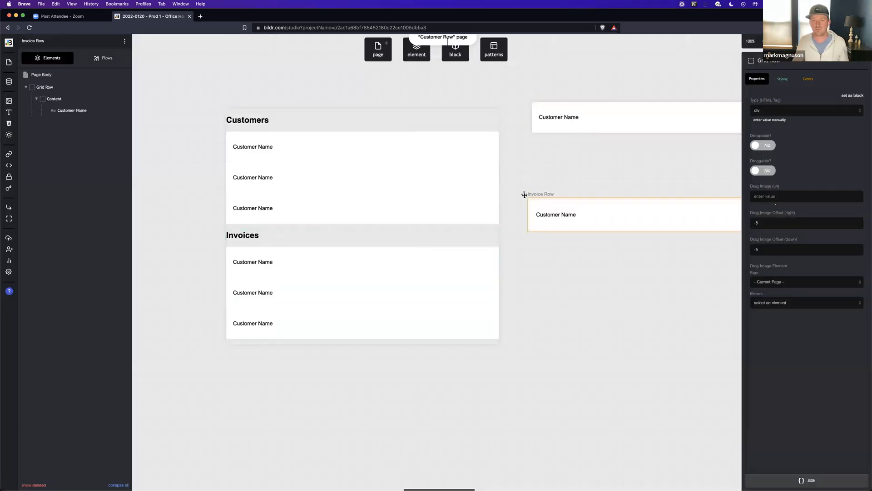
Step: Add a text element reading INVOICE before the customer name in the grid row of the Invoice Row page
{"action": "left_click", "coordinate": [592, 209]}
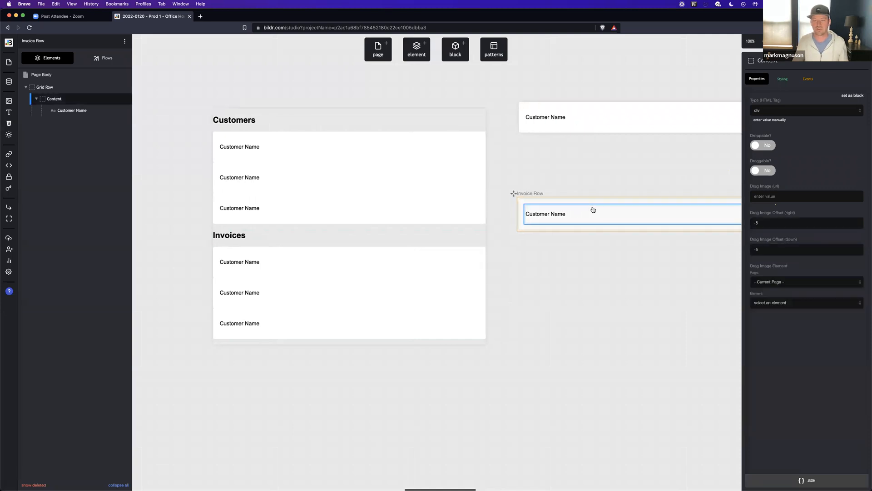
{"action": "mouse_move", "coordinate": [67, 112]}
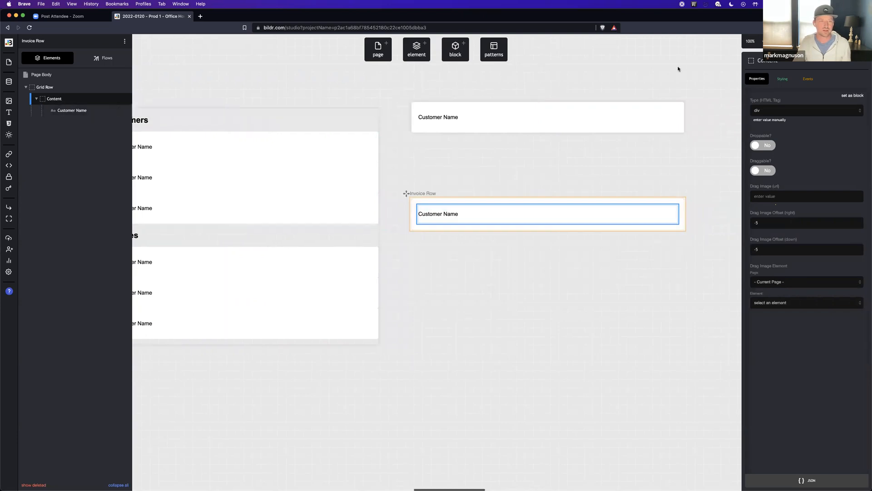
{"action": "left_click", "coordinate": [414, 55]}
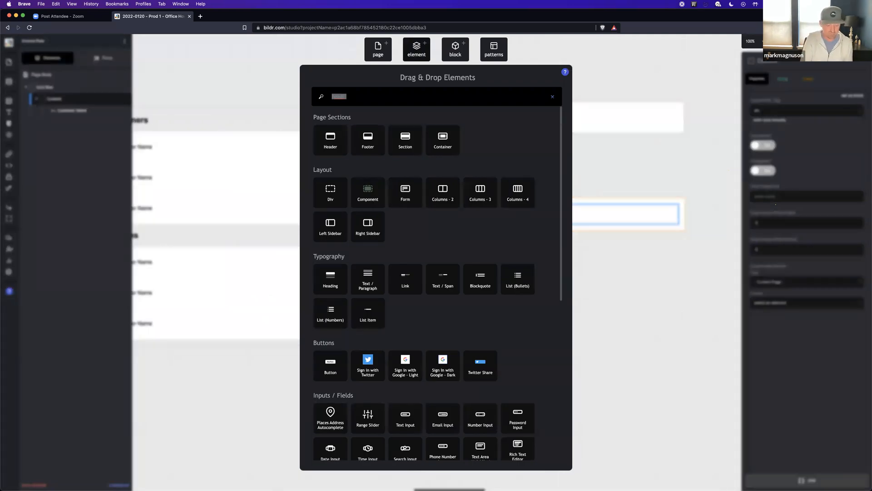
{"action": "type", "text": "text"}
{"action": "left_click_drag", "start_coordinate": [329, 135], "coordinate": [435, 214]}
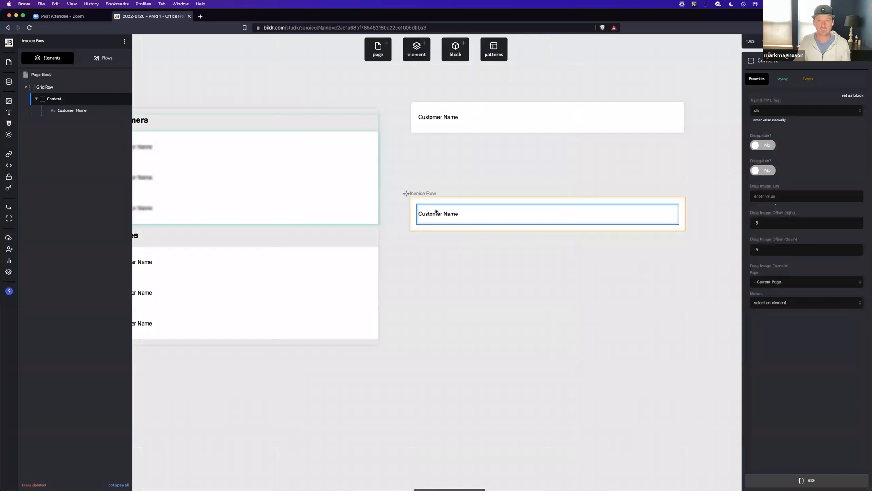
{"action": "type", "text": "INVOICE"}
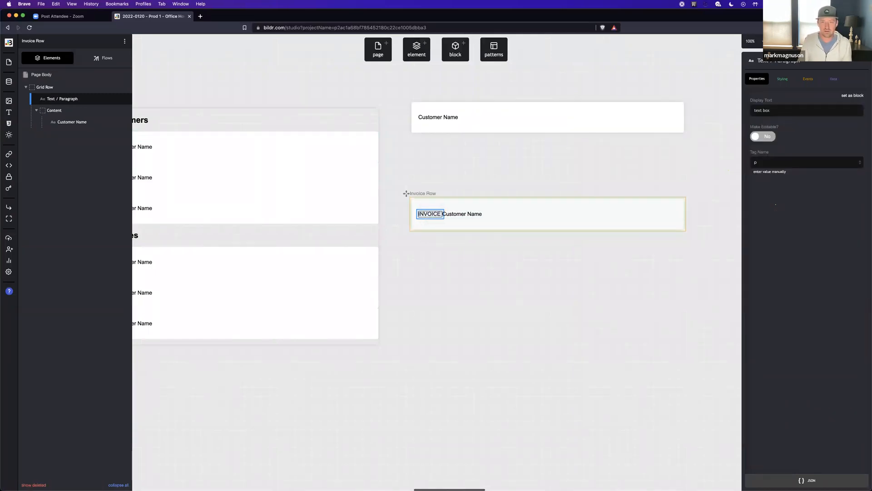
{"action": "left_click", "coordinate": [504, 222]}
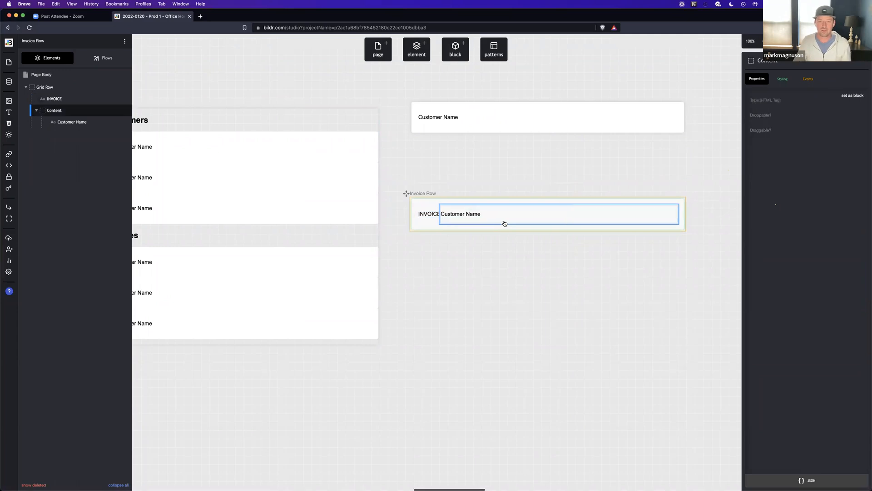
{"action": "left_click", "coordinate": [428, 230]}
Step: Set Invoice Row as the row page of the invoices grid list on the Home page
{"action": "scroll", "coordinate": [427, 230], "scroll_direction": "left", "scroll_amount": 2}
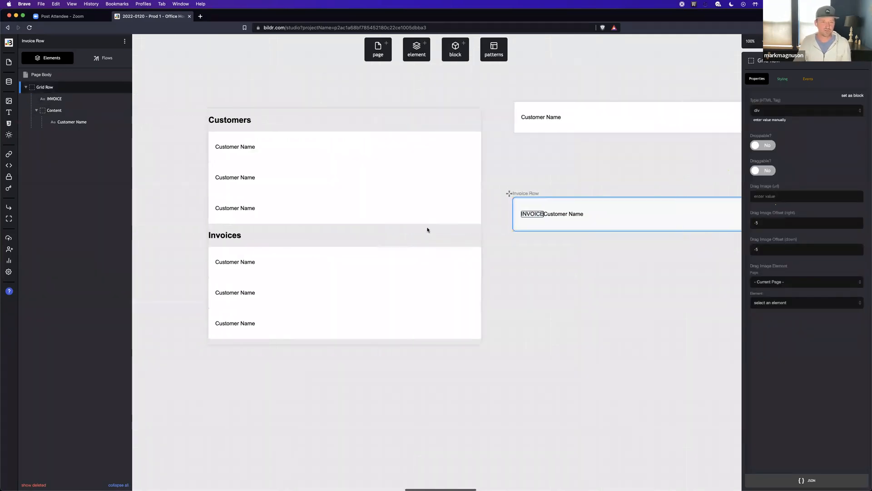
{"action": "left_click", "coordinate": [336, 273]}
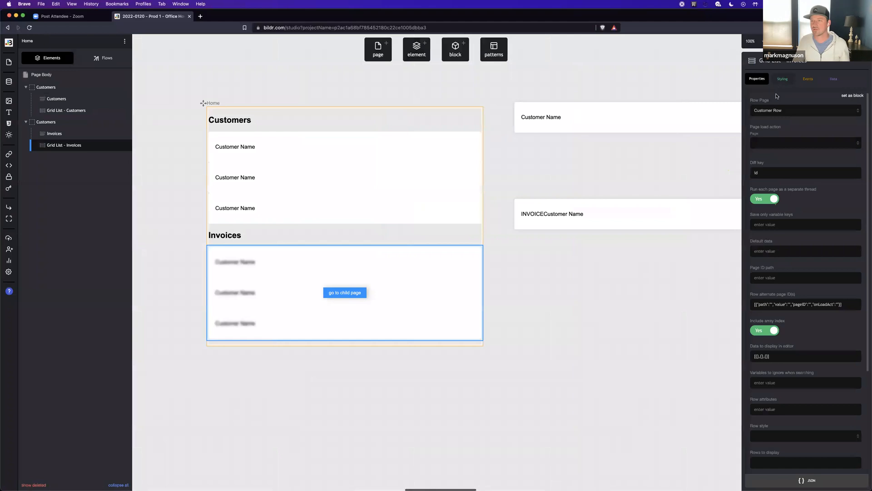
{"action": "left_click", "coordinate": [784, 112]}
{"action": "left_click", "coordinate": [783, 125]}
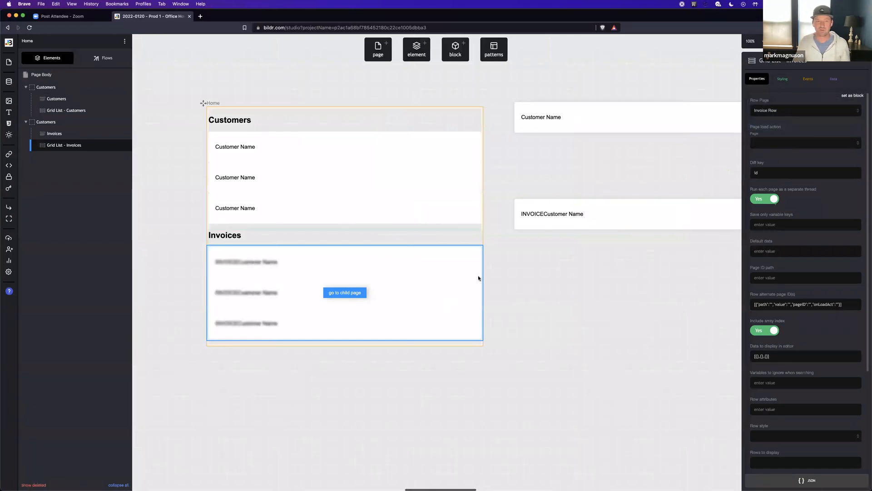
{"action": "left_click", "coordinate": [382, 178]}
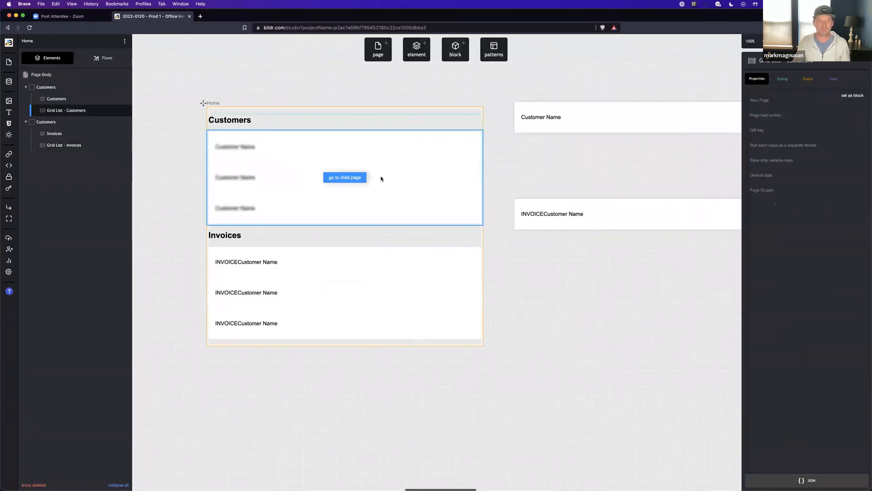
{"action": "left_click", "coordinate": [363, 291]}
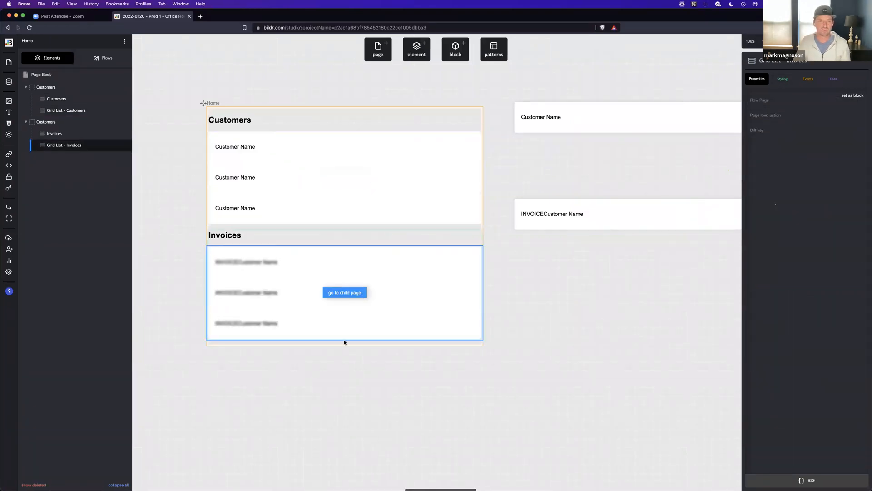
{"action": "left_click", "coordinate": [544, 205]}
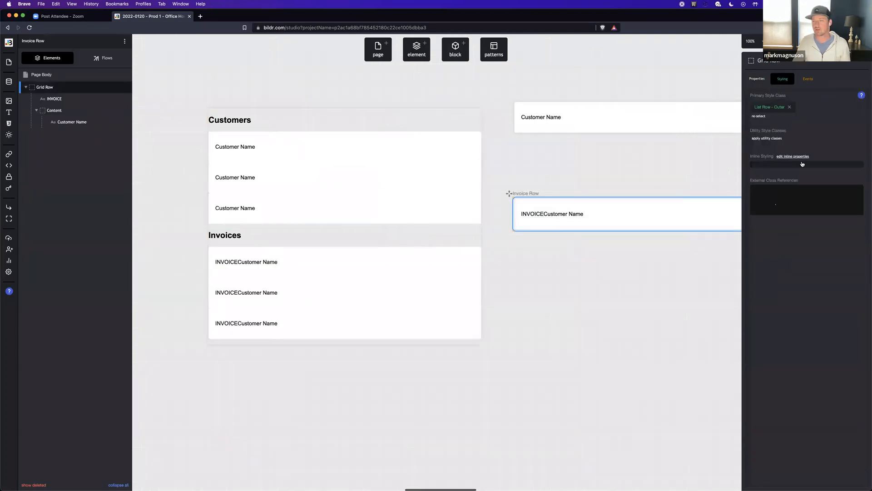
{"action": "left_click", "coordinate": [782, 166]}
{"action": "type", "text": "margin"}
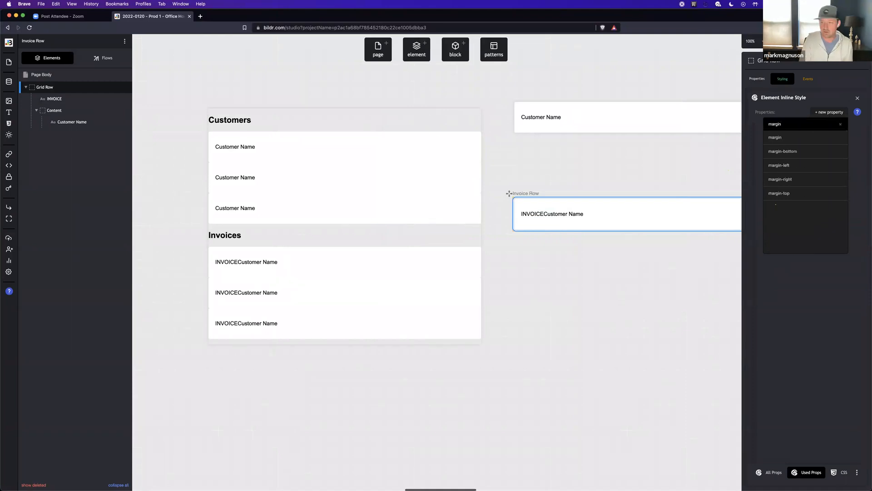
{"action": "key", "text": "Return"}
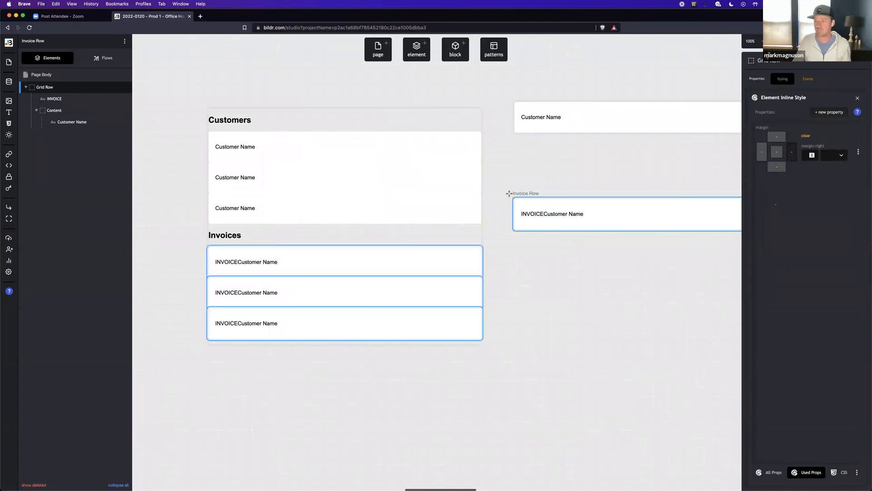
{"action": "type", "text": "10"}
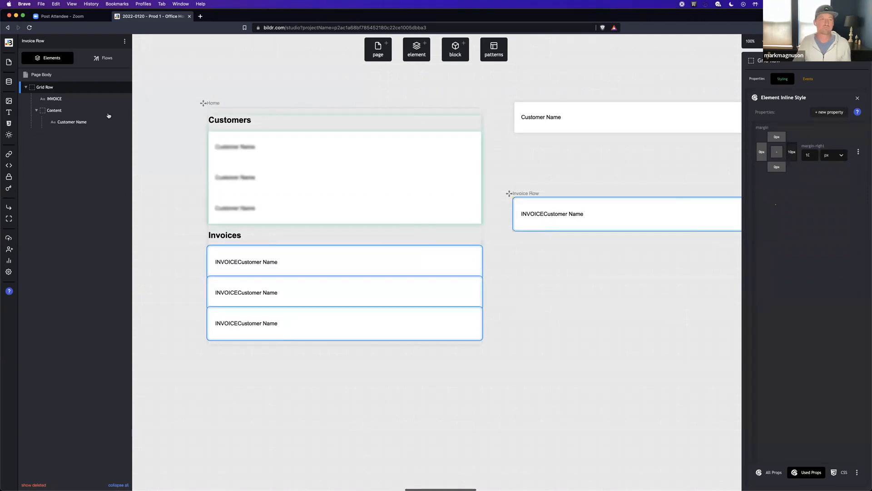
{"action": "left_click", "coordinate": [858, 151]}
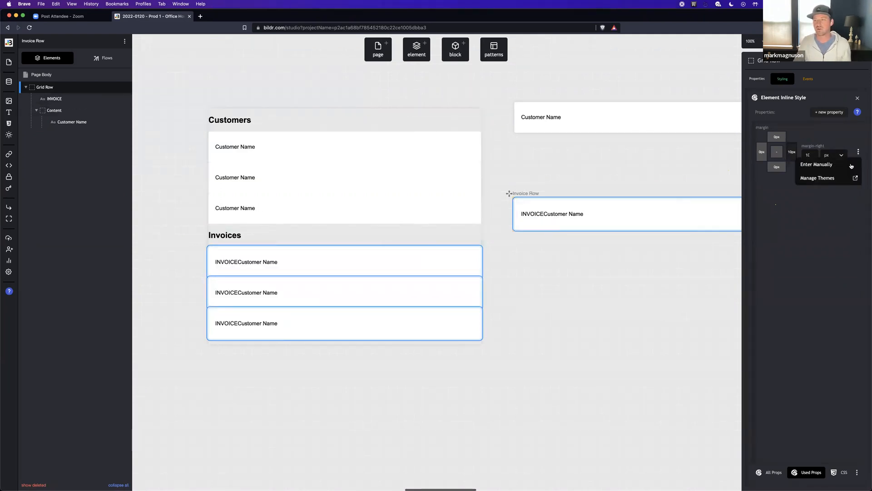
{"action": "left_click", "coordinate": [834, 192]}
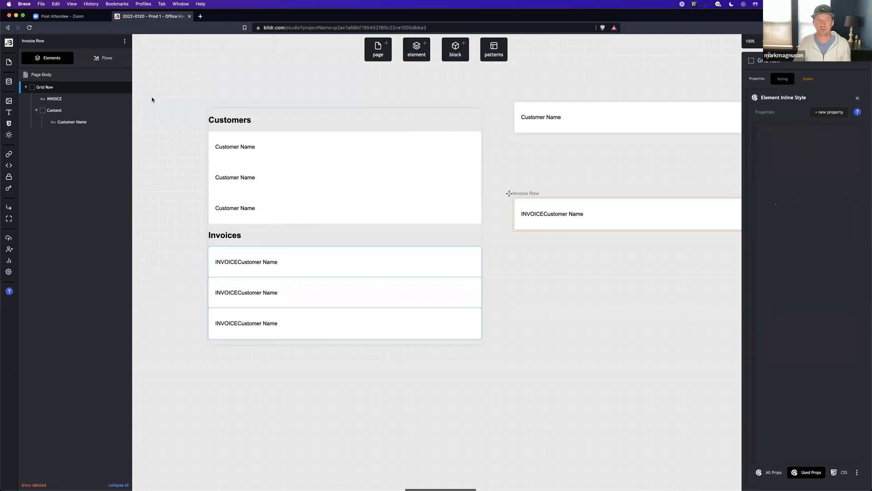
Step: Give the INVOICE text in the Invoice Row page an inline right margin of 10 px
{"action": "left_click", "coordinate": [72, 99]}
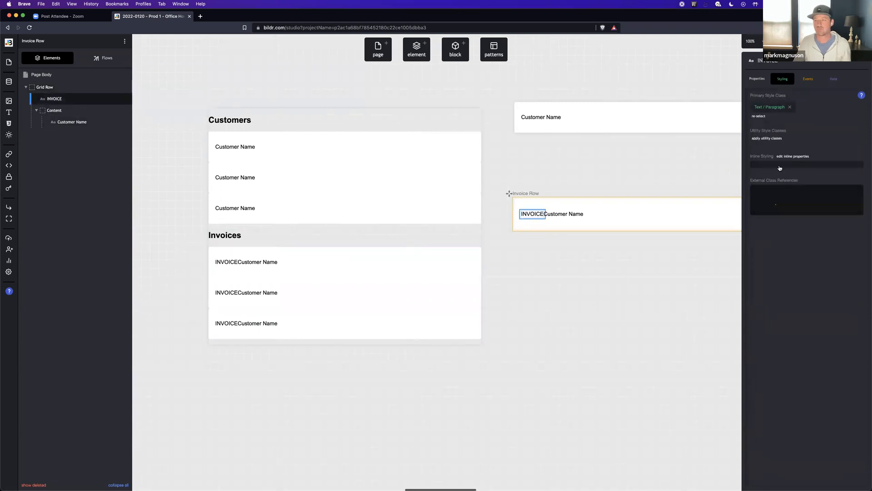
{"action": "left_click", "coordinate": [780, 168]}
{"action": "left_click", "coordinate": [829, 112]}
{"action": "type", "text": "marg"}
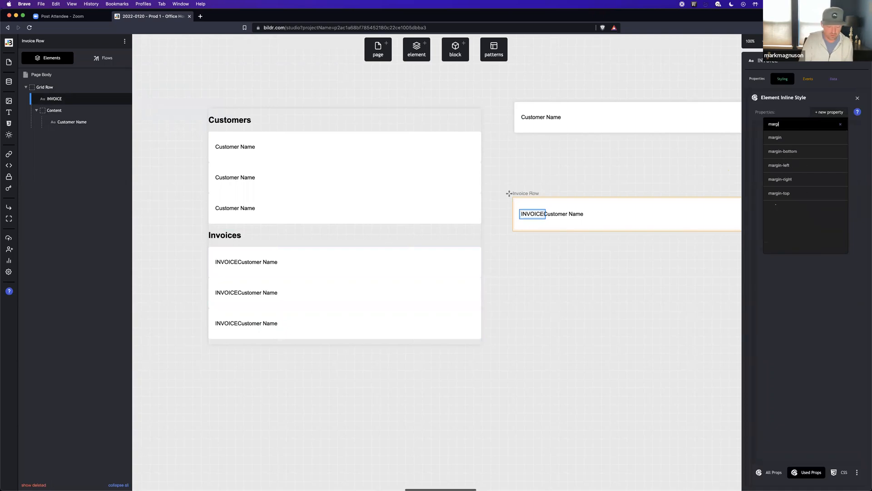
{"action": "key", "text": "Return"}
{"action": "left_click", "coordinate": [792, 152]}
{"action": "type", "text": "10"}
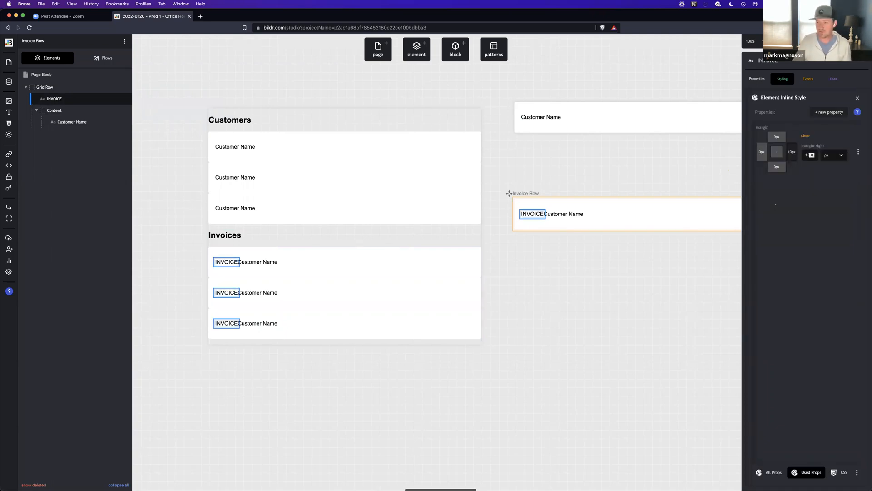
{"action": "left_click", "coordinate": [555, 223]}
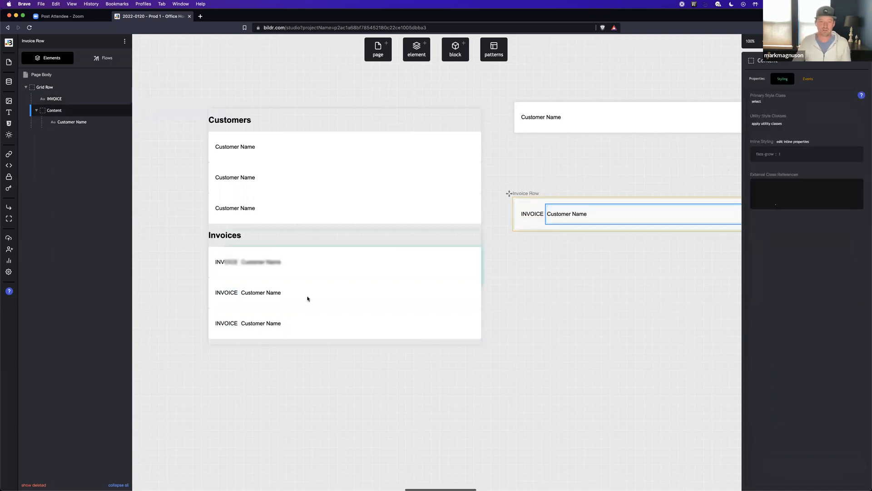
Step: Add a search input at the start of the Home page, above the Customers section
{"action": "scroll", "coordinate": [356, 327], "scroll_direction": "up", "scroll_amount": 2}
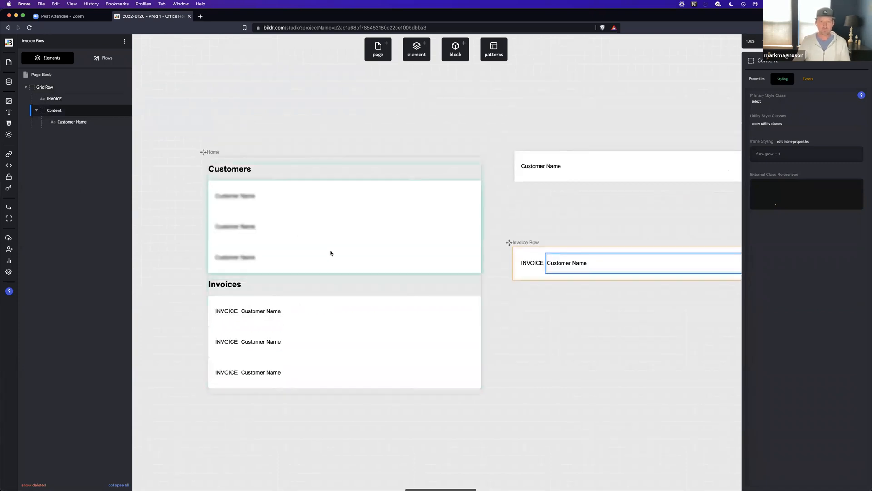
{"action": "left_click", "coordinate": [415, 56]}
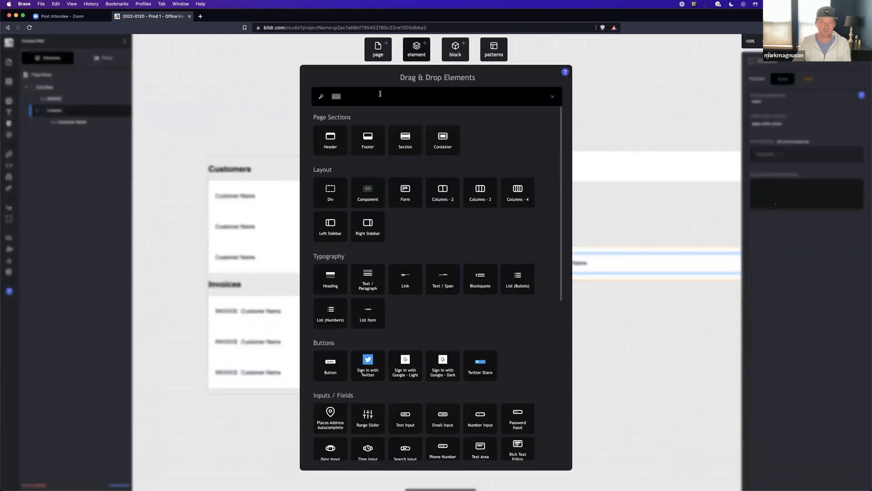
{"action": "type", "text": "inpu"}
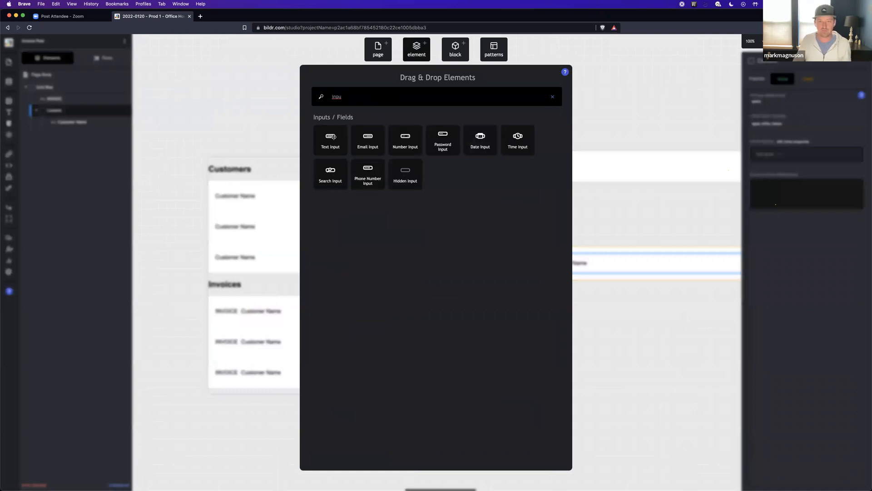
{"action": "left_click_drag", "start_coordinate": [330, 174], "coordinate": [252, 164]}
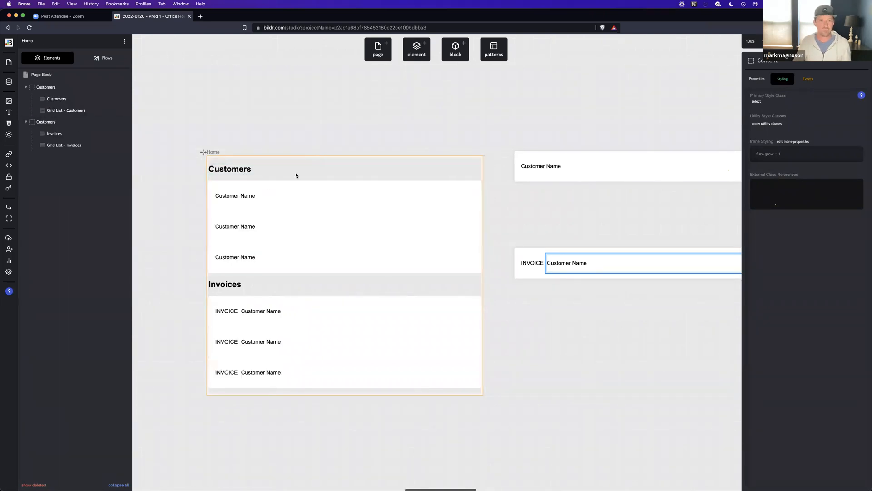
{"action": "left_click_drag", "start_coordinate": [75, 99], "coordinate": [77, 86]}
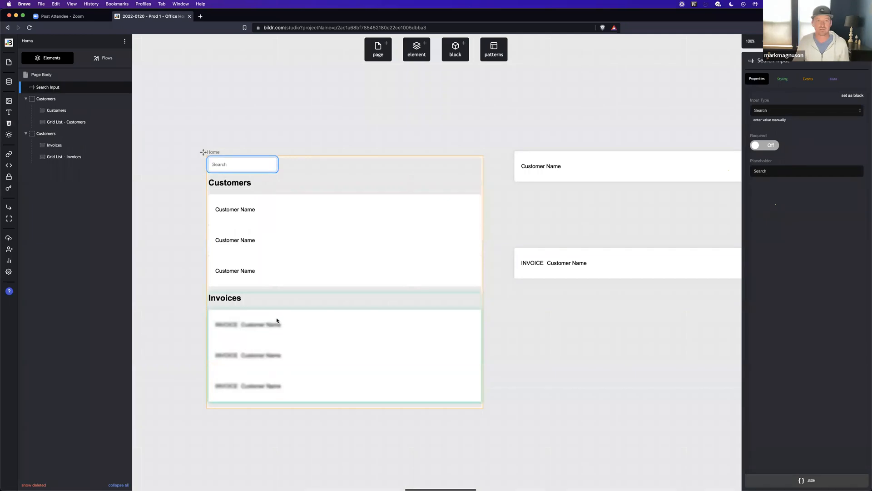
Step: Create a new data collection named Customers
{"action": "left_click", "coordinate": [9, 81]}
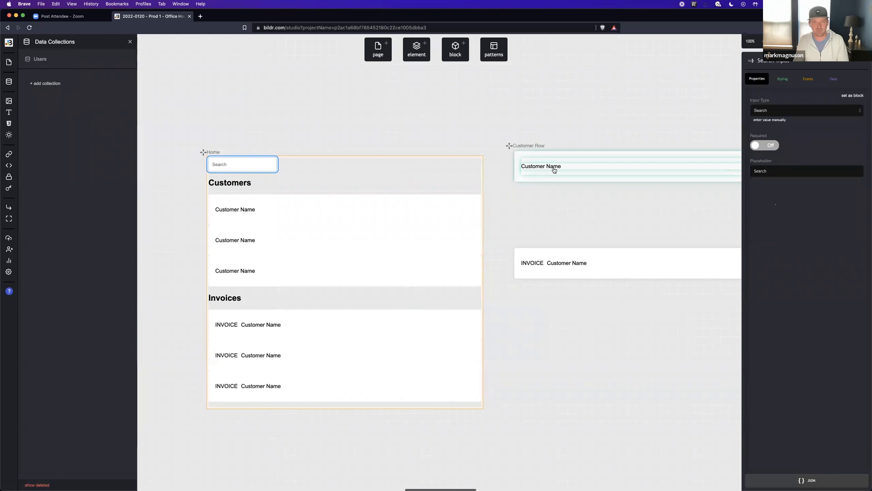
{"action": "left_click", "coordinate": [51, 84]}
{"action": "type", "text": "Customers"}
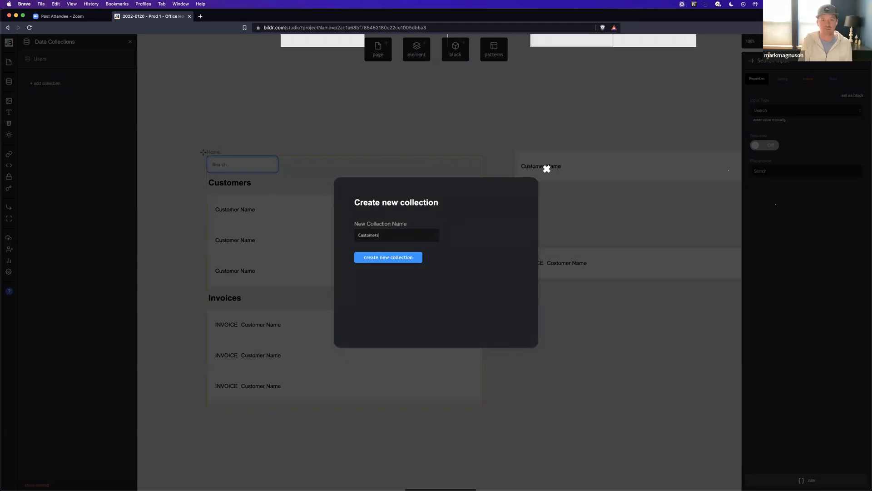
{"action": "key", "text": "Return"}
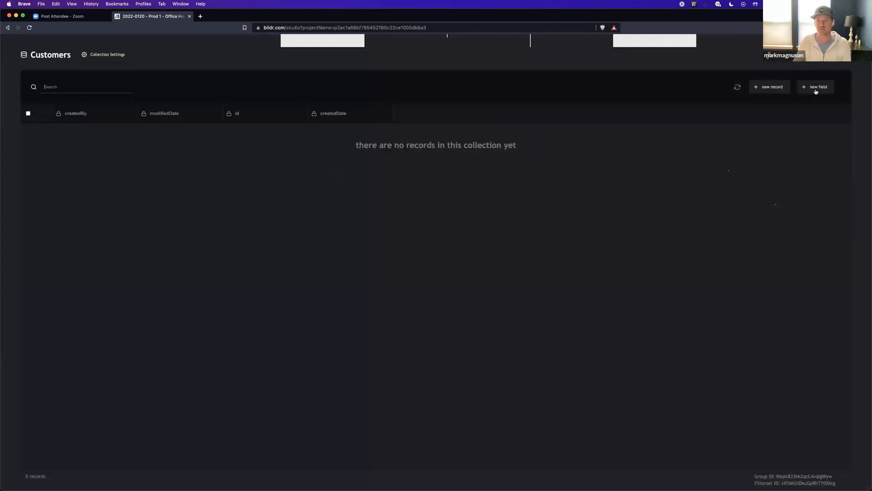
Step: Add a single-line text field named Customer Name to the Customers collection and close the collection
{"action": "left_click", "coordinate": [816, 91]}
{"action": "type", "text": "Customer Name"}
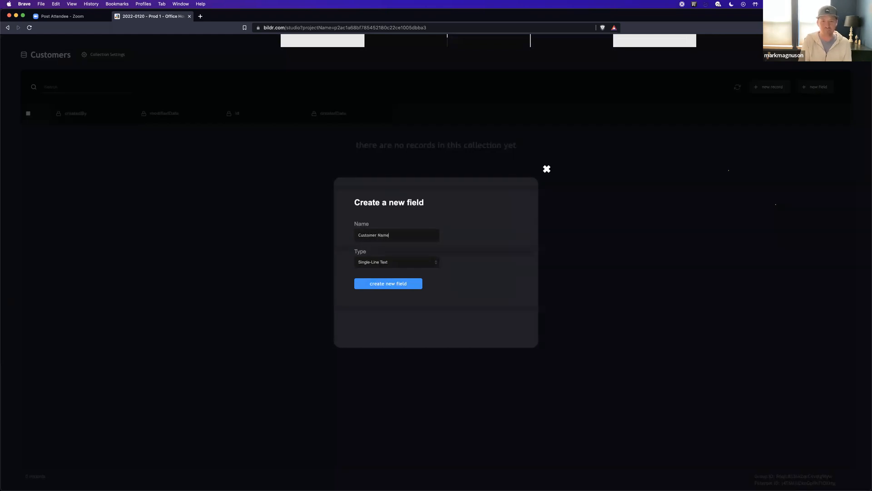
{"action": "key", "text": "Return"}
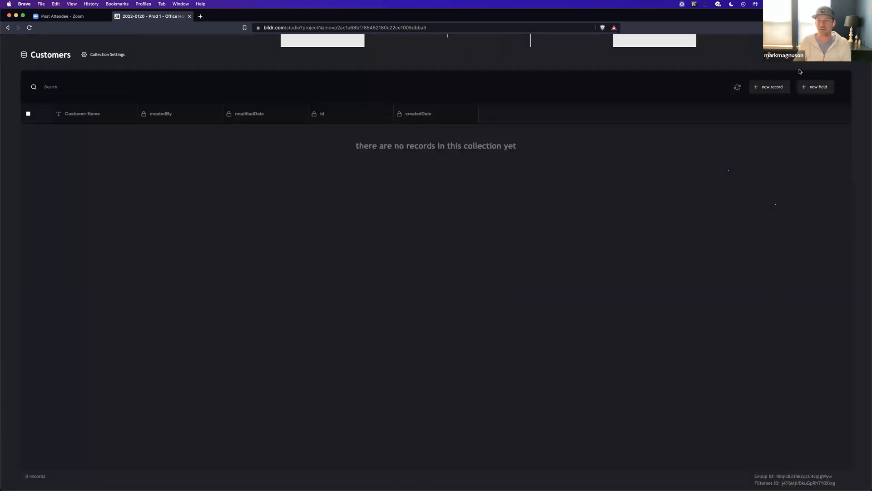
{"action": "left_click", "coordinate": [854, 49]}
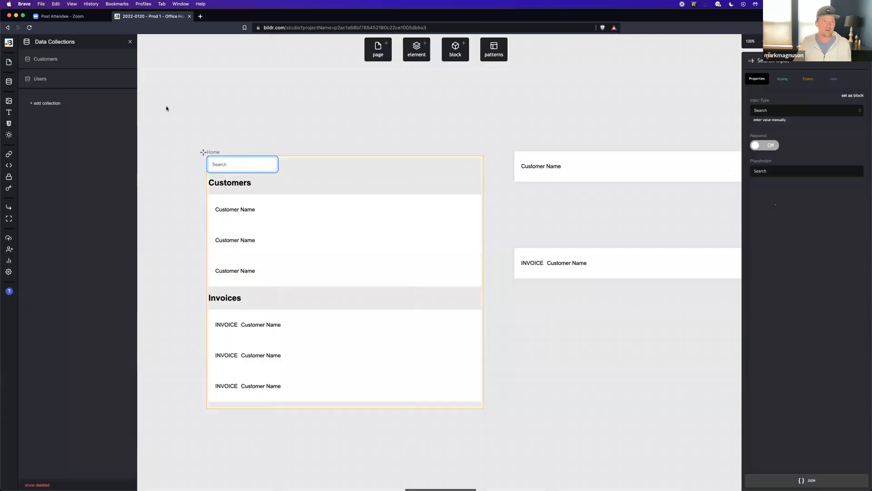
Step: Create a new data collection named Invoices
{"action": "left_click", "coordinate": [94, 107]}
{"action": "left_click", "coordinate": [358, 235]}
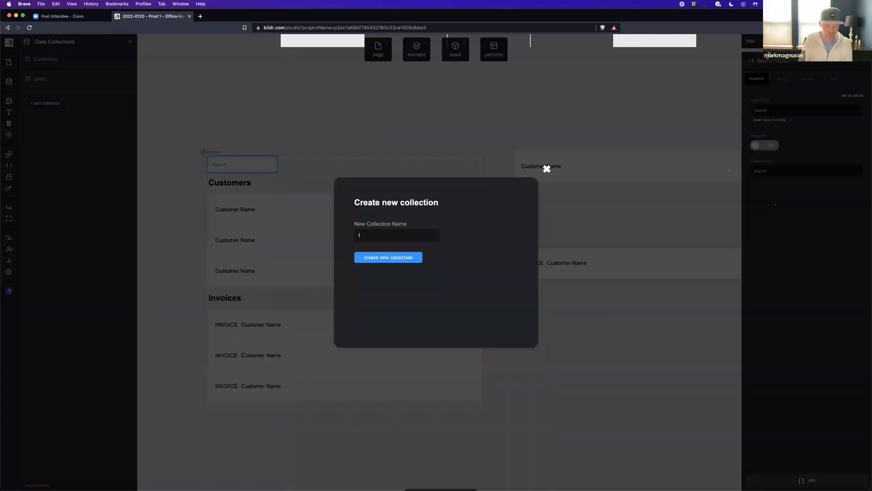
{"action": "key", "text": "Return"}
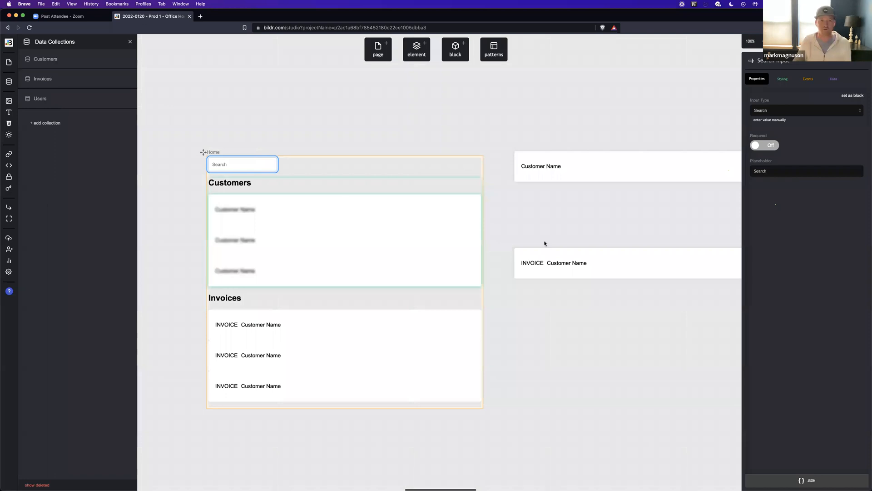
Step: Add a Date-type field named Invoice Date to the Invoices collection
{"action": "left_click", "coordinate": [817, 87]}
{"action": "left_click", "coordinate": [359, 235]}
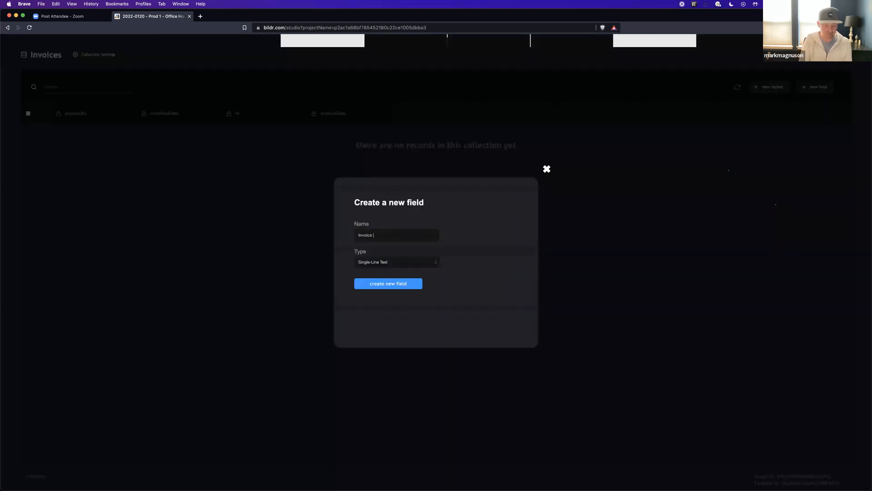
{"action": "left_click", "coordinate": [429, 266]}
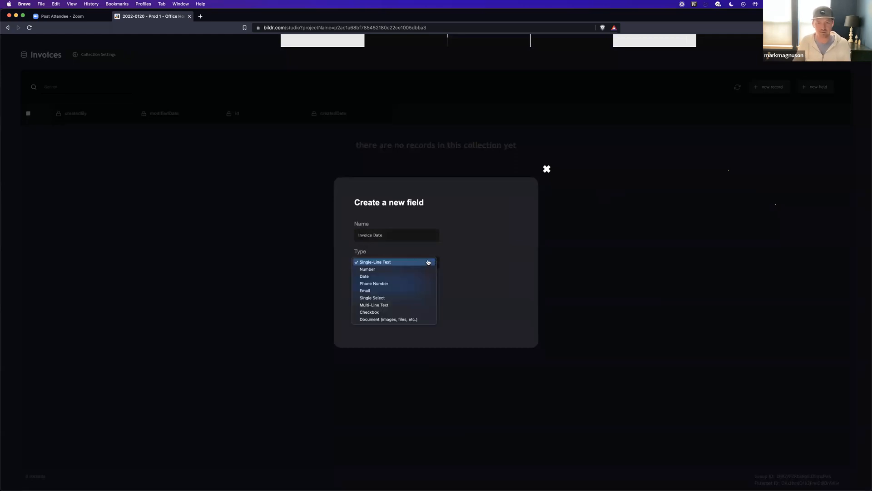
{"action": "left_click", "coordinate": [416, 278]}
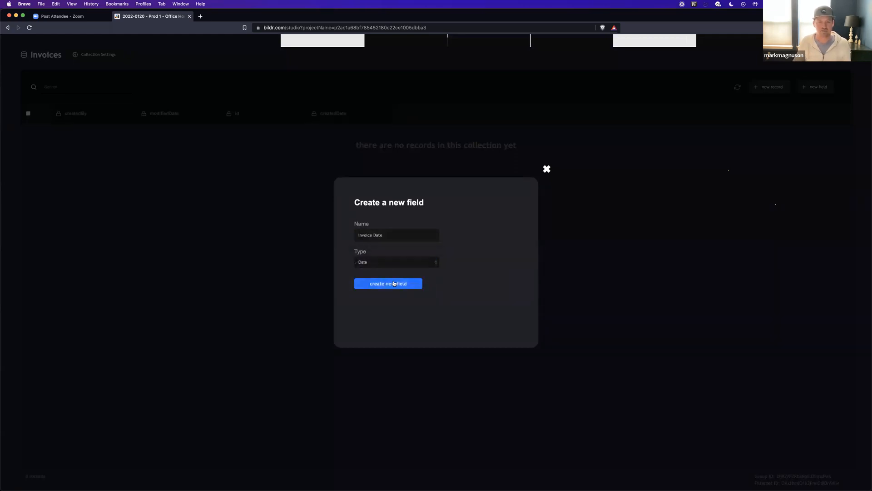
{"action": "left_click", "coordinate": [393, 283]}
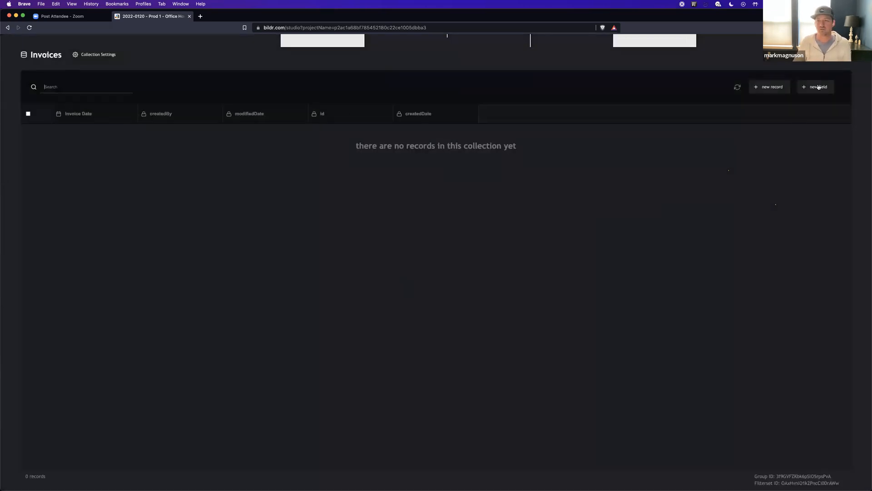
Step: Add a single-line text field named Customer ID to the Invoices collection and close the collection
{"action": "left_click", "coordinate": [818, 87]}
{"action": "type", "text": "Cu"}
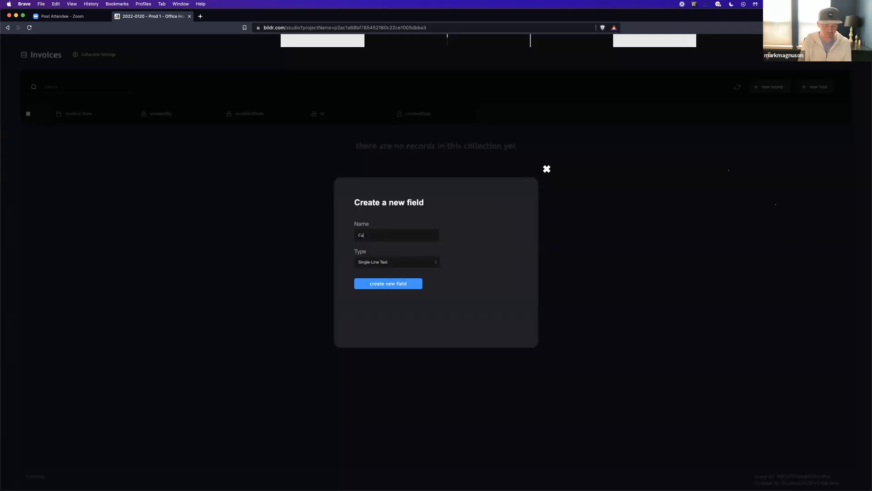
{"action": "left_click", "coordinate": [382, 286]}
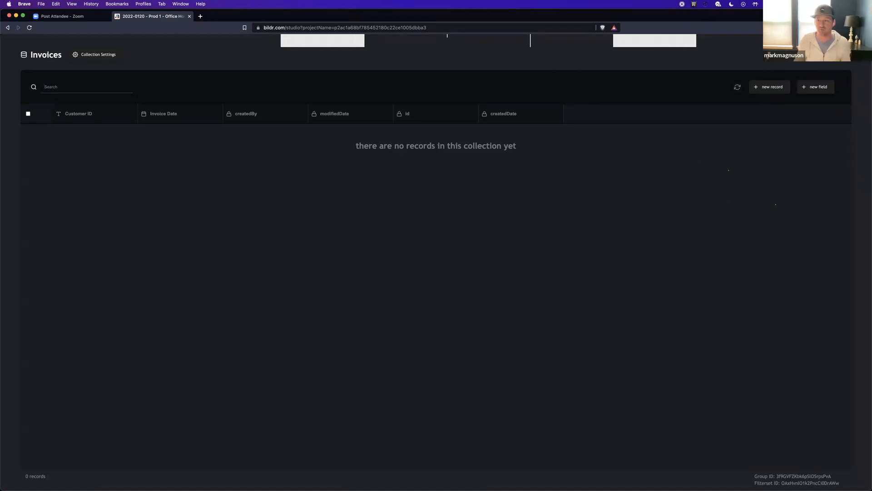
{"action": "left_click", "coordinate": [846, 55]}
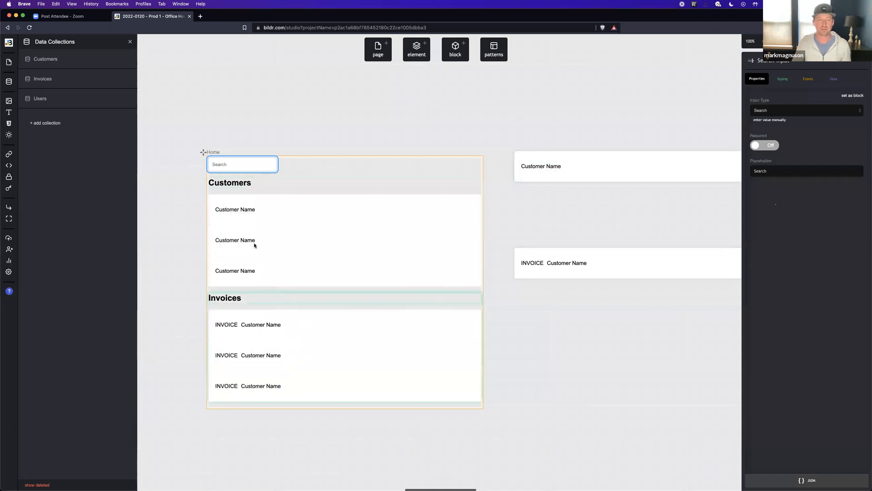
Step: Connect the Customers grid list on the Home page to the Customers collection, getting all fields
{"action": "left_click", "coordinate": [314, 233]}
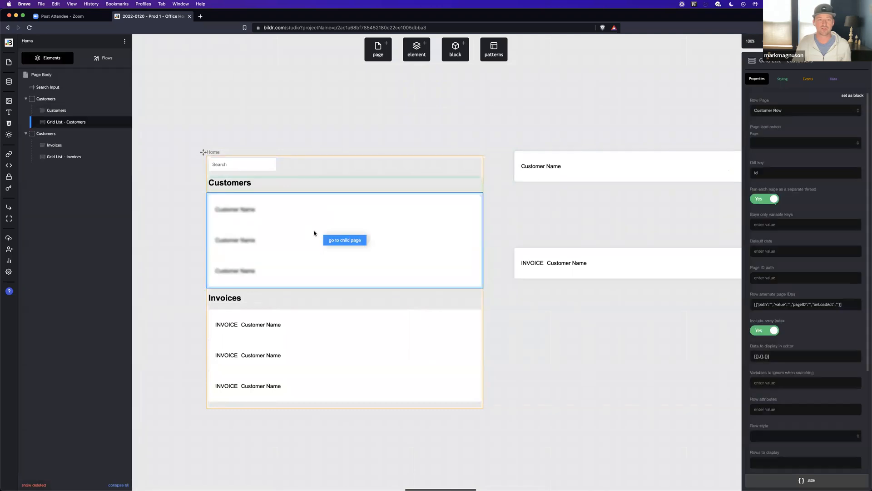
{"action": "left_click", "coordinate": [833, 80]}
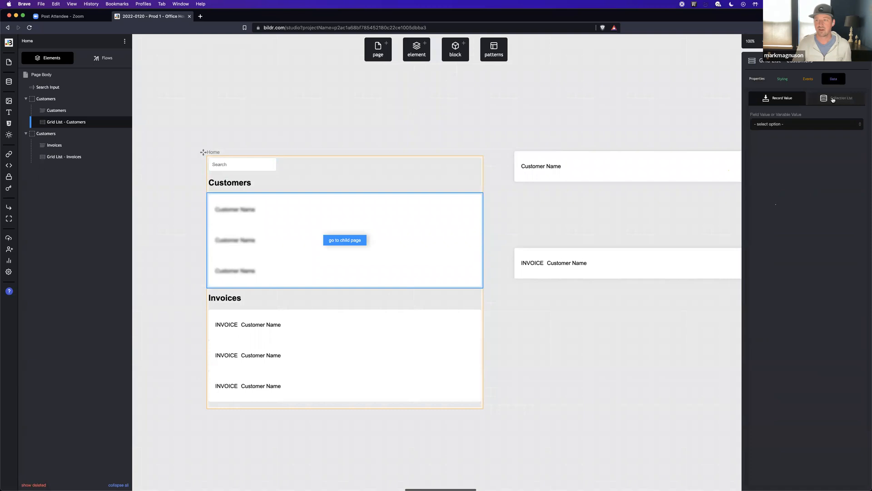
{"action": "left_click", "coordinate": [834, 99]}
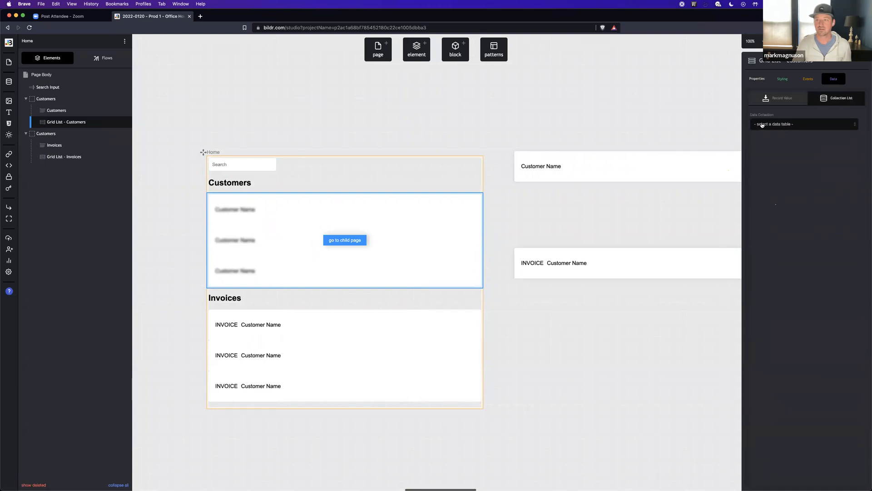
{"action": "left_click", "coordinate": [803, 123]}
{"action": "left_click", "coordinate": [793, 139]}
{"action": "left_click", "coordinate": [791, 150]}
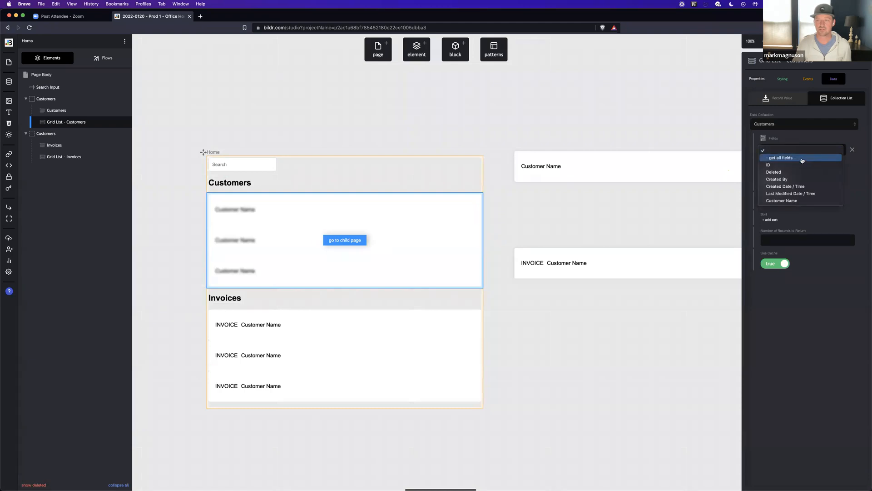
{"action": "left_click", "coordinate": [800, 161]}
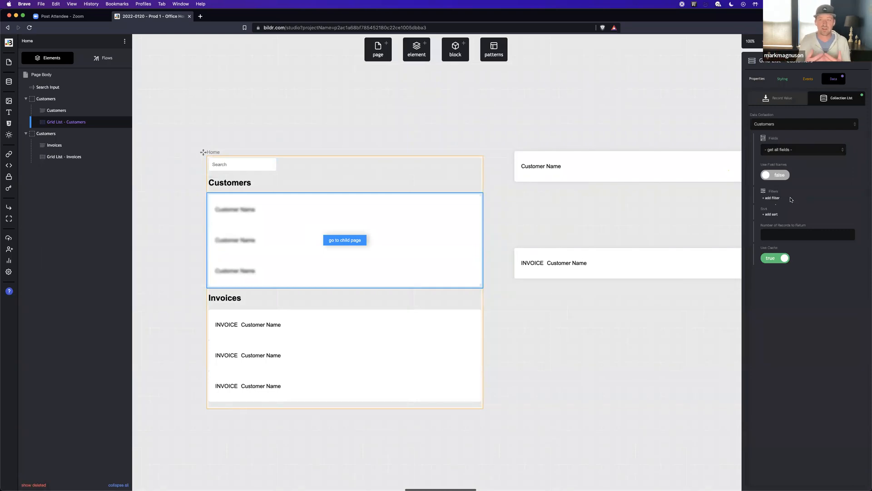
Step: Sort the Customers grid list's records by Customer Name in ascending order
{"action": "left_click", "coordinate": [771, 214]}
{"action": "left_click", "coordinate": [784, 222]}
{"action": "left_click", "coordinate": [783, 262]}
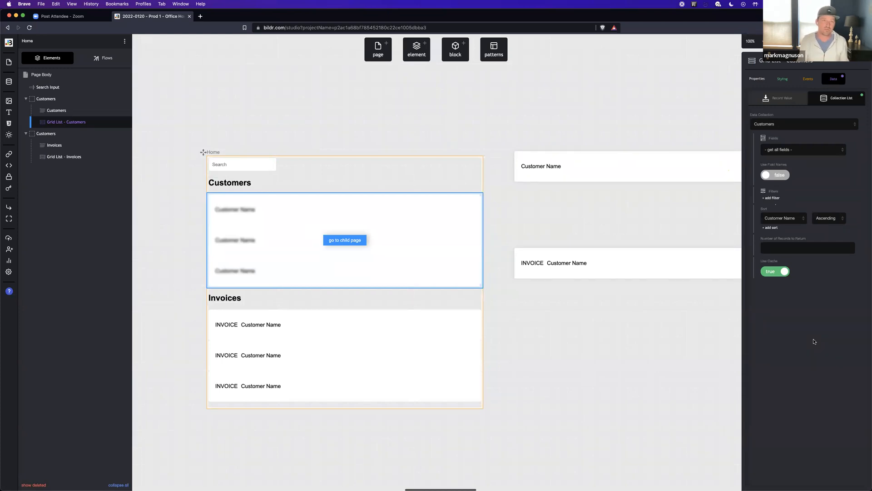
Step: Connect the Invoices grid list on the Home page to the Invoices collection, getting all fields
{"action": "left_click", "coordinate": [403, 381]}
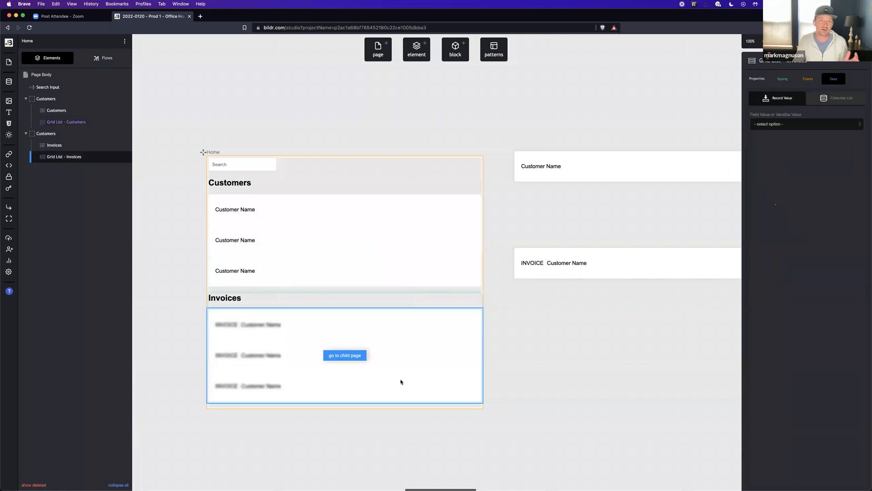
{"action": "left_click", "coordinate": [836, 99]}
{"action": "left_click", "coordinate": [805, 126]}
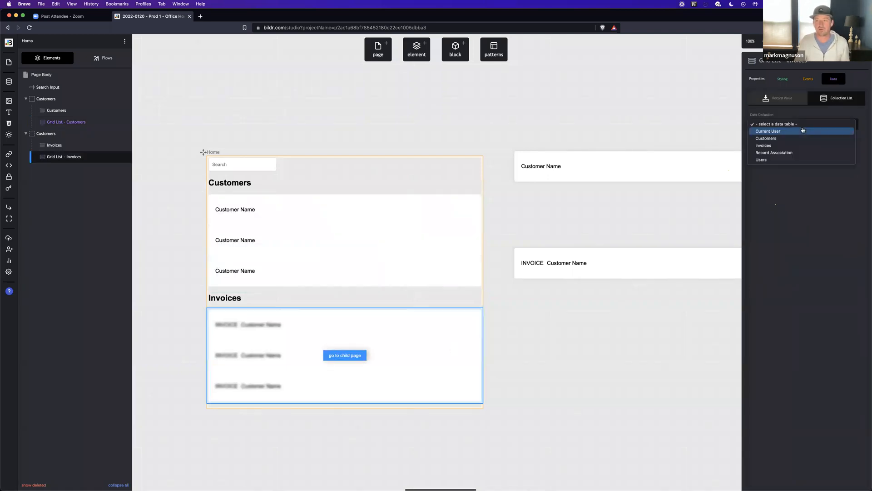
{"action": "left_click", "coordinate": [796, 145]}
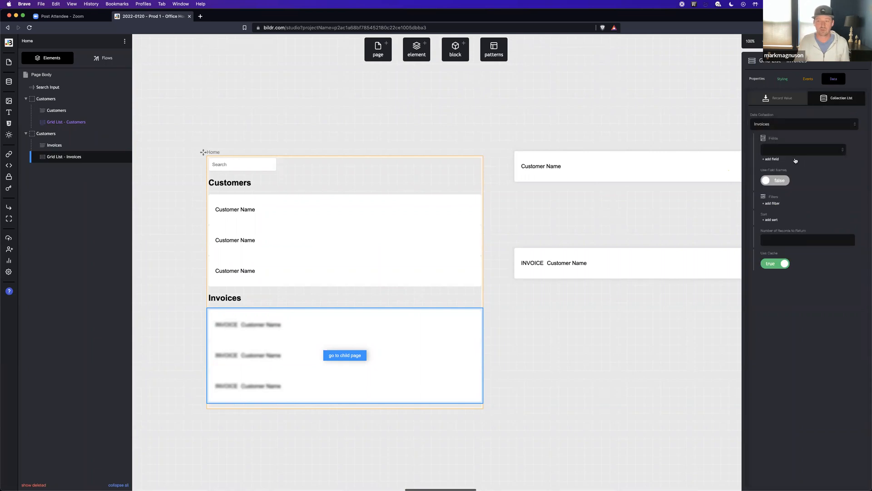
{"action": "left_click", "coordinate": [796, 157]}
{"action": "left_click", "coordinate": [794, 158]}
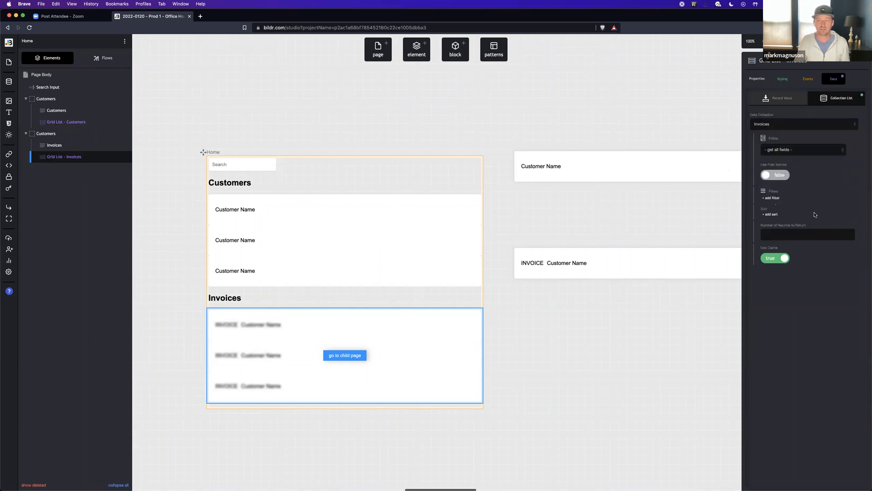
Step: Sort the Invoices grid list's records by Created Date / Time in descending order
{"action": "left_click", "coordinate": [771, 218]}
{"action": "left_click", "coordinate": [784, 218]}
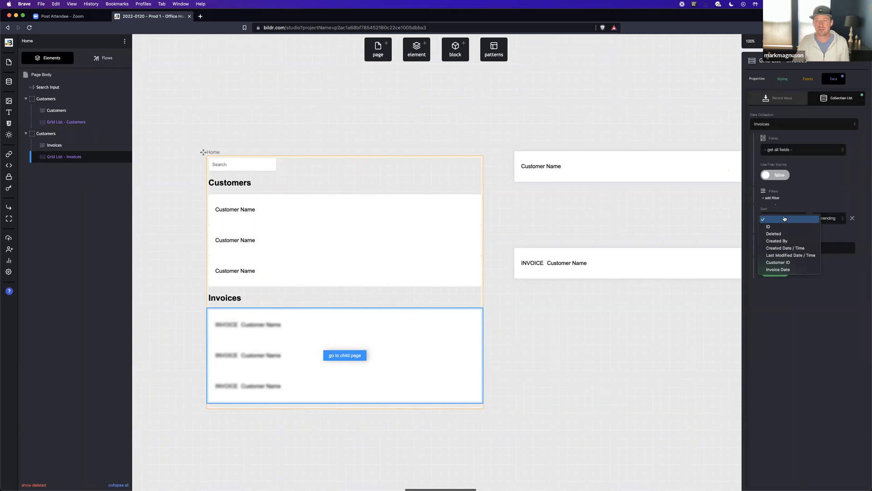
{"action": "left_click", "coordinate": [790, 248]}
{"action": "left_click", "coordinate": [823, 218]}
{"action": "left_click", "coordinate": [825, 227]}
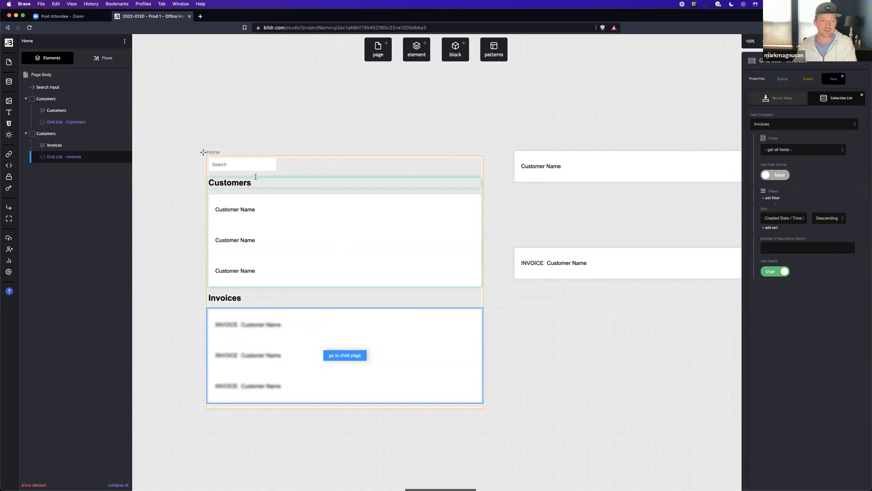
Step: Bind the Customer Name text in the Customer Row page to the Customer Name field of the Customers collection
{"action": "left_click", "coordinate": [535, 166]}
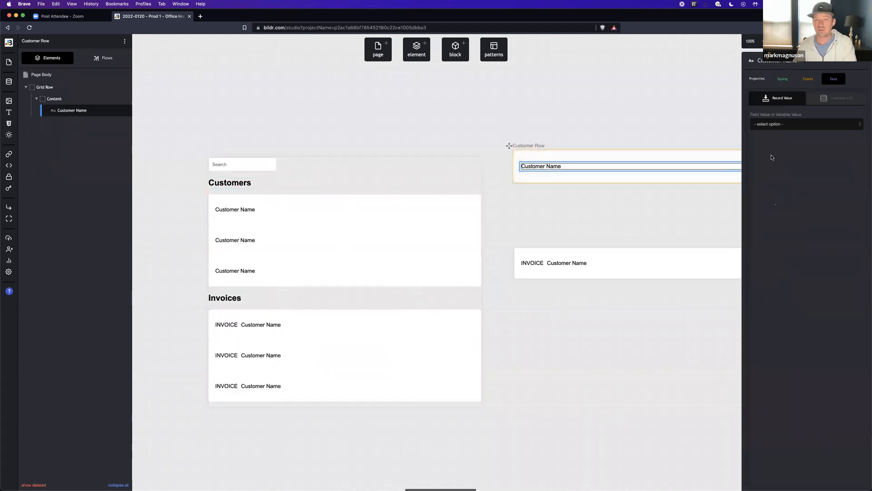
{"action": "scroll", "coordinate": [506, 161], "scroll_direction": "right", "scroll_amount": 4}
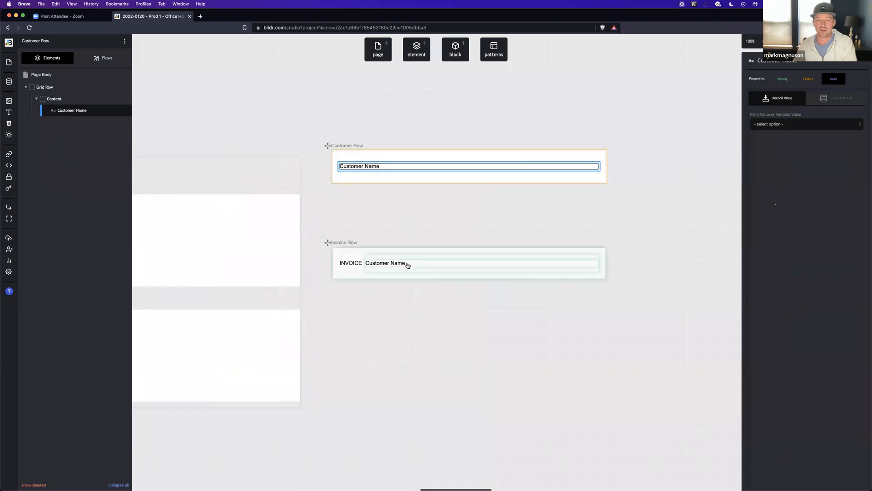
{"action": "left_click", "coordinate": [799, 126]}
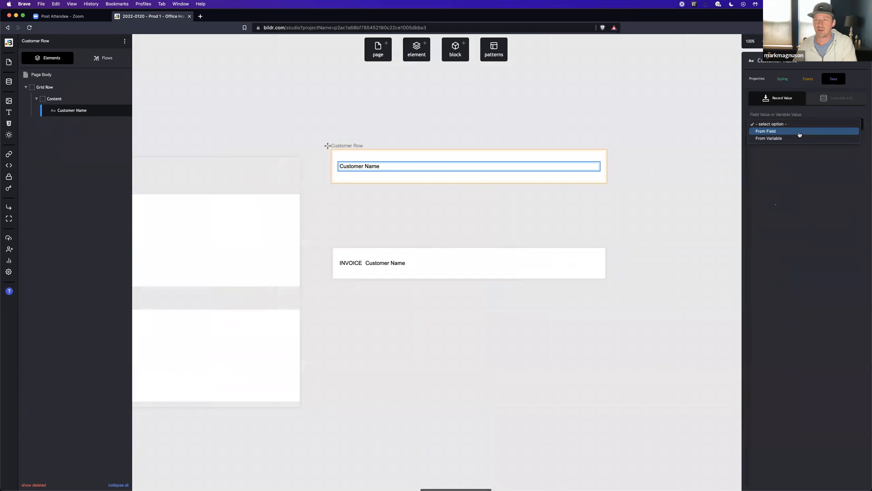
{"action": "left_click", "coordinate": [800, 133]}
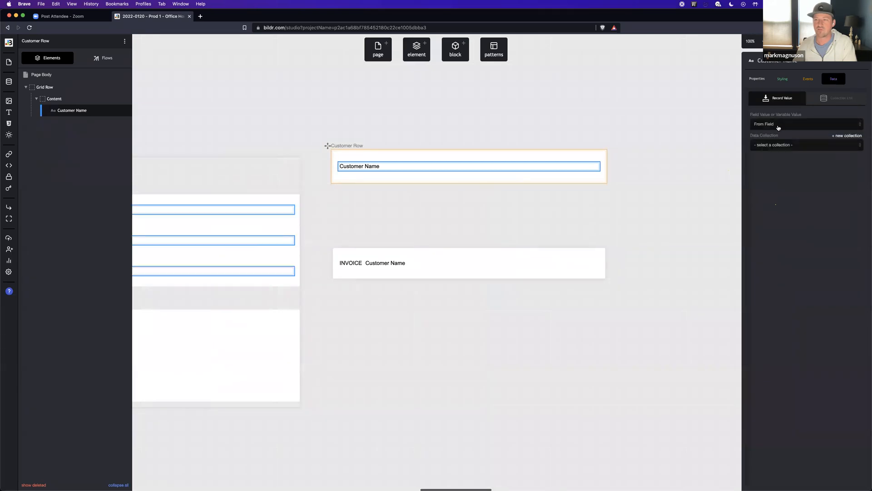
{"action": "left_click", "coordinate": [783, 146]}
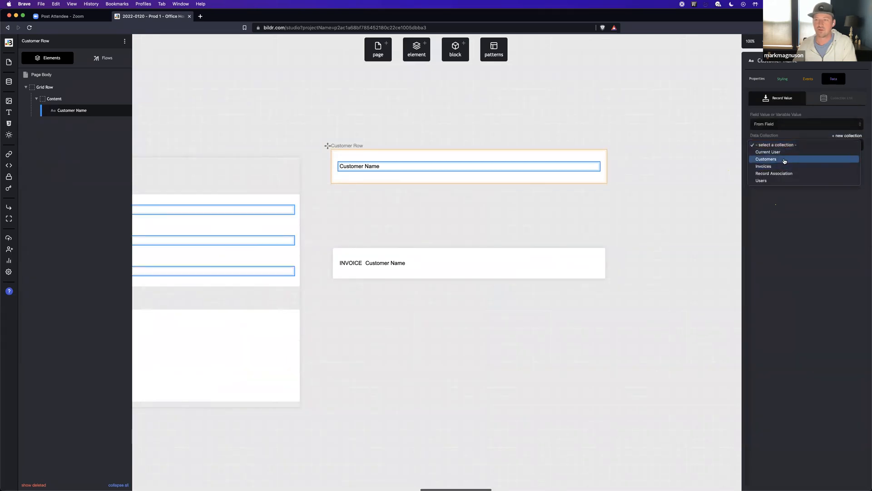
{"action": "left_click", "coordinate": [784, 160]}
{"action": "left_click", "coordinate": [792, 167]}
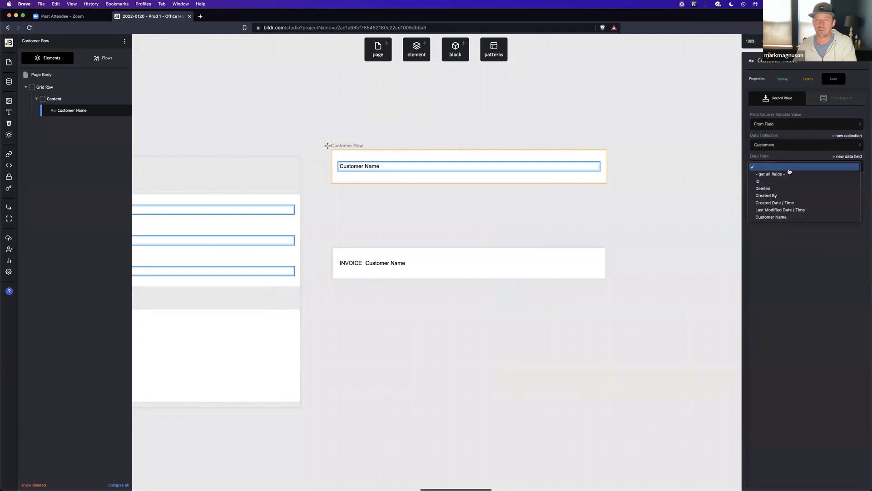
{"action": "left_click", "coordinate": [792, 217]}
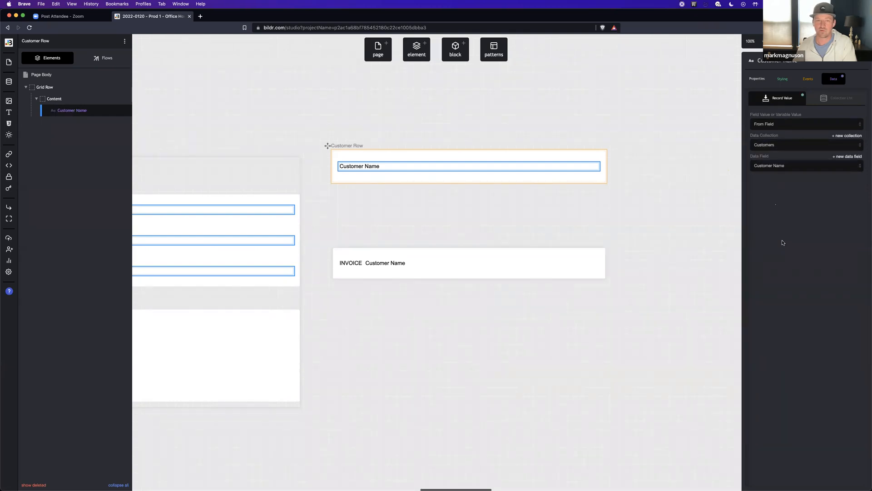
Step: Open the data settings of the Customer Name text in the Invoice Row page
{"action": "left_click", "coordinate": [385, 277]}
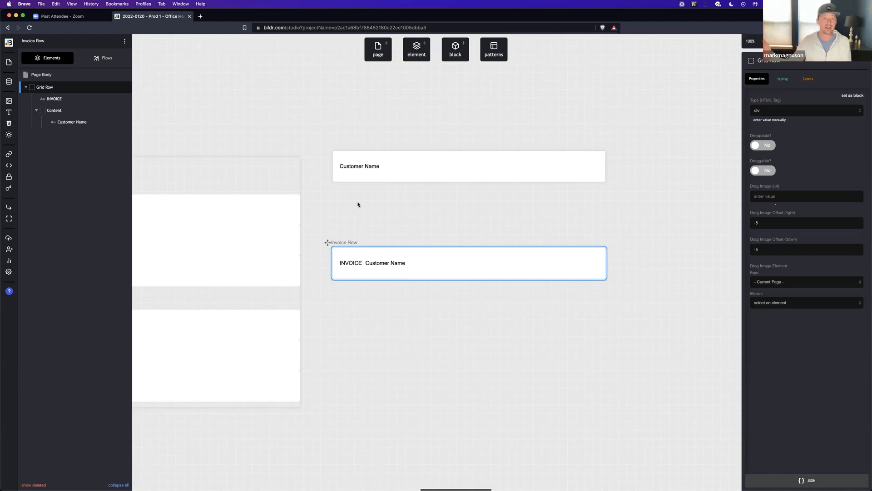
{"action": "left_click", "coordinate": [385, 264]}
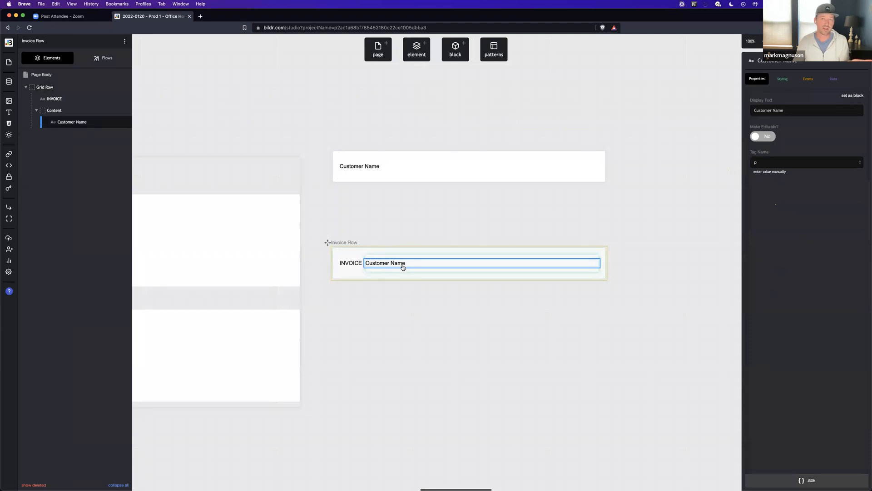
{"action": "left_click", "coordinate": [831, 79]}
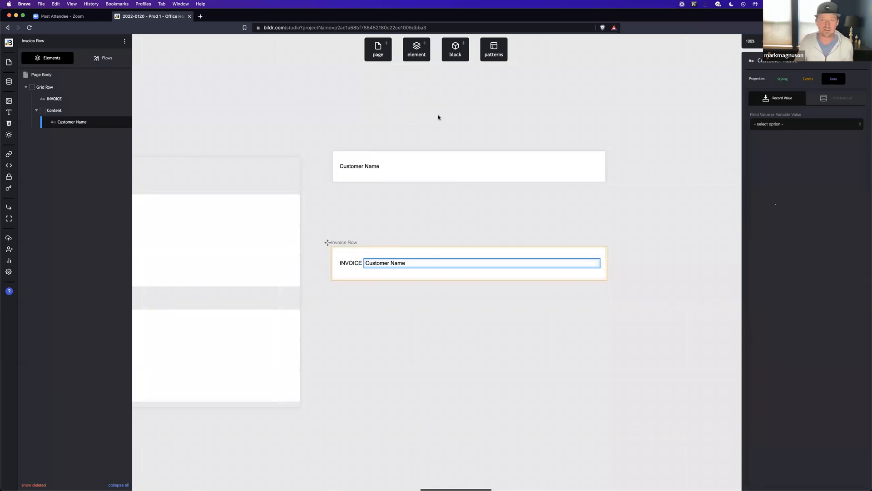
Step: Open the Customers data collection and add five blank records
{"action": "scroll", "coordinate": [375, 128], "scroll_direction": "left", "scroll_amount": 6}
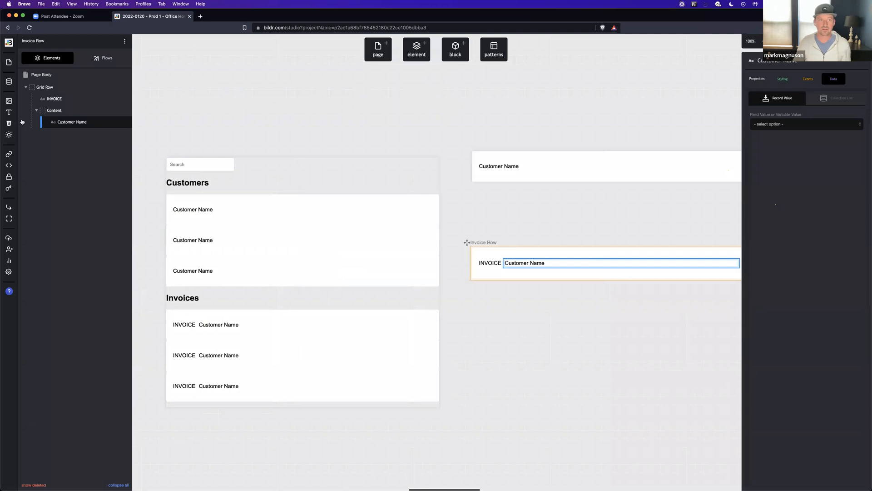
{"action": "left_click", "coordinate": [8, 81]}
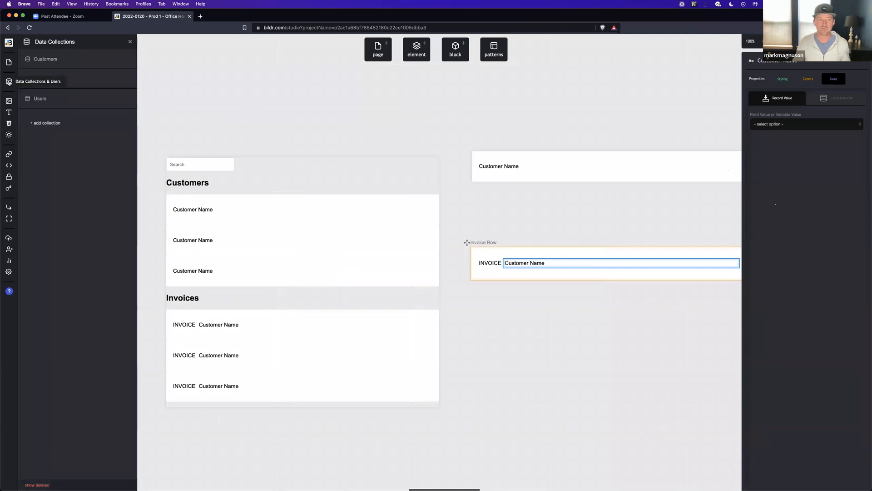
{"action": "left_click", "coordinate": [72, 61]}
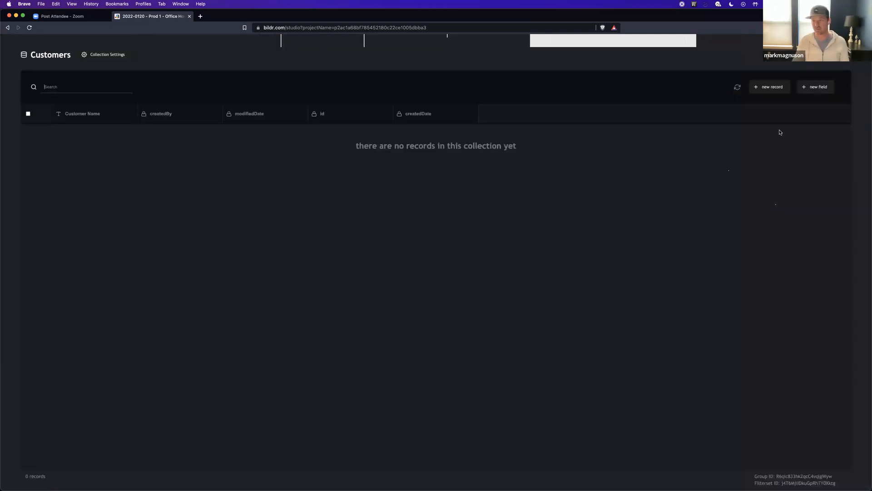
{"action": "left_click", "coordinate": [770, 88]}
{"action": "left_click", "coordinate": [770, 88]}
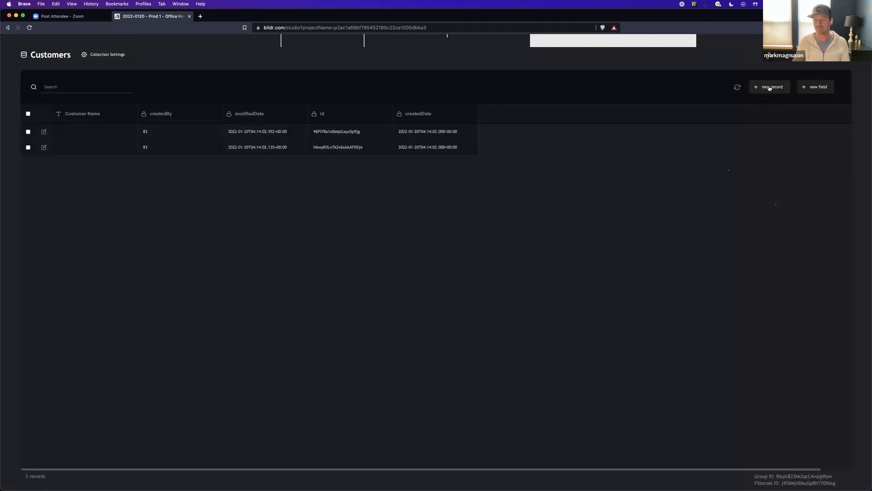
{"action": "left_click", "coordinate": [769, 87]}
{"action": "left_click", "coordinate": [769, 87]}
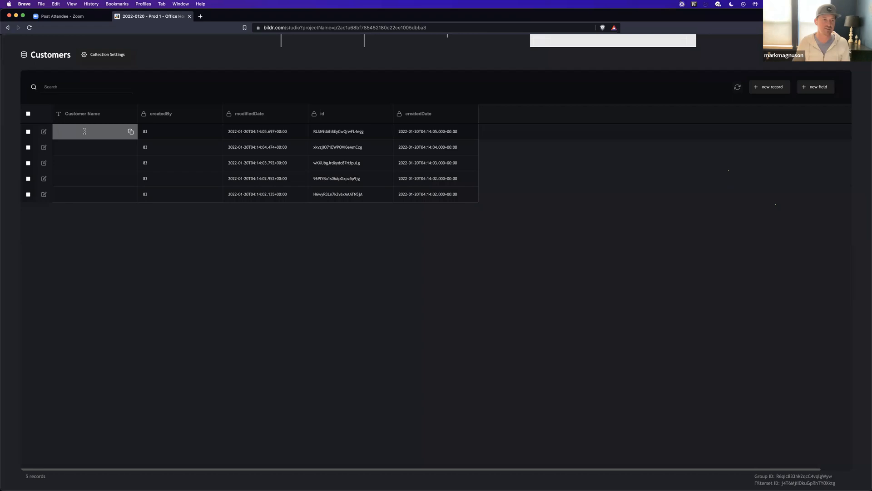
Step: Fill in the Customer Name field of all five customer records with different first names and close the Customers collection
{"action": "type", "text": "Mark"}
{"action": "key", "text": "Return"}
{"action": "type", "text": "Co"}
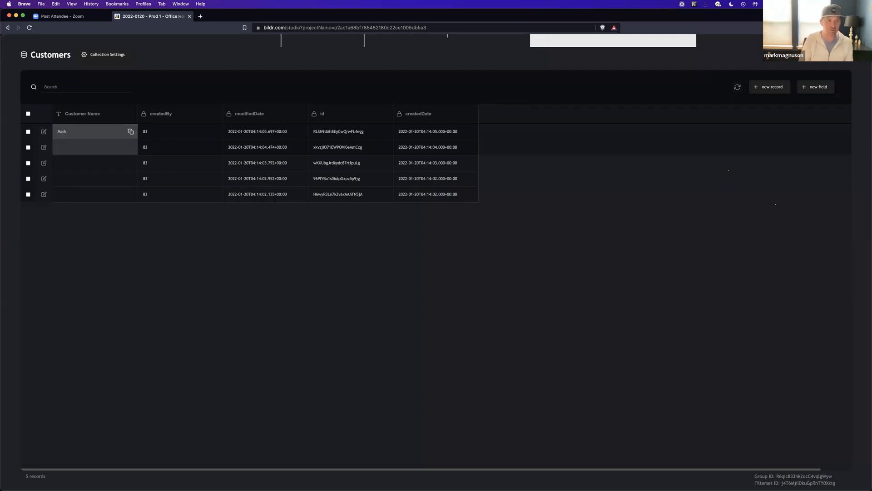
{"action": "type", "text": "ra"}
{"action": "key", "text": "Tab"}
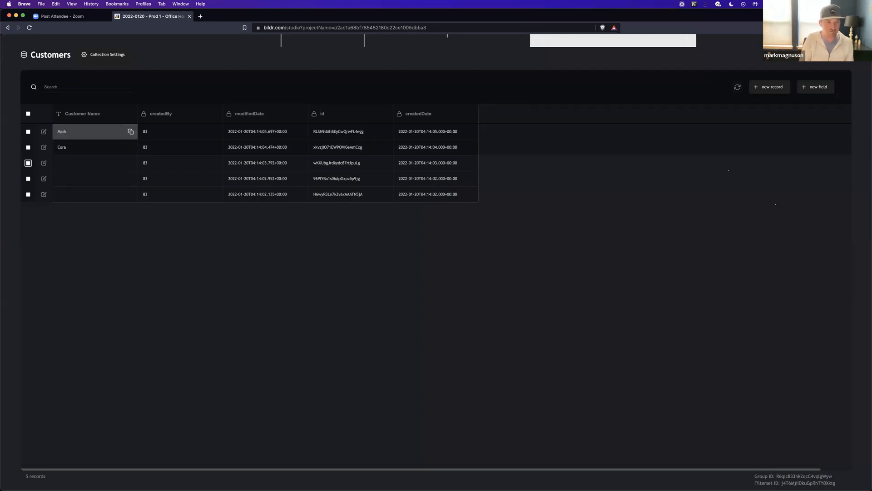
{"action": "key", "text": "Tab"}
{"action": "key", "text": "Tab"}
{"action": "type", "text": "Drew"}
{"action": "key", "text": "Tab"}
{"action": "key", "text": "Tab"}
{"action": "key", "text": "Tab"}
{"action": "type", "text": "Tom"}
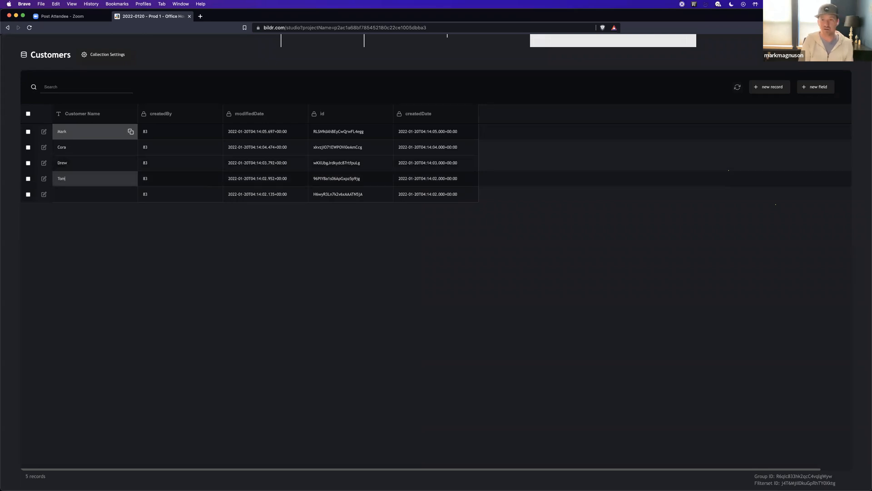
{"action": "key", "text": "Tab"}
{"action": "key", "text": "Tab"}
{"action": "key", "text": "Tab"}
{"action": "type", "text": "Emmanuel"}
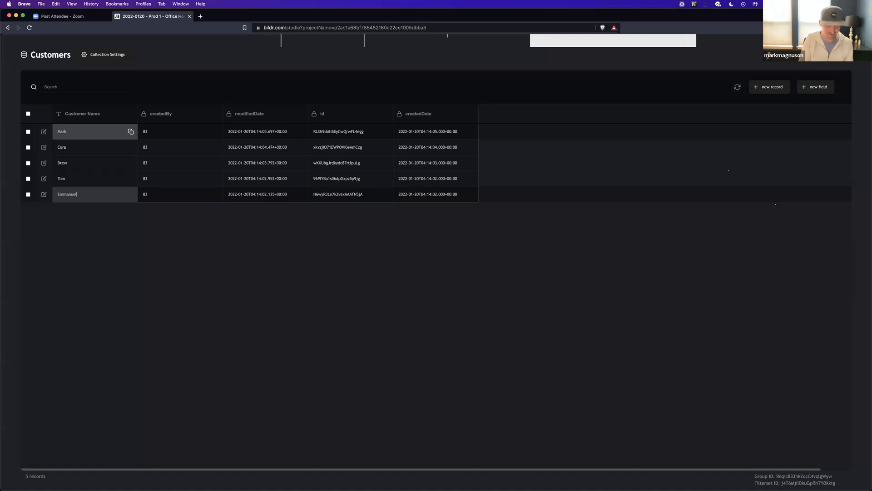
{"action": "left_click", "coordinate": [160, 250]}
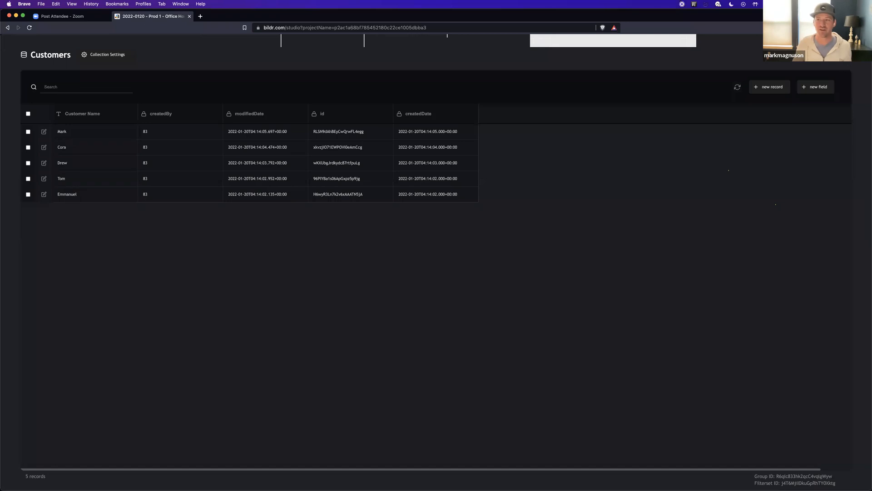
{"action": "left_click", "coordinate": [846, 54]}
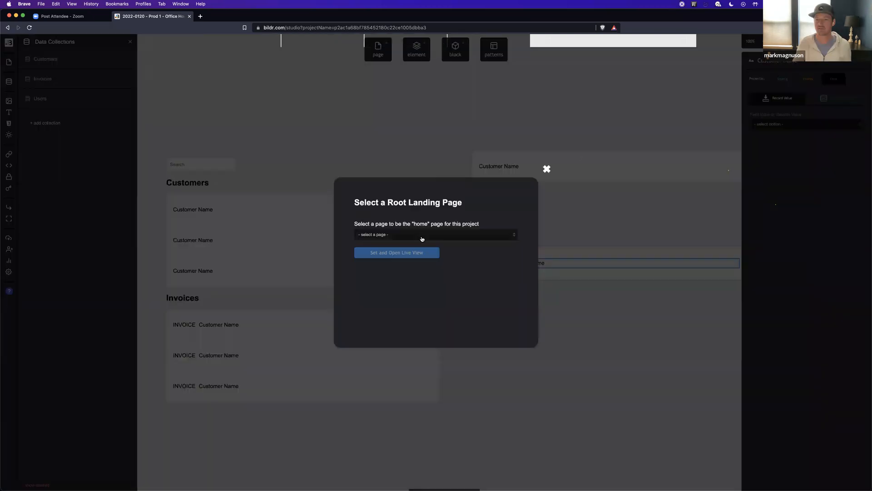
Step: Set the Home page as the project's root landing page and open the live view
{"action": "left_click", "coordinate": [422, 237]}
{"action": "left_click", "coordinate": [421, 249]}
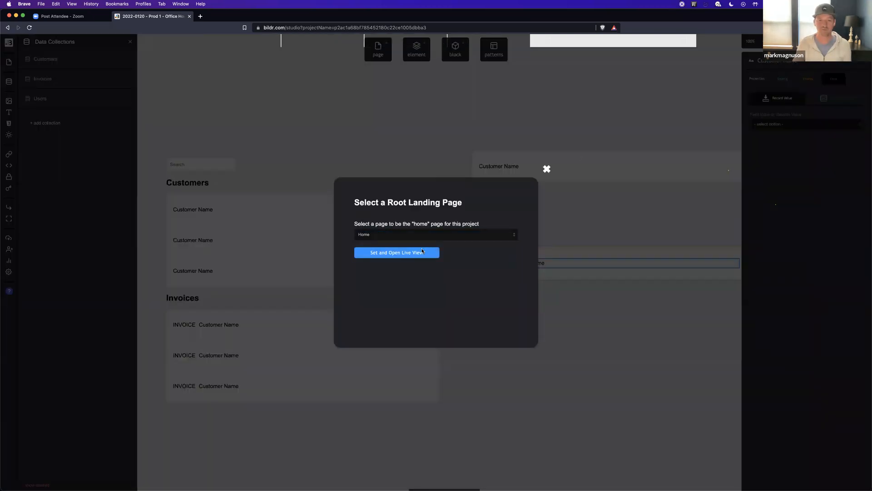
{"action": "left_click", "coordinate": [395, 257]}
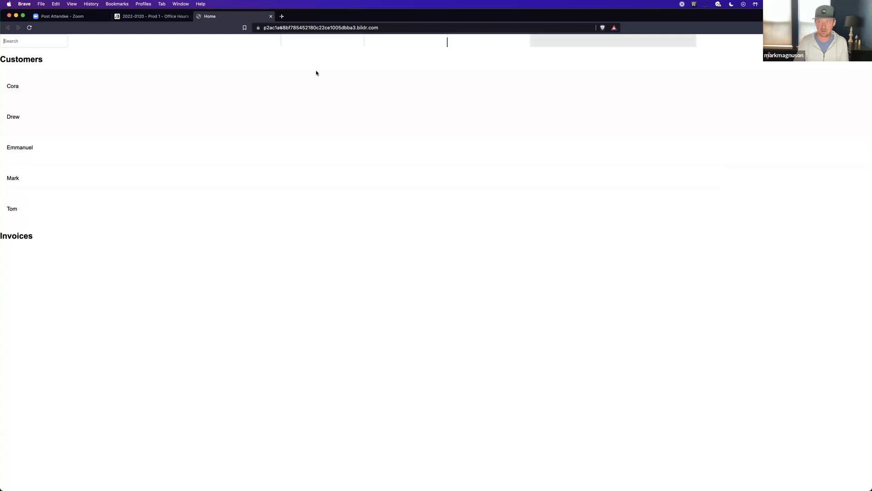
Step: In the studio, create a new flow named Run Search on the Search Input's keyup event
{"action": "left_click", "coordinate": [136, 16]}
{"action": "left_click", "coordinate": [222, 171]}
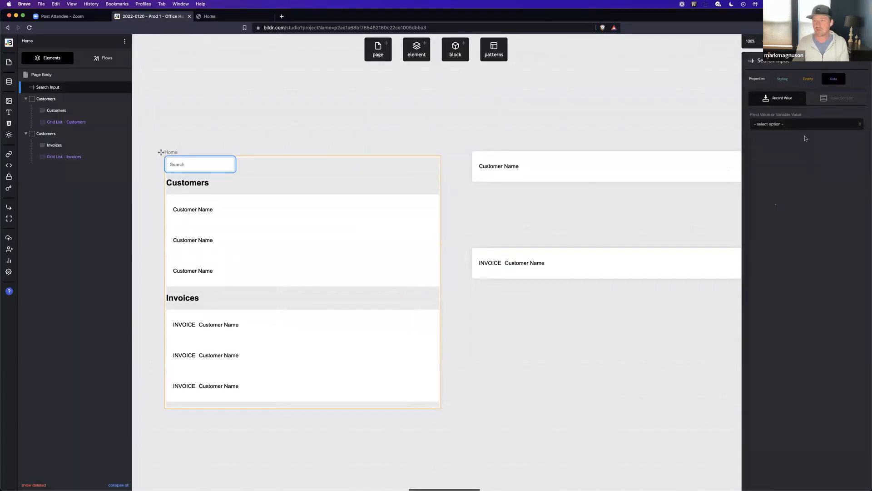
{"action": "left_click", "coordinate": [808, 79]}
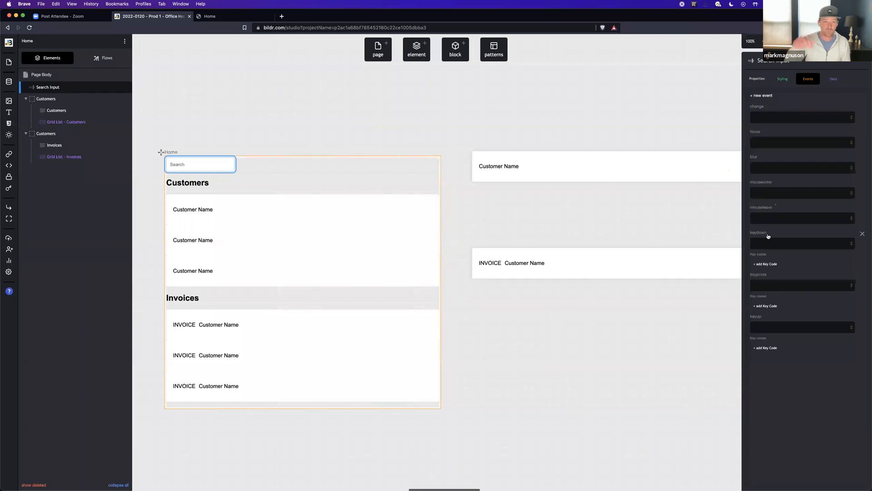
{"action": "left_click", "coordinate": [766, 328]}
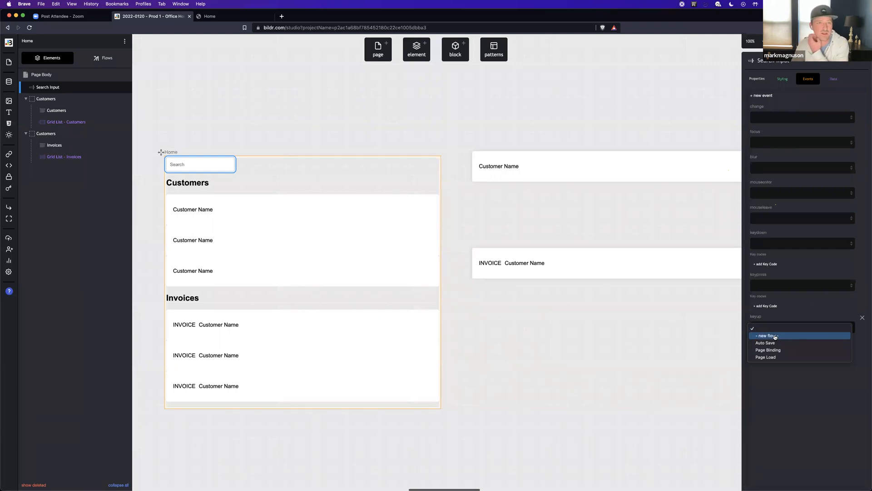
{"action": "left_click", "coordinate": [231, 164]}
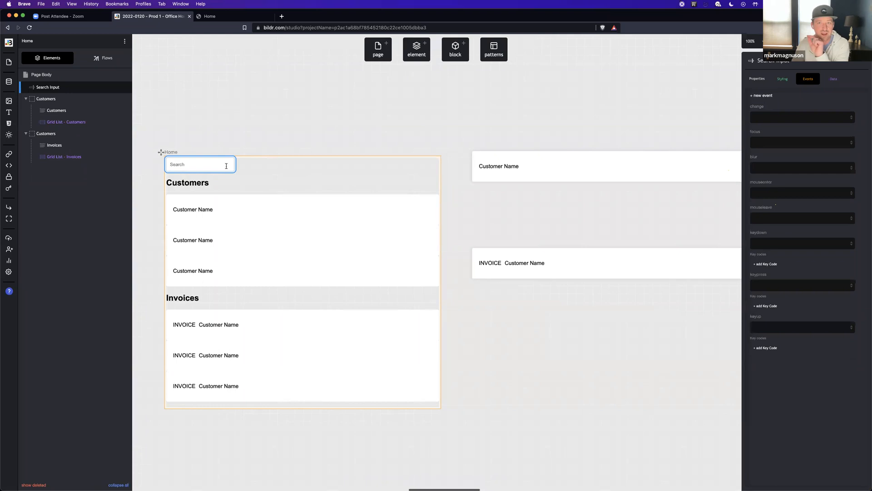
{"action": "left_click", "coordinate": [774, 327]}
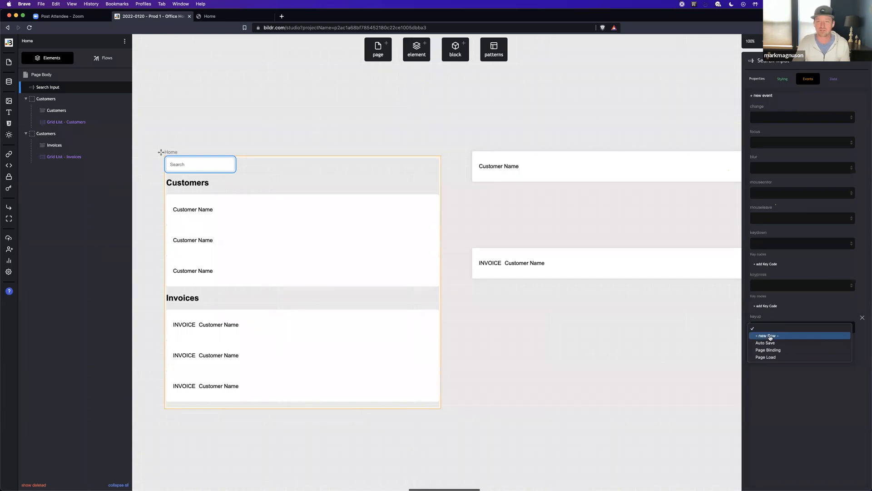
{"action": "left_click", "coordinate": [770, 336]}
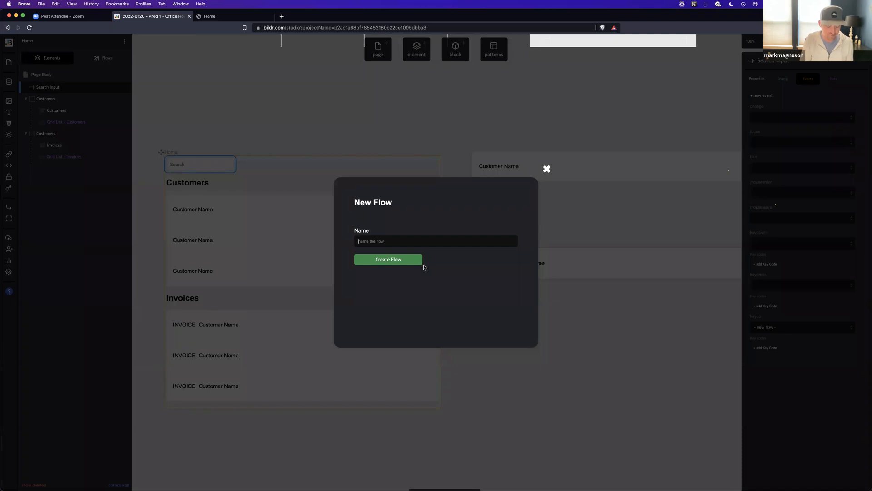
{"action": "type", "text": "Run Search"}
{"action": "key", "text": "Return"}
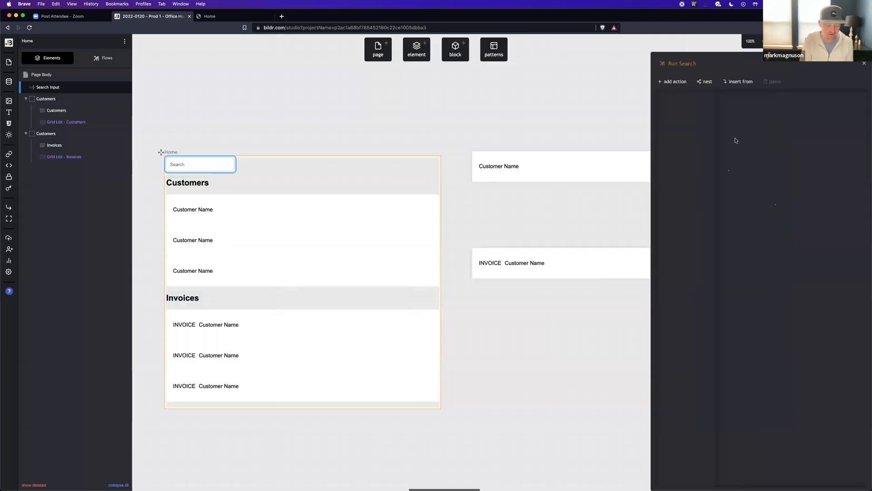
Step: Add a "Grid - search grid value" action to the Run Search flow, with Grid List - Customers as its grid element
{"action": "left_click", "coordinate": [682, 82]}
{"action": "type", "text": "search"}
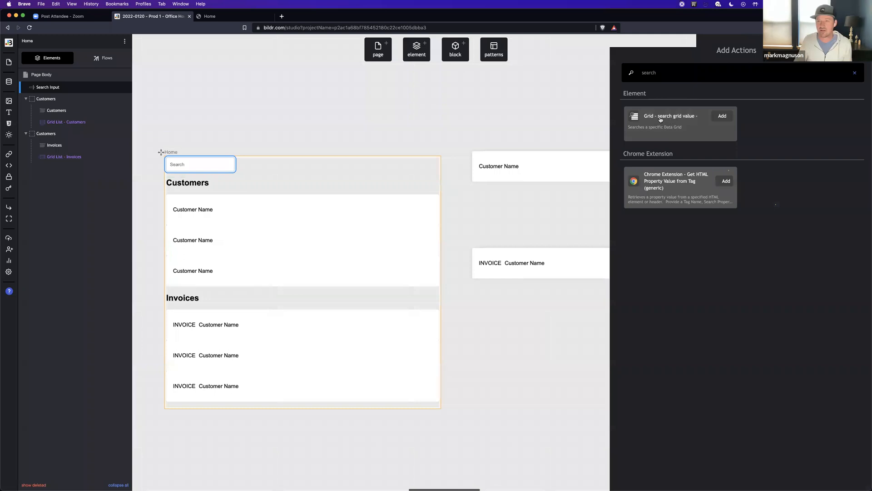
{"action": "left_click", "coordinate": [722, 116]}
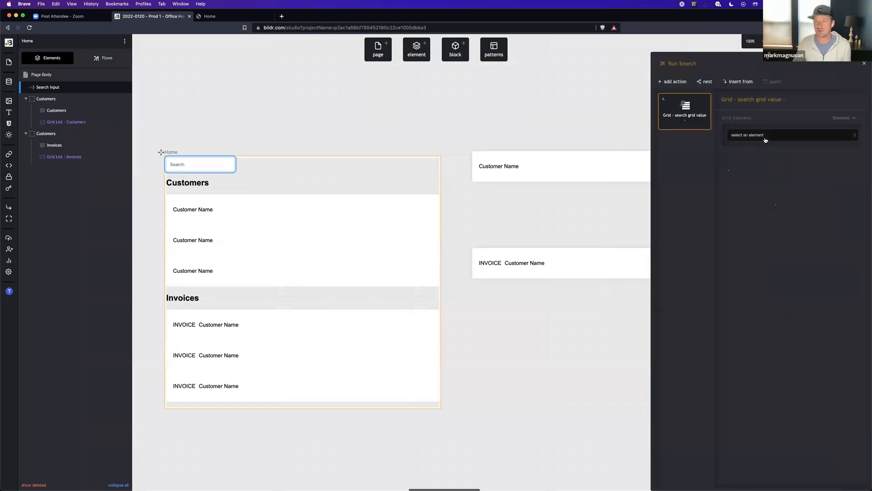
{"action": "left_click", "coordinate": [766, 136]}
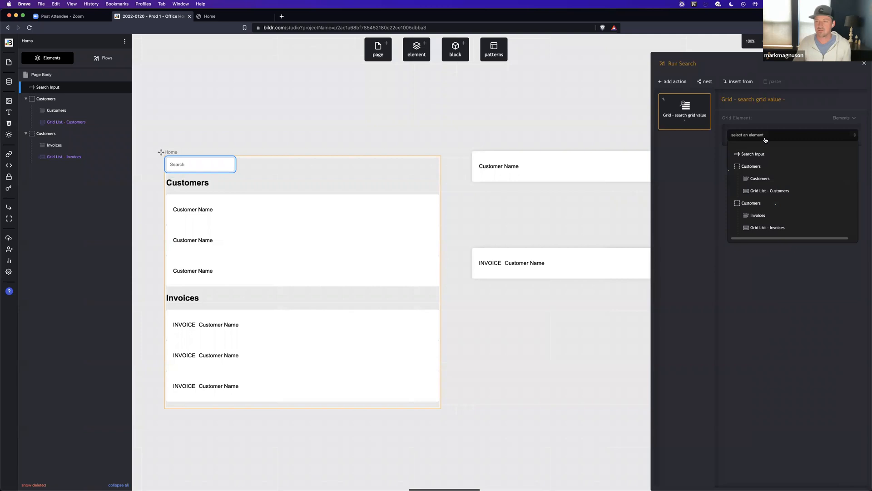
{"action": "left_click", "coordinate": [772, 193]}
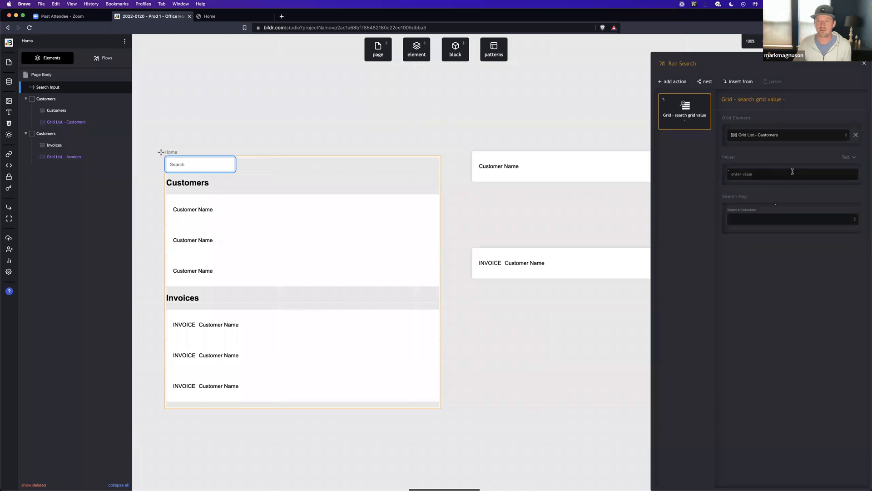
Step: Set the action's Value to come from the Search Input element on the current page
{"action": "left_click", "coordinate": [848, 159]}
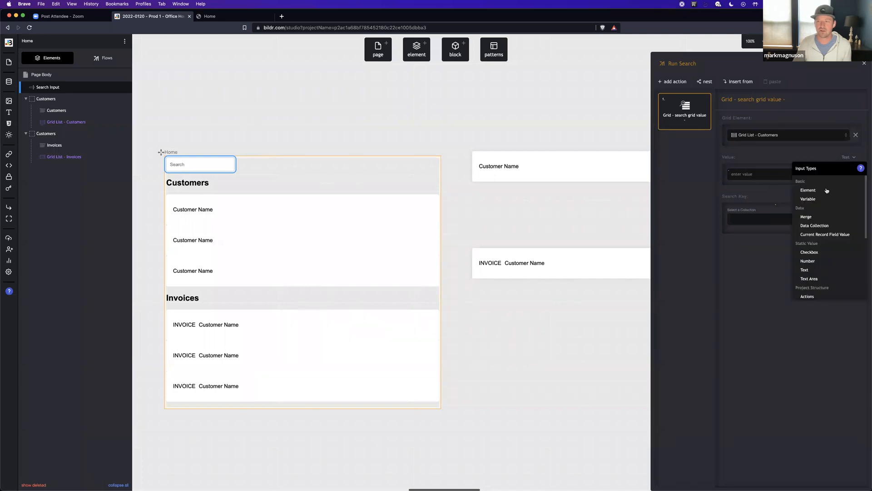
{"action": "left_click", "coordinate": [826, 190]}
{"action": "left_click", "coordinate": [789, 201]}
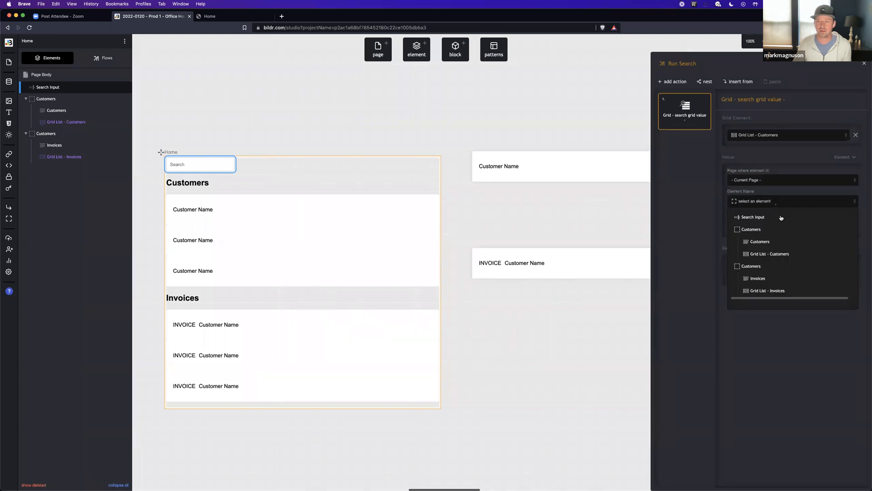
{"action": "left_click", "coordinate": [771, 218]}
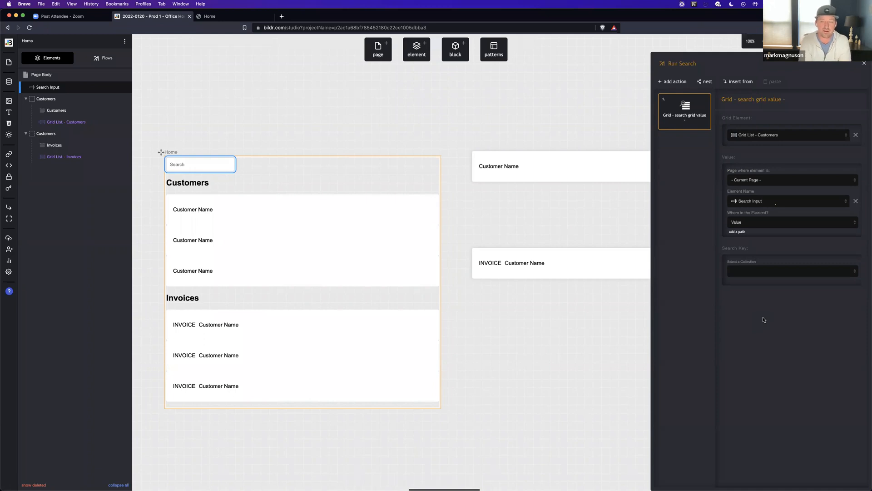
Step: Set the action's search key to the Customer Name field of the Customers collection
{"action": "left_click", "coordinate": [762, 272]}
{"action": "left_click", "coordinate": [762, 280]}
{"action": "left_click", "coordinate": [765, 293]}
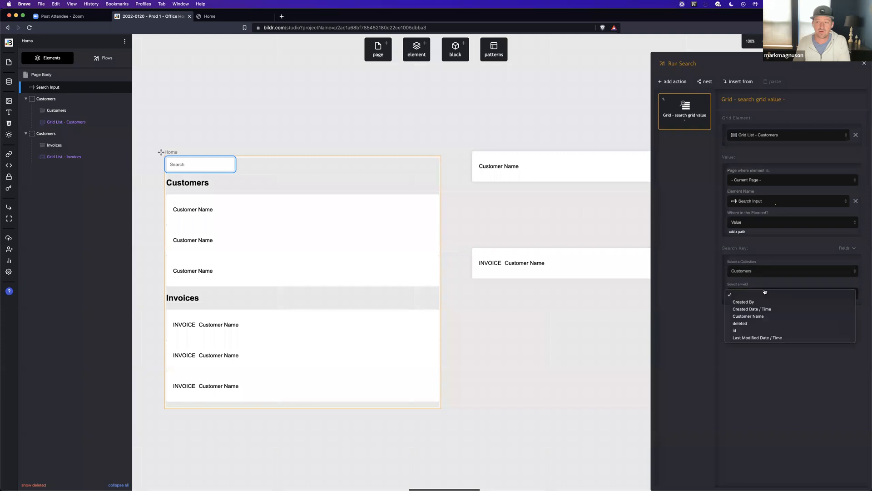
{"action": "left_click", "coordinate": [775, 360]}
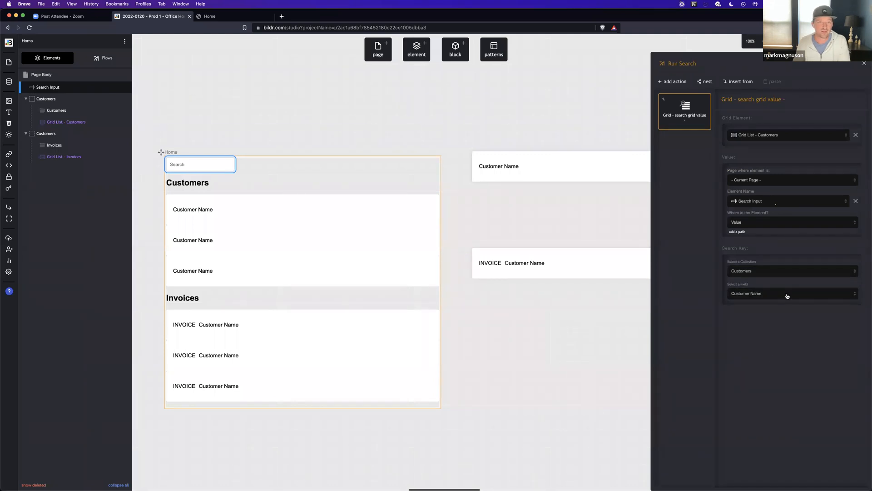
Step: Change the search key's input type to Text and leave its value empty
{"action": "left_click", "coordinate": [843, 248]}
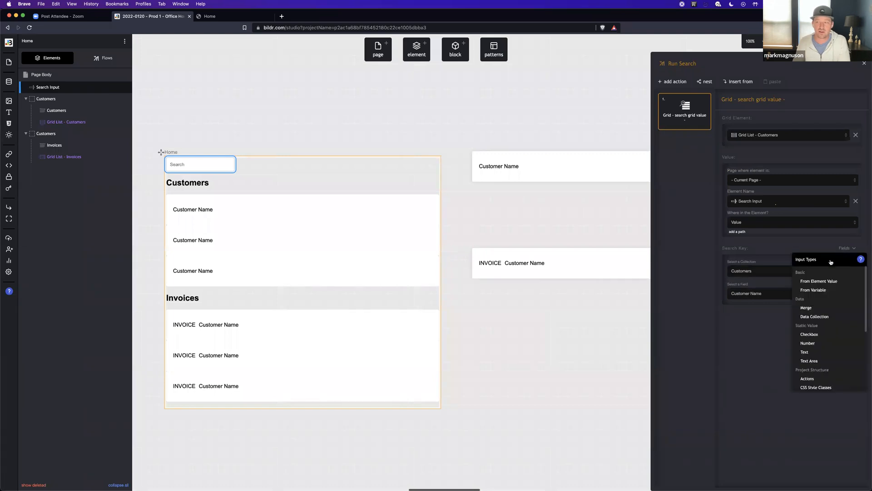
{"action": "left_click", "coordinate": [813, 353]}
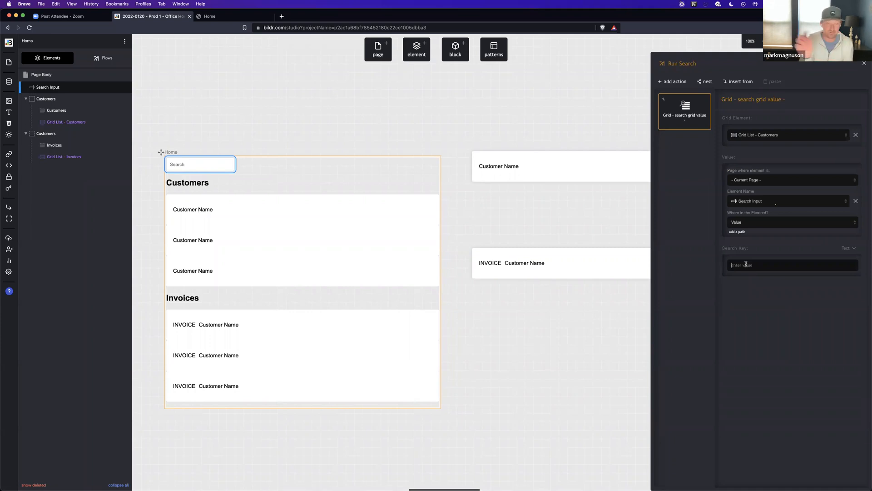
{"action": "left_click", "coordinate": [746, 264]}
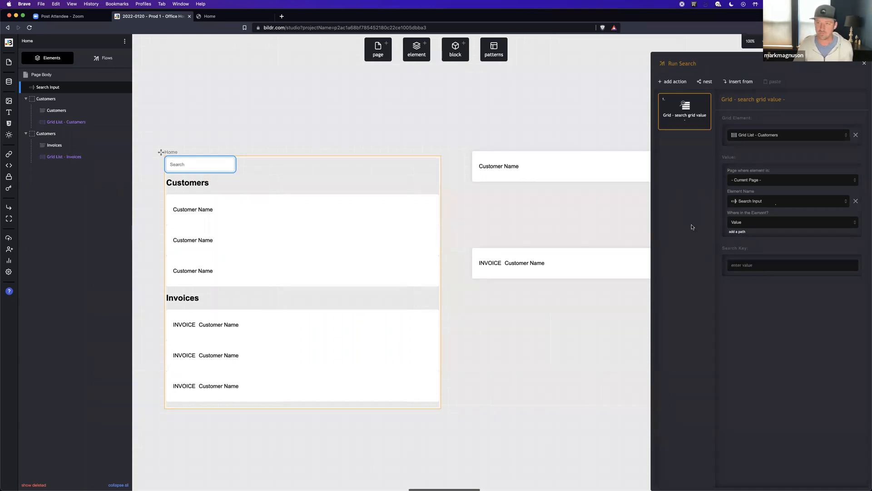
Step: Open the live view, test the customer search with "cor", and clear the search box
{"action": "left_click", "coordinate": [784, 42]}
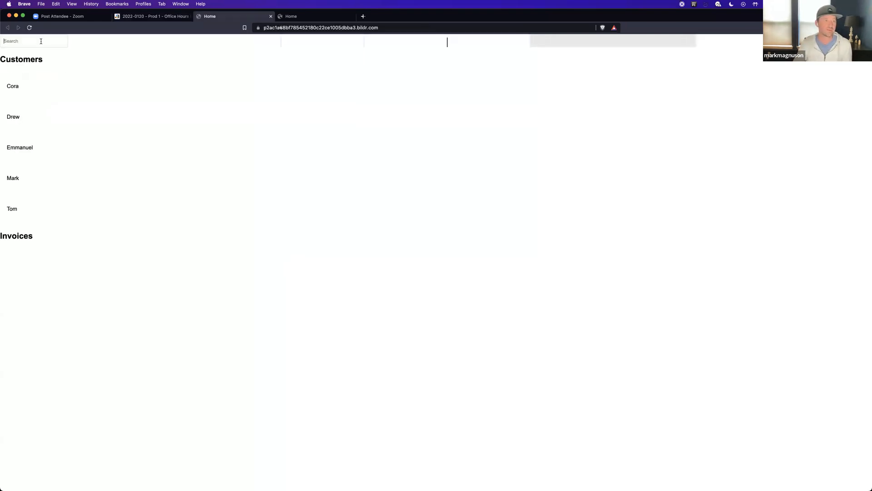
{"action": "left_click", "coordinate": [41, 41]}
{"action": "type", "text": "cor"}
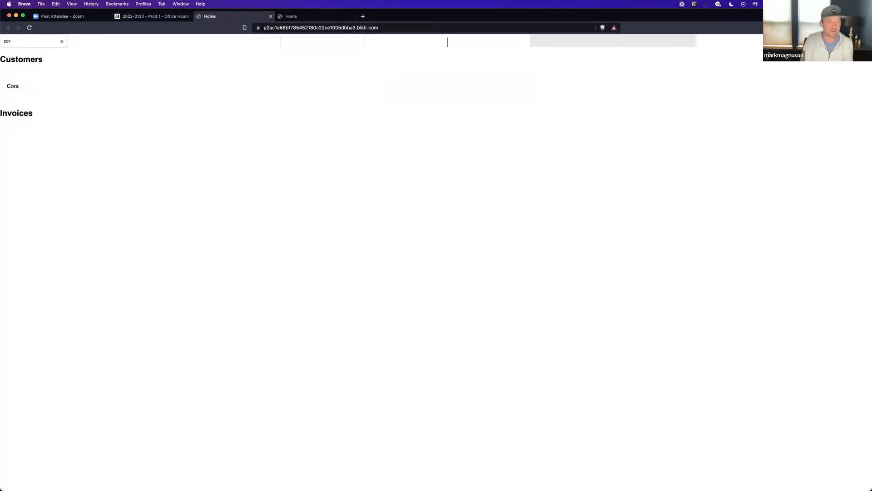
{"action": "key", "text": "BackSpace"}
{"action": "key", "text": "BackSpace"}
{"action": "key", "text": "BackSpace"}
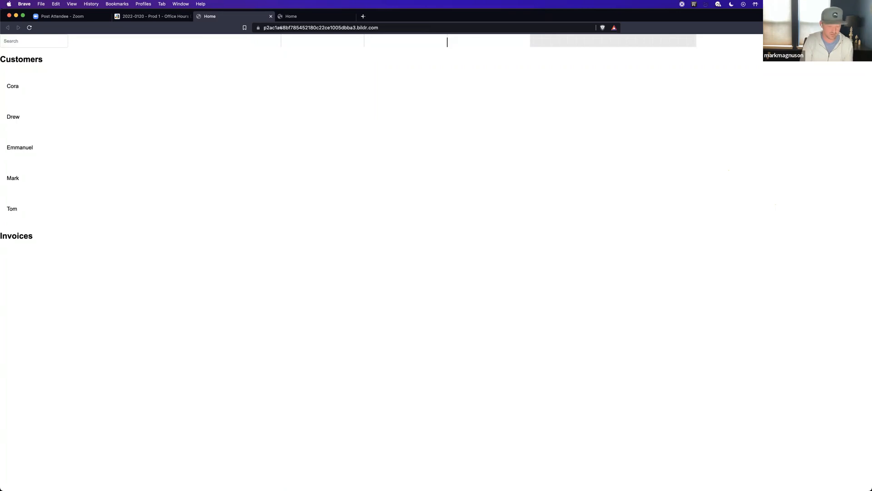
{"action": "type", "text": "r"}
{"action": "key", "text": "BackSpace"}
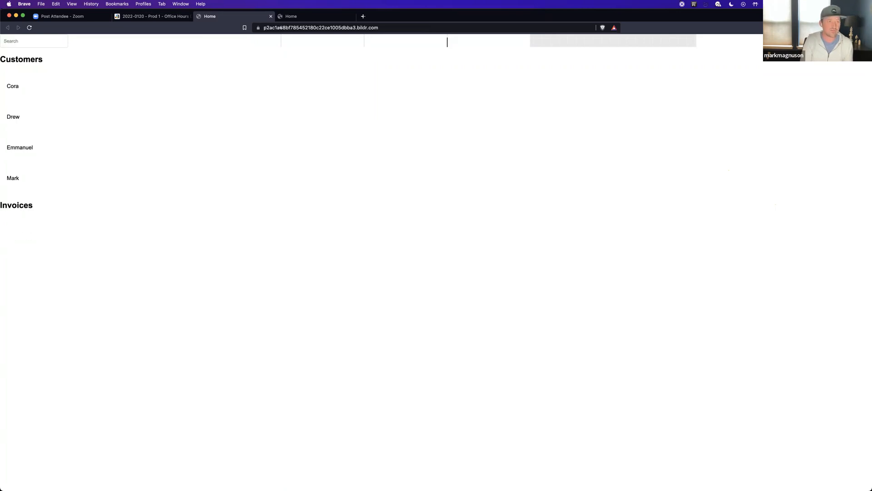
Step: Search the live customer list for "emm" twice, clearing the search box after each search
{"action": "type", "text": "emm"}
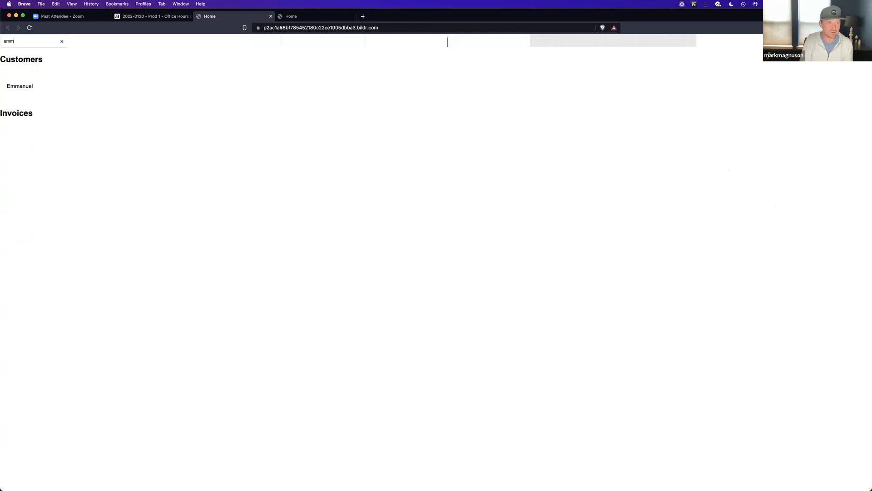
{"action": "key", "text": "BackSpace"}
{"action": "key", "text": "BackSpace"}
{"action": "key", "text": "BackSpace"}
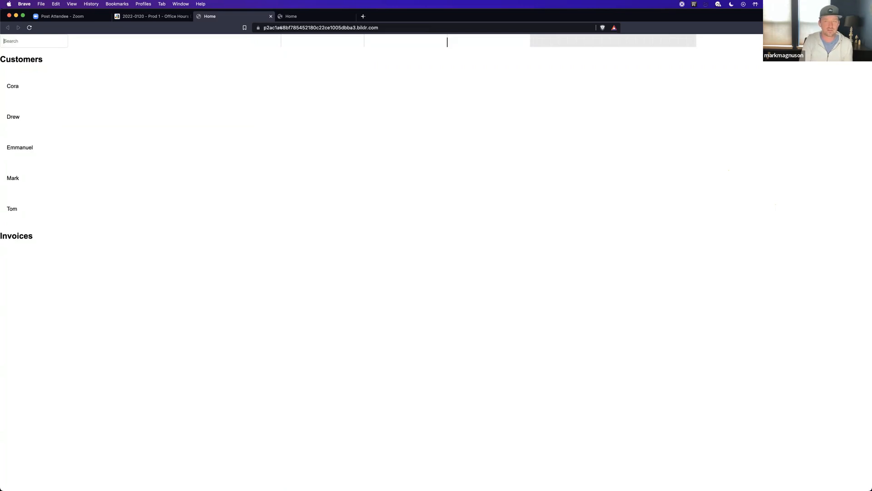
{"action": "type", "text": "emm"}
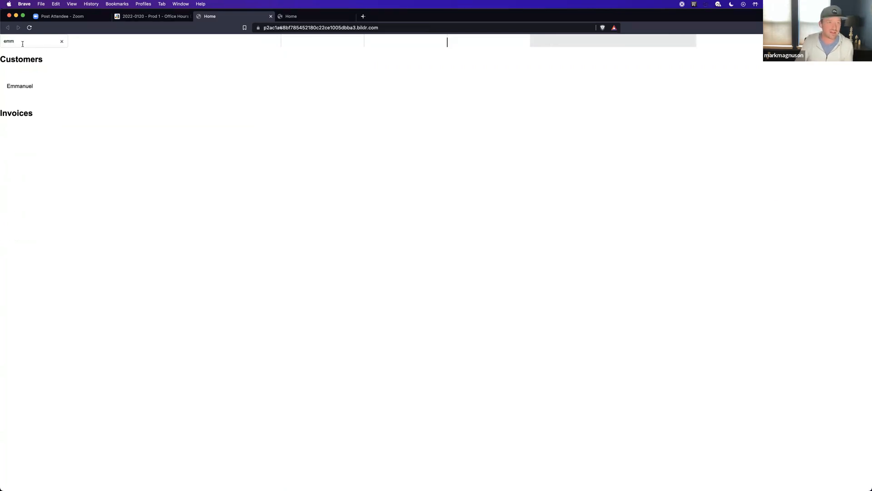
{"action": "left_click", "coordinate": [62, 42]}
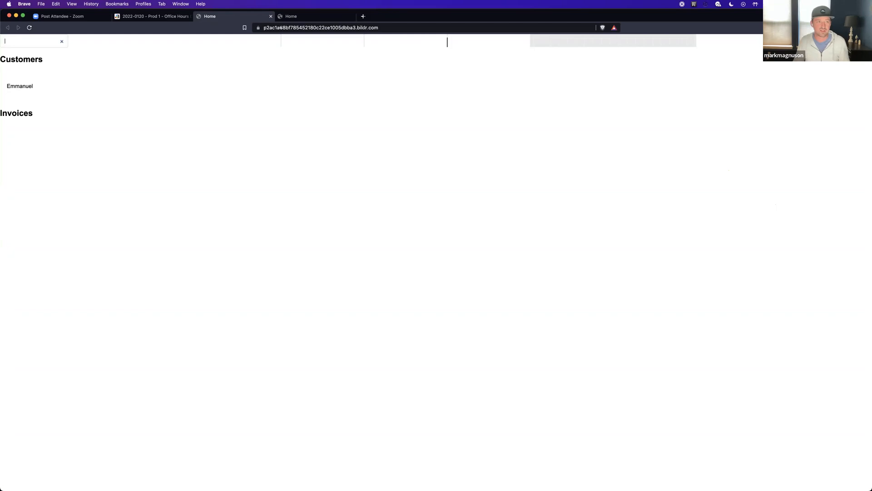
Step: Add a search event to the Search Input in the Bildr studio and assign the Run Search flow to it
{"action": "key", "text": "BackSpace"}
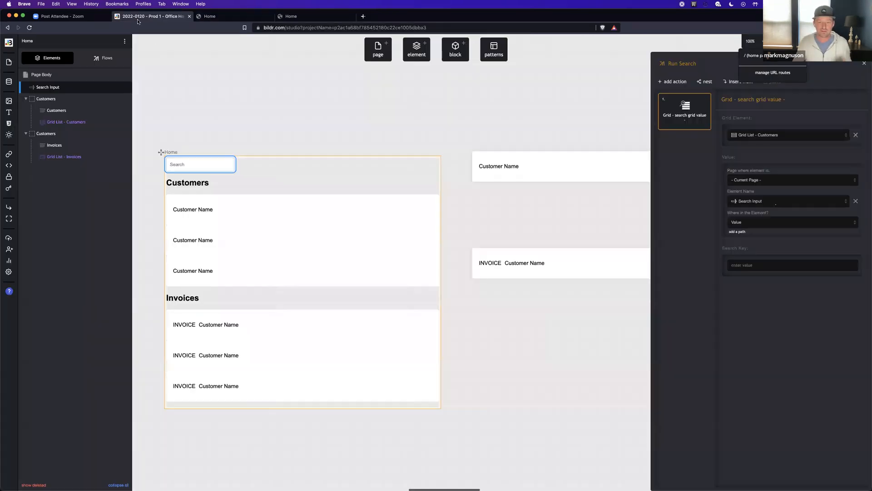
{"action": "left_click", "coordinate": [138, 18]}
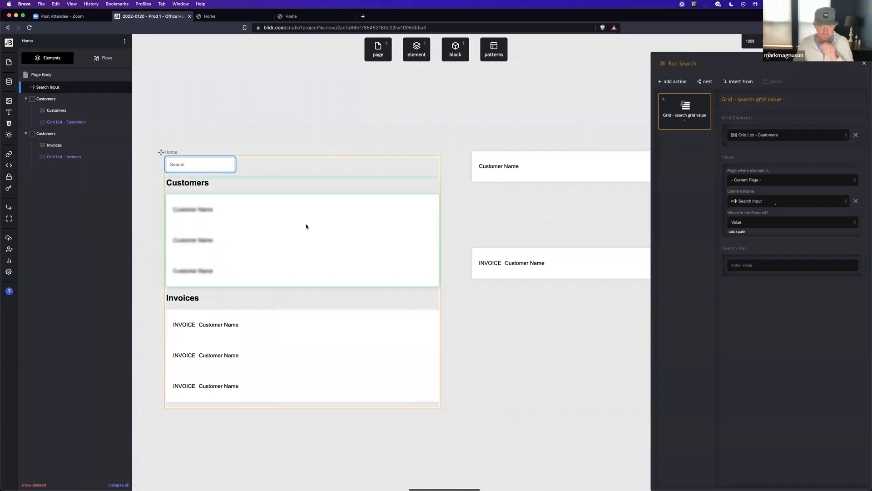
{"action": "left_click", "coordinate": [202, 165]}
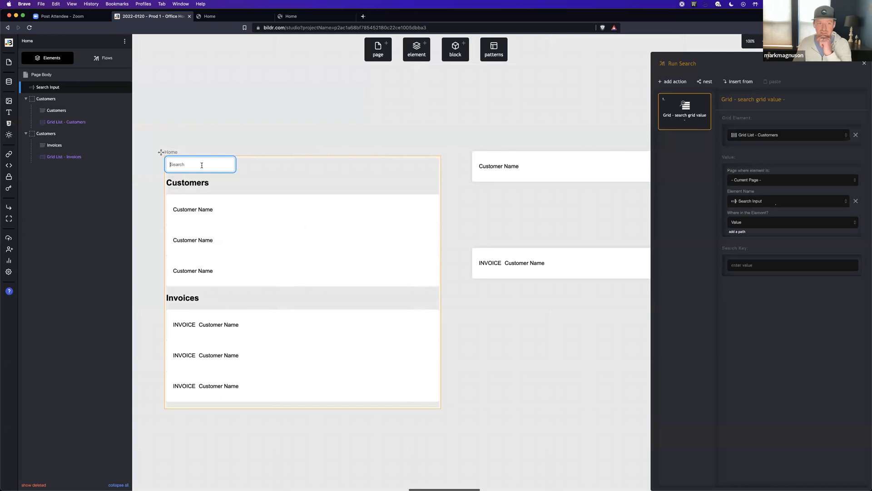
{"action": "left_click", "coordinate": [864, 63]}
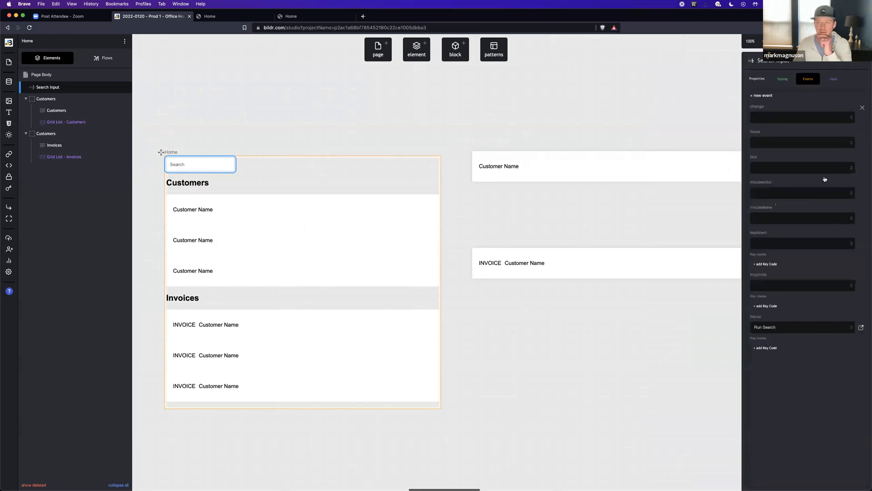
{"action": "left_click", "coordinate": [761, 96]}
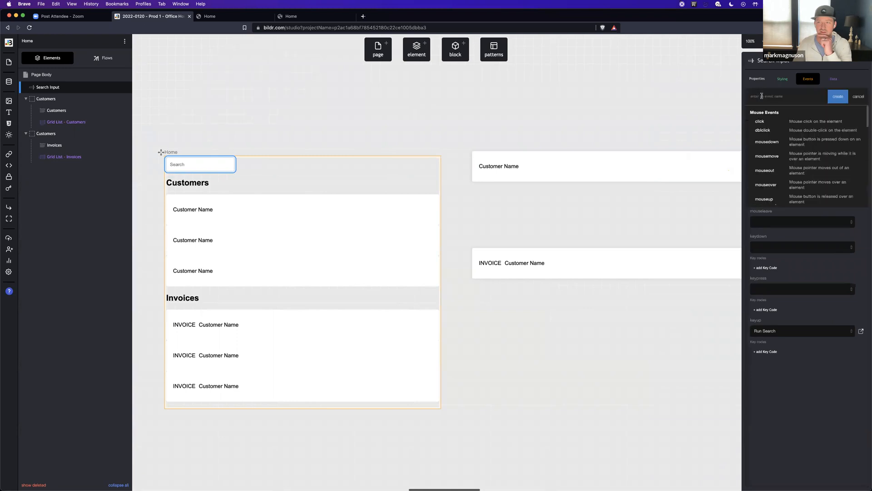
{"action": "type", "text": "search"}
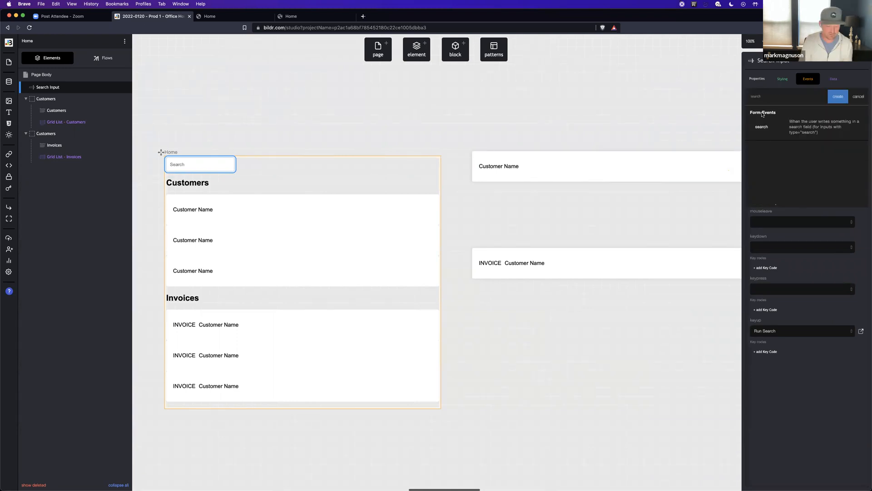
{"action": "left_click", "coordinate": [782, 133]}
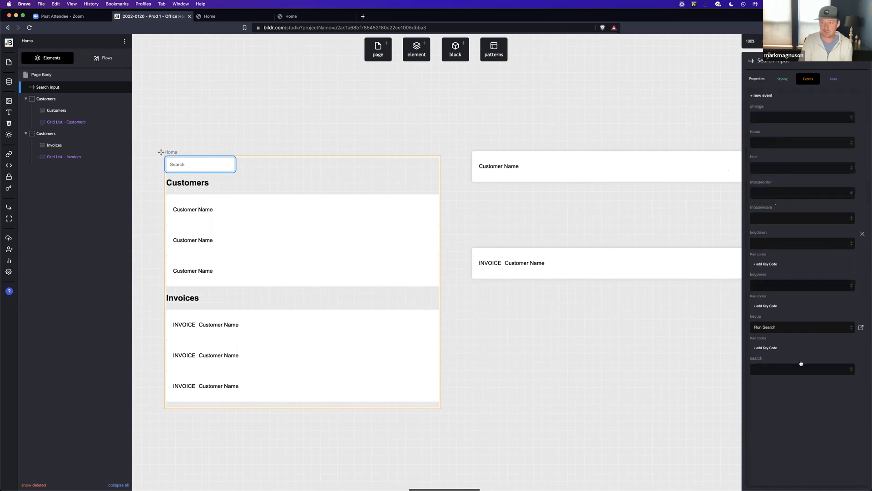
{"action": "left_click", "coordinate": [781, 370]}
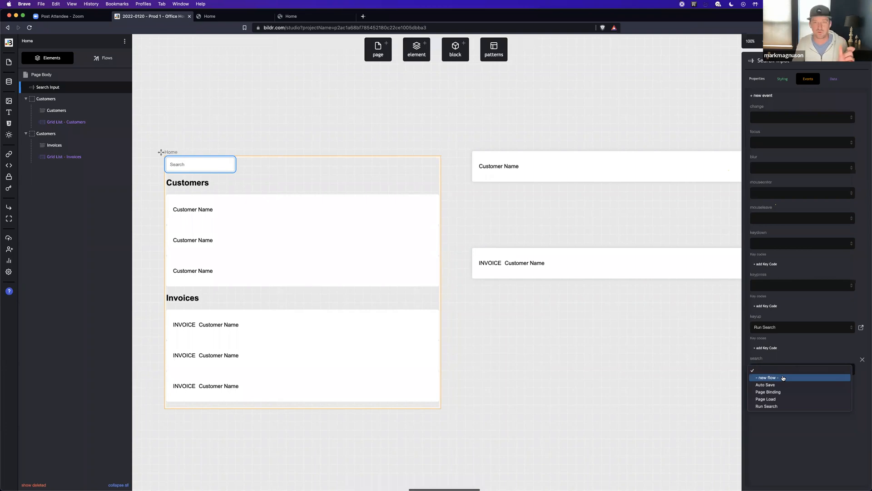
{"action": "left_click", "coordinate": [783, 407]}
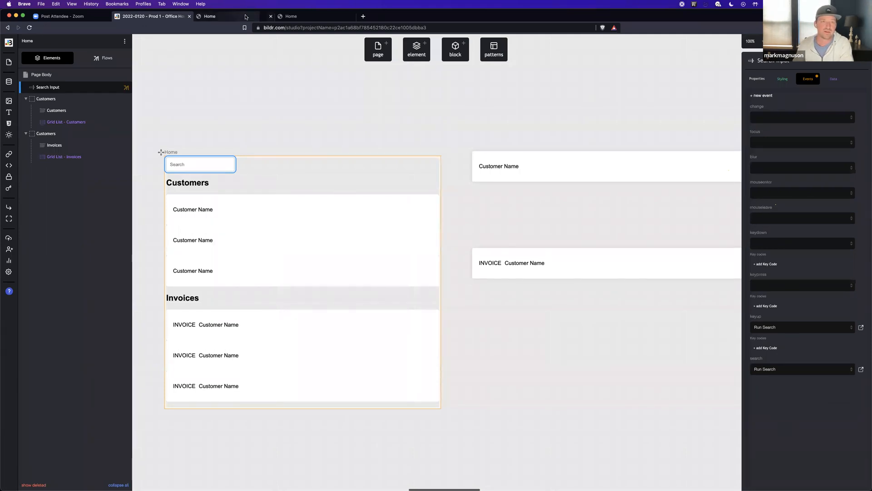
Step: Test the live customer search with "emm" and clear it with the search box's own clear control
{"action": "left_click", "coordinate": [218, 21]}
{"action": "left_click", "coordinate": [25, 41]}
{"action": "type", "text": "emm"}
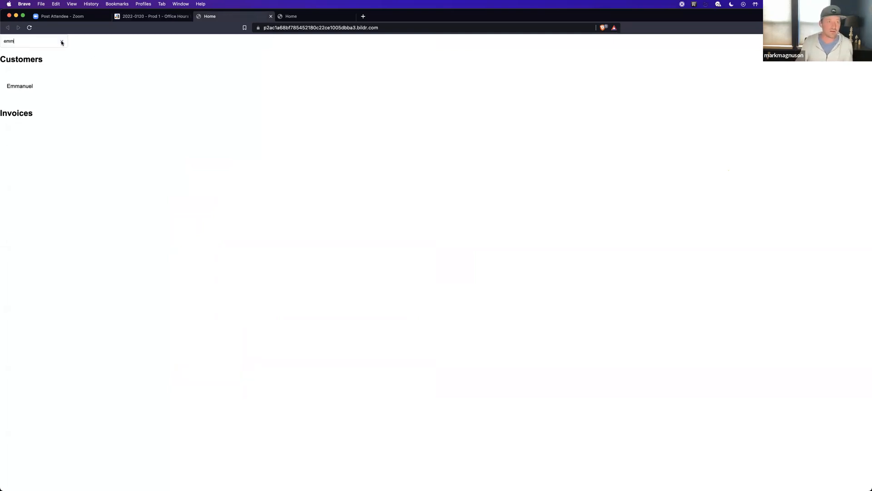
{"action": "left_click", "coordinate": [61, 40]}
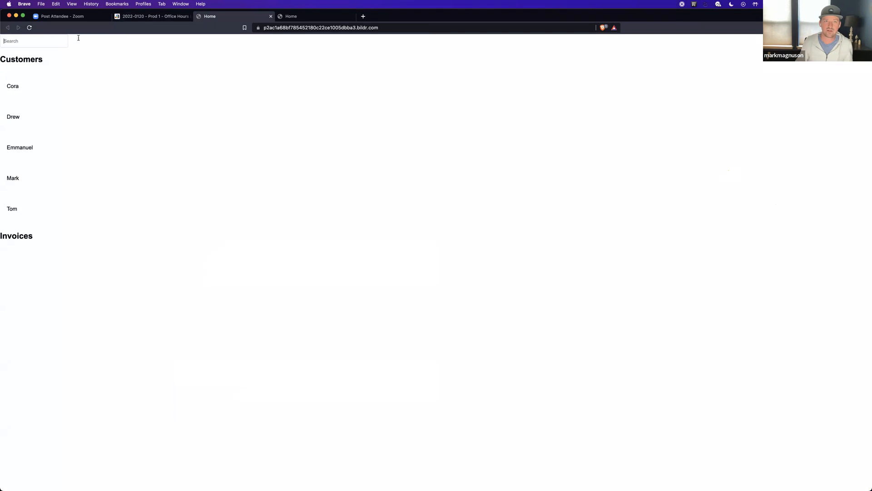
Step: Add a button to the Customer Row page, place it directly in Grid Row outside Content, and label it "create invoice"
{"action": "left_click", "coordinate": [171, 17]}
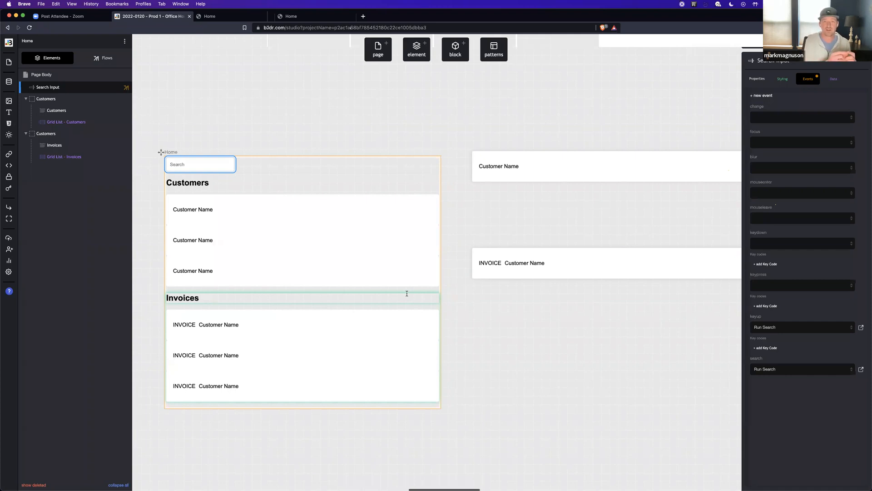
{"action": "scroll", "coordinate": [591, 217], "scroll_direction": "right", "scroll_amount": 5}
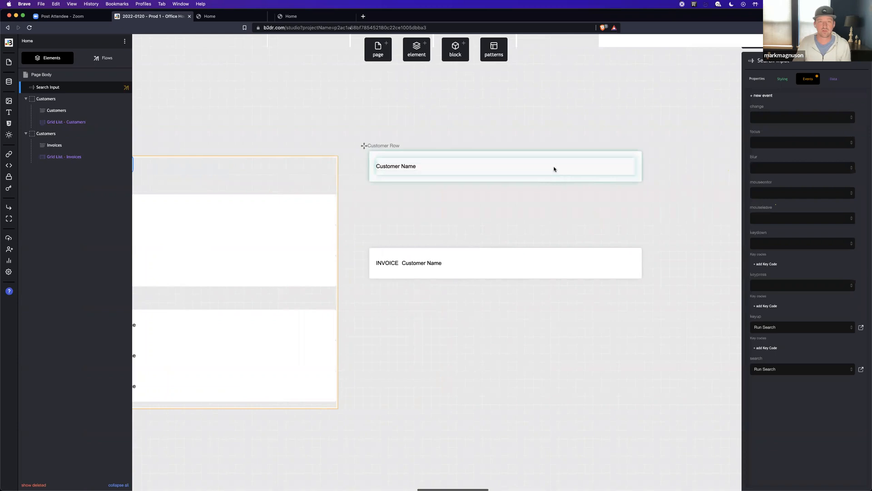
{"action": "left_click", "coordinate": [414, 57]}
{"action": "type", "text": "butt"}
{"action": "left_click_drag", "start_coordinate": [331, 136], "coordinate": [585, 171]}
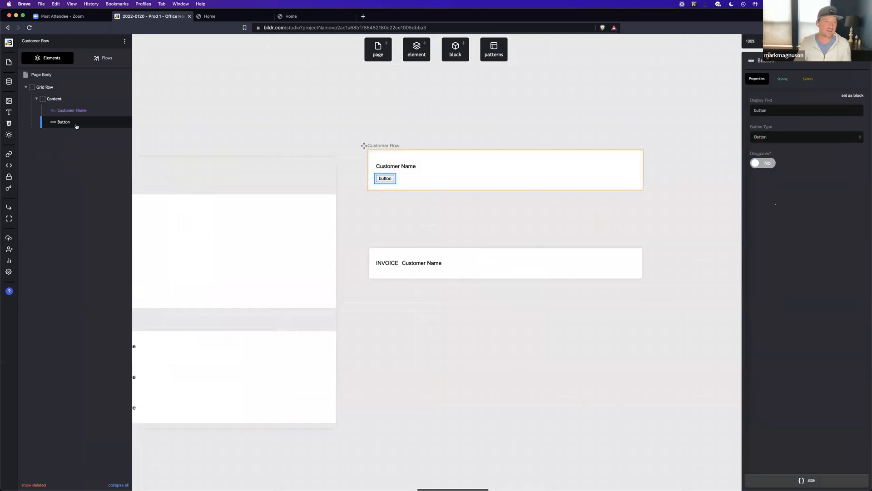
{"action": "left_click_drag", "start_coordinate": [80, 122], "coordinate": [78, 89]}
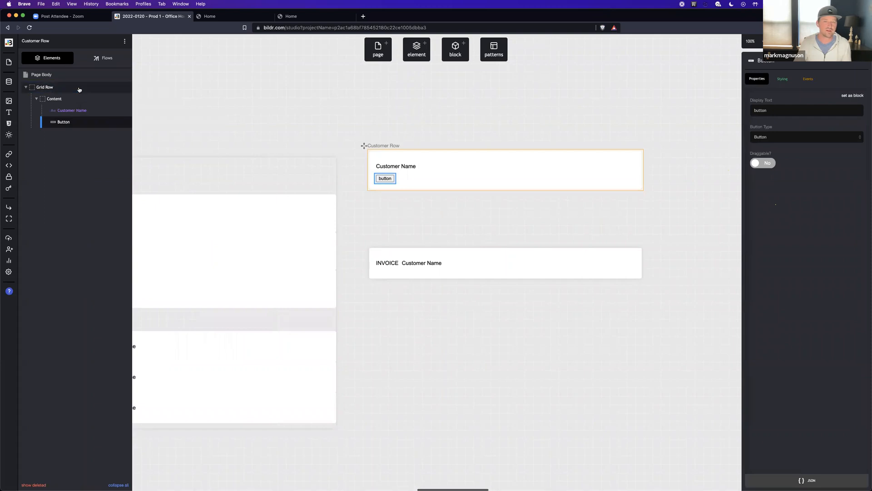
{"action": "double_click", "coordinate": [625, 167]}
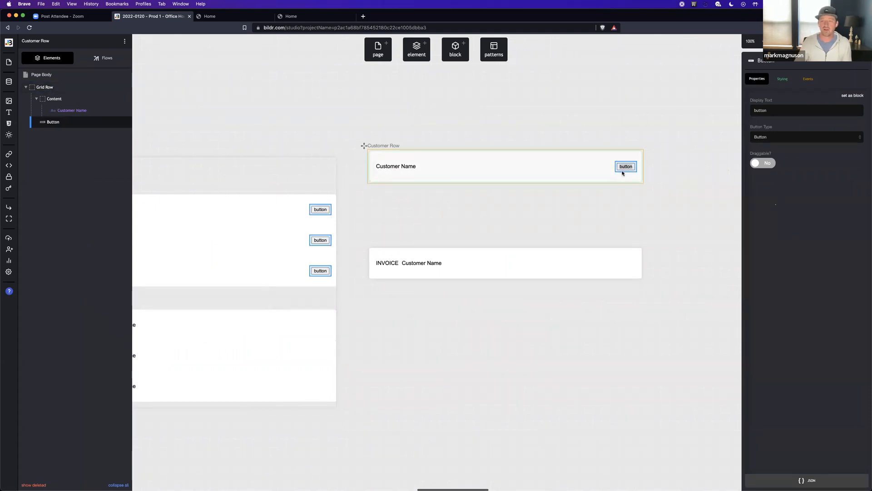
{"action": "type", "text": "create invoice"}
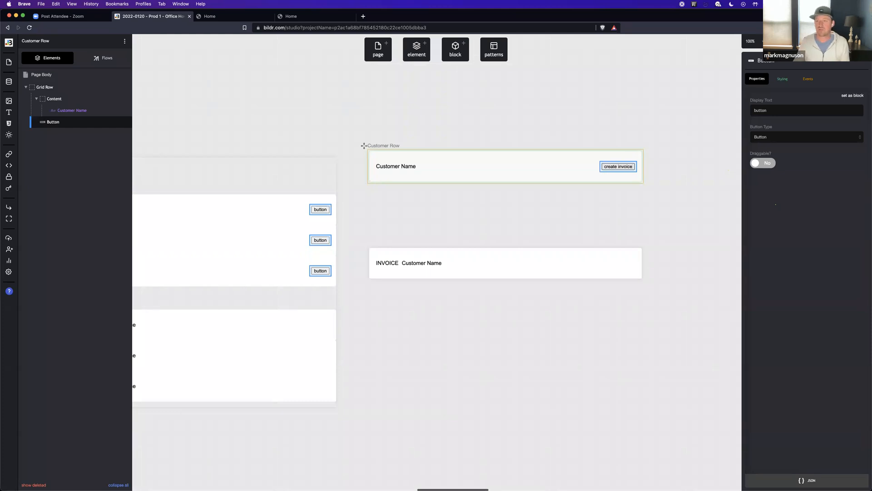
Step: Create a new flow named Create Invoice on the create invoice button's click event
{"action": "left_click", "coordinate": [808, 80]}
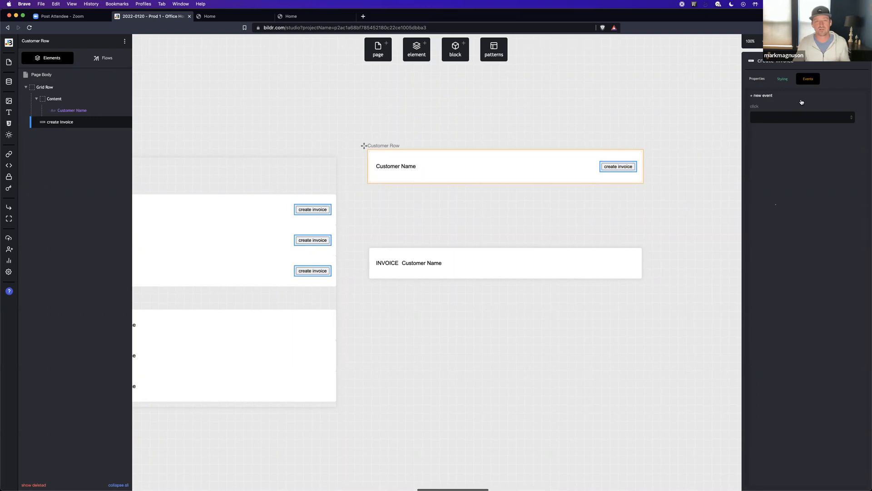
{"action": "left_click", "coordinate": [791, 118]}
{"action": "left_click", "coordinate": [790, 125]}
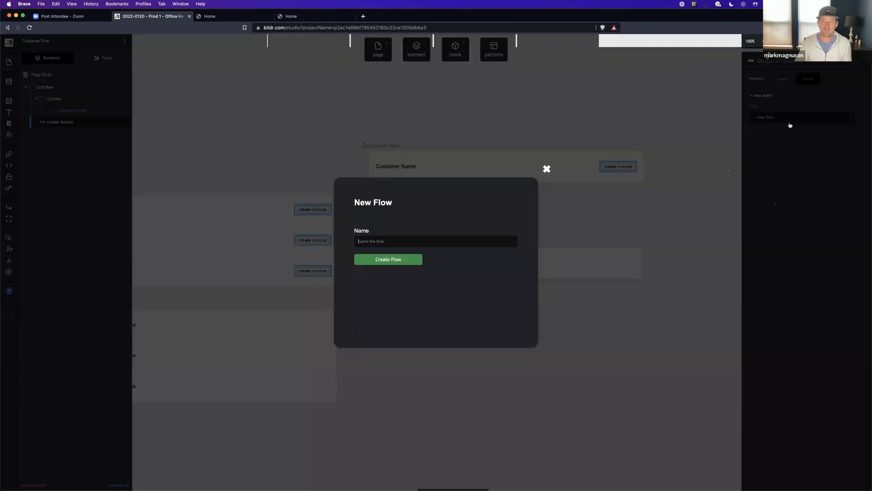
{"action": "type", "text": "Create In"}
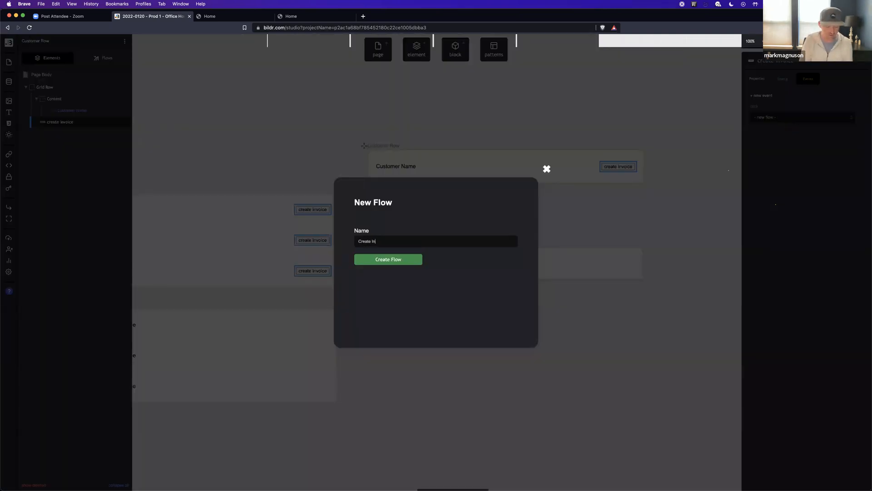
{"action": "key", "text": "Return"}
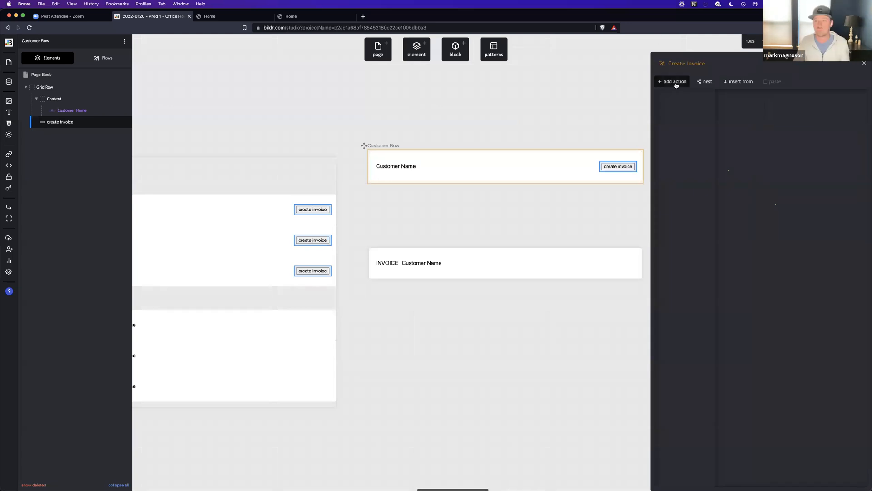
Step: Add a "Data - create record" action for the Invoices collection and choose Customer ID as its first mapped field
{"action": "left_click", "coordinate": [672, 81]}
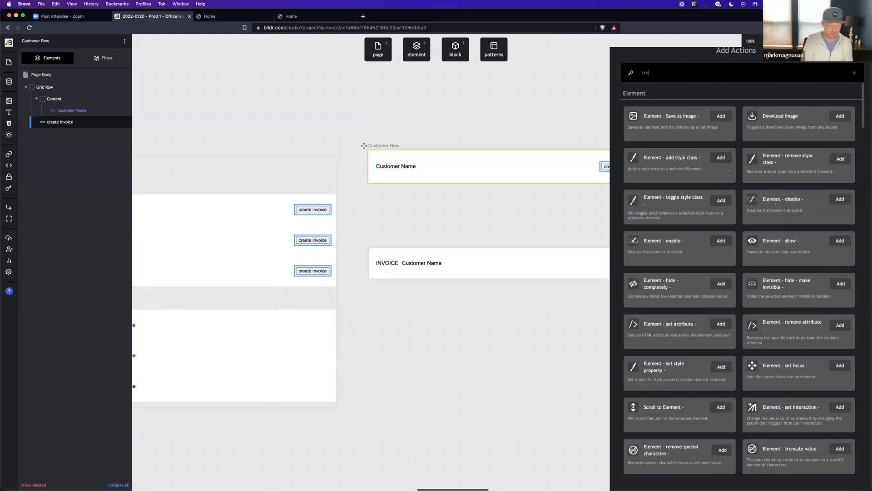
{"action": "type", "text": "create"}
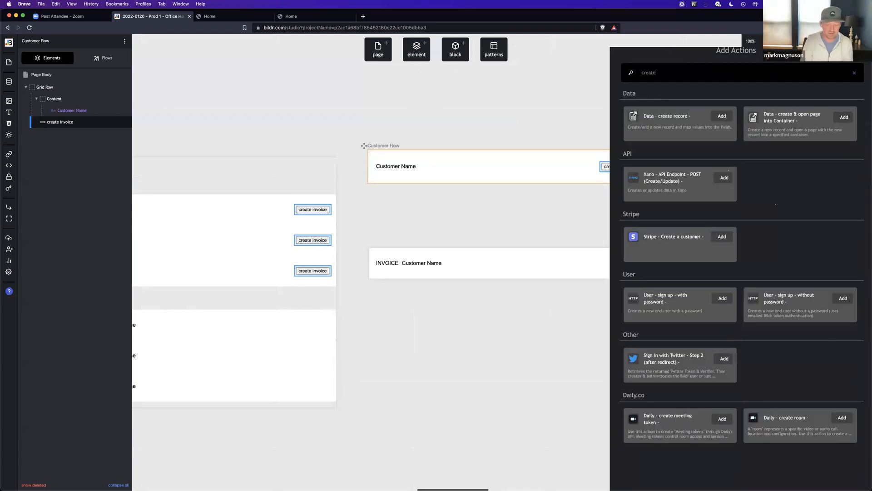
{"action": "left_click", "coordinate": [699, 128]}
{"action": "left_click", "coordinate": [762, 137]}
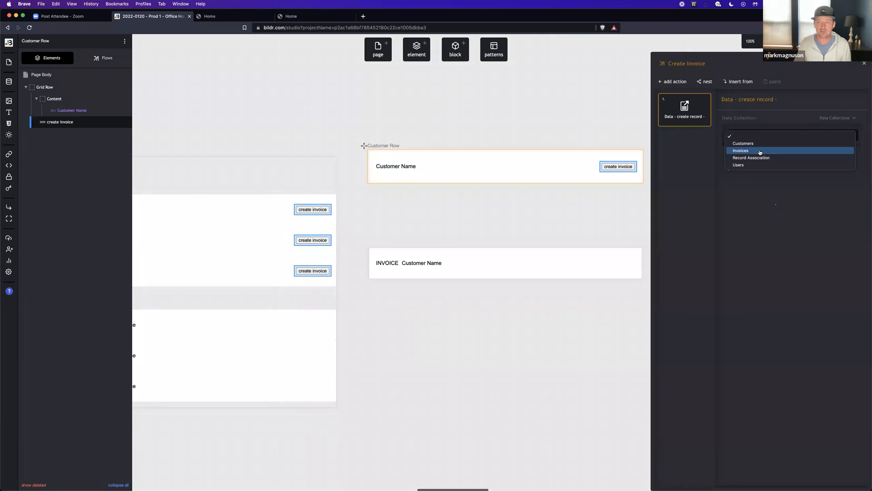
{"action": "left_click", "coordinate": [760, 152]}
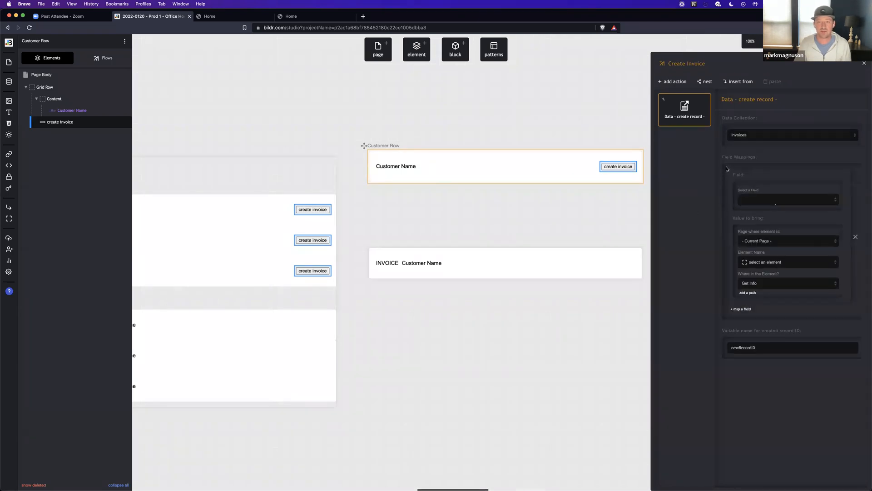
{"action": "left_click", "coordinate": [762, 202]}
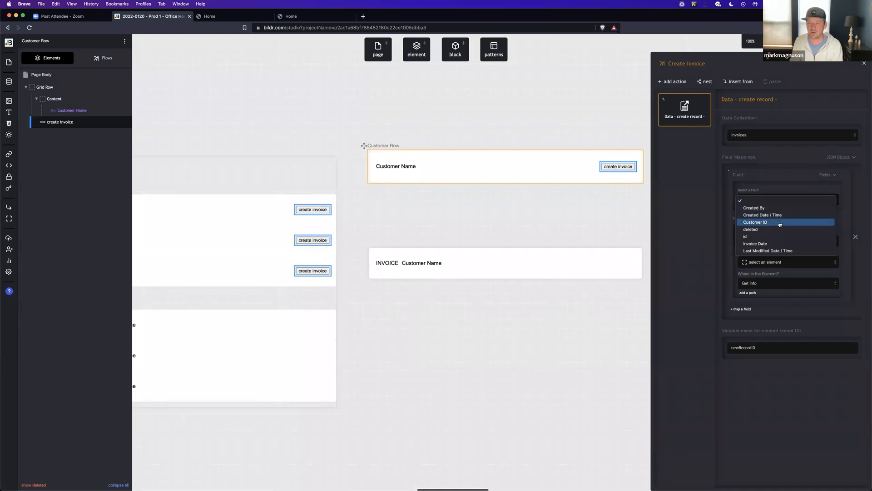
{"action": "left_click", "coordinate": [767, 225]}
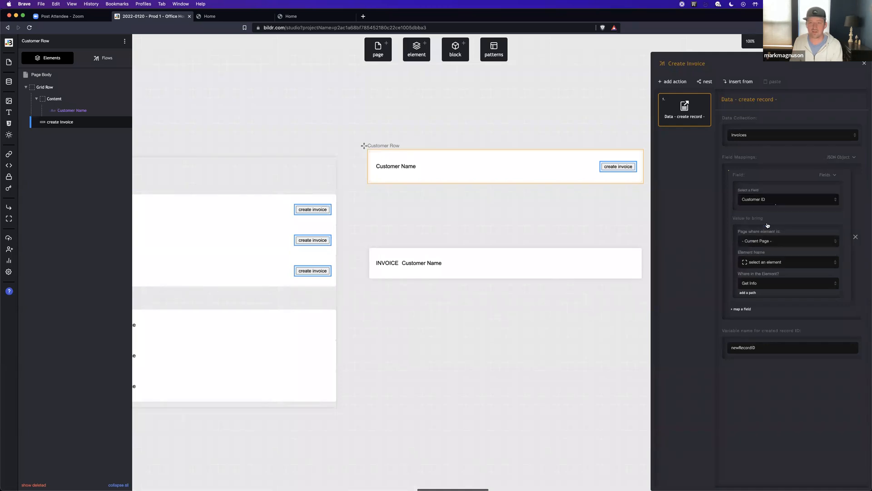
{"action": "left_click", "coordinate": [744, 309]}
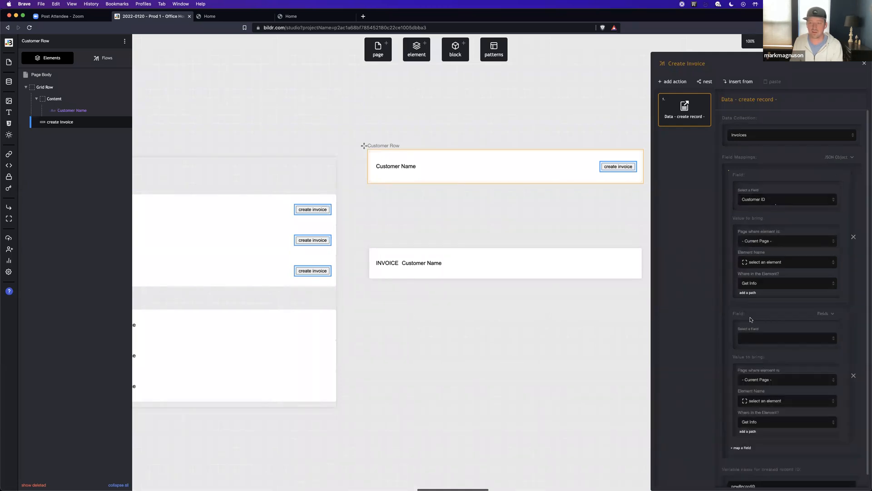
{"action": "left_click", "coordinate": [763, 342]}
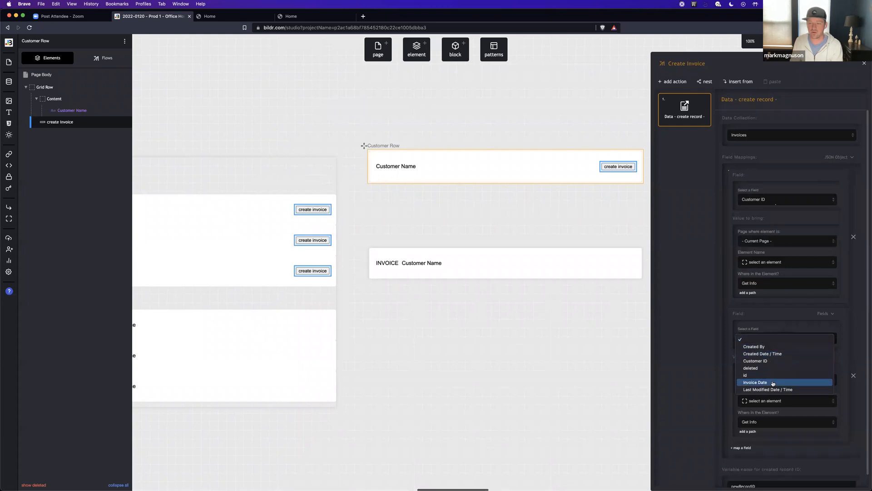
{"action": "left_click", "coordinate": [712, 373]}
{"action": "scroll", "coordinate": [730, 359], "scroll_direction": "down", "scroll_amount": 1}
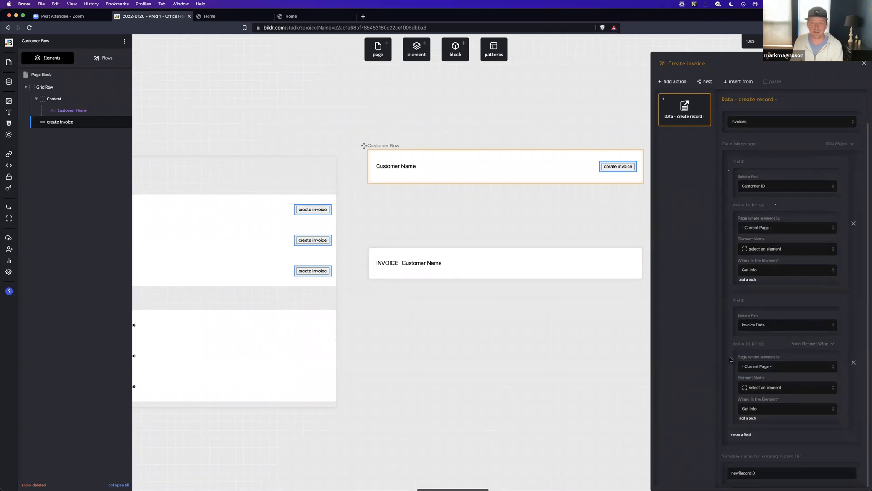
{"action": "left_click", "coordinate": [815, 344]}
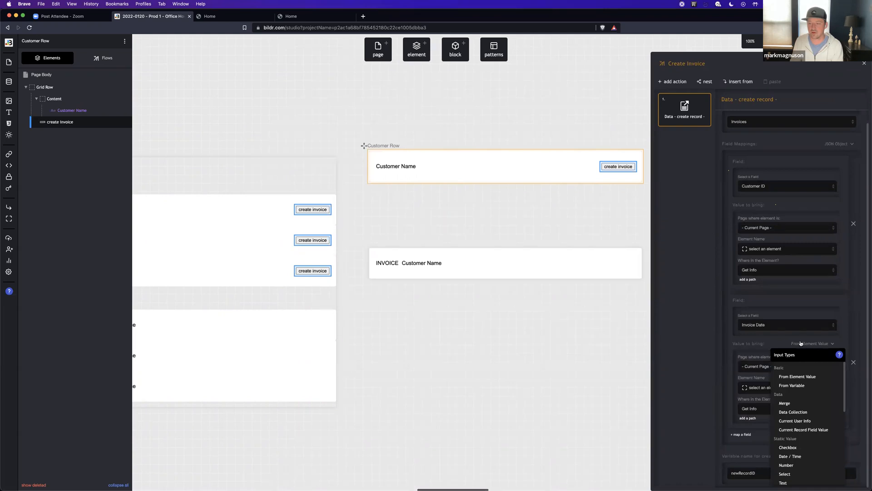
{"action": "left_click", "coordinate": [803, 343]}
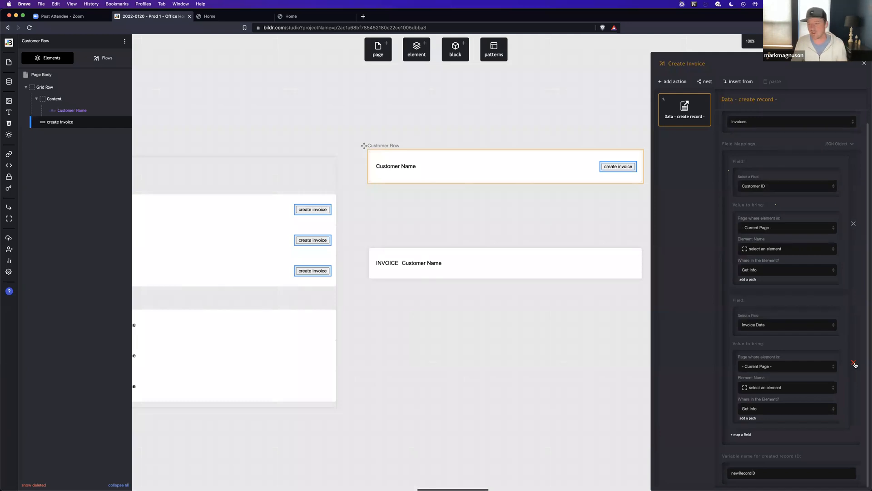
{"action": "left_click", "coordinate": [854, 363]}
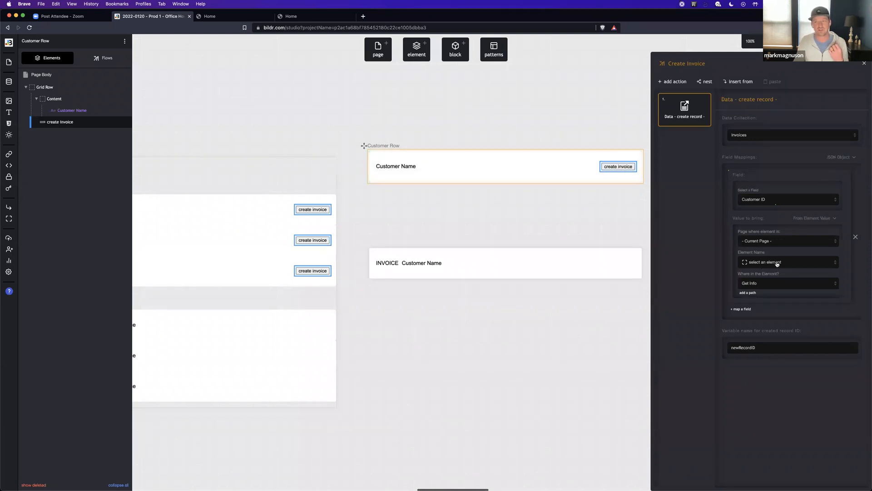
Step: Switch the source of the Customer ID field mapping's value to From Variable in the create record action
{"action": "left_click", "coordinate": [777, 263]}
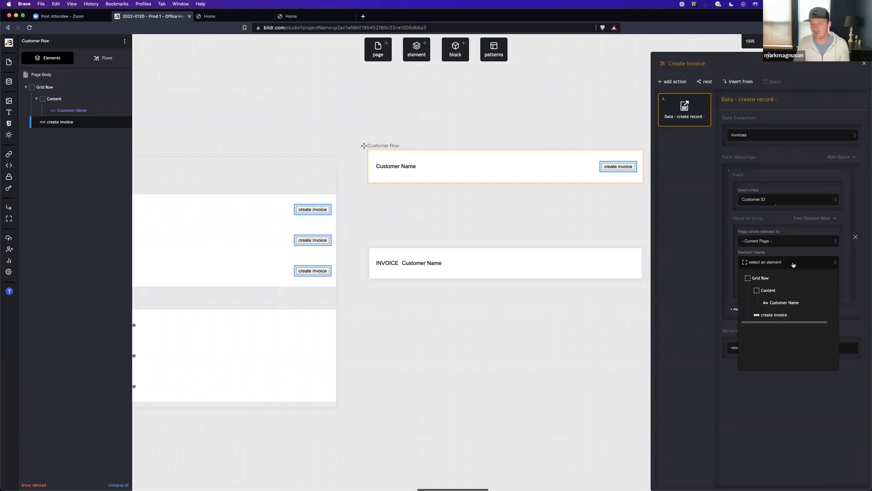
{"action": "left_click", "coordinate": [803, 218]}
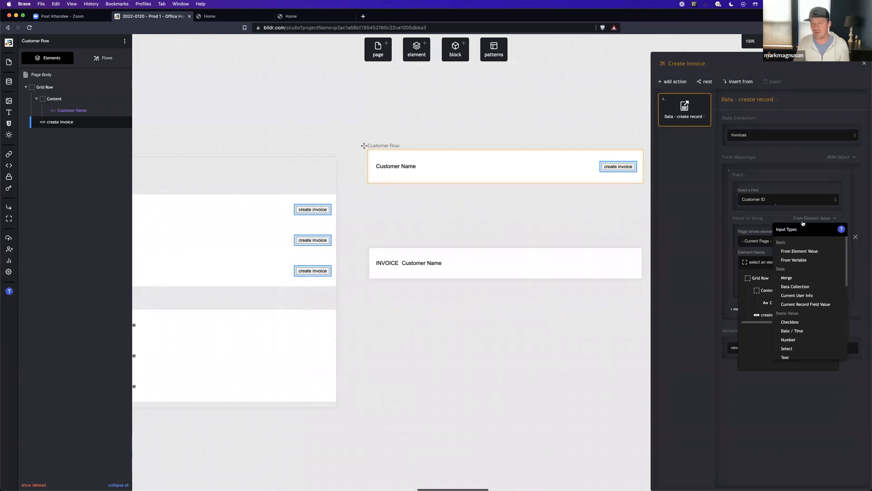
{"action": "left_click", "coordinate": [789, 260]}
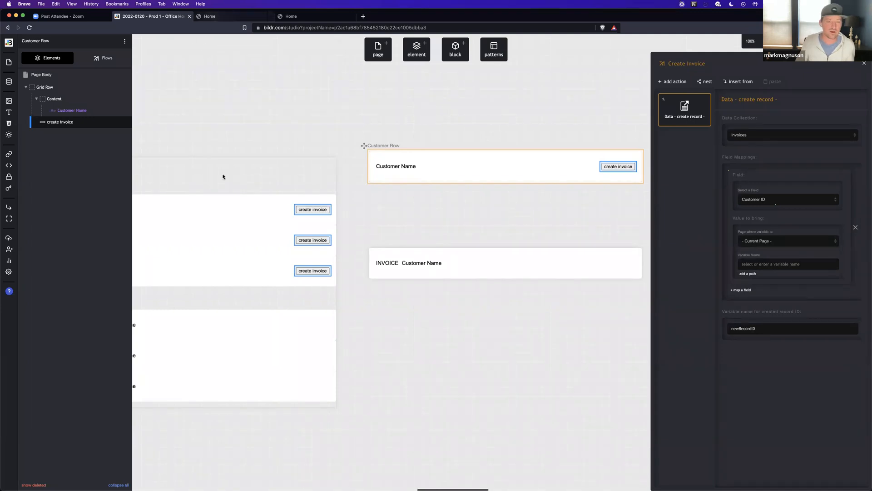
Step: Examine the Customers grid list's collection settings and available fields, and compare them with the rows on the live Home page
{"action": "scroll", "coordinate": [224, 198], "scroll_direction": "left", "scroll_amount": 3}
{"action": "scroll", "coordinate": [224, 197], "scroll_direction": "left", "scroll_amount": 2}
{"action": "left_click", "coordinate": [249, 214]}
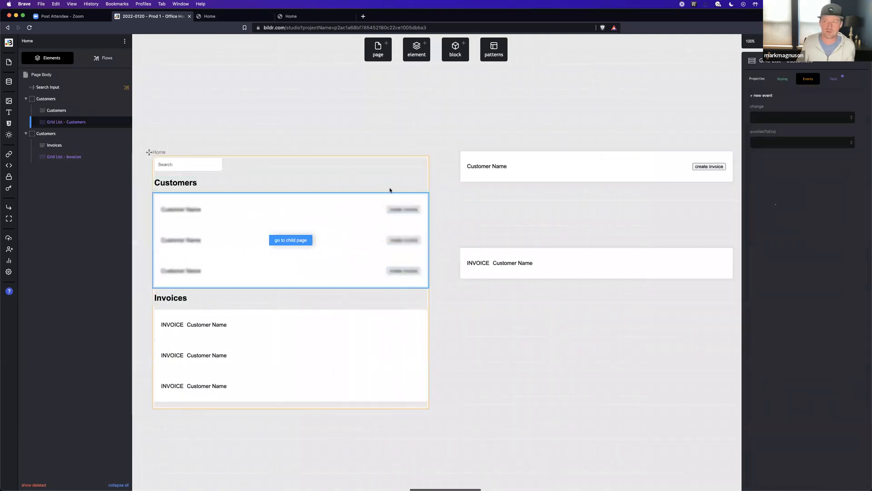
{"action": "left_click", "coordinate": [833, 78]}
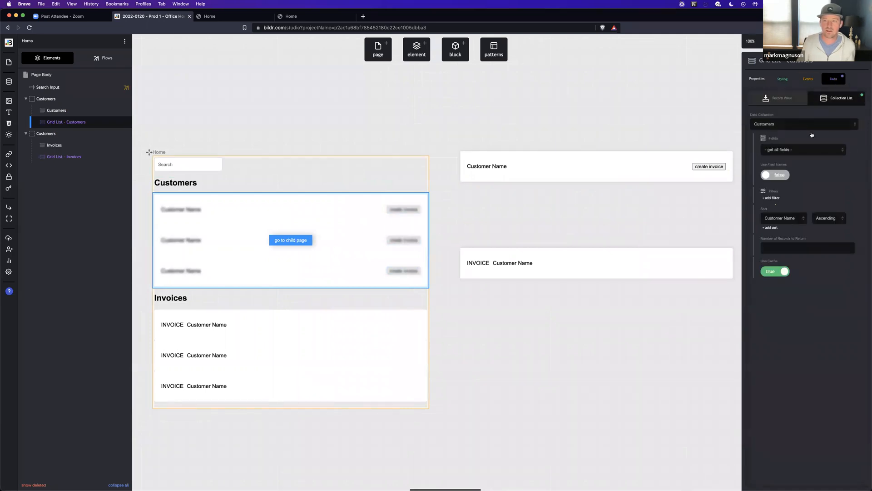
{"action": "left_click", "coordinate": [783, 152]}
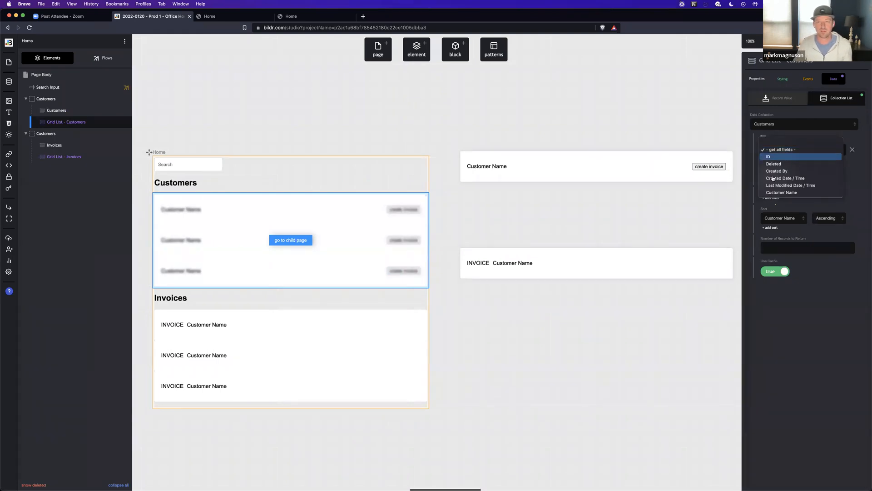
{"action": "left_click", "coordinate": [751, 155]}
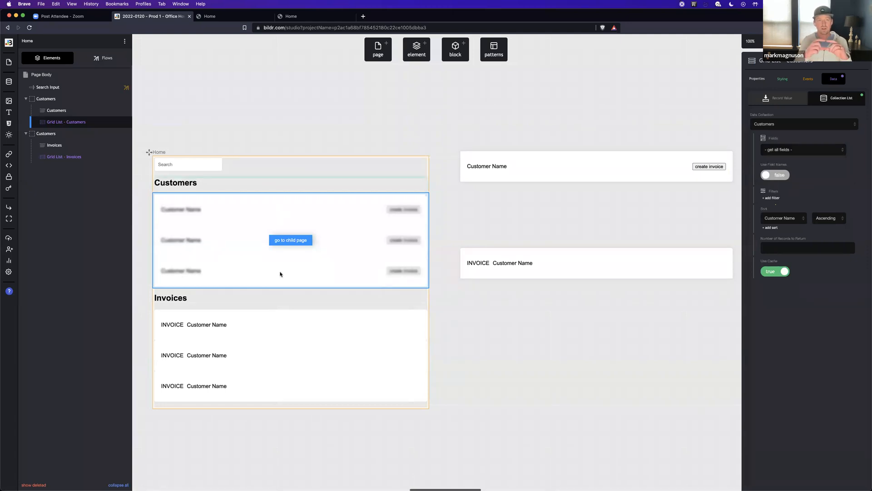
{"action": "left_click", "coordinate": [223, 17]}
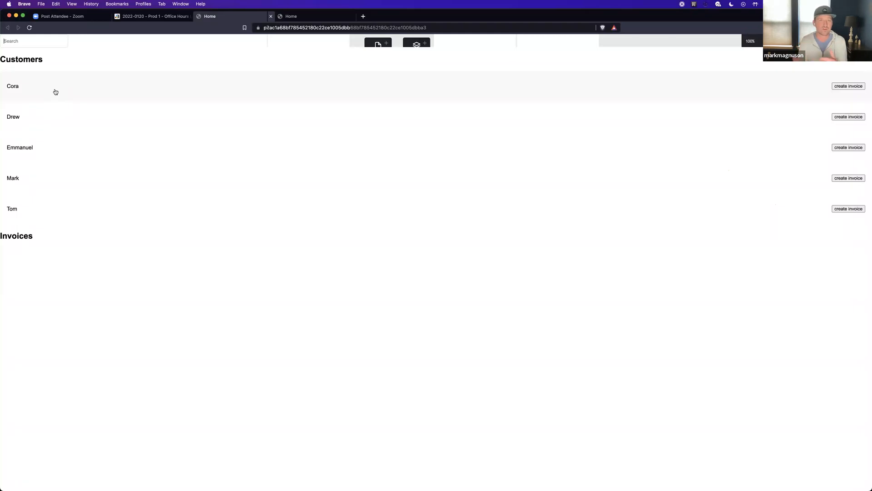
{"action": "left_click", "coordinate": [150, 17]}
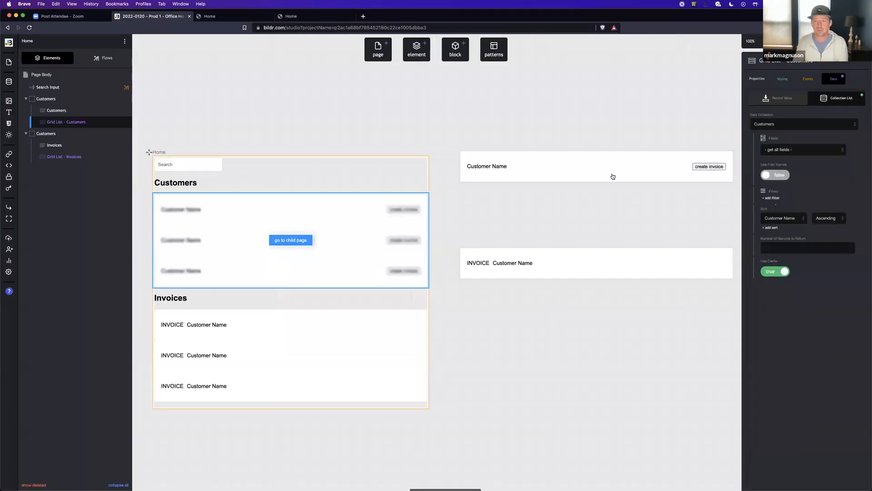
Step: Reopen the create invoice button's Create Invoice flow and set the Customer ID mapping's variable name to "id"
{"action": "left_click", "coordinate": [709, 168]}
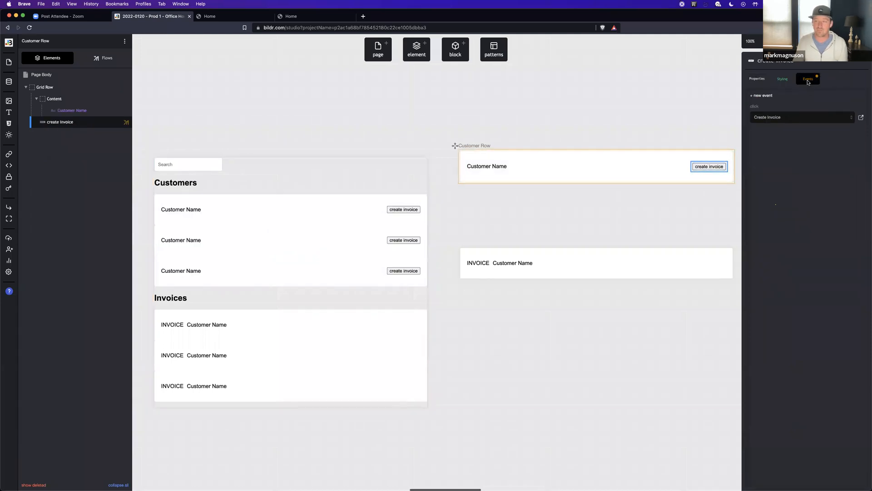
{"action": "left_click", "coordinate": [859, 117]}
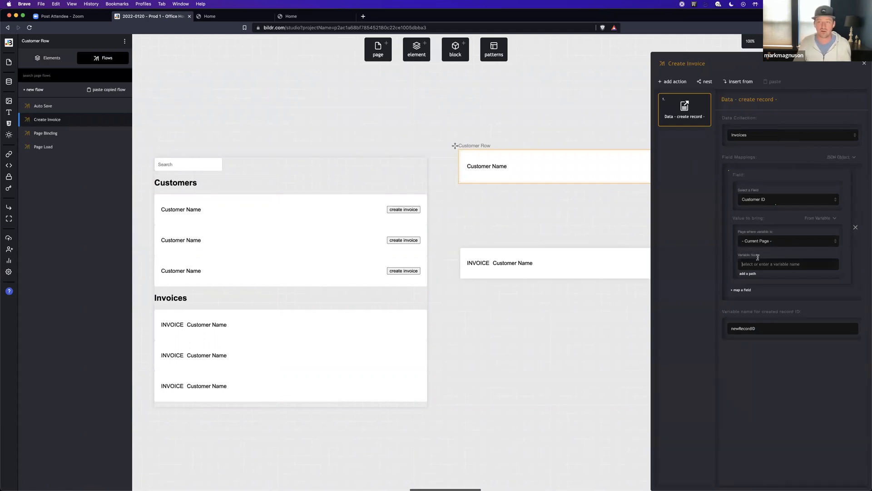
{"action": "type", "text": "id"}
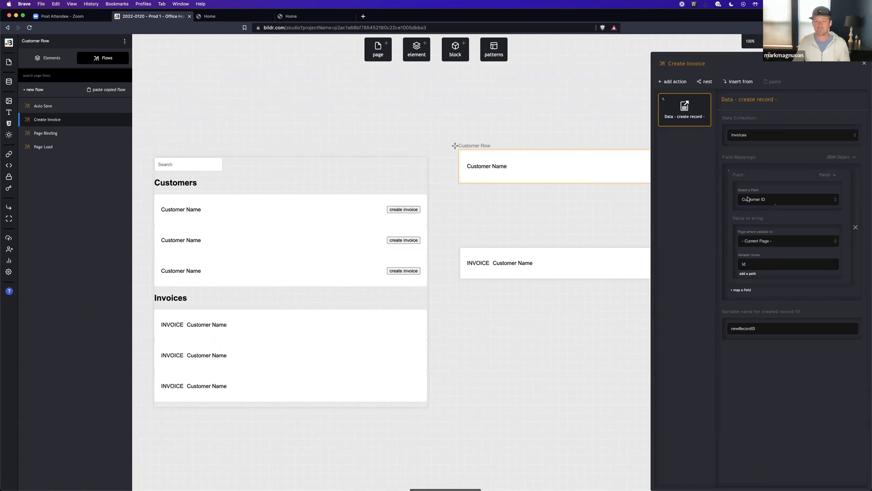
Step: Reload the live Home page and test creating an invoice from the second customer's row
{"action": "scroll", "coordinate": [544, 168], "scroll_direction": "right", "scroll_amount": 5}
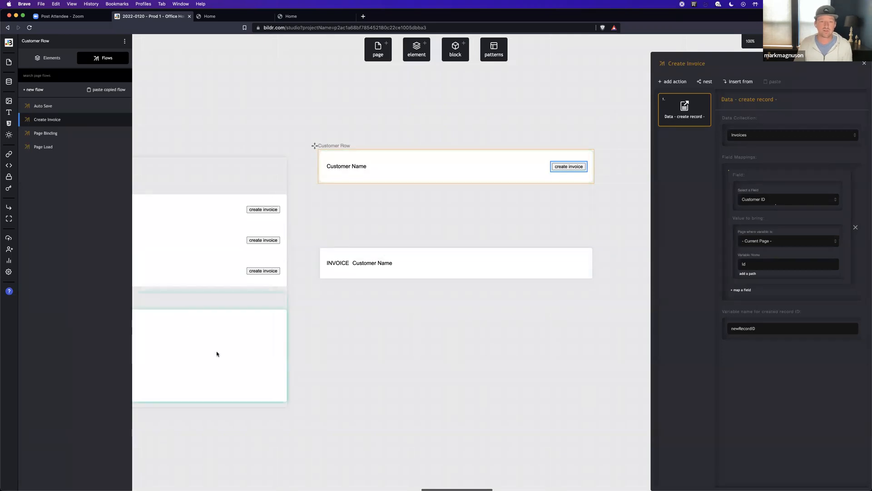
{"action": "scroll", "coordinate": [216, 351], "scroll_direction": "left", "scroll_amount": 5}
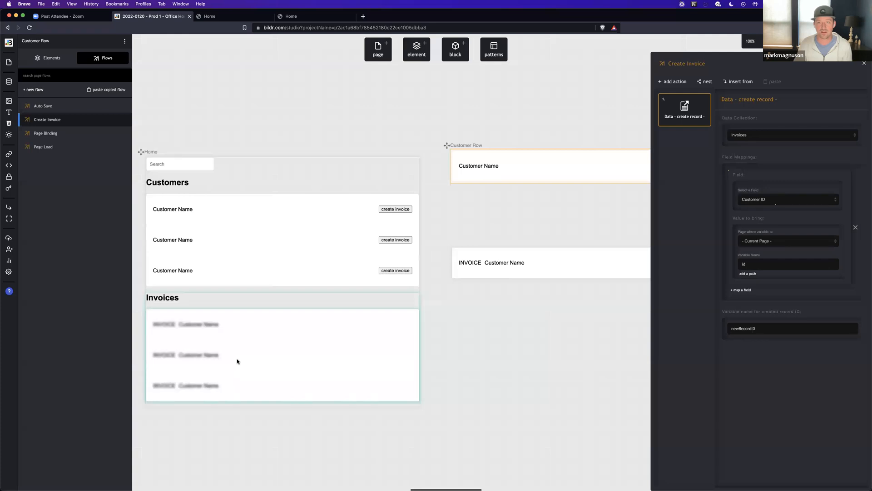
{"action": "left_click", "coordinate": [222, 19]}
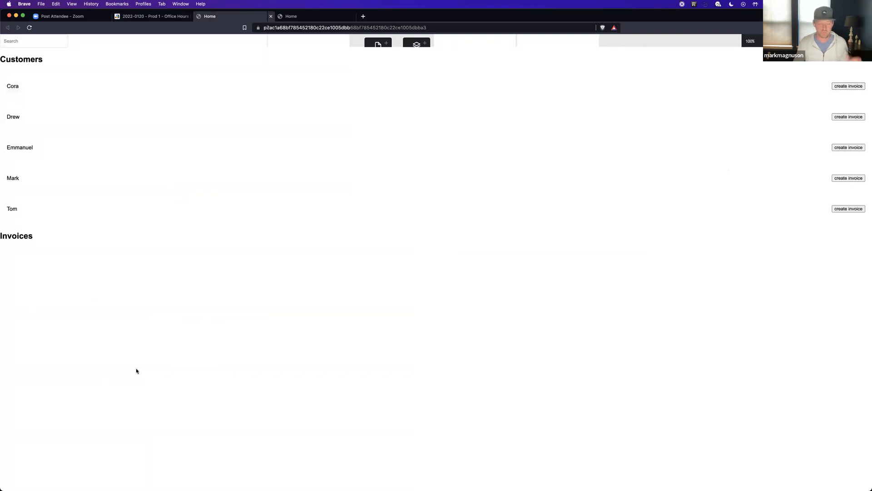
{"action": "key", "text": "super+r"}
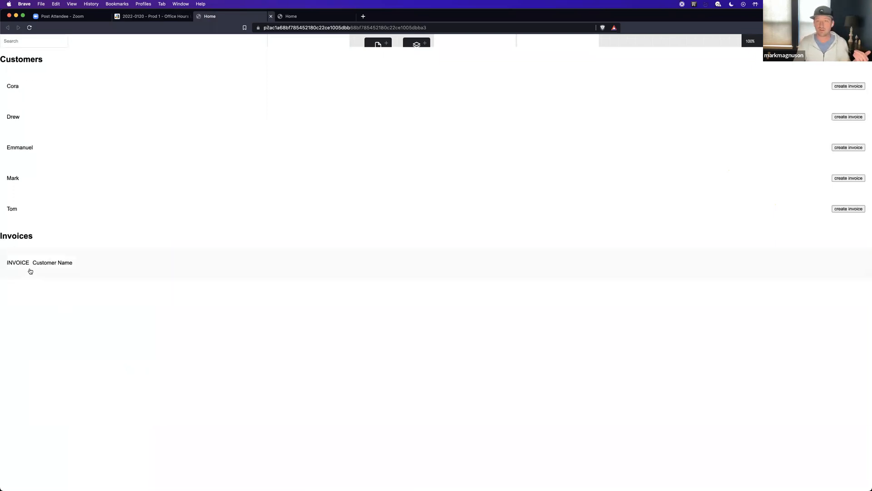
{"action": "left_click", "coordinate": [846, 119]}
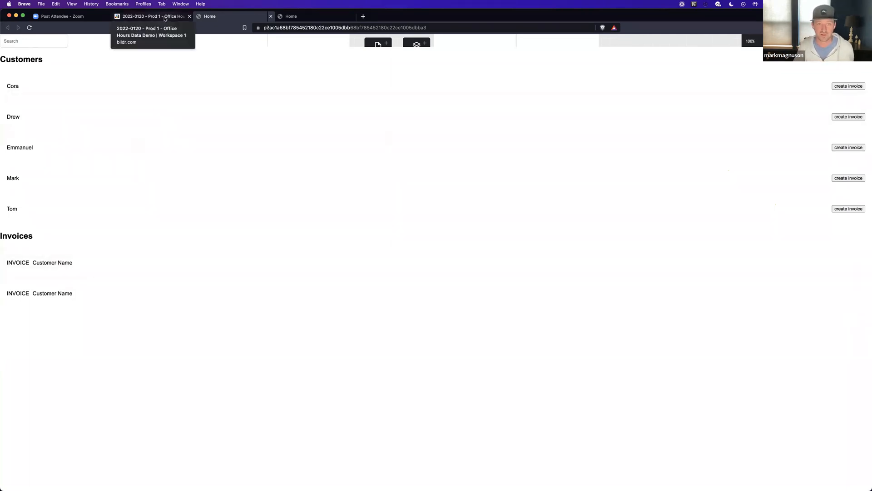
Step: Add a "Run flow on page" action that waits for the create record action and runs Home's Page Binding flow
{"action": "left_click", "coordinate": [154, 17]}
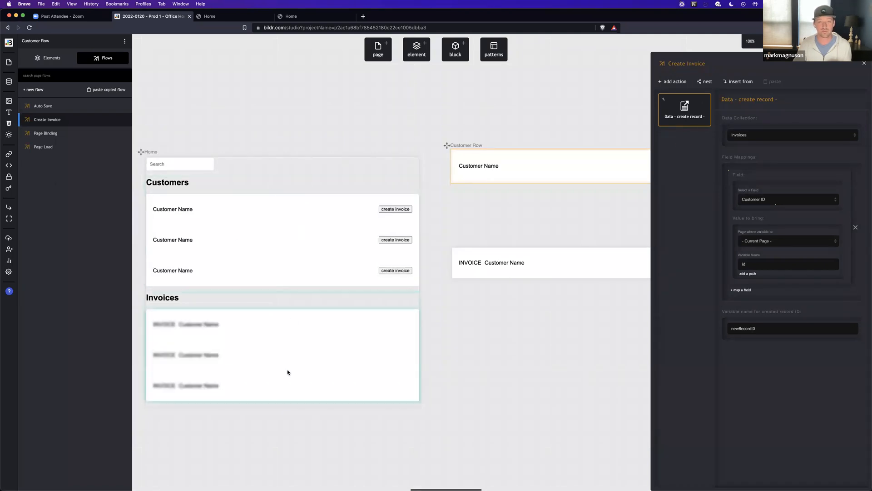
{"action": "left_click", "coordinate": [675, 81]}
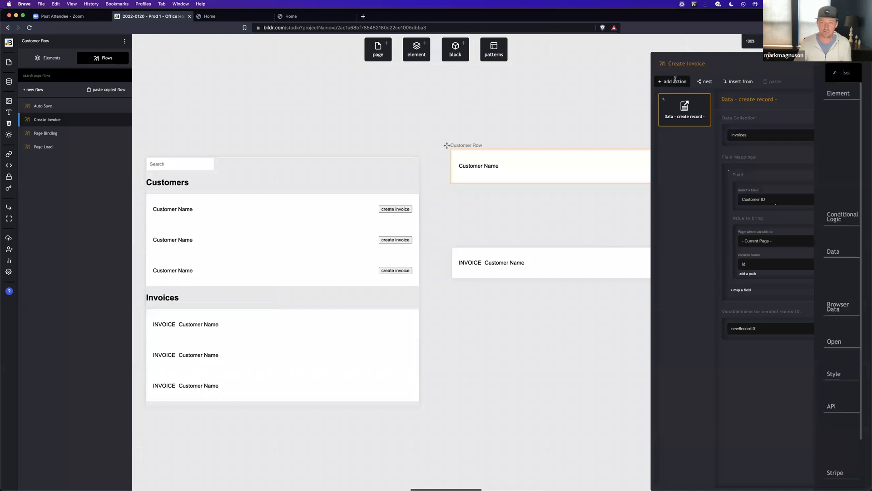
{"action": "type", "text": "run flow"}
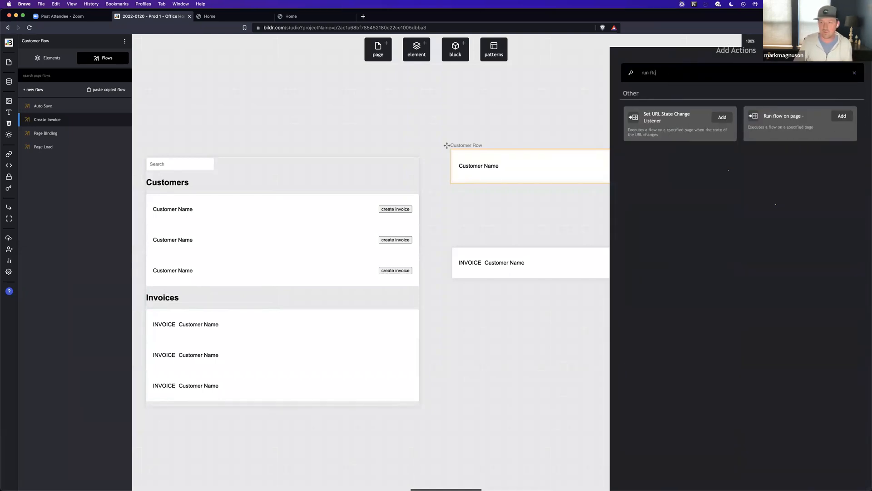
{"action": "left_click", "coordinate": [798, 122]}
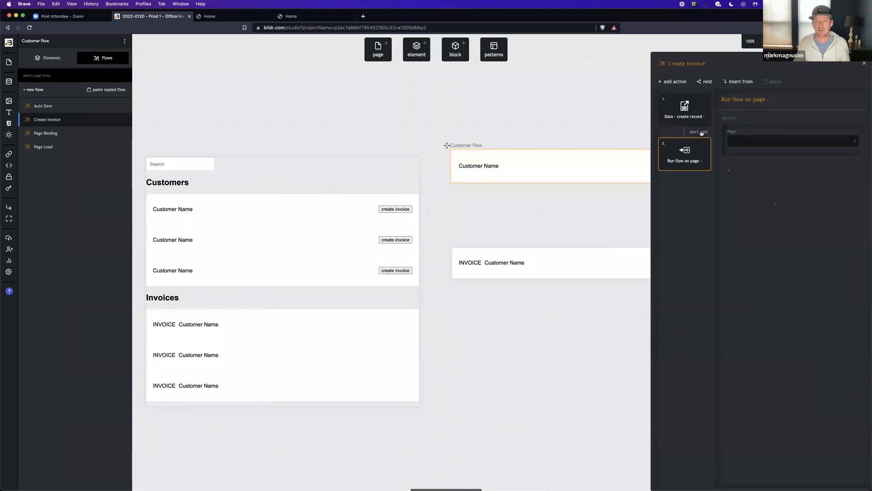
{"action": "left_click", "coordinate": [751, 141]}
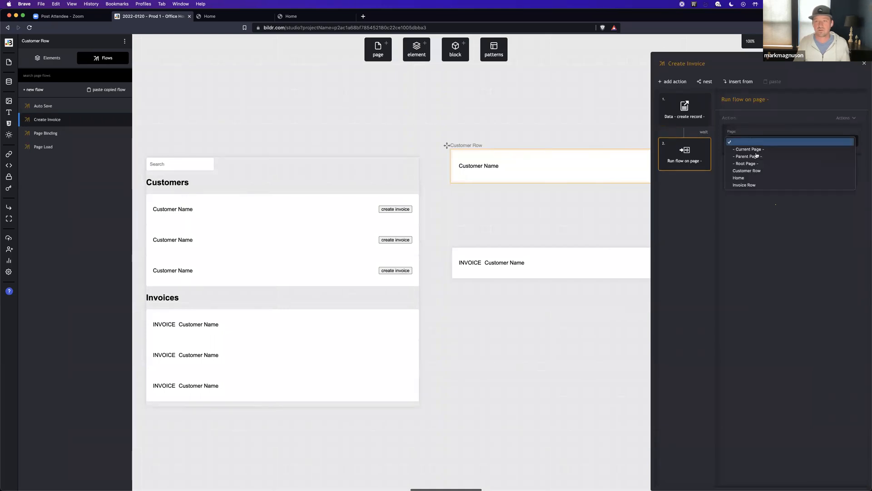
{"action": "left_click", "coordinate": [760, 178]}
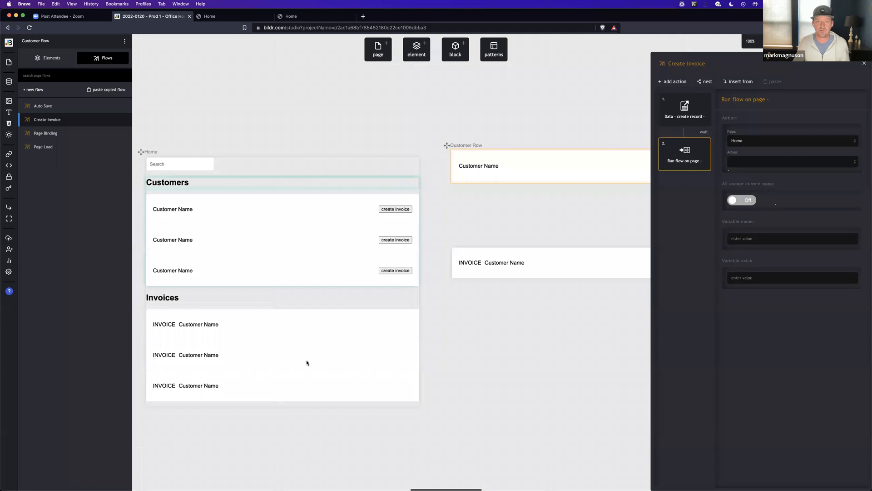
{"action": "left_click", "coordinate": [769, 166]}
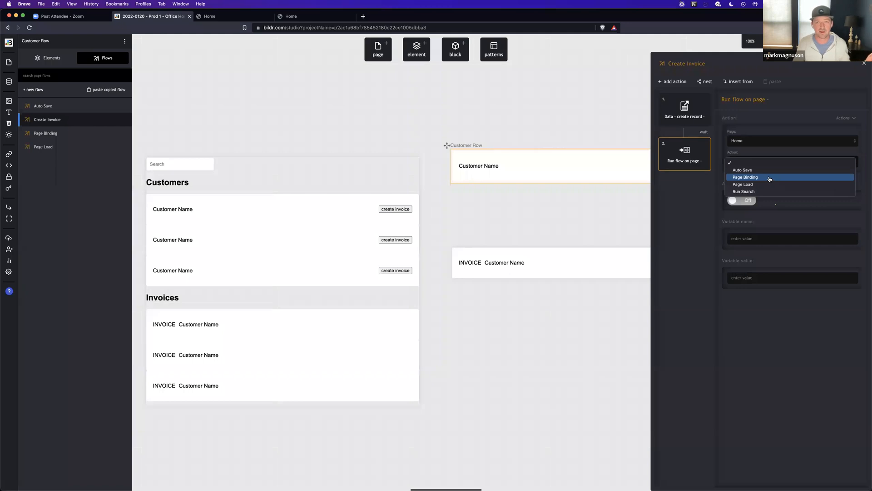
{"action": "left_click", "coordinate": [770, 178]}
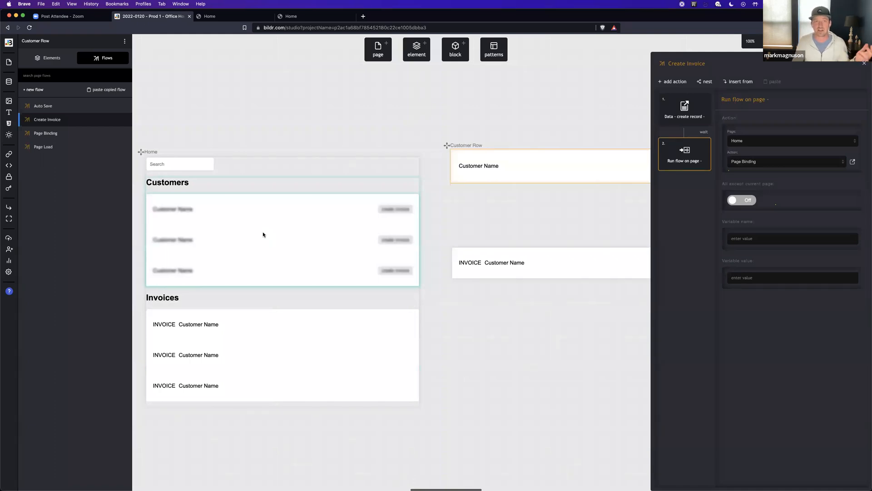
Step: Test the automatic list refresh on the live Home page by creating invoices from the third and fourth customers' rows
{"action": "left_click", "coordinate": [205, 17]}
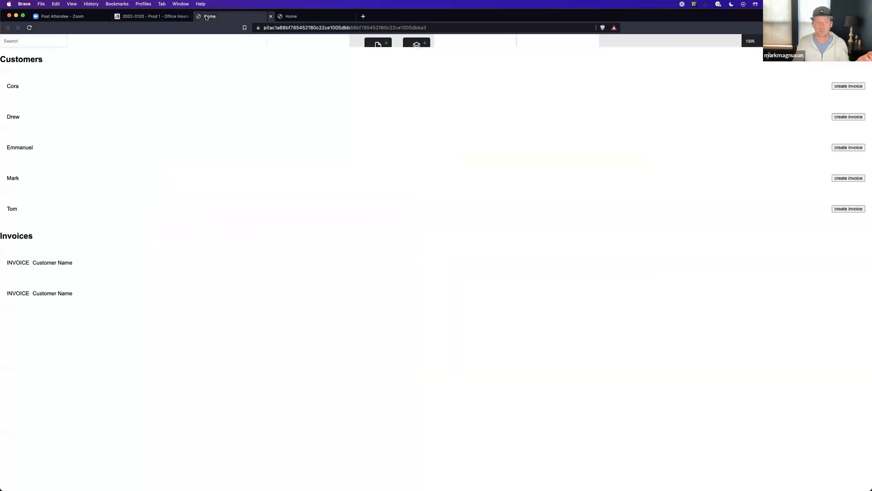
{"action": "left_click", "coordinate": [848, 148]}
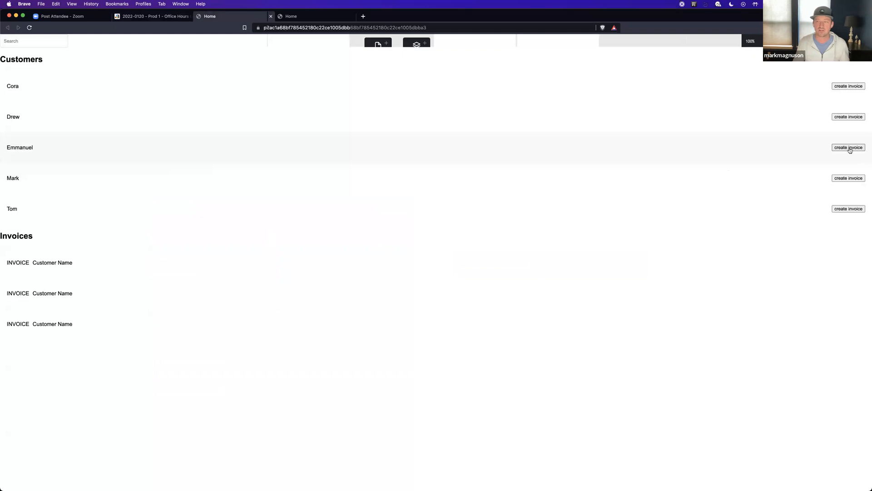
{"action": "left_click", "coordinate": [849, 178]}
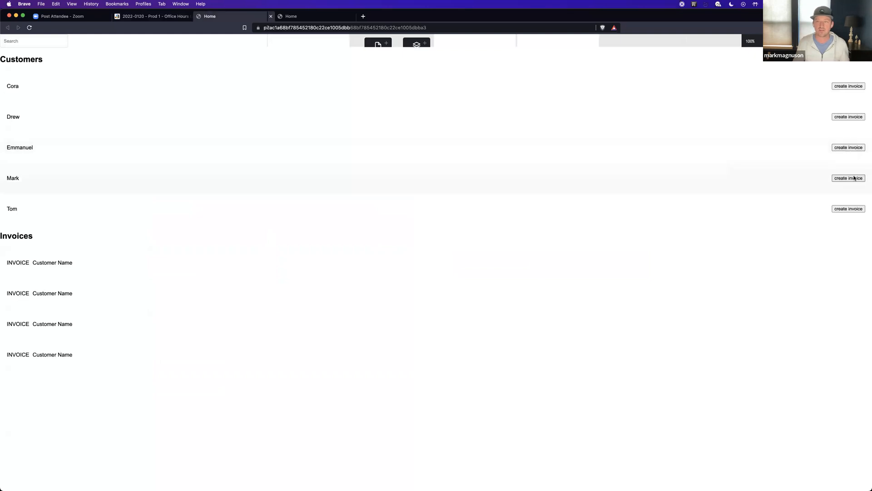
{"action": "left_click", "coordinate": [848, 148]}
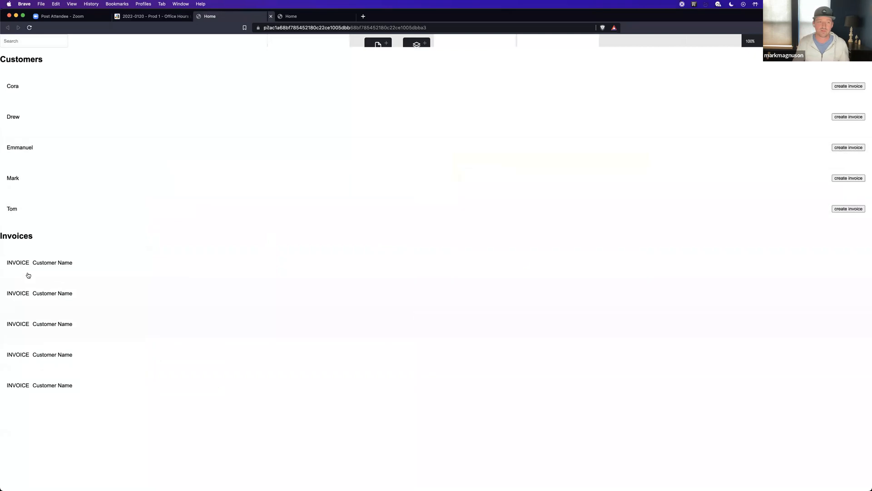
Step: Delete the "Run flow on page" action from the Create Invoice flow
{"action": "left_click", "coordinate": [156, 17]}
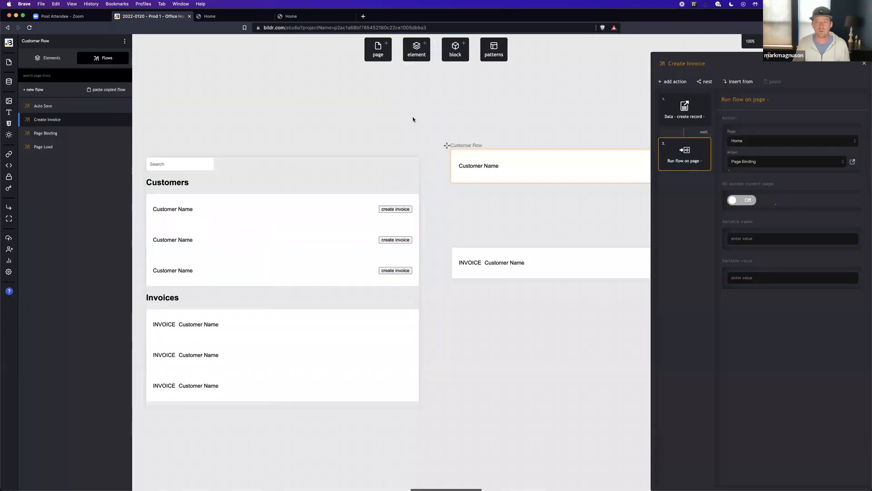
{"action": "left_click", "coordinate": [705, 145]}
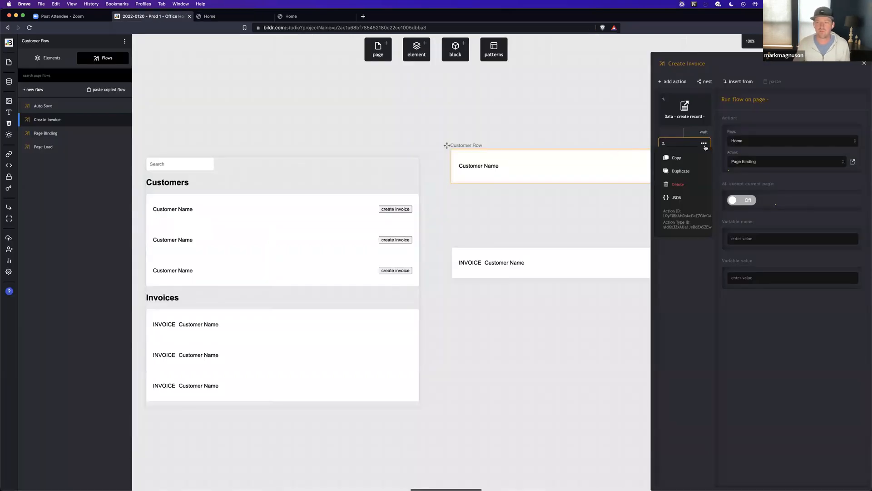
{"action": "left_click", "coordinate": [695, 184]}
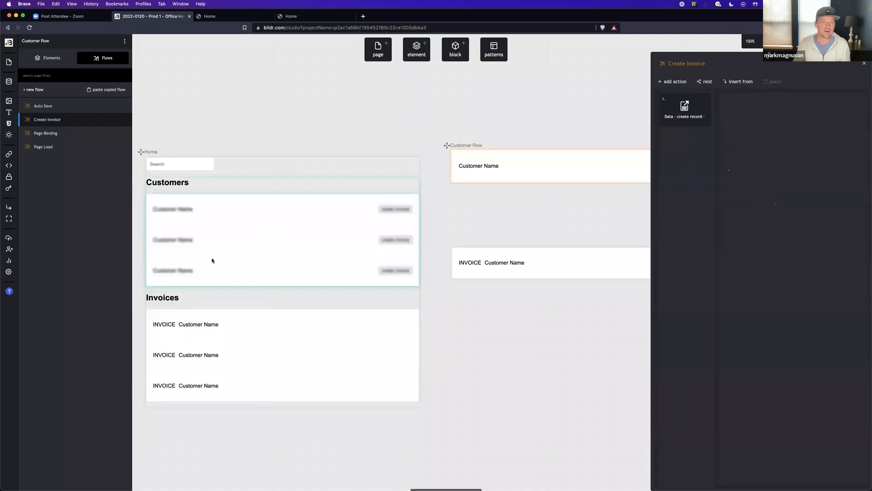
Step: Open the data listener settings of the Home page's body
{"action": "left_click", "coordinate": [212, 259]}
{"action": "left_click", "coordinate": [106, 60]}
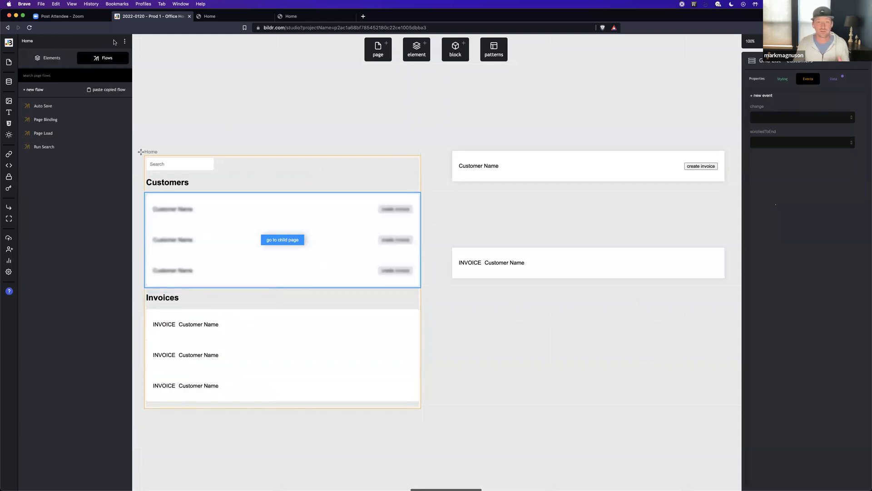
{"action": "left_click", "coordinate": [57, 59]}
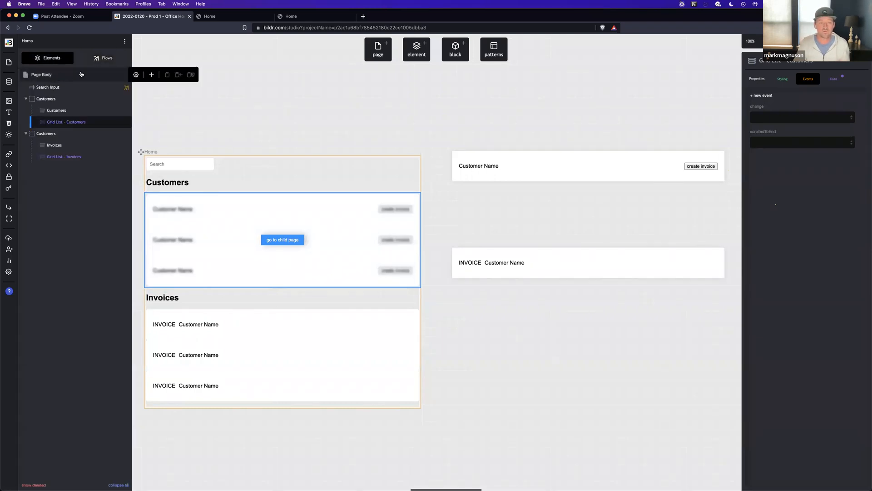
{"action": "left_click", "coordinate": [125, 41]}
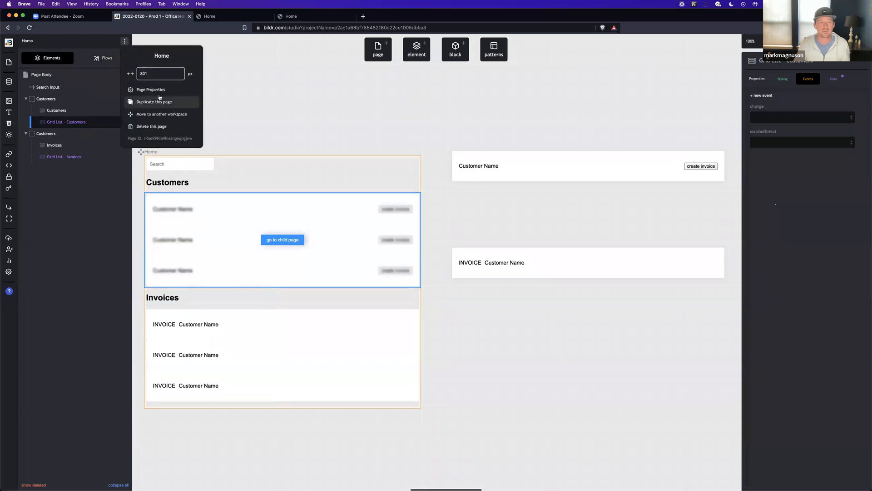
{"action": "left_click", "coordinate": [93, 78]}
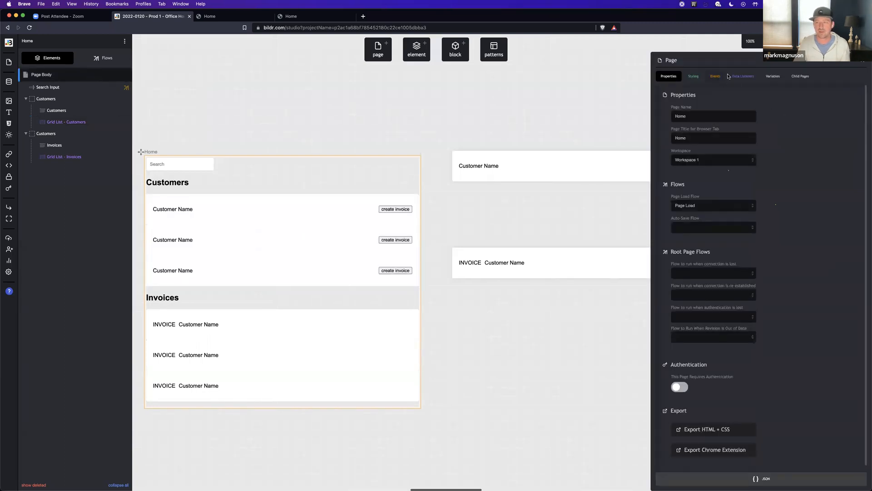
{"action": "left_click", "coordinate": [742, 77]}
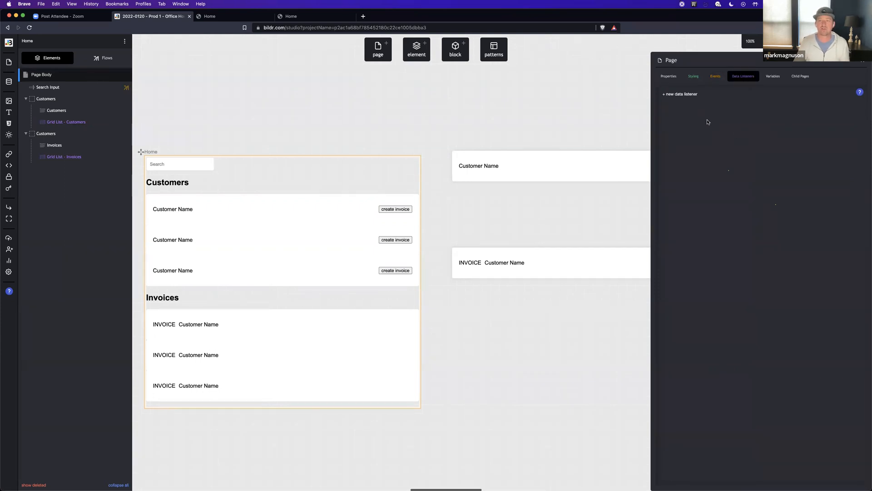
Step: Create a data listener that runs Page Binding for the Invoices collection, limited to "Only on add/remove"
{"action": "left_click", "coordinate": [686, 95]}
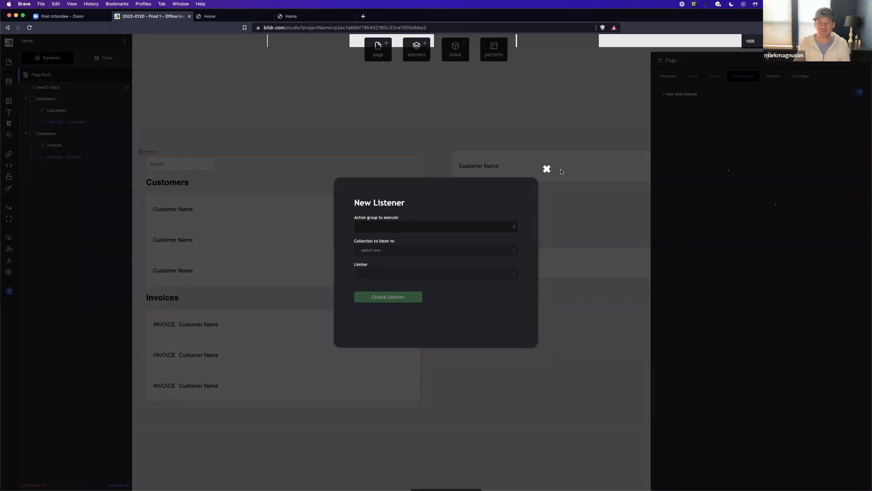
{"action": "left_click", "coordinate": [432, 228]}
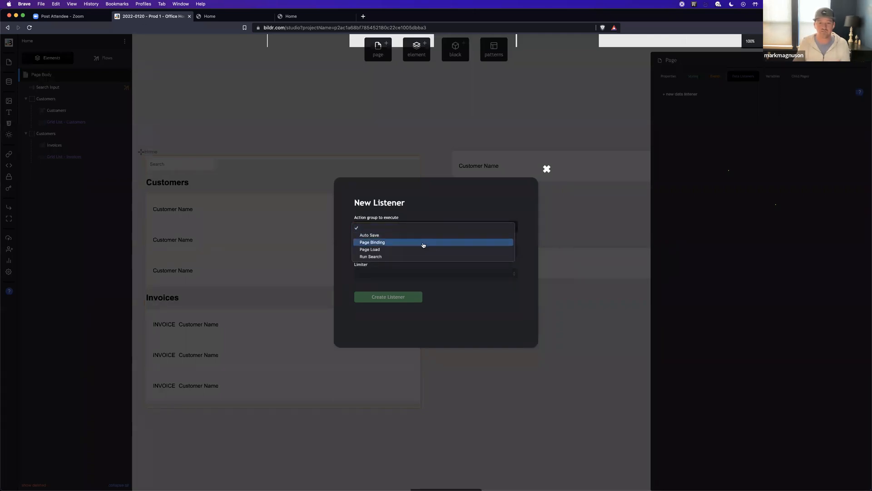
{"action": "left_click", "coordinate": [421, 243]}
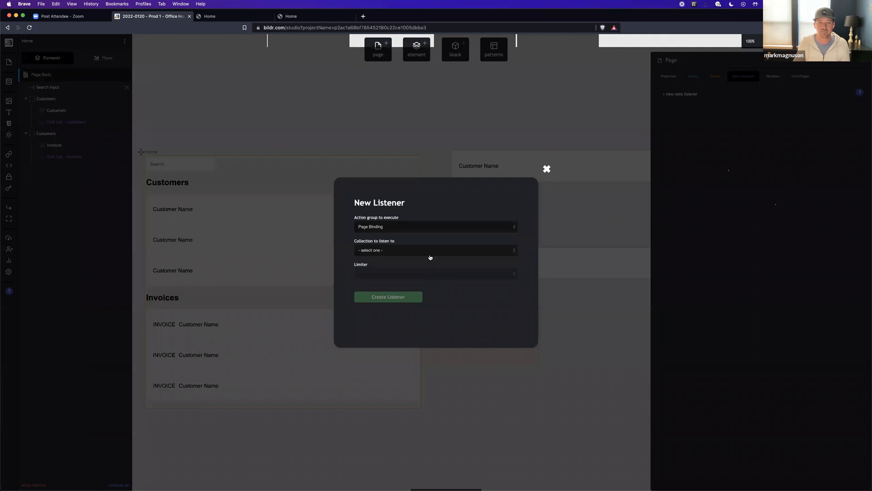
{"action": "left_click", "coordinate": [430, 251]}
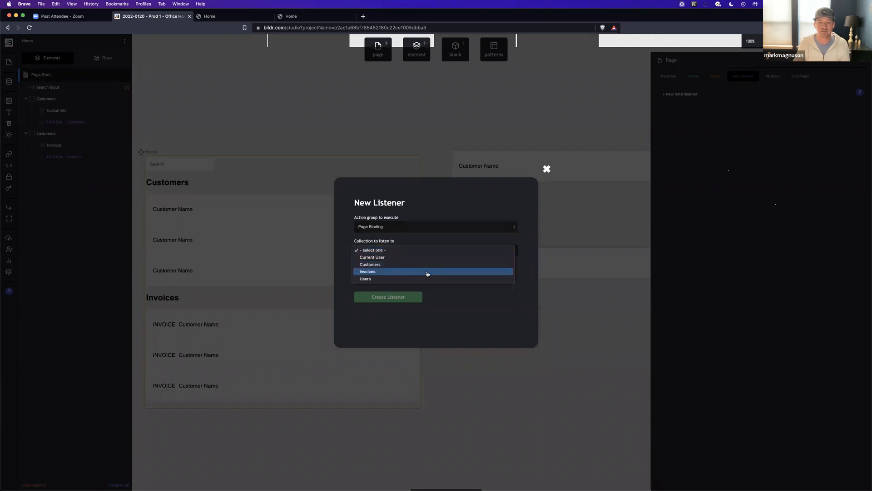
{"action": "left_click", "coordinate": [427, 274]}
{"action": "left_click", "coordinate": [430, 275]}
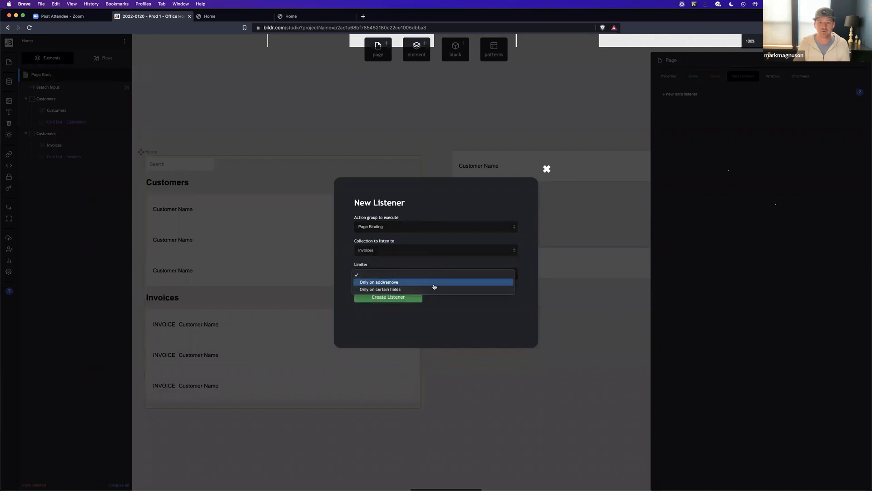
{"action": "left_click", "coordinate": [406, 283]}
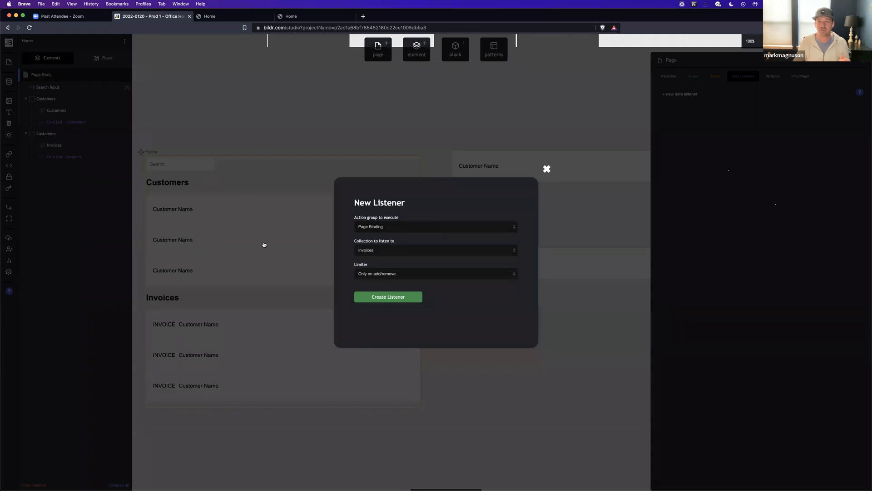
{"action": "left_click", "coordinate": [379, 299]}
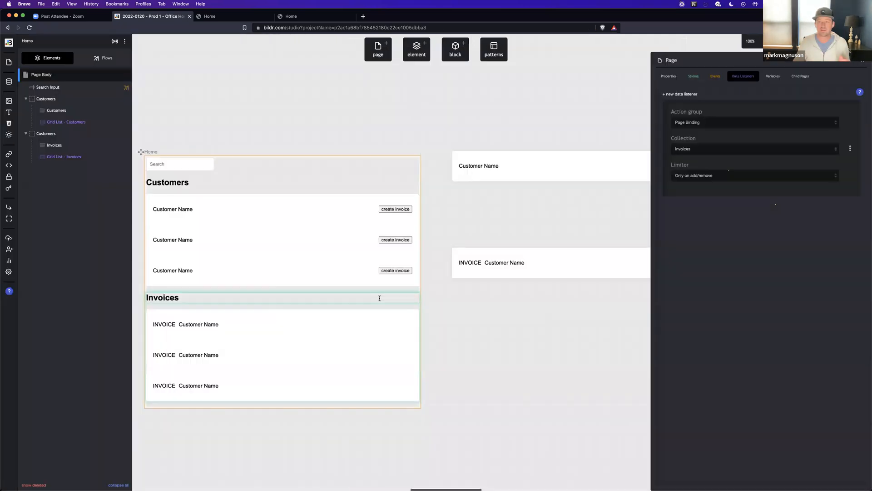
Step: Test the data listener on the live Home page by creating invoices from the third and second customers' rows
{"action": "left_click", "coordinate": [221, 17]}
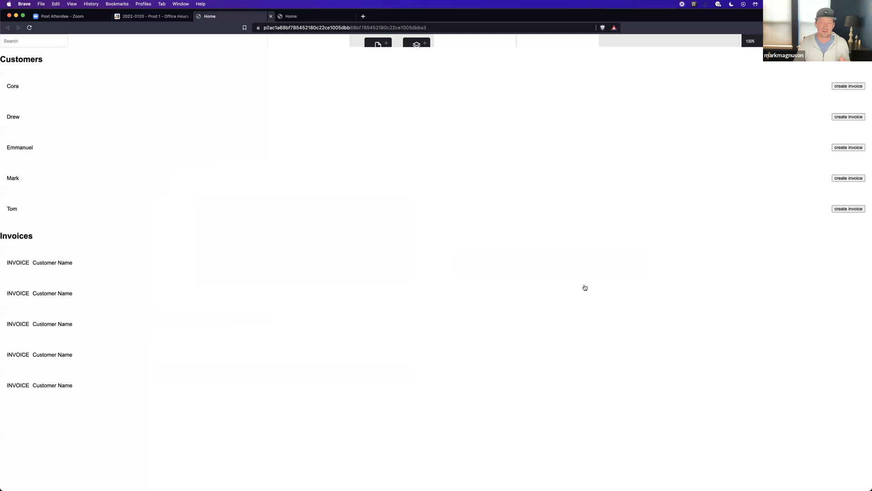
{"action": "left_click", "coordinate": [848, 147]}
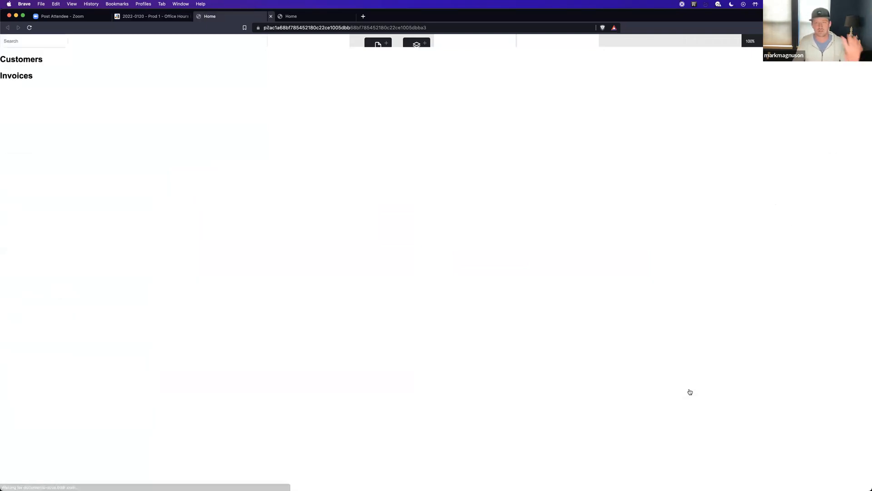
{"action": "left_click", "coordinate": [847, 117]}
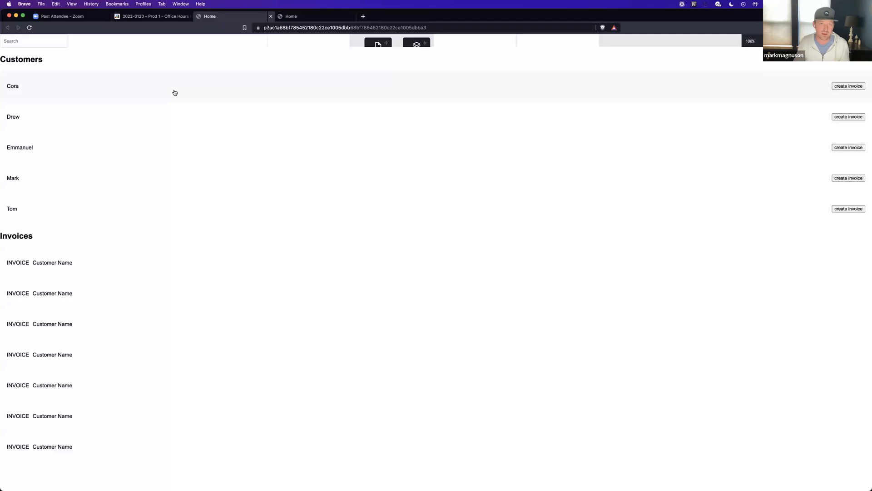
Step: Return to the studio and compare the data settings of the Customer Name texts in Customer Row and Invoice Row
{"action": "left_click", "coordinate": [166, 17]}
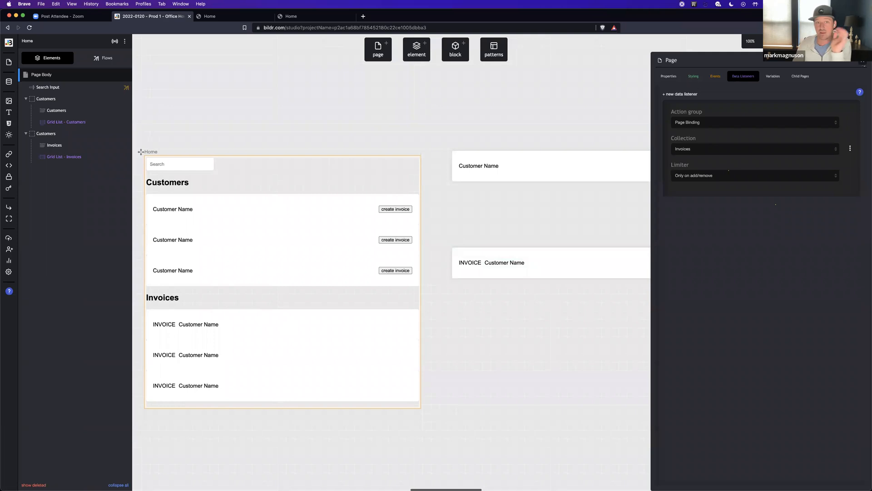
{"action": "left_click", "coordinate": [486, 203]}
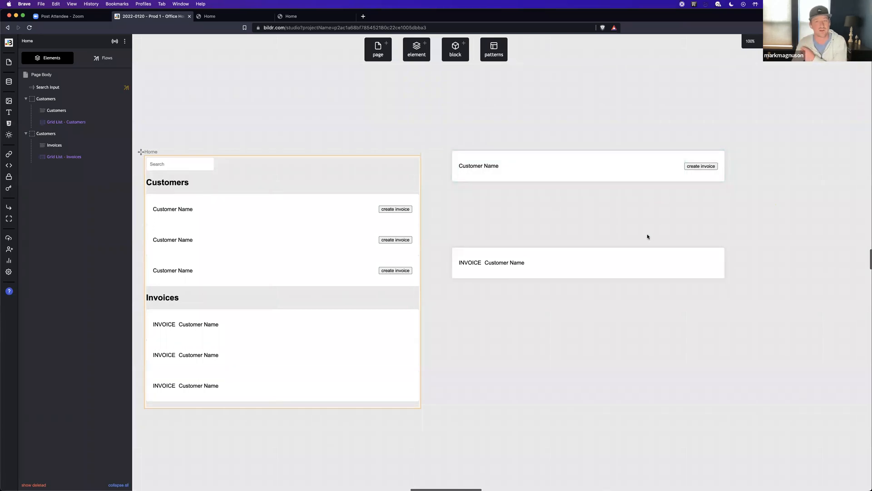
{"action": "left_click", "coordinate": [605, 254]}
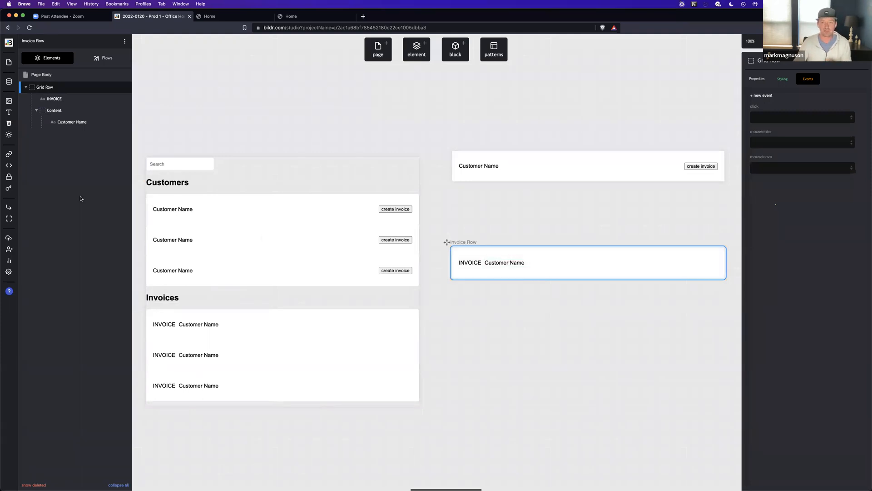
{"action": "left_click", "coordinate": [479, 166]}
{"action": "left_click", "coordinate": [832, 83]}
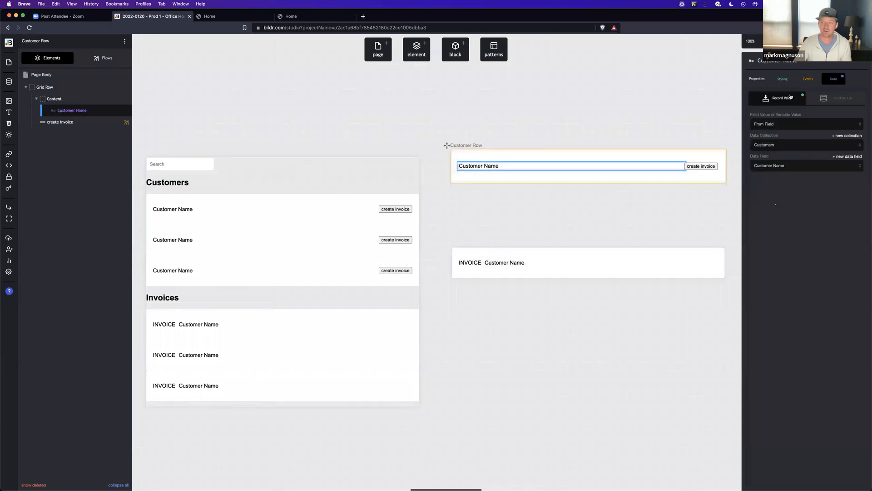
{"action": "left_click", "coordinate": [509, 262]}
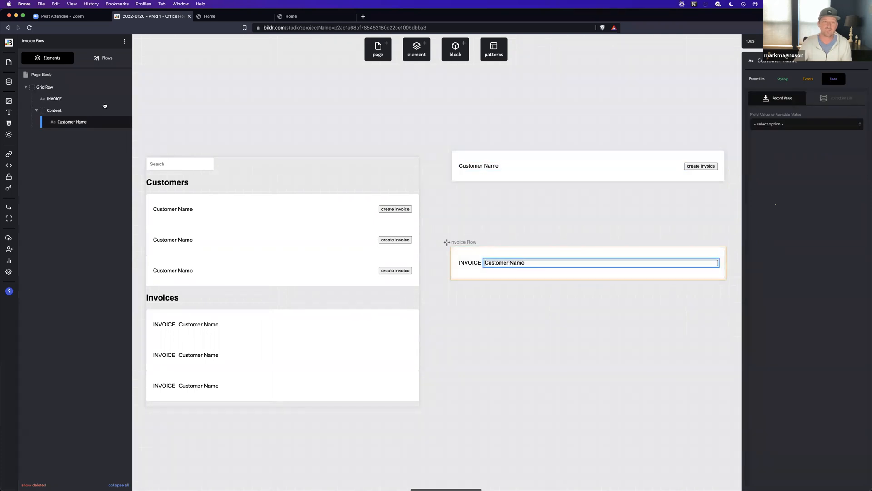
Step: Add an "Element - set value" action to Invoice Row's Page Binding flow, after the page bindings action
{"action": "left_click", "coordinate": [106, 59]}
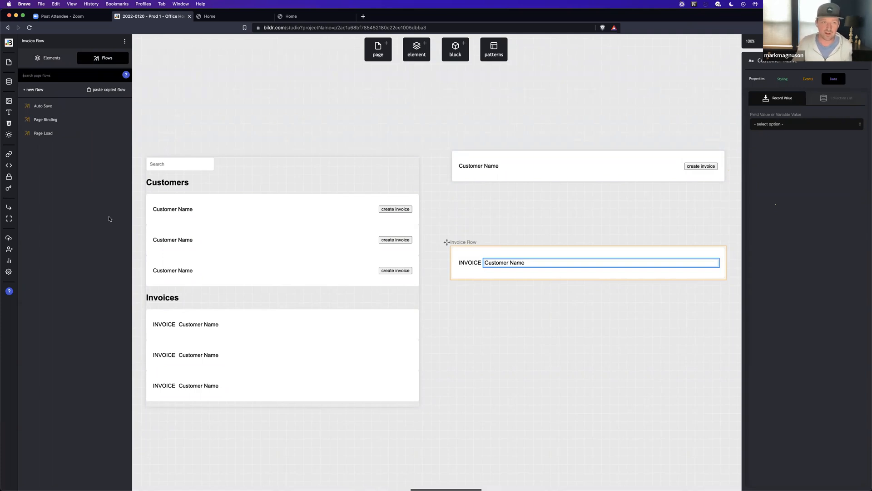
{"action": "left_click", "coordinate": [76, 137]}
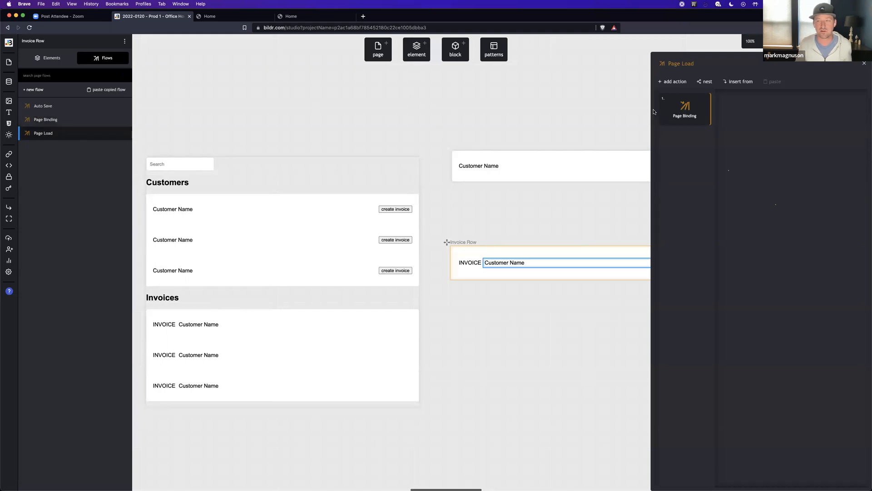
{"action": "left_click", "coordinate": [671, 119]}
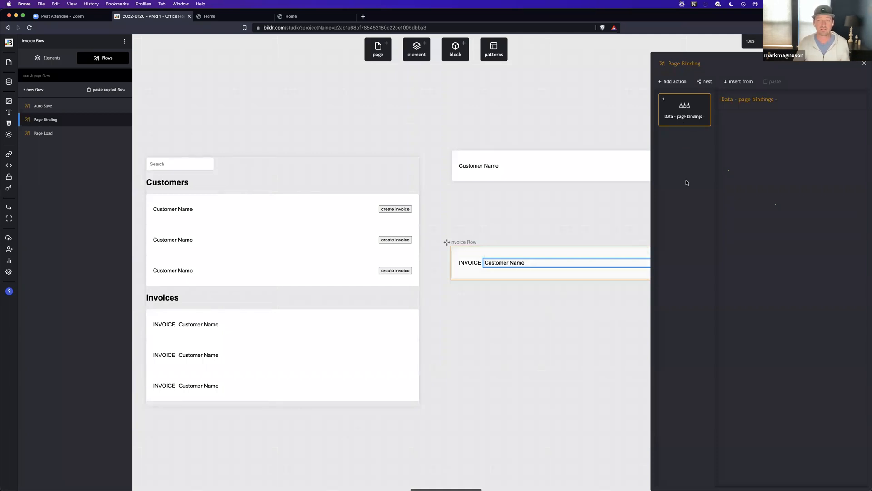
{"action": "left_click", "coordinate": [676, 82]}
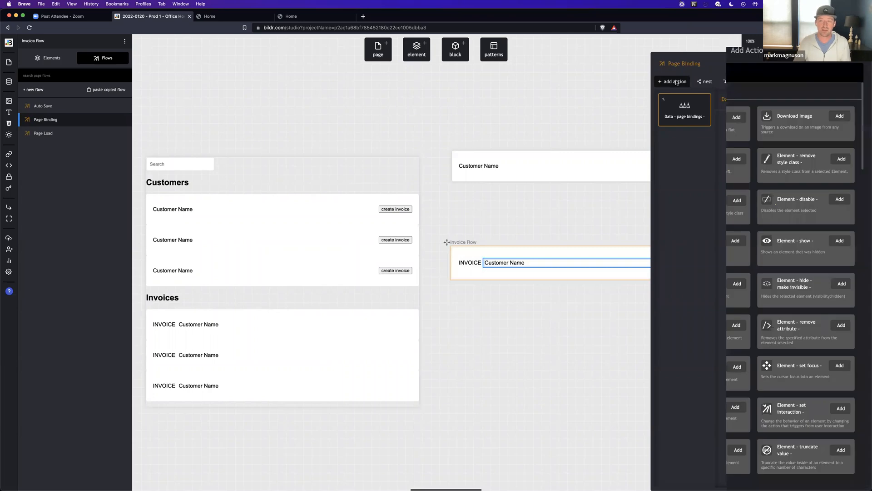
{"action": "type", "text": "set elemen"}
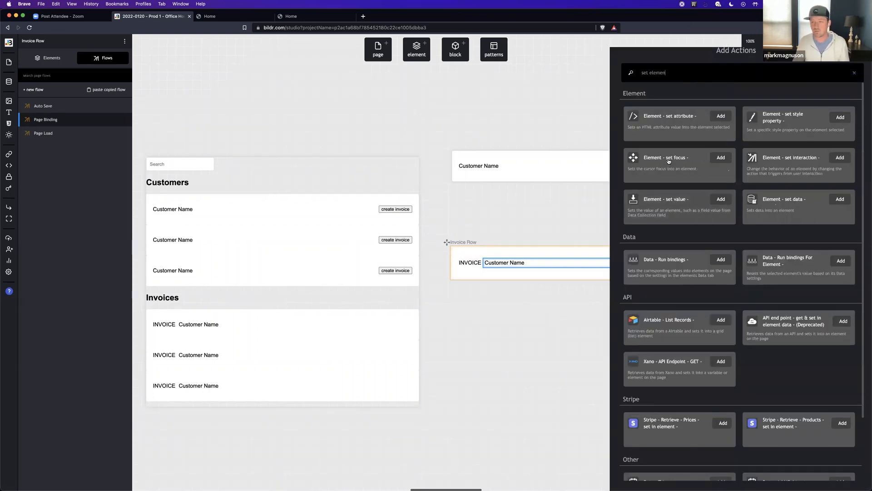
{"action": "left_click", "coordinate": [682, 198]}
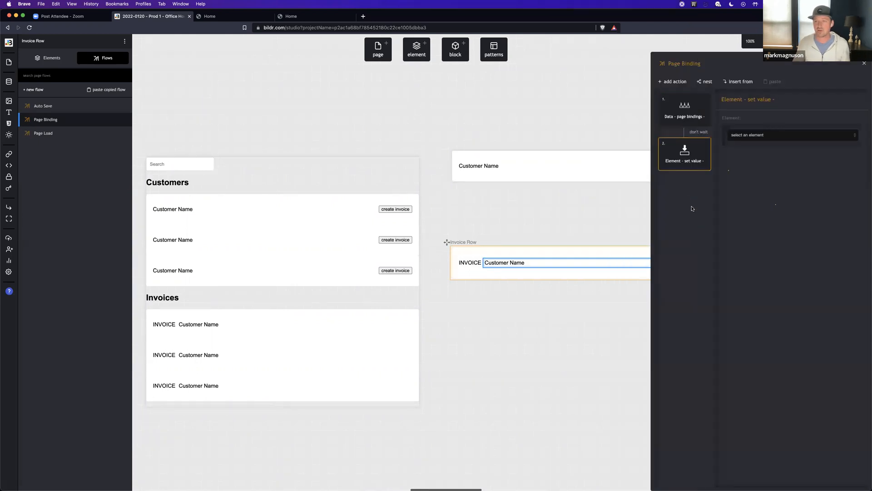
Step: Target the Customer Name element in the set value action and take its value from the Customers data collection
{"action": "left_click", "coordinate": [766, 135]}
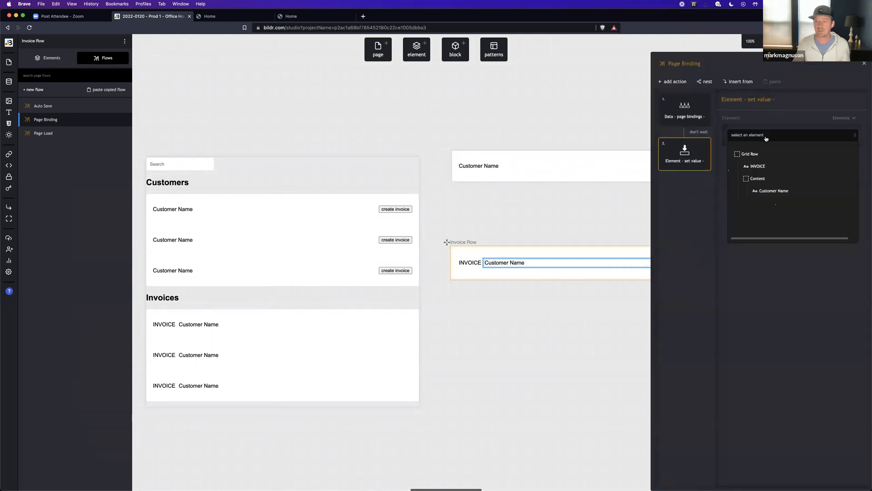
{"action": "left_click", "coordinate": [783, 192]}
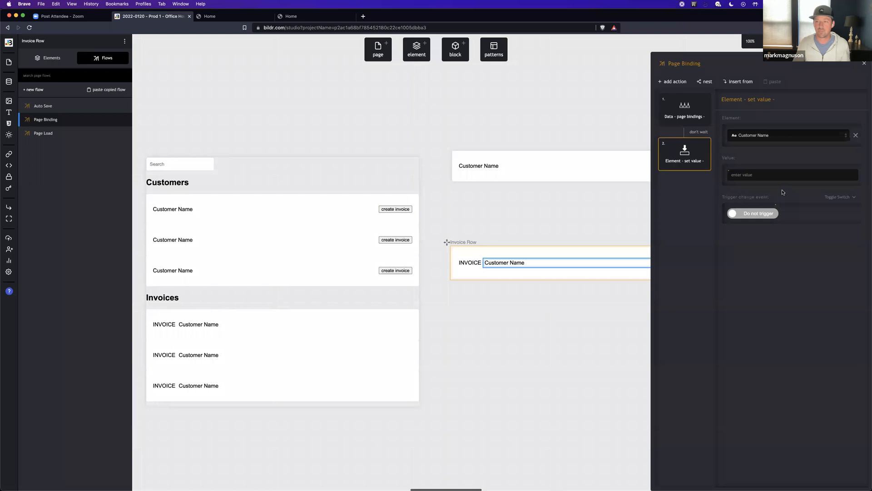
{"action": "left_click", "coordinate": [842, 162]}
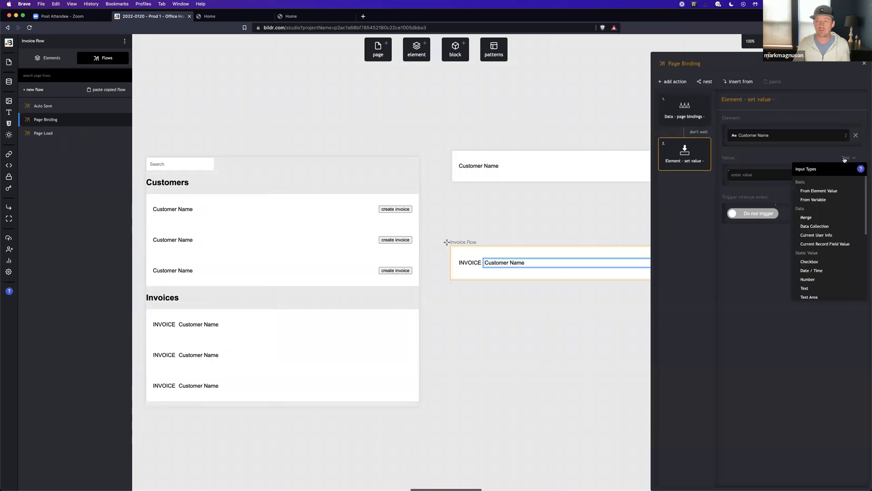
{"action": "left_click", "coordinate": [819, 228]}
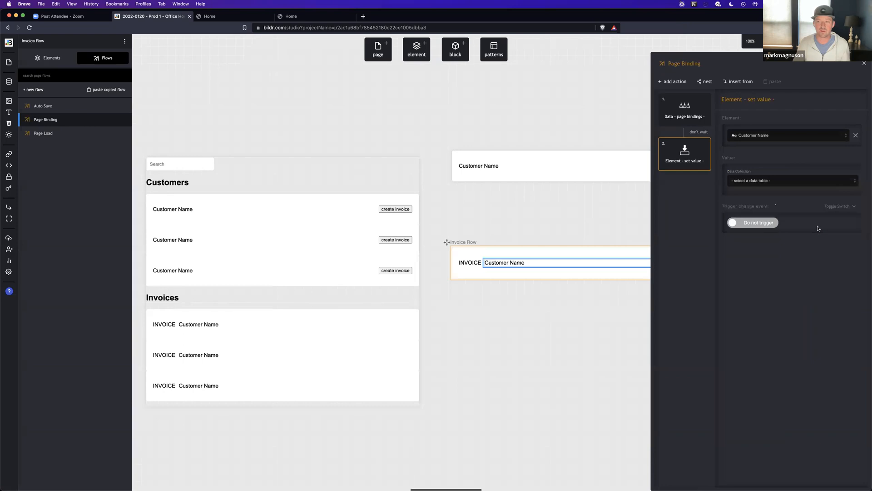
{"action": "left_click", "coordinate": [781, 190]}
{"action": "left_click", "coordinate": [779, 188]}
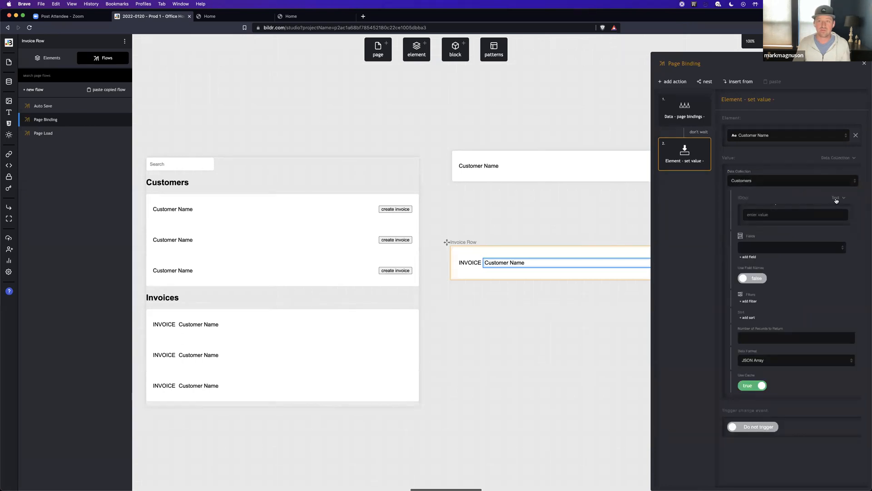
Step: Set the Customers lookup's record ID to a Current Record Field Value, using the Customer ID field of the Invoices collection
{"action": "left_click", "coordinate": [836, 200]}
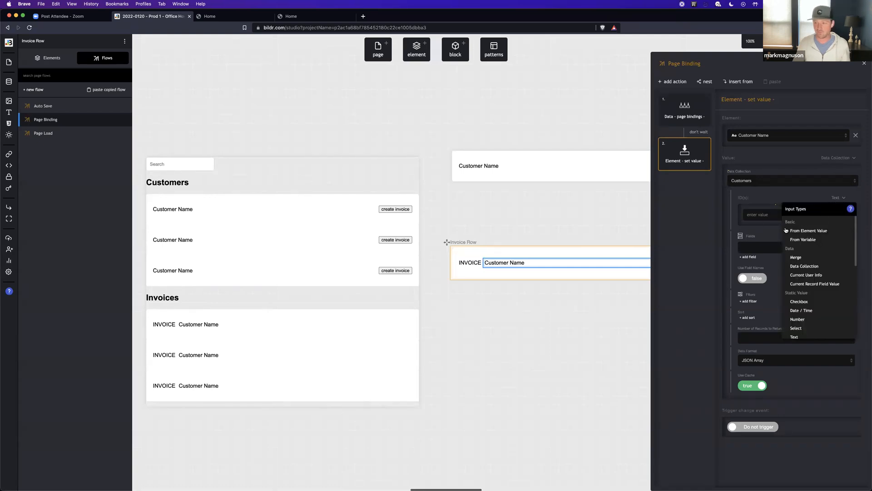
{"action": "left_click", "coordinate": [814, 284]}
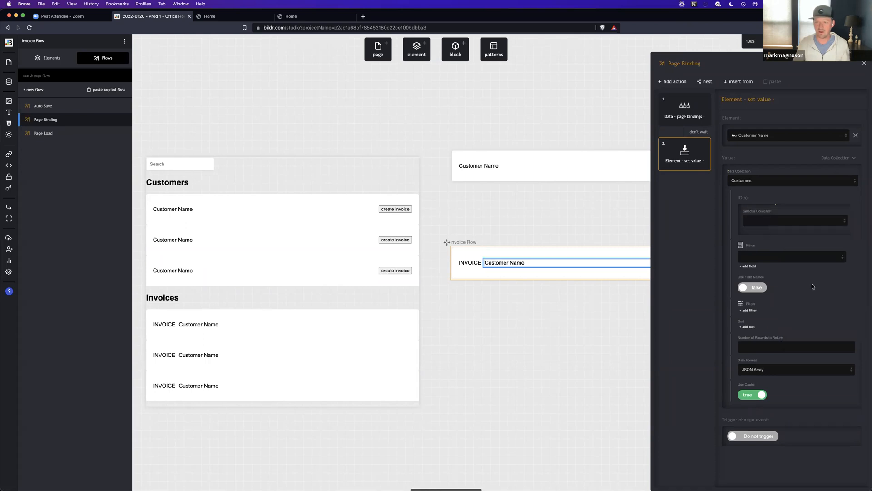
{"action": "left_click", "coordinate": [787, 227]}
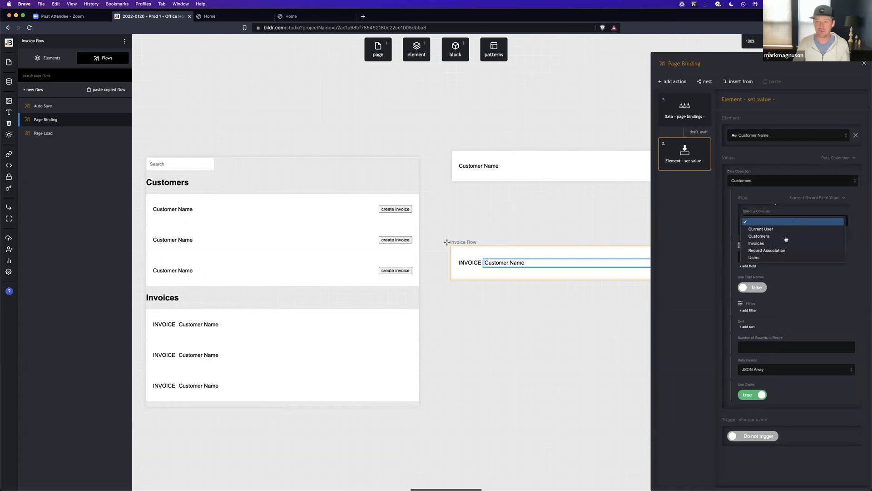
{"action": "left_click", "coordinate": [785, 244]}
{"action": "left_click", "coordinate": [785, 244]}
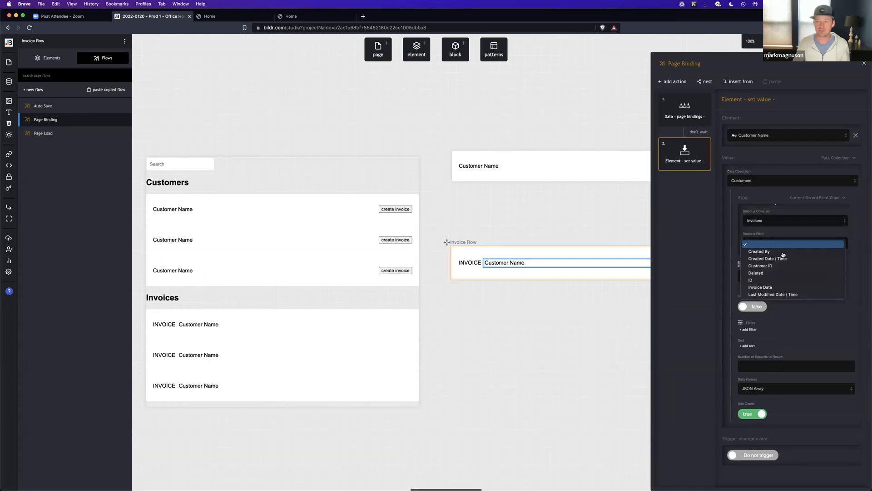
{"action": "left_click", "coordinate": [783, 268]}
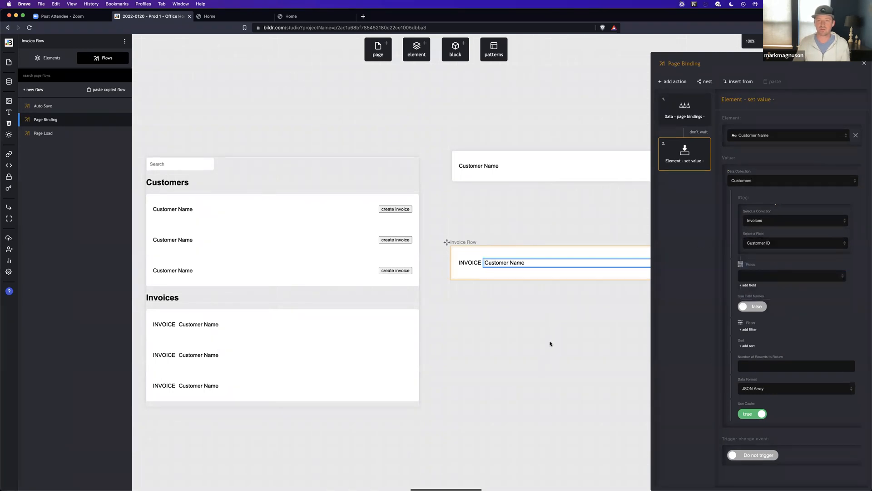
Step: Choose Customer Name as the field the Customers lookup returns in the set value action
{"action": "scroll", "coordinate": [550, 343], "scroll_direction": "right", "scroll_amount": 5}
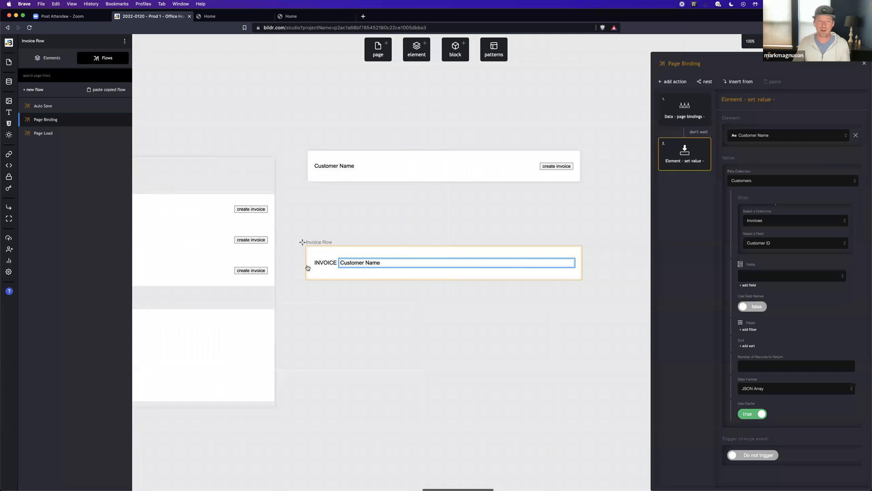
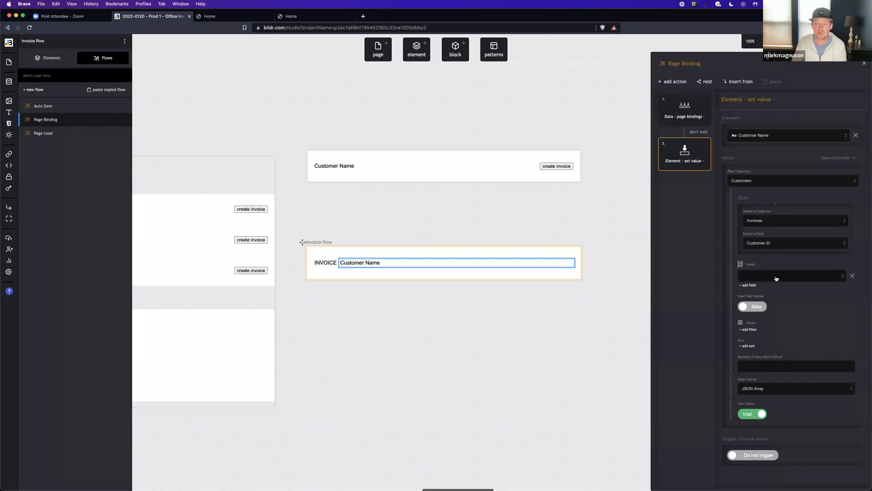
{"action": "left_click", "coordinate": [775, 277]}
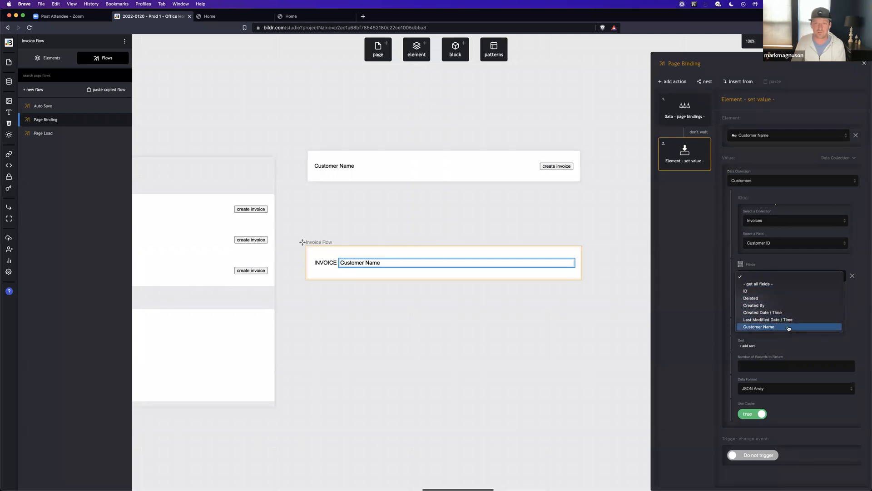
{"action": "left_click", "coordinate": [781, 283]}
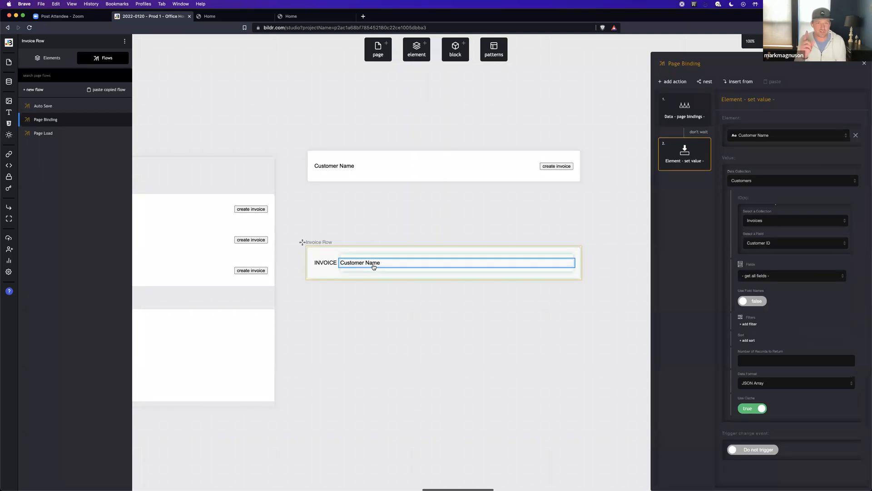
{"action": "left_click", "coordinate": [791, 275]}
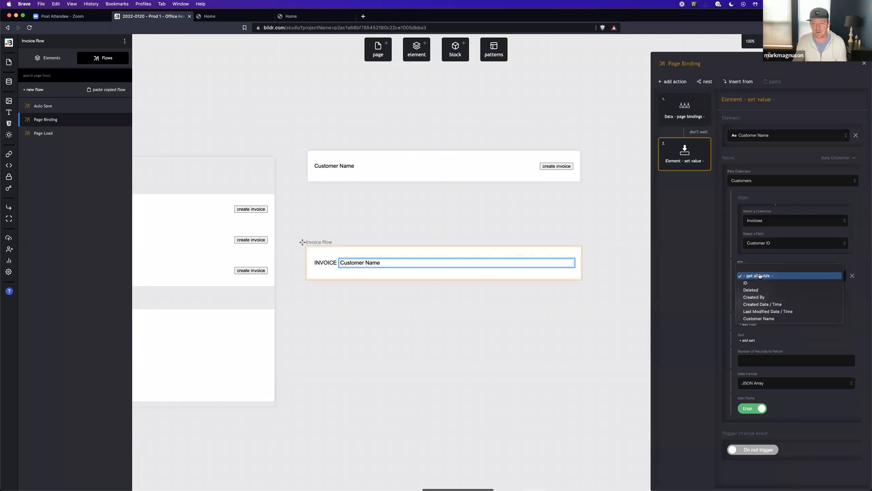
{"action": "left_click", "coordinate": [773, 321]}
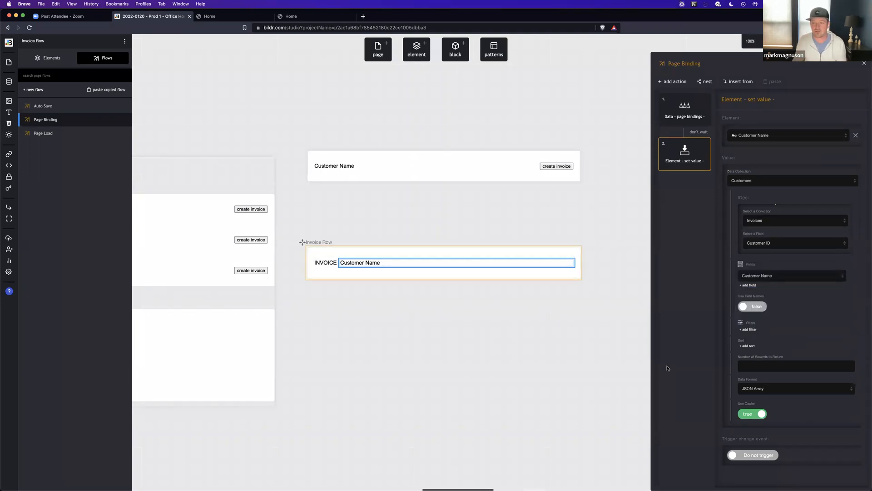
Step: Set the data format of the Customers collection value in the Element set value action to Comma Separated
{"action": "left_click", "coordinate": [766, 391]}
{"action": "left_click", "coordinate": [726, 356]}
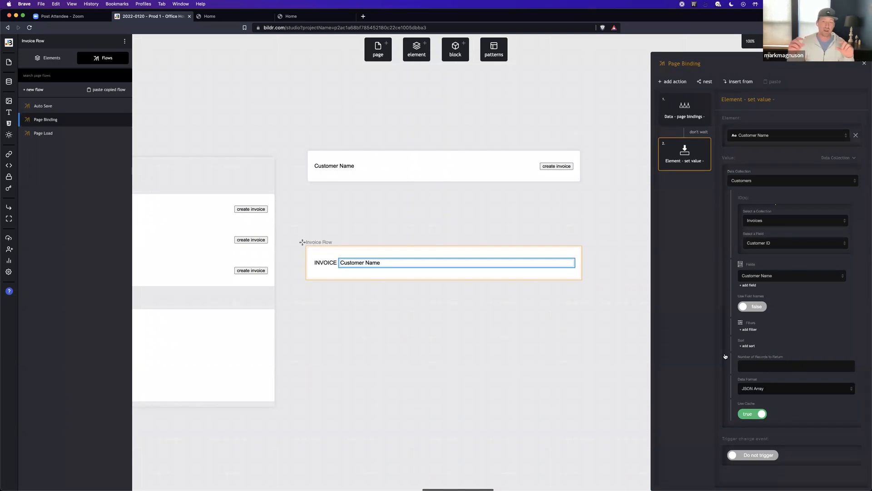
{"action": "left_click", "coordinate": [769, 387]}
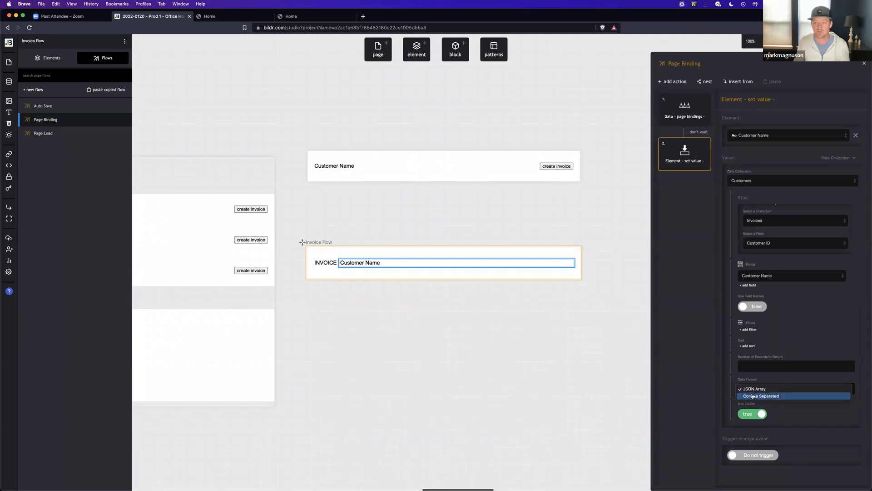
{"action": "left_click", "coordinate": [767, 396]}
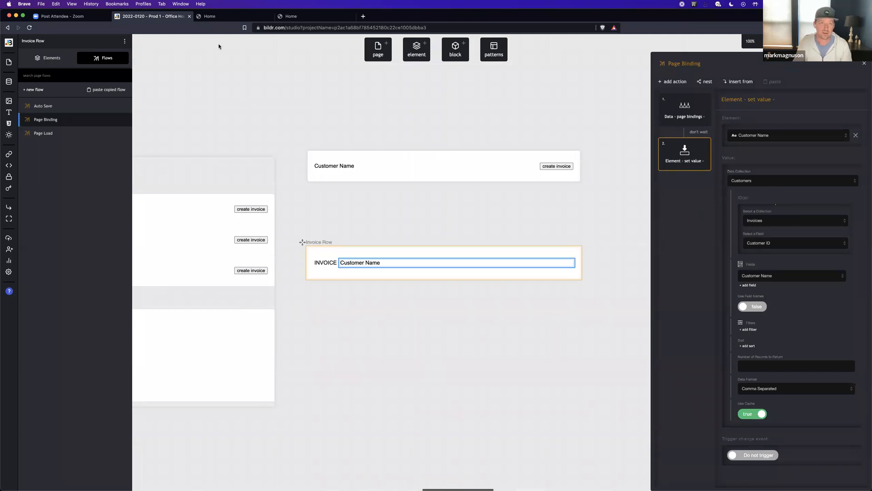
Step: Reload the live Home page and create one invoice for the last customer listed and one for the first
{"action": "left_click", "coordinate": [211, 17]}
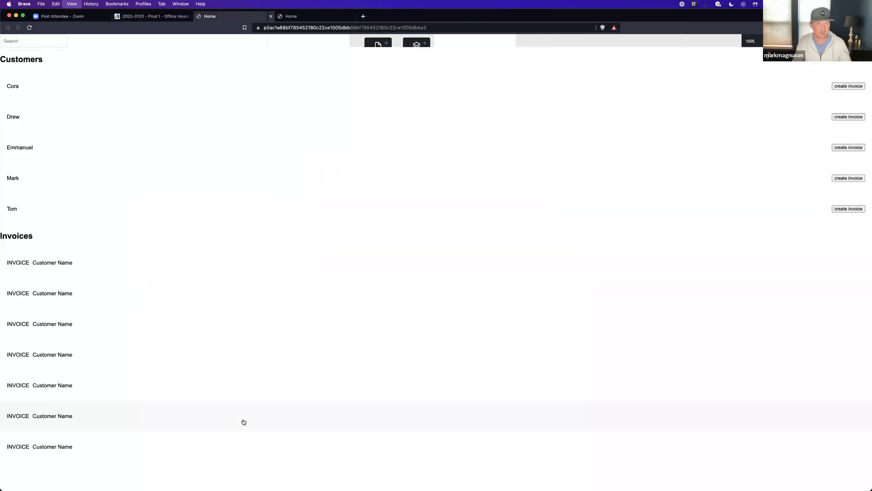
{"action": "key", "text": "super+r"}
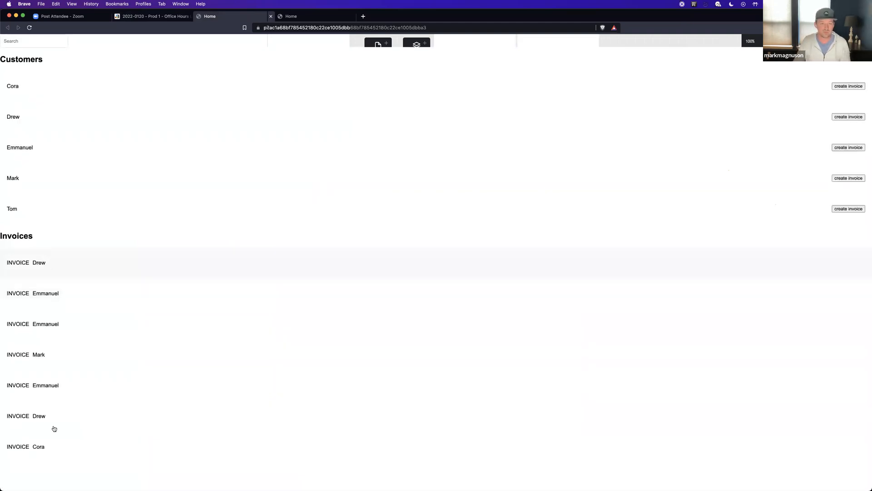
{"action": "left_click", "coordinate": [848, 209]}
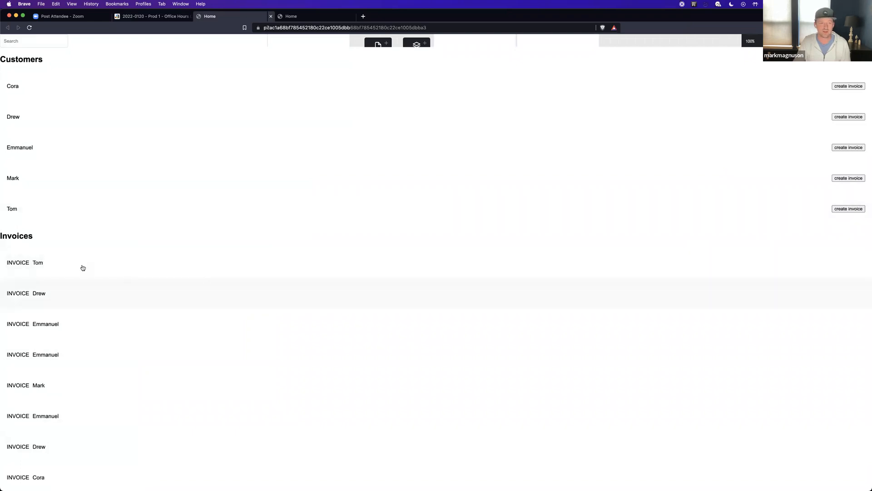
{"action": "left_click", "coordinate": [856, 86]}
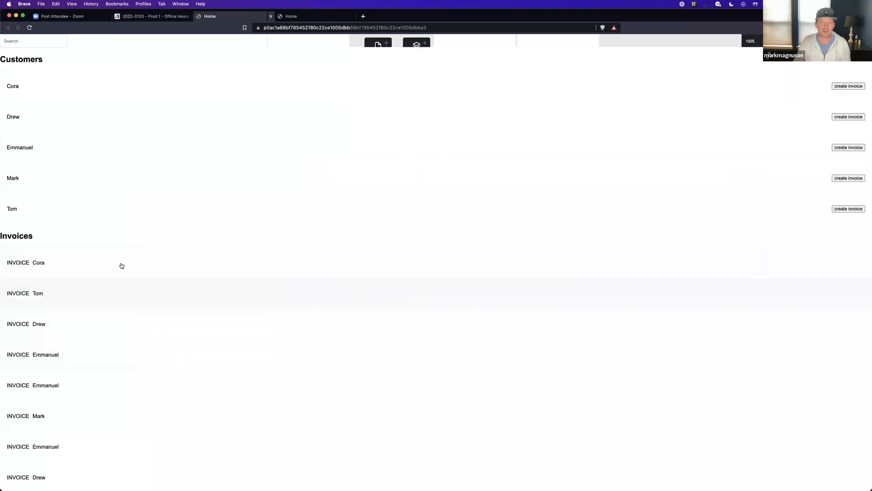
{"action": "scroll", "coordinate": [103, 429], "scroll_direction": "down", "scroll_amount": 2}
{"action": "scroll", "coordinate": [102, 427], "scroll_direction": "up", "scroll_amount": 2}
Step: Duplicate the grid search action in the search input's Run Search flow and target the copy at Grid List - Invoices
{"action": "left_click", "coordinate": [165, 18]}
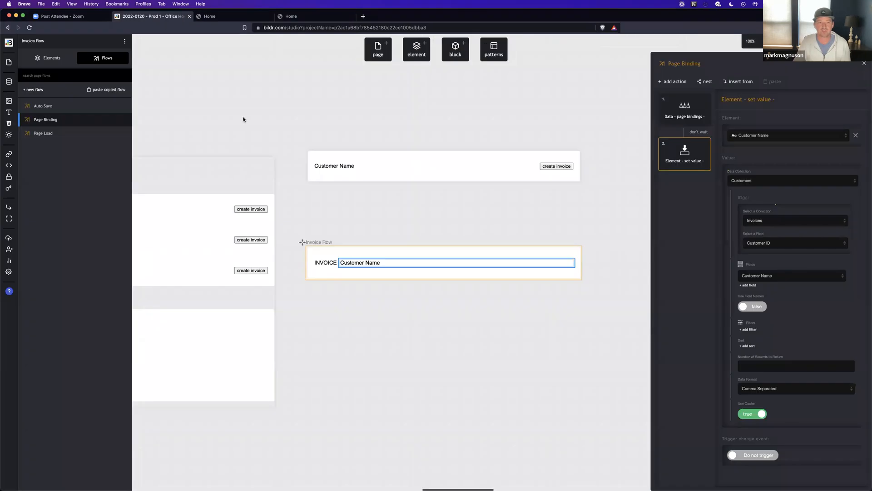
{"action": "left_click", "coordinate": [397, 166]}
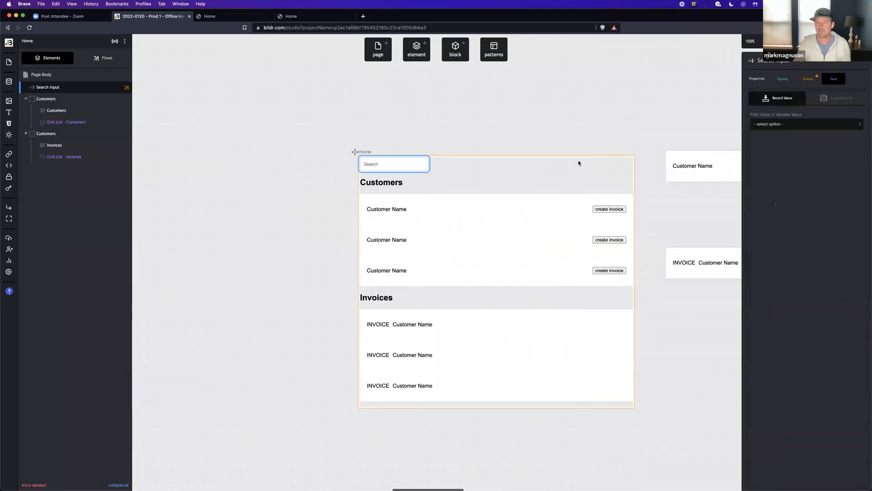
{"action": "left_click", "coordinate": [809, 79]}
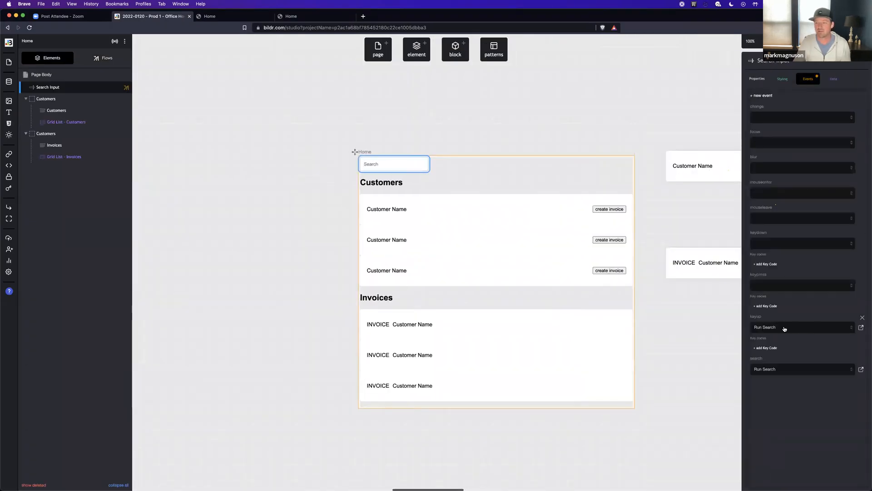
{"action": "left_click", "coordinate": [861, 327]}
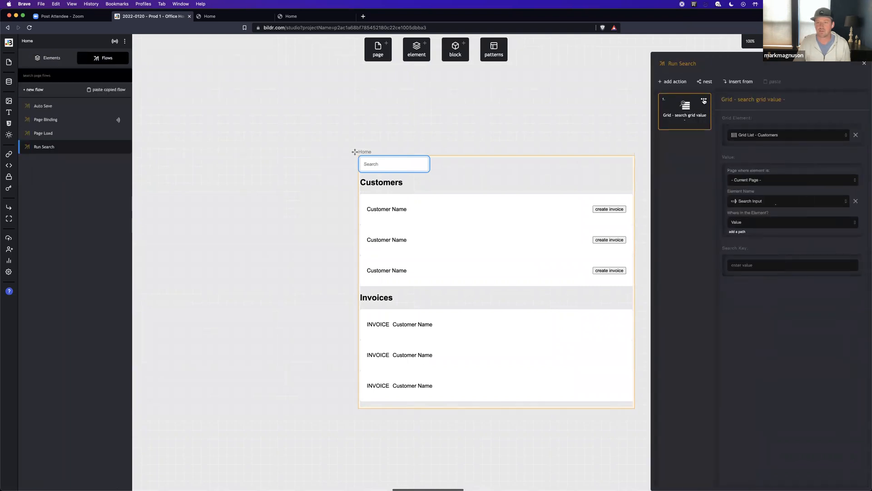
{"action": "left_click", "coordinate": [703, 99]}
{"action": "left_click", "coordinate": [681, 127]}
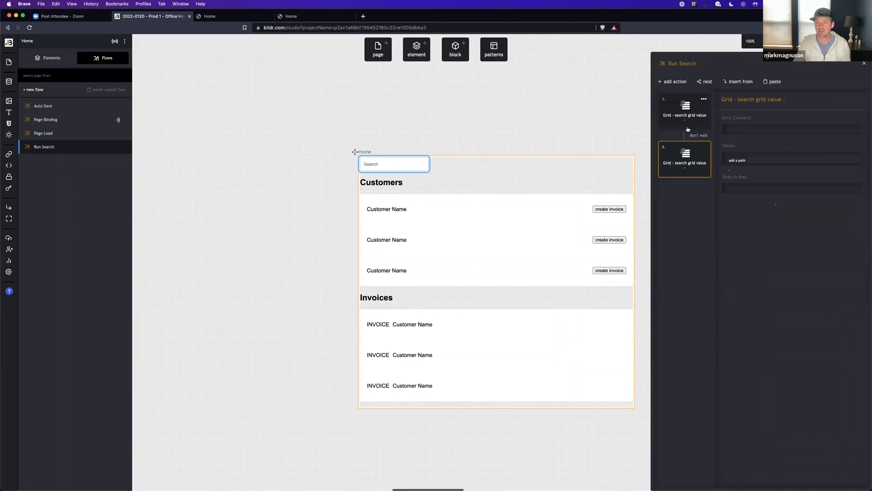
{"action": "left_click", "coordinate": [763, 135]}
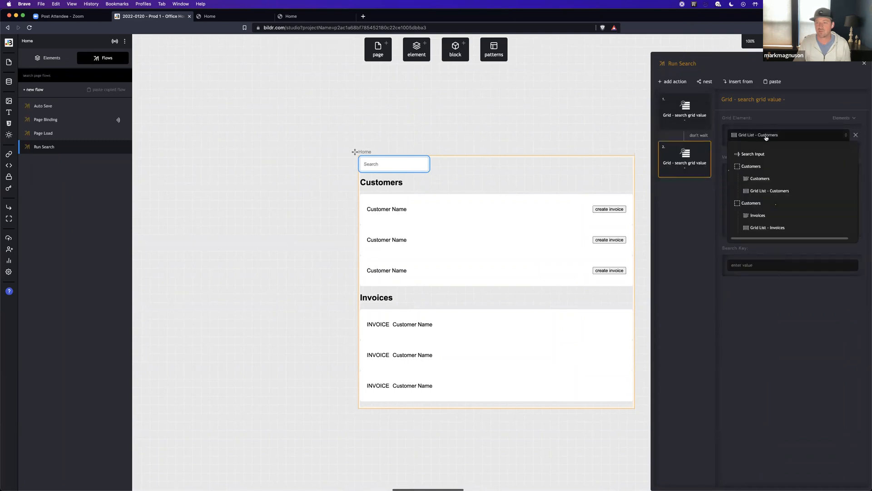
{"action": "left_click", "coordinate": [781, 228]}
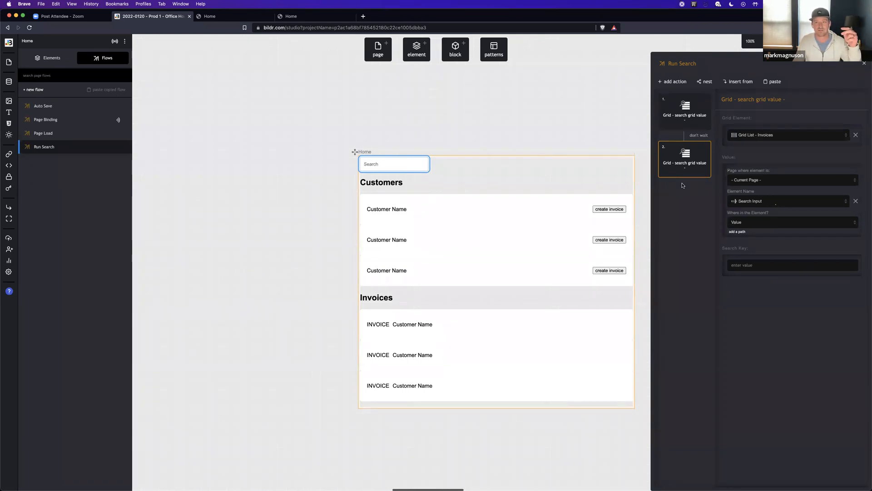
Step: Test the search box on the live Home page with customer names, reloading the page in between, and clear the search
{"action": "left_click", "coordinate": [217, 18]}
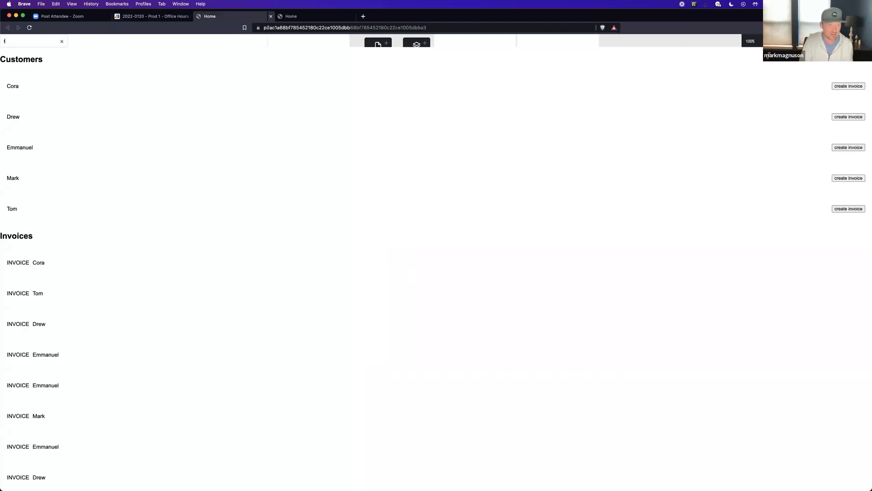
{"action": "type", "text": "tom"}
{"action": "left_click", "coordinate": [62, 41]}
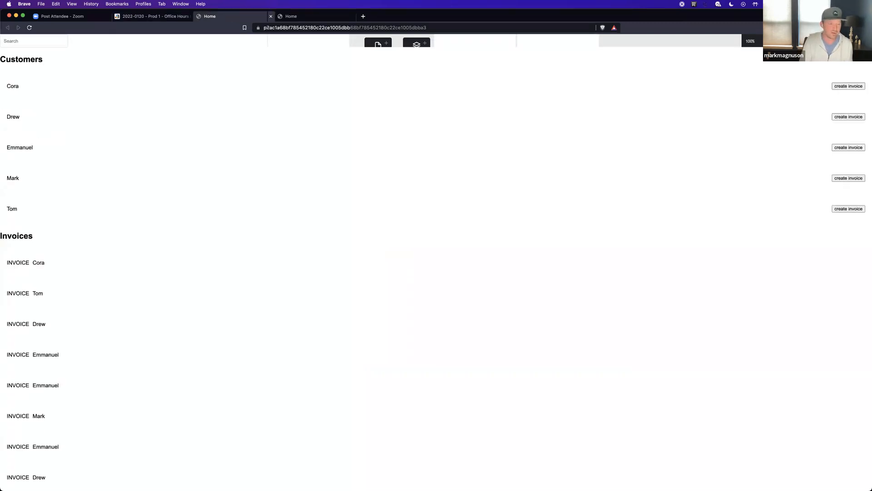
{"action": "key", "text": "super+r"}
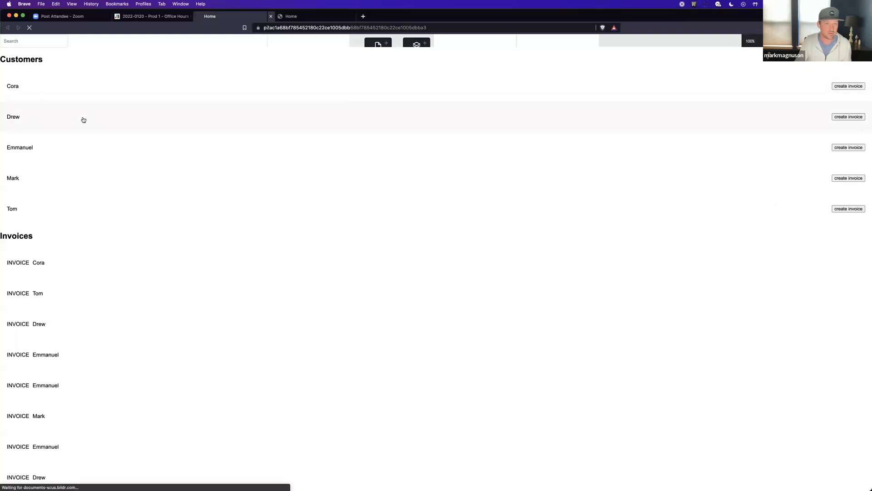
{"action": "type", "text": "tom"}
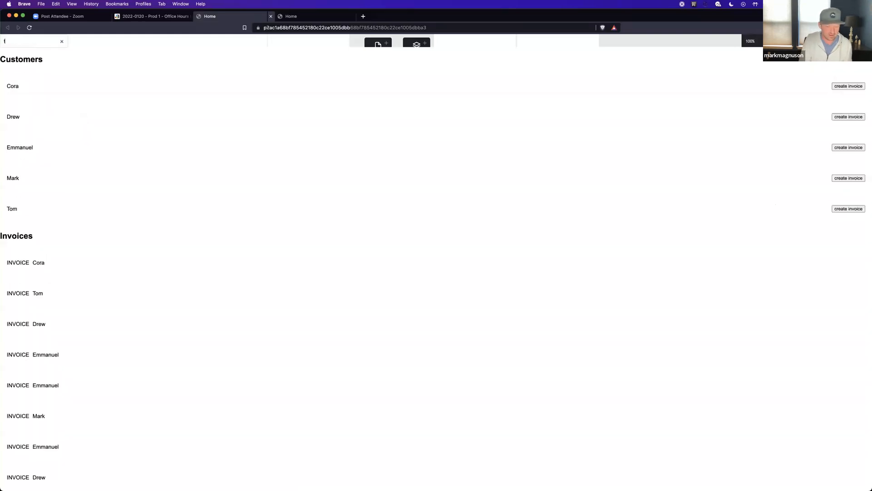
{"action": "key", "text": "BackSpace"}
{"action": "key", "text": "BackSpace"}
{"action": "key", "text": "BackSpace"}
{"action": "type", "text": "emm"}
{"action": "key", "text": "BackSpace"}
{"action": "key", "text": "BackSpace"}
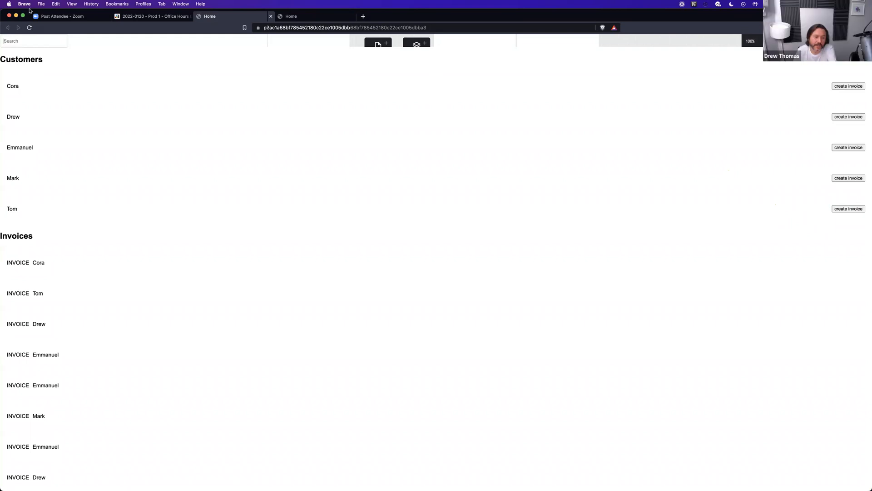
{"action": "left_click", "coordinate": [136, 20]}
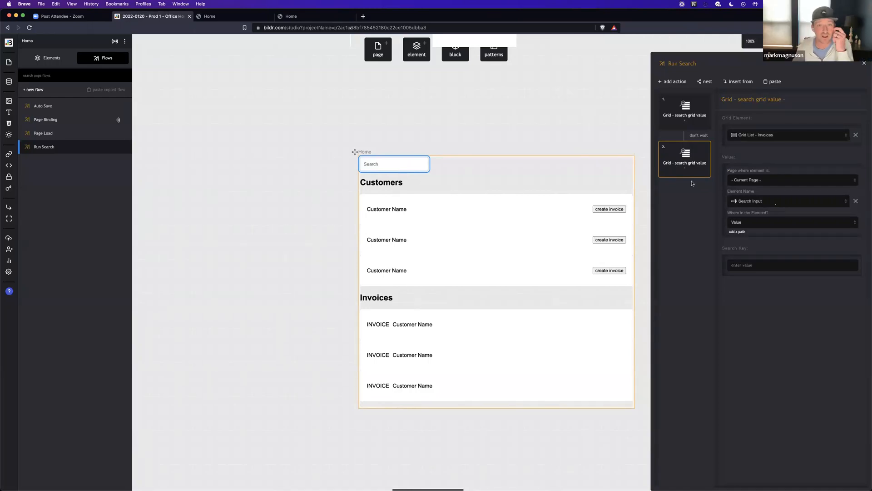
{"action": "left_click", "coordinate": [231, 21]}
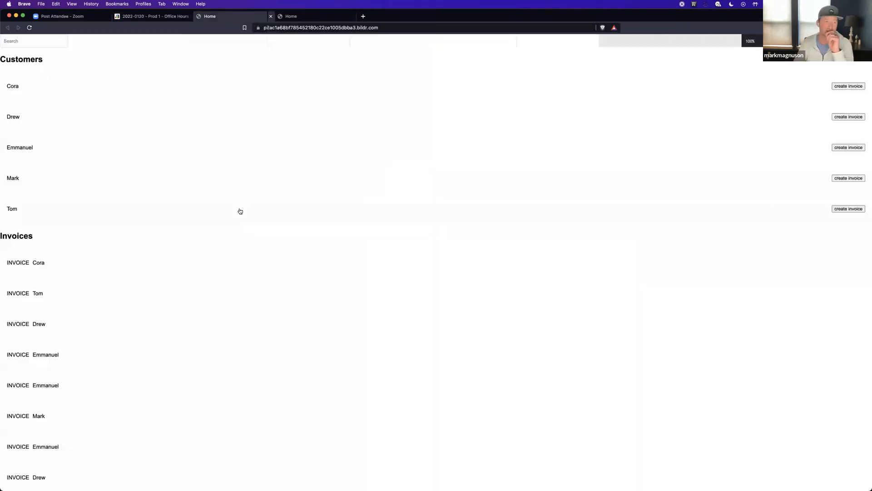
Step: Add a Set variable action to the Page Binding flow of the Invoice Row page in the studio
{"action": "left_click", "coordinate": [142, 18]}
{"action": "scroll", "coordinate": [474, 230], "scroll_direction": "right", "scroll_amount": 5}
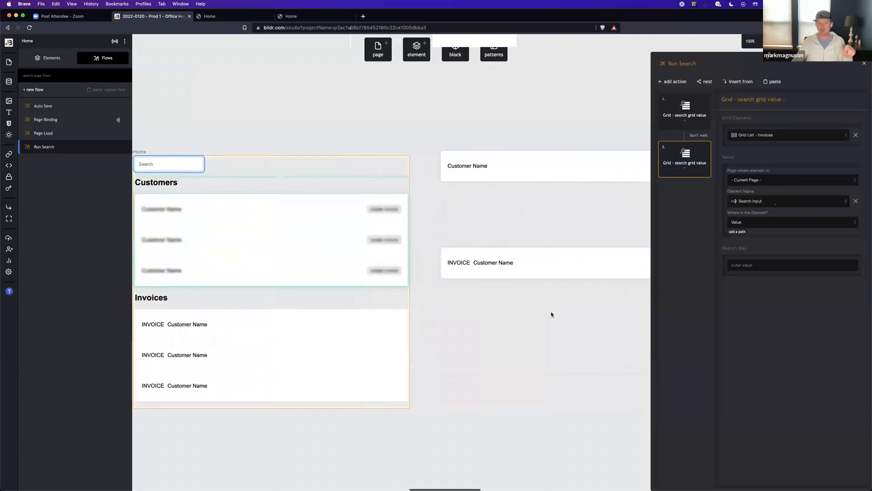
{"action": "left_click", "coordinate": [531, 277]}
{"action": "scroll", "coordinate": [530, 276], "scroll_direction": "right", "scroll_amount": 3}
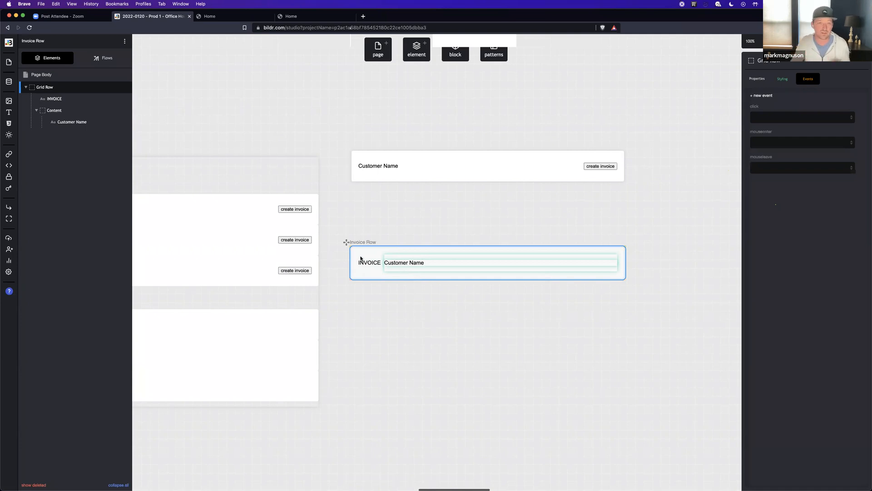
{"action": "left_click", "coordinate": [104, 57]}
{"action": "left_click", "coordinate": [61, 122]}
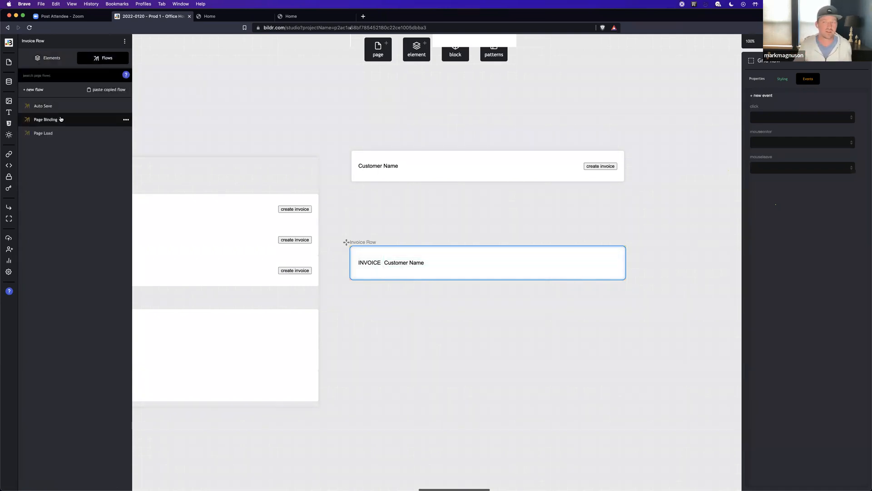
{"action": "left_click", "coordinate": [674, 83]}
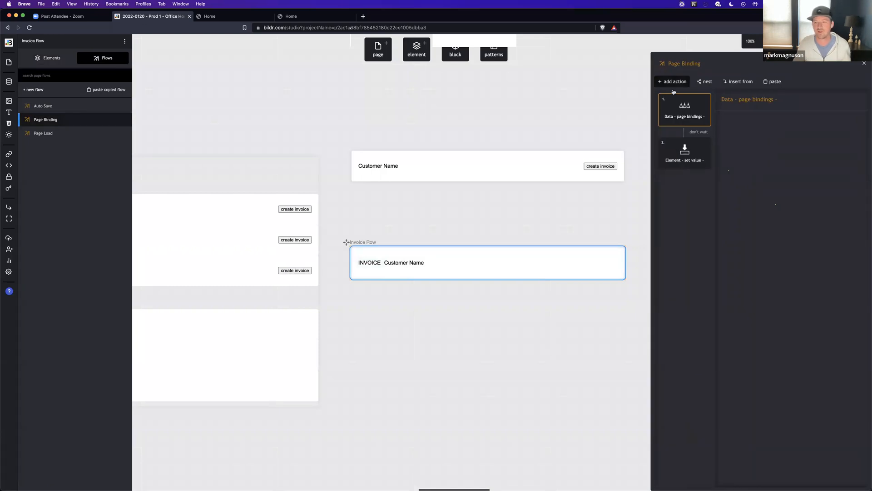
{"action": "type", "text": "set variabl"}
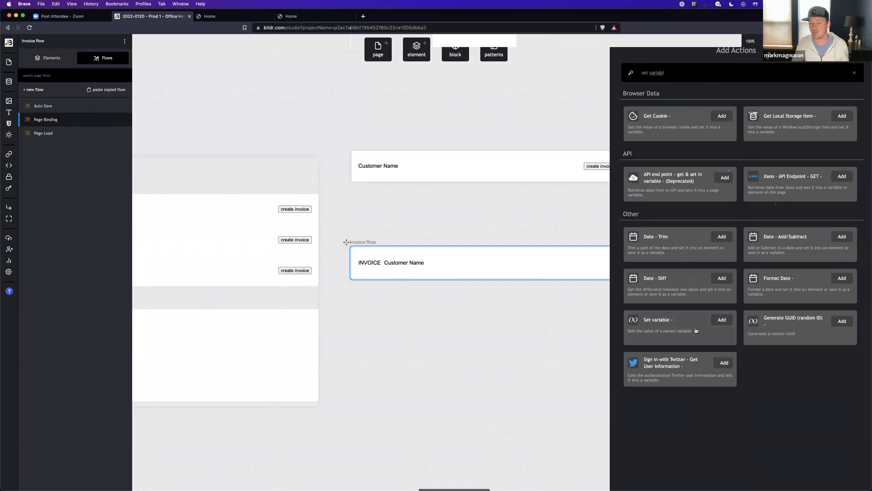
{"action": "left_click", "coordinate": [722, 319]}
Step: Set the Set variable action's target page to Current Page and its variable name to customer
{"action": "left_click", "coordinate": [747, 137]}
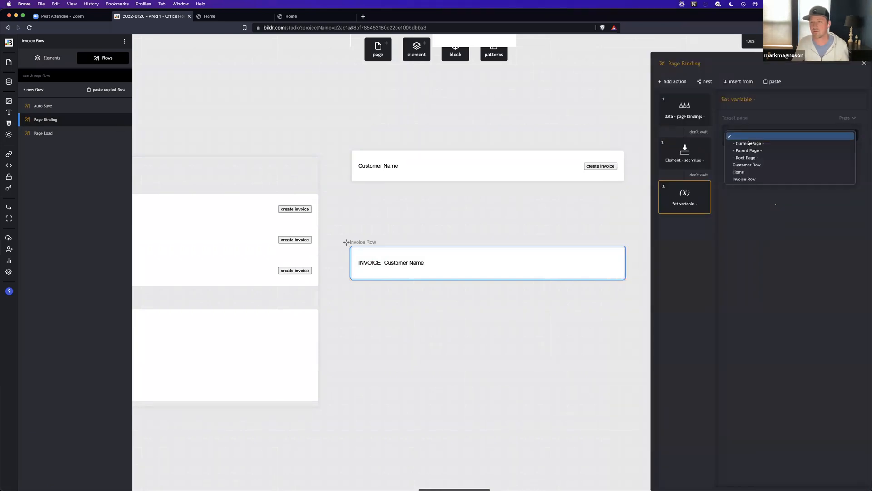
{"action": "left_click", "coordinate": [752, 144]}
{"action": "left_click", "coordinate": [753, 175]}
{"action": "type", "text": "custo"}
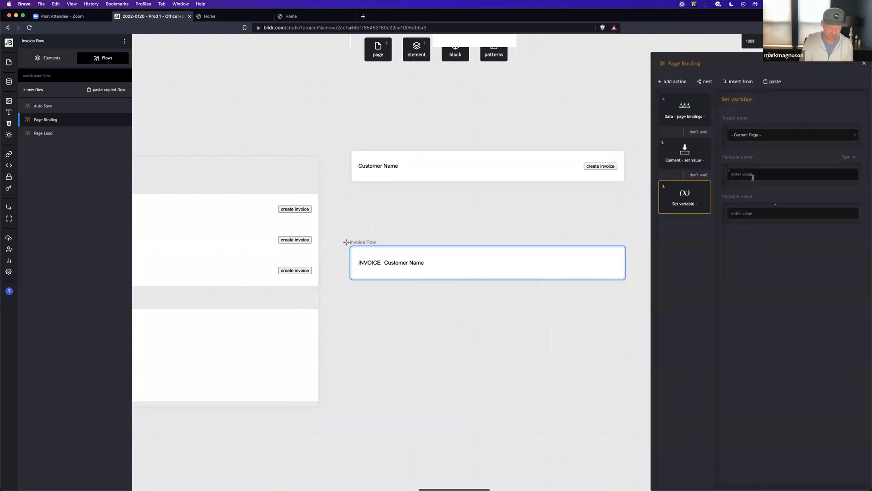
{"action": "type", "text": "mer"}
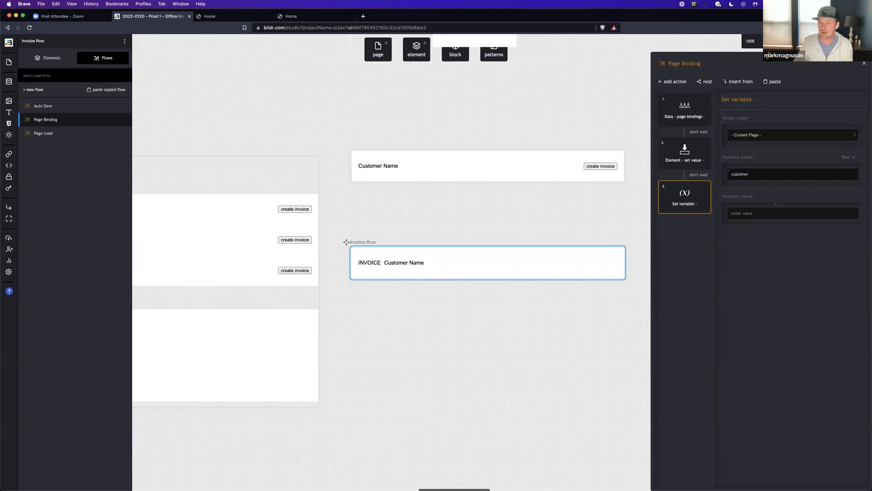
Step: Switch the link between the Element set value and Set variable actions to wait
{"action": "left_click", "coordinate": [848, 200]}
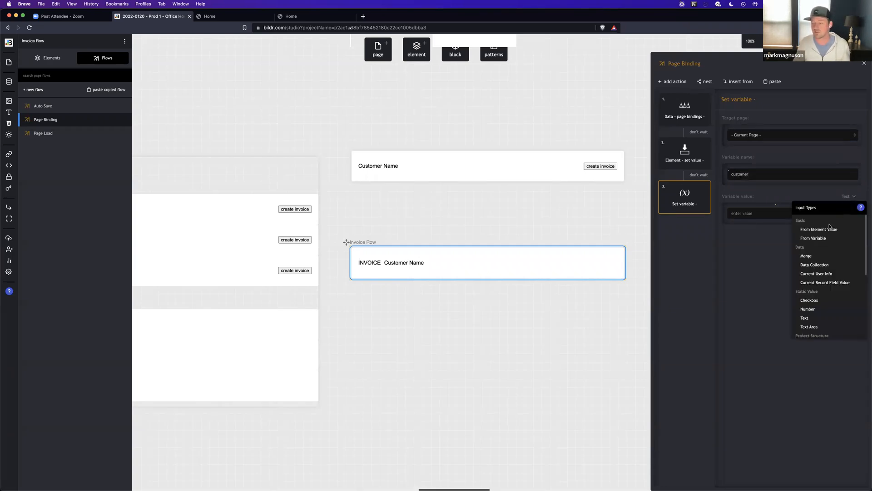
{"action": "left_click", "coordinate": [693, 176]}
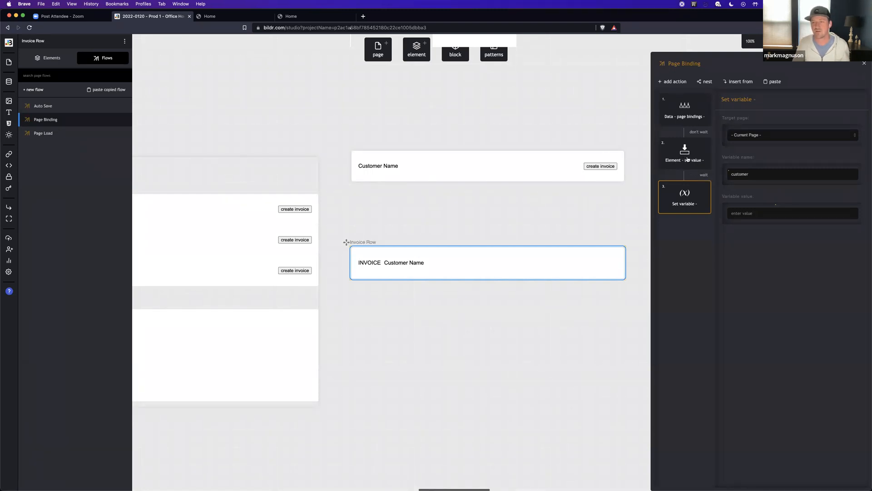
{"action": "left_click", "coordinate": [688, 159]}
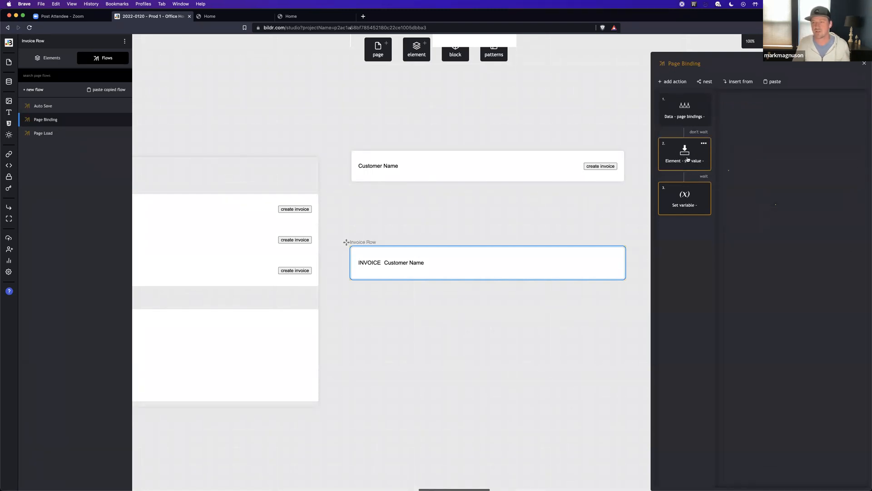
{"action": "left_click", "coordinate": [681, 203]}
Step: Define the customer variable's value as From Element Value, using the Customer Name element on the current page
{"action": "left_click", "coordinate": [848, 197]}
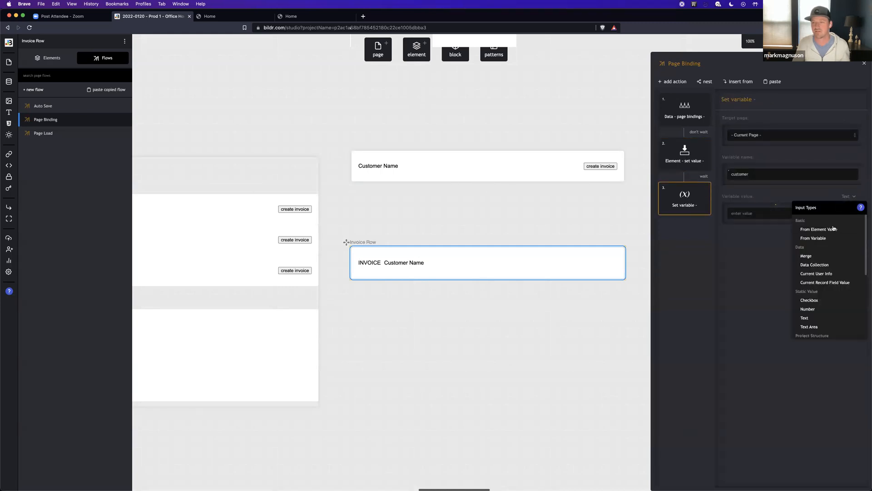
{"action": "left_click", "coordinate": [834, 229]}
{"action": "left_click", "coordinate": [781, 242]}
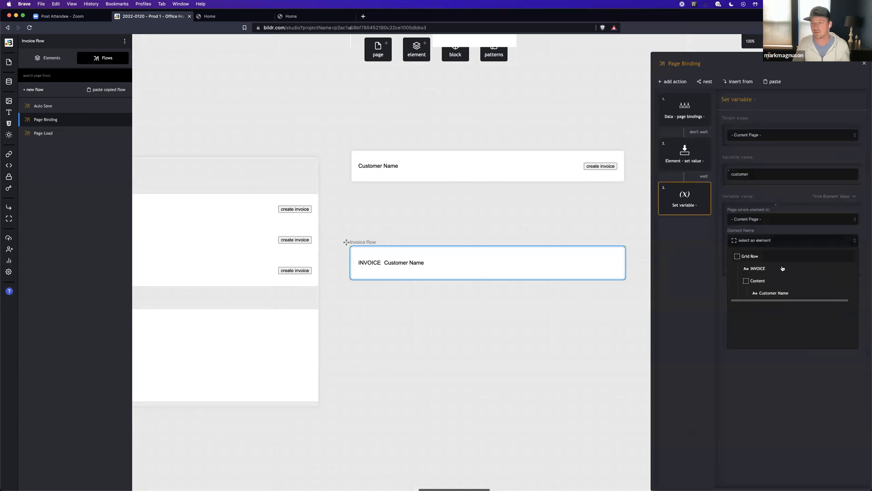
{"action": "left_click", "coordinate": [787, 293]}
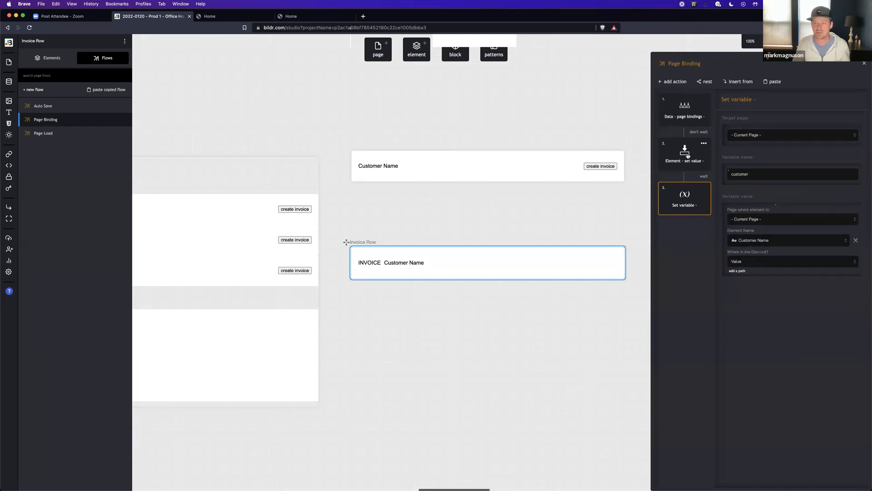
Step: Reload the live Home page preview and search it by a customer's first name
{"action": "left_click", "coordinate": [211, 19]}
{"action": "key", "text": "super+r"}
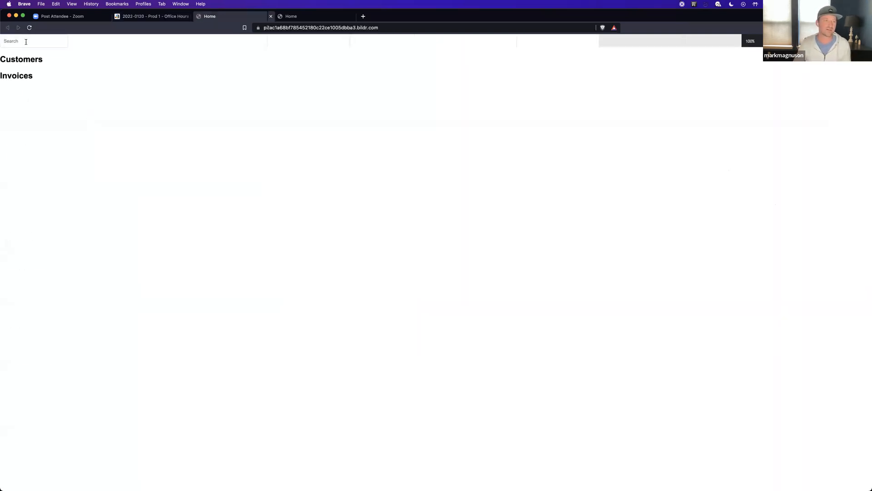
{"action": "type", "text": "tom"}
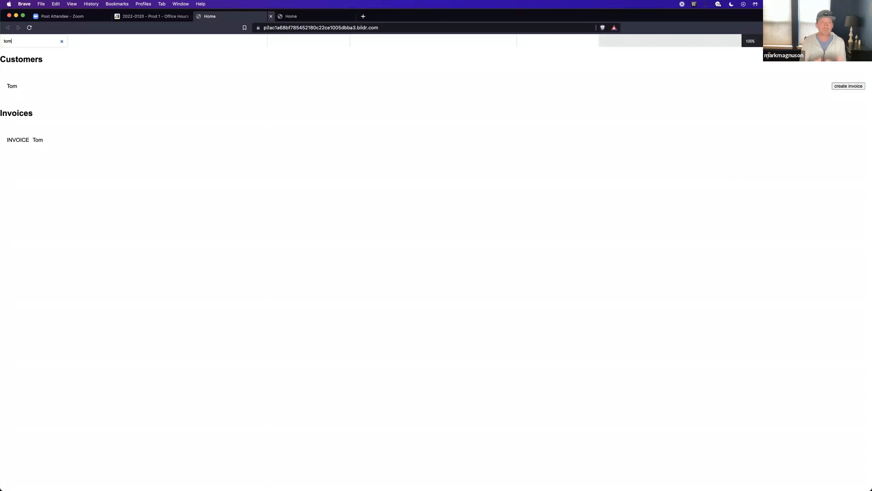
Step: Return to the studio and move the Home page slightly up on the canvas, level with the customer row page
{"action": "left_click", "coordinate": [152, 17]}
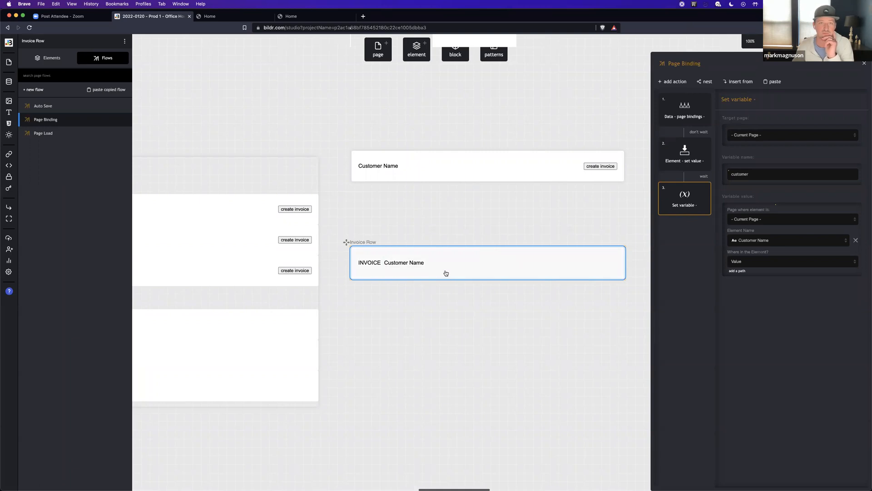
{"action": "scroll", "coordinate": [457, 245], "scroll_direction": "left", "scroll_amount": 5}
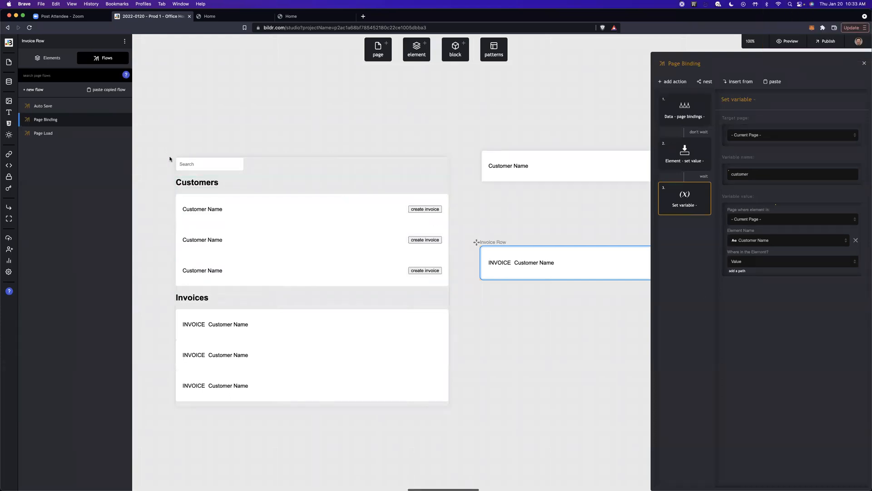
{"action": "left_click_drag", "start_coordinate": [169, 153], "coordinate": [170, 146]}
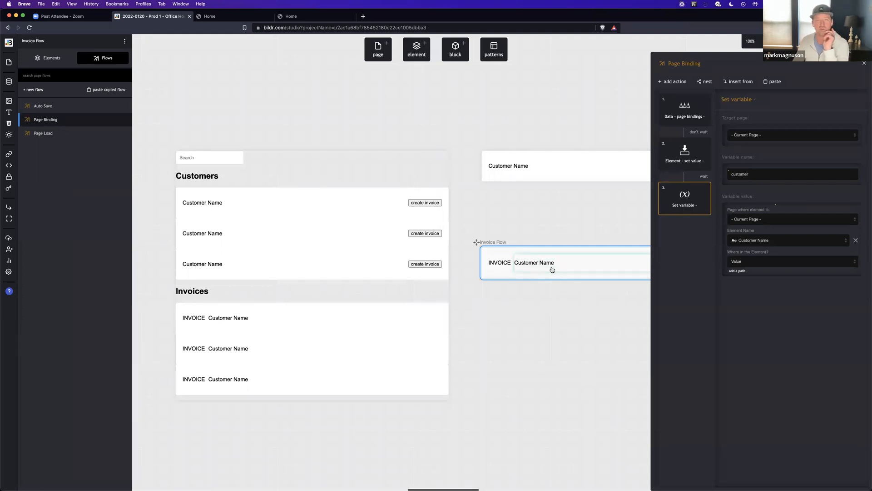
Step: Add a blank page below the Invoice Row page and name it Invoice Detail
{"action": "scroll", "coordinate": [552, 270], "scroll_direction": "right", "scroll_amount": 5}
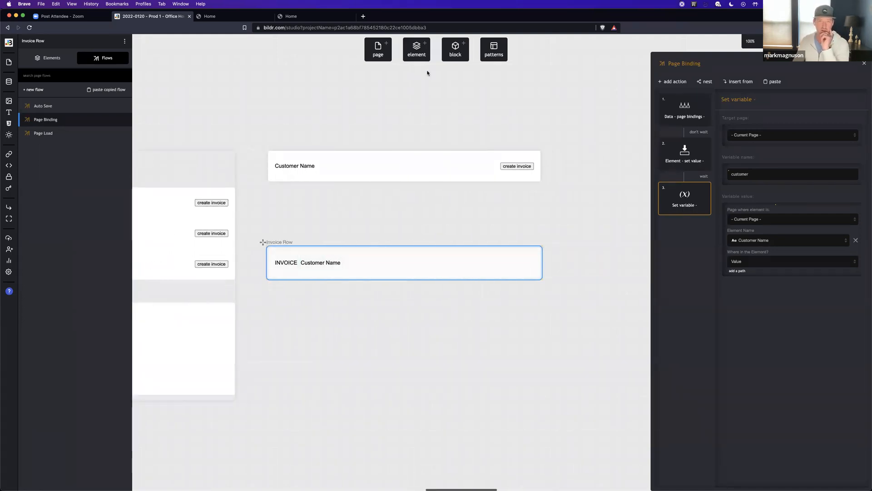
{"action": "left_click", "coordinate": [417, 54]}
{"action": "left_click", "coordinate": [380, 54]}
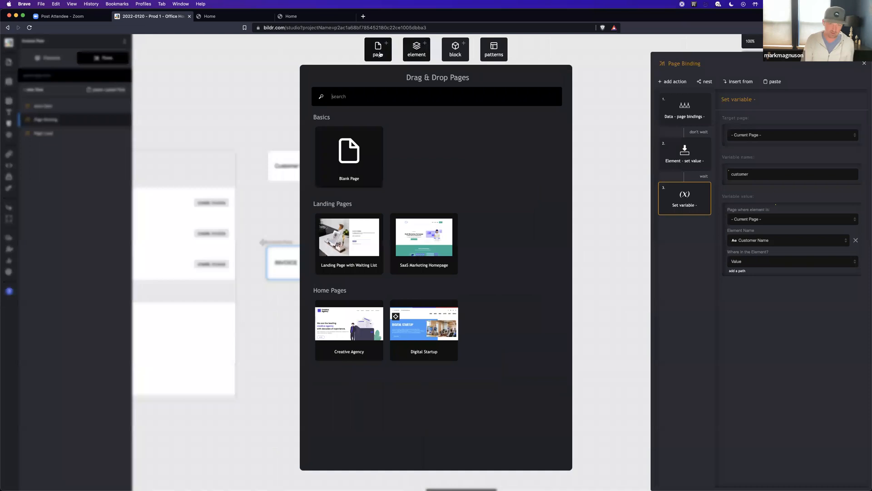
{"action": "left_click_drag", "start_coordinate": [341, 153], "coordinate": [286, 304]}
{"action": "double_click", "coordinate": [282, 308]}
{"action": "type", "text": "nvoice Detail"}
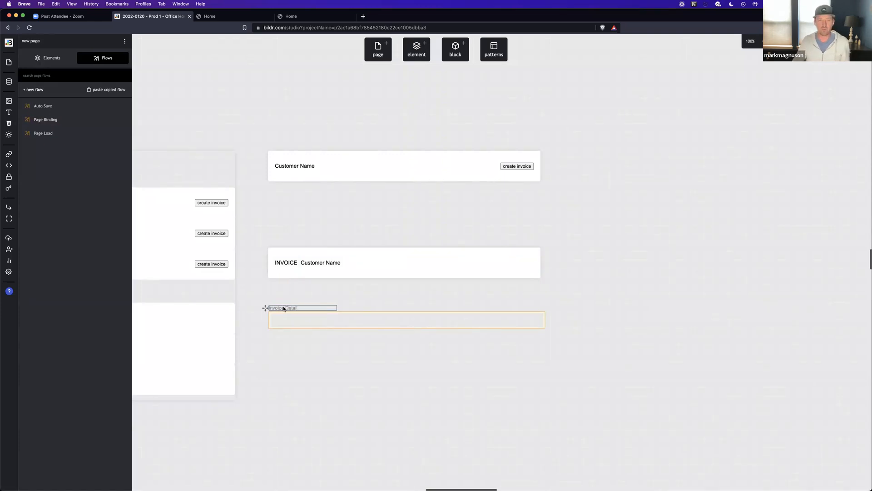
Step: Add a heading to the Invoice Detail page with the text Invoice
{"action": "left_click", "coordinate": [417, 55]}
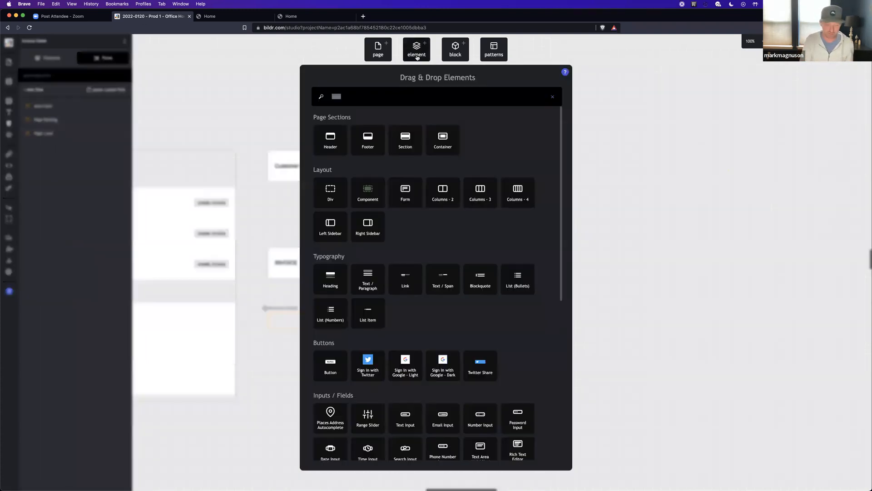
{"action": "type", "text": "headi"}
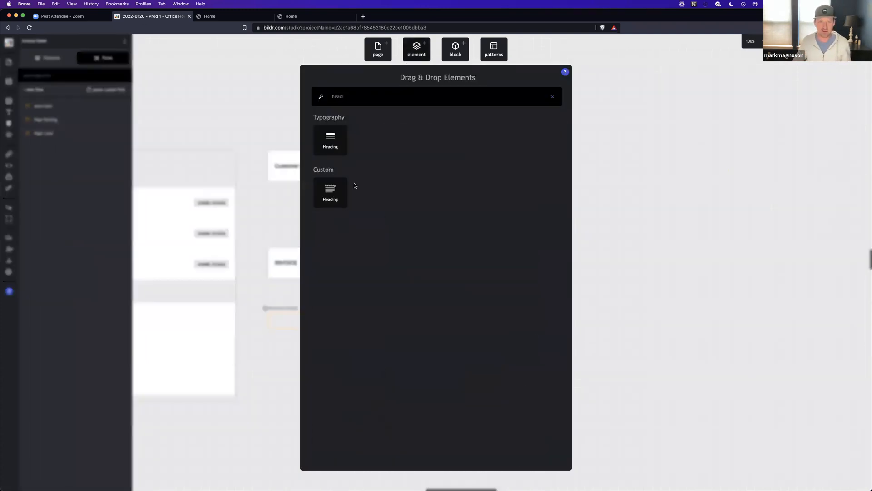
{"action": "left_click_drag", "start_coordinate": [320, 190], "coordinate": [293, 325]}
{"action": "double_click", "coordinate": [292, 325]}
{"action": "key", "text": "ctrl+a"}
{"action": "key", "text": "BackSpace"}
{"action": "type", "text": "Invoice"}
Step: Add a date input below the Invoice heading on the Invoice Detail page
{"action": "left_click", "coordinate": [416, 51]}
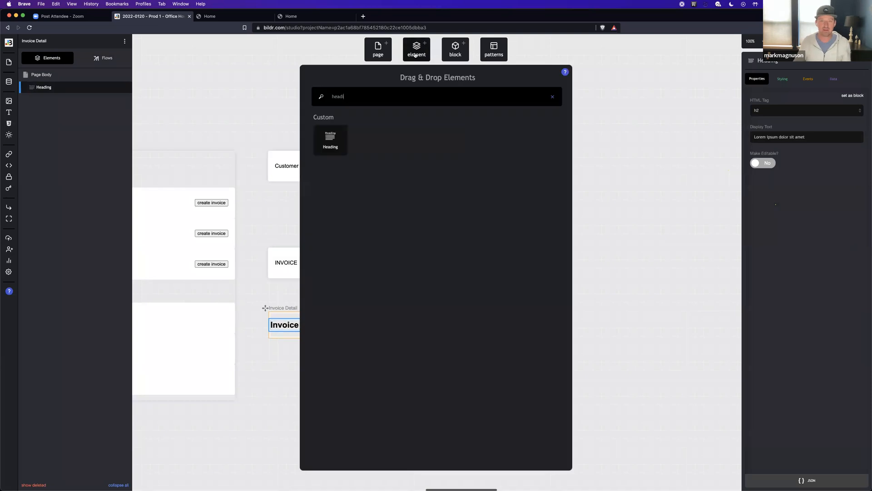
{"action": "type", "text": "inp"}
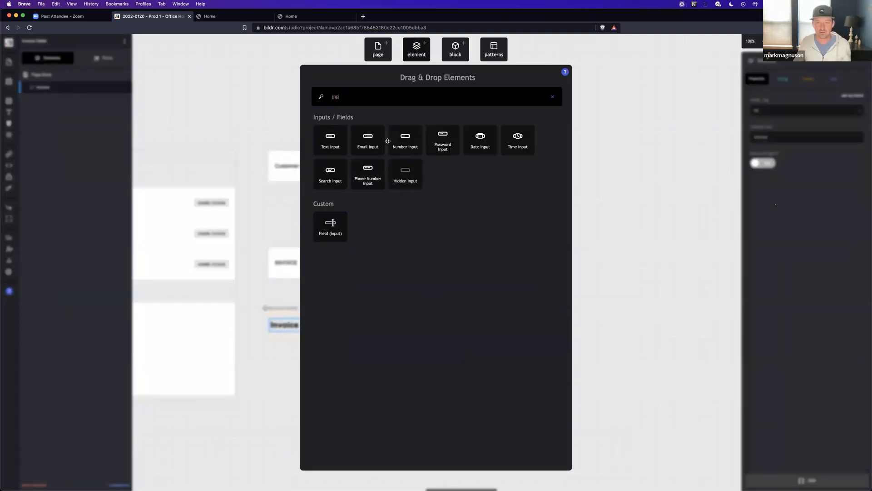
{"action": "left_click_drag", "start_coordinate": [330, 224], "coordinate": [308, 329]}
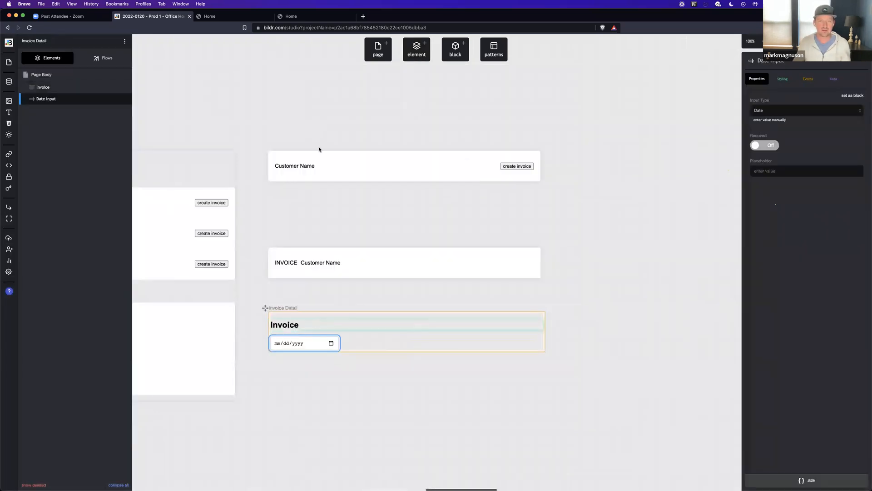
Step: Add a Text / Paragraph element between the heading and the date input, with the text Invoice Date
{"action": "left_click", "coordinate": [416, 55]}
{"action": "left_click", "coordinate": [333, 97]}
{"action": "type", "text": "text"}
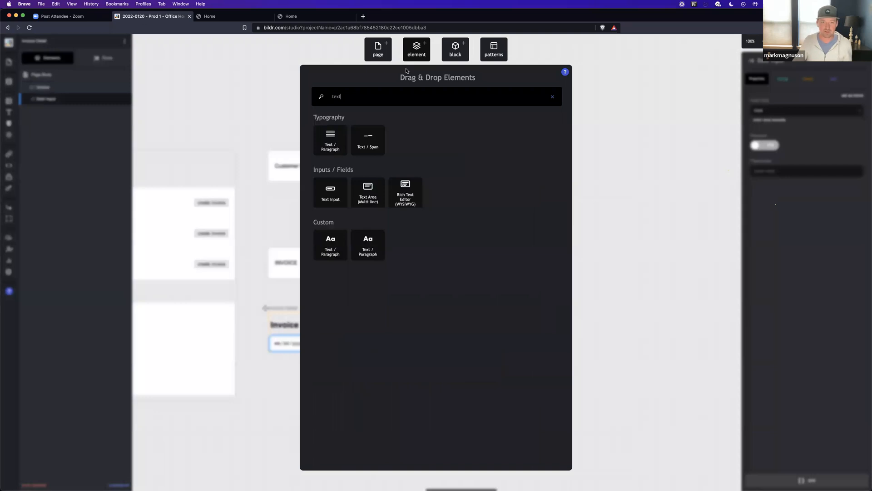
{"action": "left_click_drag", "start_coordinate": [329, 140], "coordinate": [74, 94]}
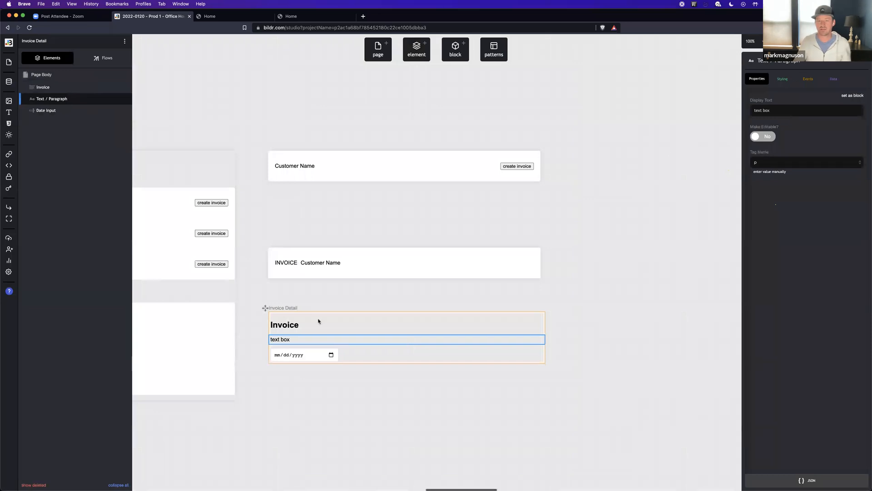
{"action": "double_click", "coordinate": [283, 339]}
{"action": "key", "text": "super+a"}
{"action": "type", "text": "Invoice Date"}
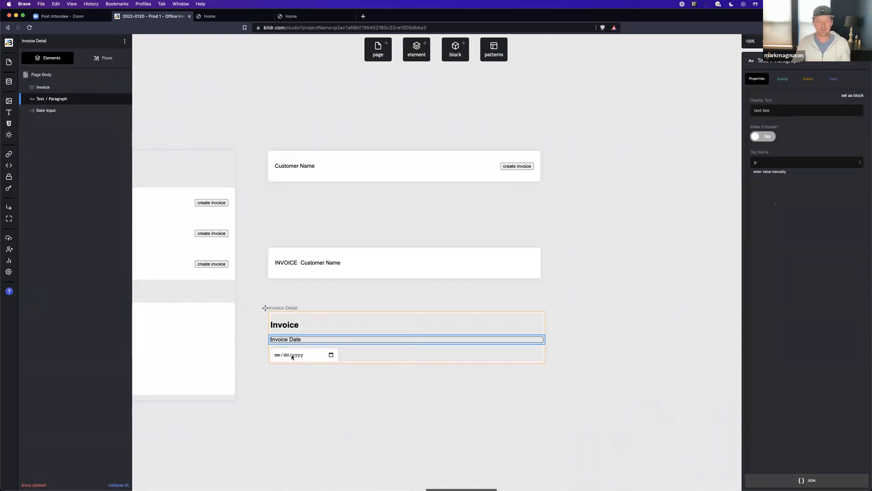
Step: Rename the date input element on the Invoice Detail page as Invoice Date
{"action": "left_click", "coordinate": [292, 356]}
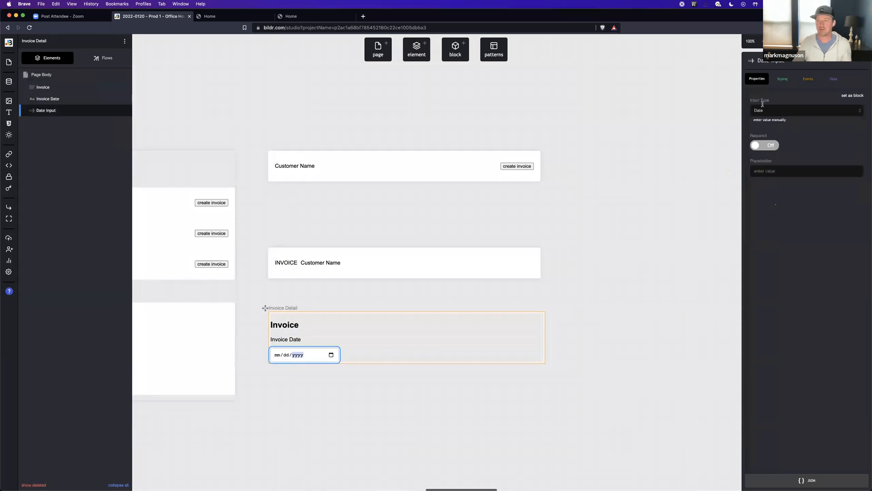
{"action": "left_click", "coordinate": [792, 61]}
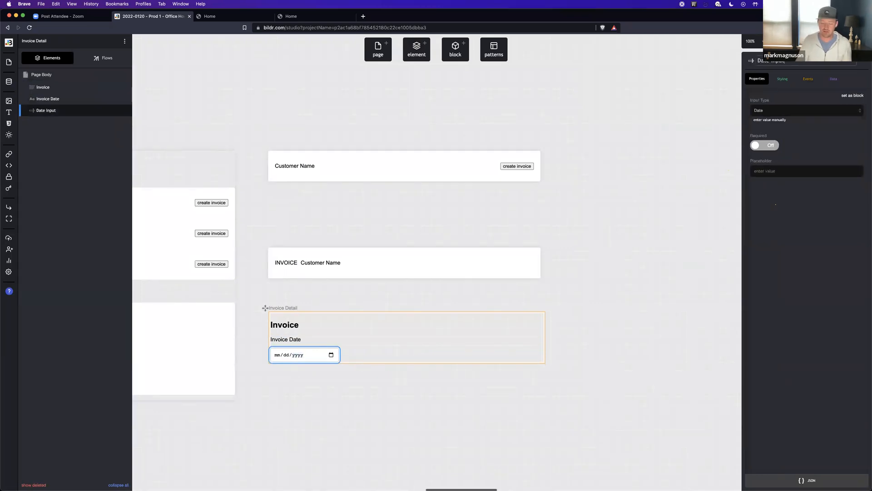
{"action": "type", "text": "- Inv"}
{"action": "key", "text": "super+a"}
{"action": "type", "text": "Invoice Date"}
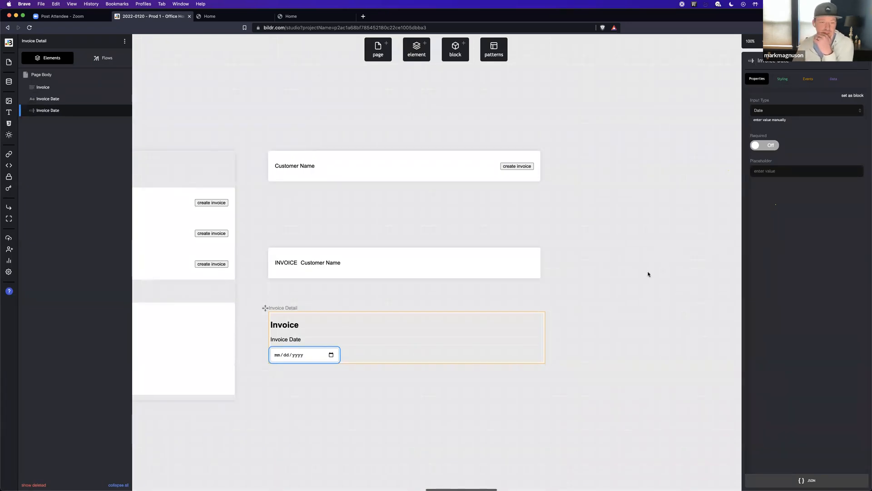
Step: Add a Text / Paragraph element below the date input and set its display text to Customer
{"action": "left_click", "coordinate": [417, 55]}
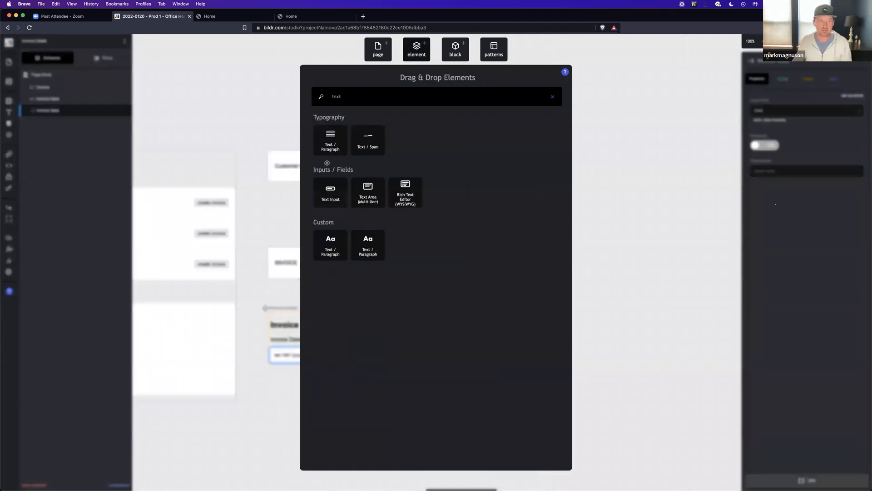
{"action": "left_click_drag", "start_coordinate": [330, 139], "coordinate": [87, 121]}
{"action": "key", "text": "alt+shift+Left"}
{"action": "key", "text": "alt+shift+Left"}
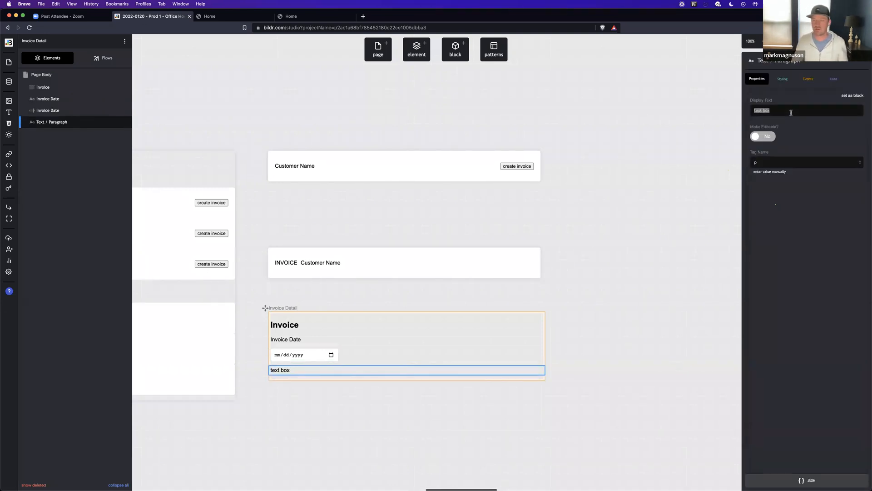
{"action": "type", "text": "Customer"}
{"action": "key", "text": "Return"}
{"action": "double_click", "coordinate": [779, 111]}
{"action": "key", "text": "BackSpace"}
{"action": "key", "text": "Return"}
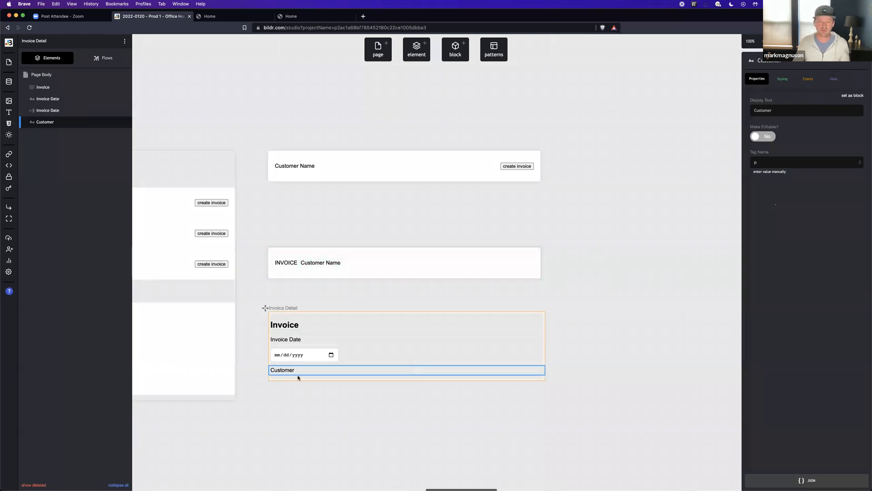
Step: Bind the date input's record value to the Invoice Date field of the Invoices collection, using From Field
{"action": "left_click", "coordinate": [302, 359]}
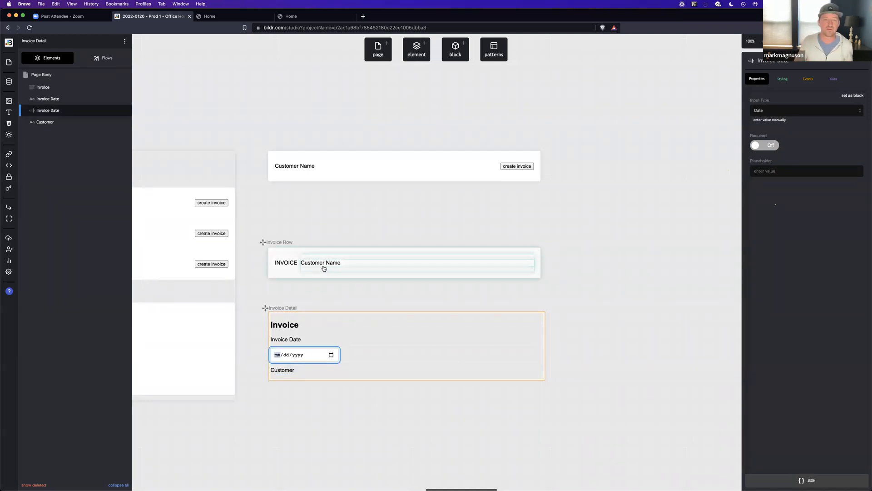
{"action": "left_click", "coordinate": [834, 81]}
{"action": "left_click", "coordinate": [798, 125]}
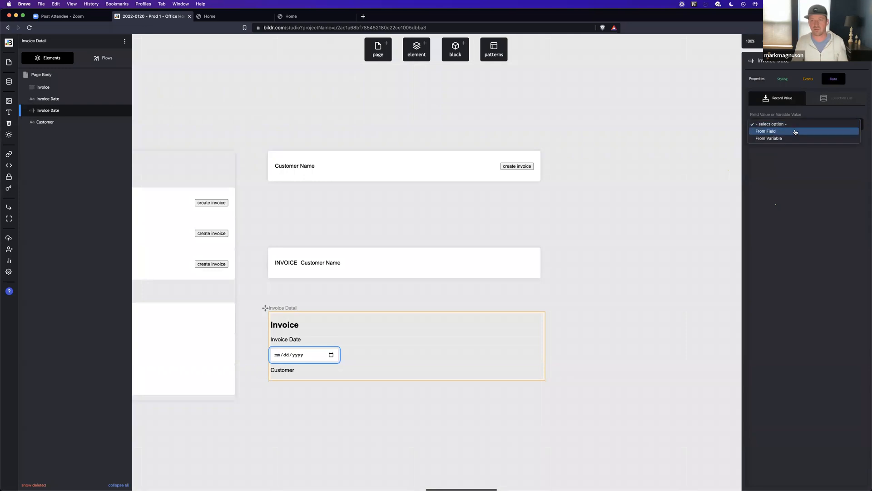
{"action": "left_click", "coordinate": [794, 131]}
{"action": "left_click", "coordinate": [791, 144]}
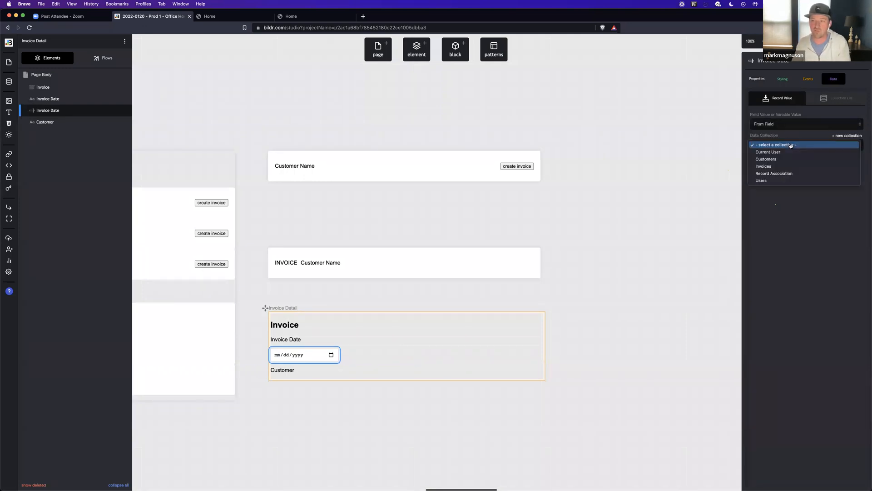
{"action": "left_click", "coordinate": [787, 167]}
{"action": "left_click", "coordinate": [787, 166]}
{"action": "left_click", "coordinate": [787, 224]}
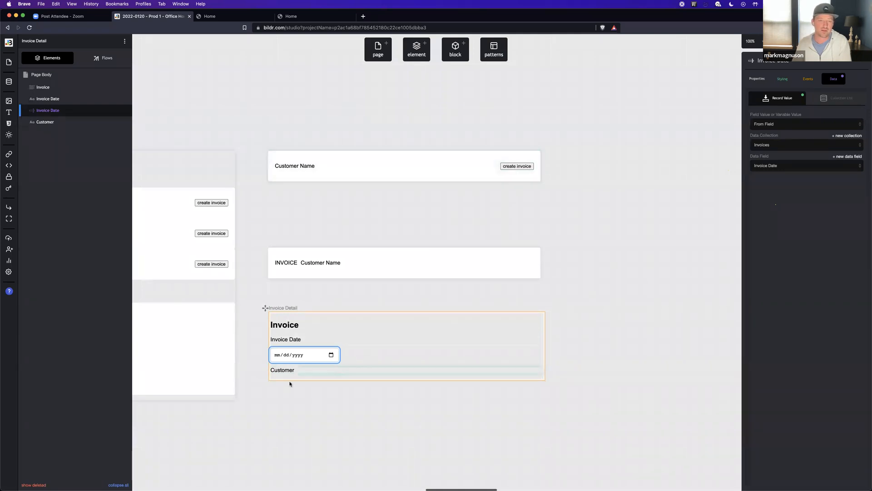
Step: Copy the Element set value action from the Invoice Row page's Page Binding flow
{"action": "left_click", "coordinate": [314, 272]}
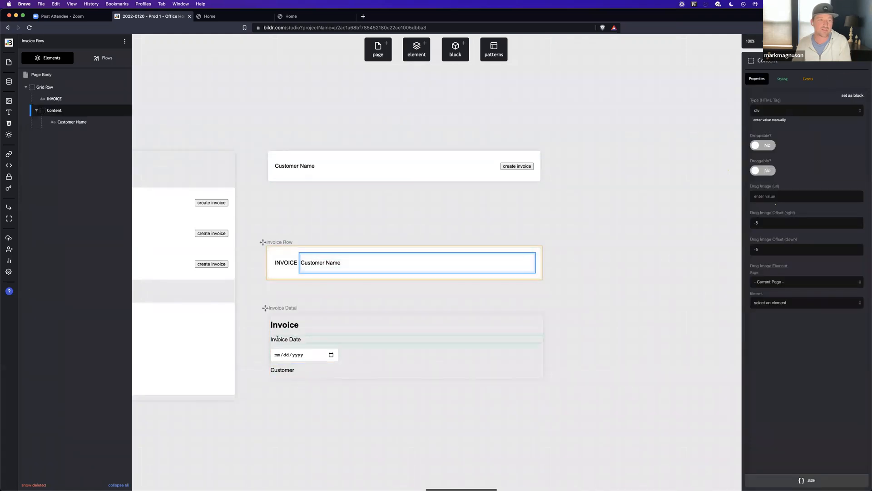
{"action": "left_click", "coordinate": [106, 58]}
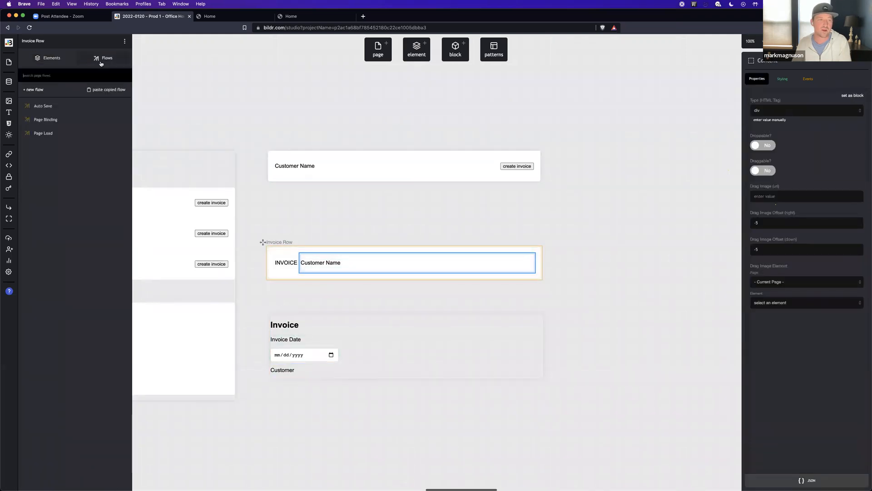
{"action": "left_click", "coordinate": [68, 119]}
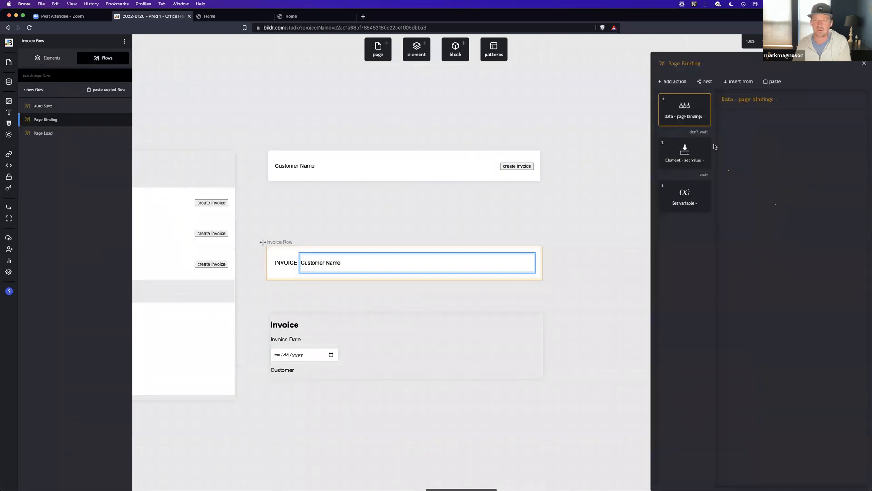
{"action": "left_click", "coordinate": [704, 143]}
{"action": "left_click", "coordinate": [698, 158]}
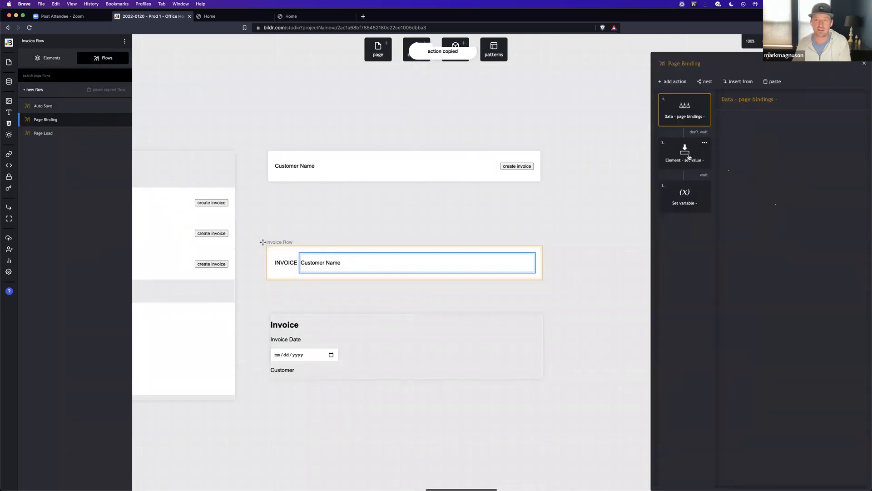
Step: Rename the Element set value action in the Page Binding flow as "Set Value - Name"
{"action": "left_click", "coordinate": [689, 158]}
{"action": "left_click", "coordinate": [787, 98]}
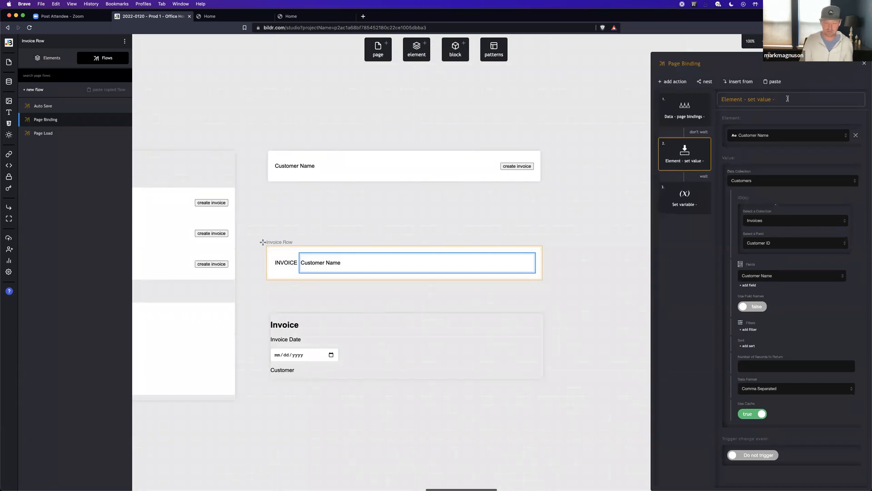
{"action": "key", "text": "super+a"}
{"action": "type", "text": "Set"}
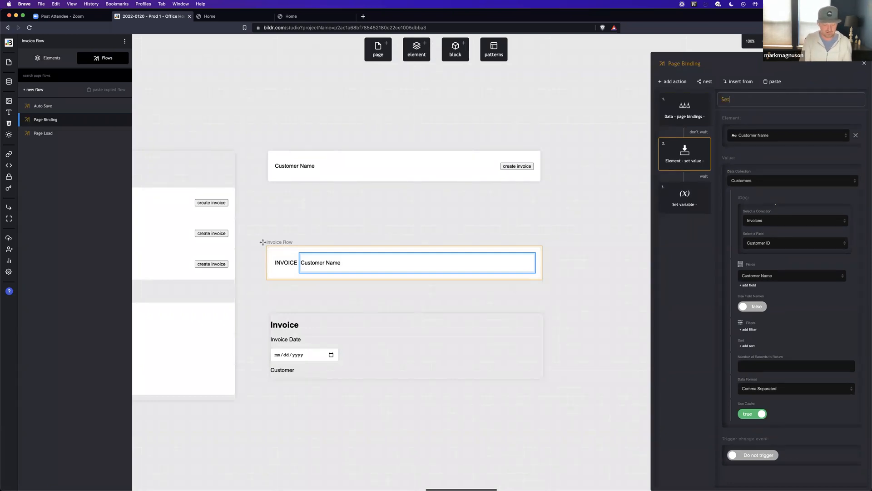
{"action": "type", "text": " Value - Name"}
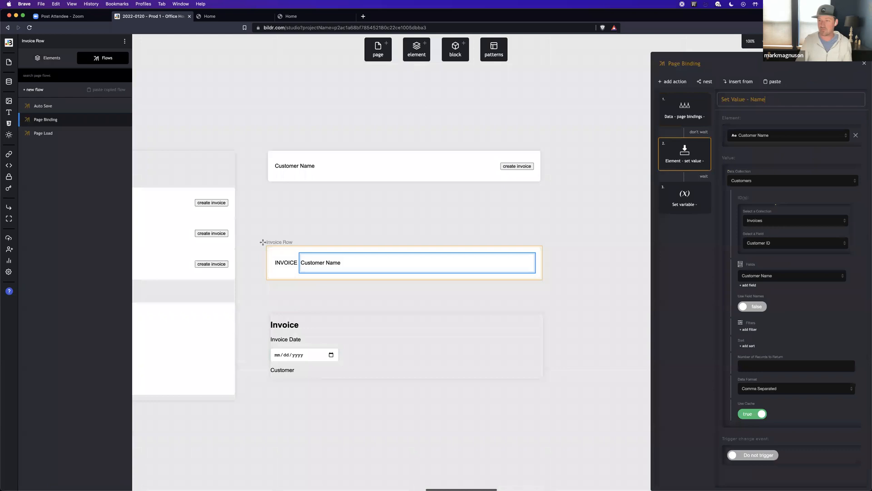
Step: Rename the Set variable action in the Invoice Row page's Page Binding flow as "Set variable - customer"
{"action": "left_click", "coordinate": [691, 205]}
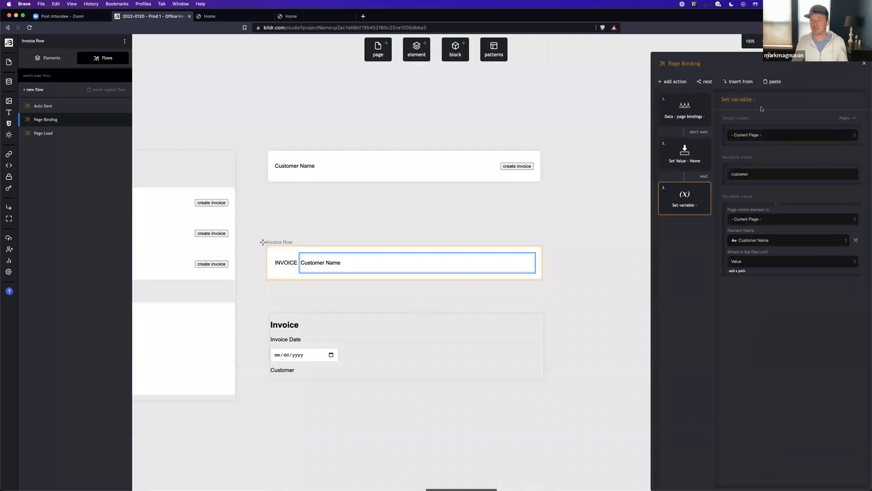
{"action": "type", "text": "customer"}
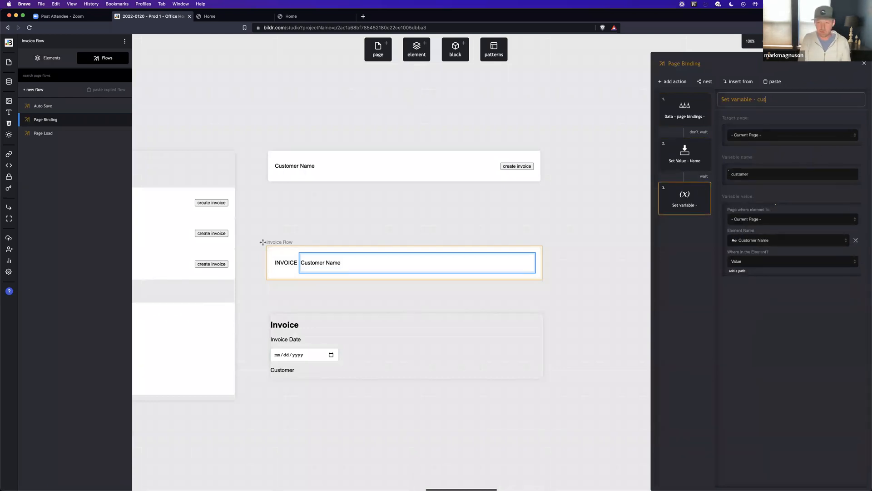
Step: Copy the "Set Value - Name" action and paste it into the Invoice Detail page's Page Binding flow
{"action": "left_click", "coordinate": [709, 153]}
{"action": "left_click", "coordinate": [703, 144]}
{"action": "left_click", "coordinate": [697, 159]}
{"action": "left_click", "coordinate": [296, 320]}
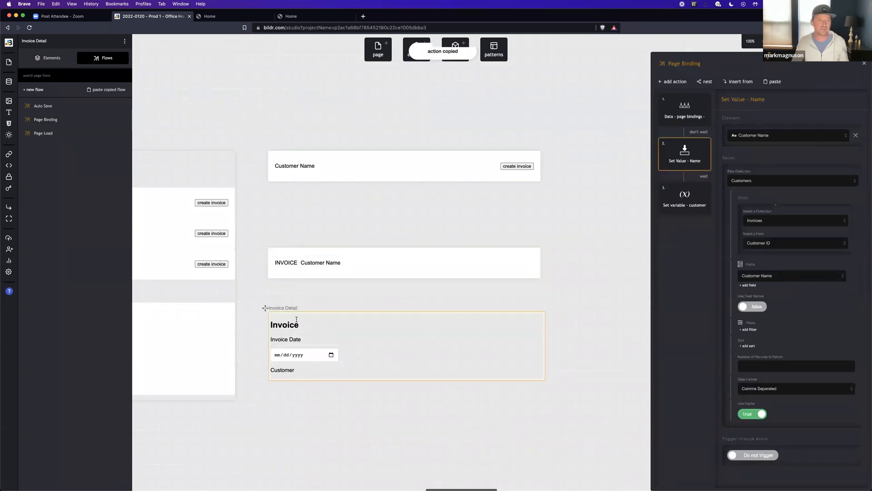
{"action": "left_click", "coordinate": [45, 119]}
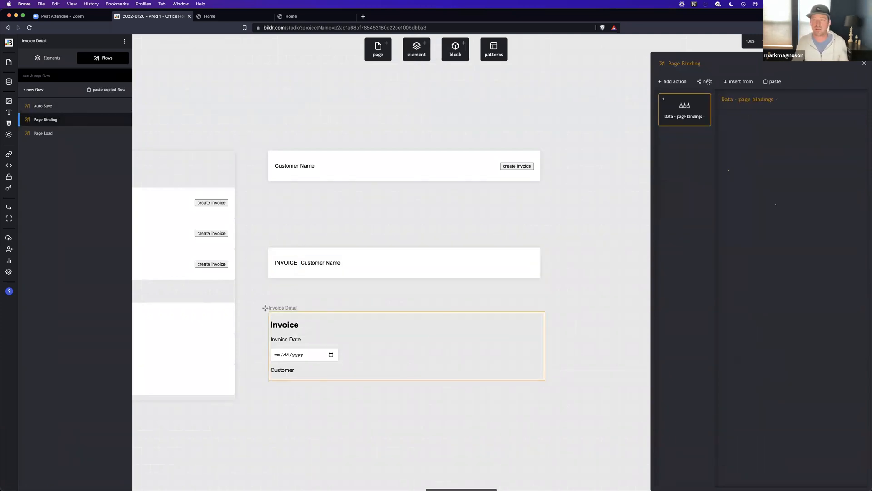
{"action": "left_click", "coordinate": [772, 81]}
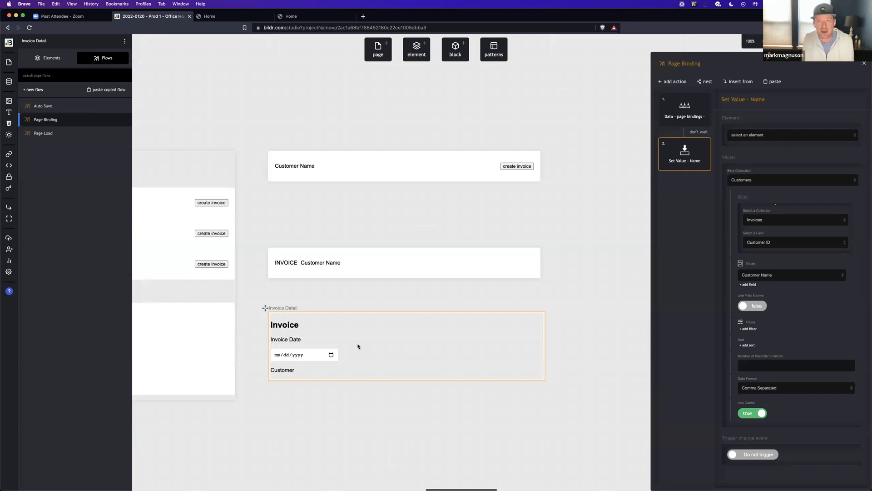
Step: Add a Lightbox - Centered element to the Home page
{"action": "left_click", "coordinate": [358, 277]}
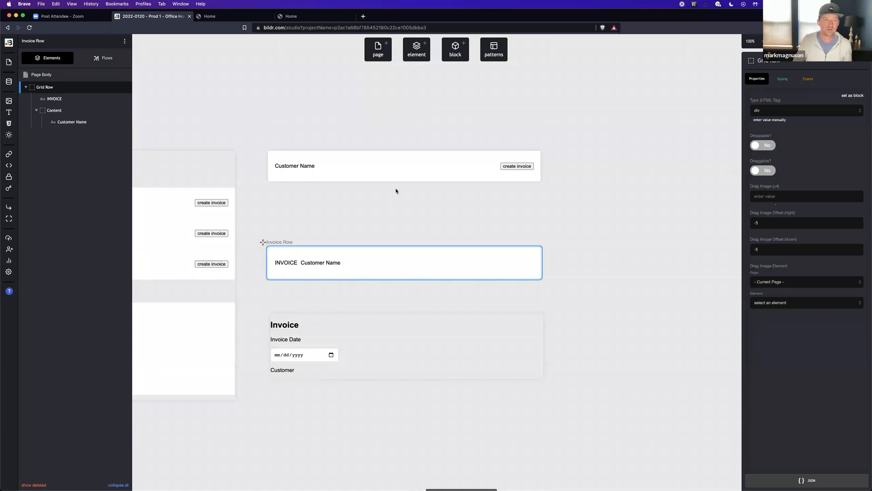
{"action": "scroll", "coordinate": [333, 263], "scroll_direction": "left", "scroll_amount": 5}
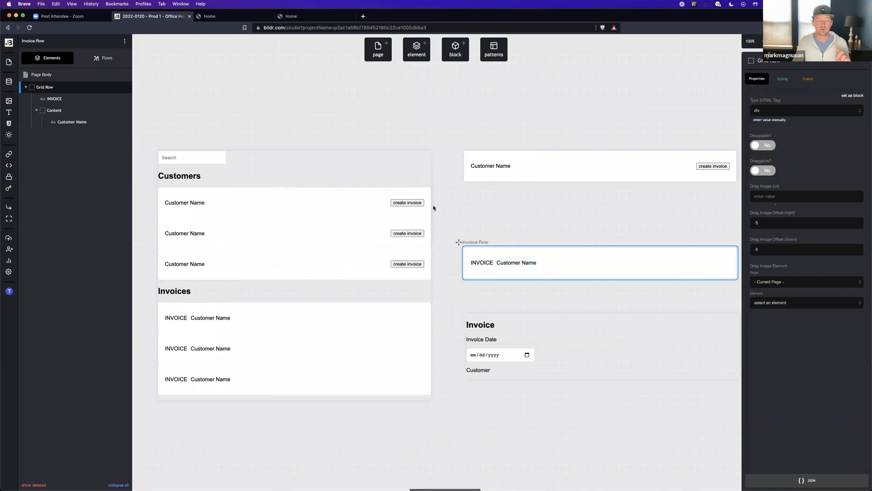
{"action": "left_click", "coordinate": [416, 53]}
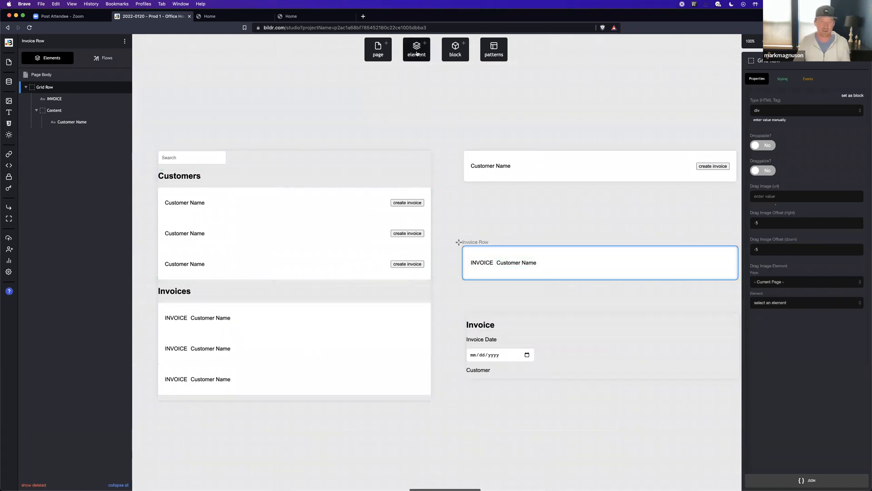
{"action": "type", "text": "lightb"}
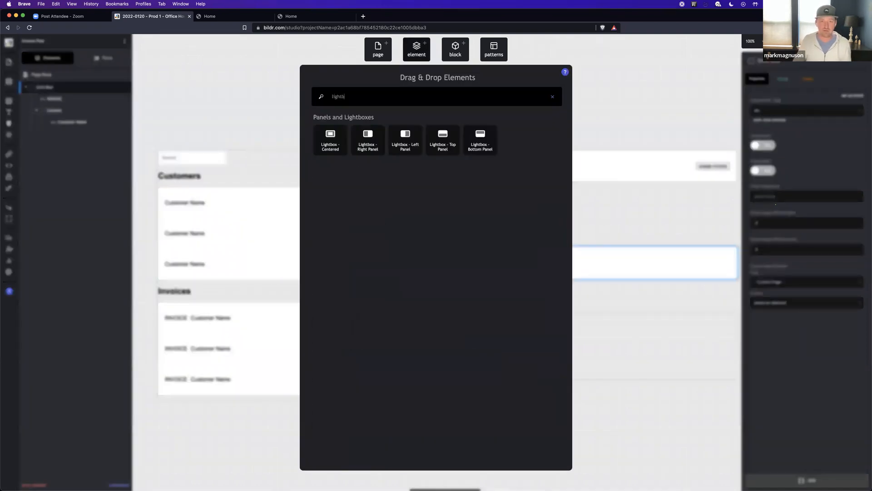
{"action": "left_click_drag", "start_coordinate": [332, 143], "coordinate": [277, 160]}
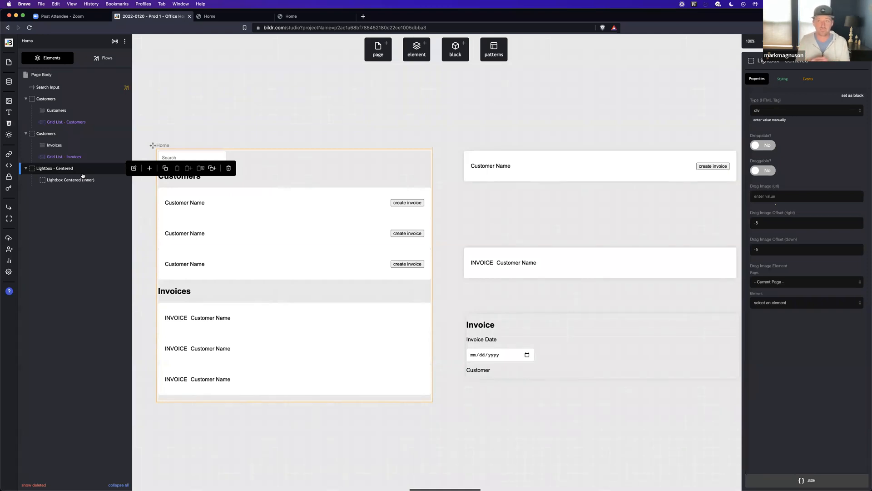
Step: Create two new flows on the Home page, named "Lightbox - Hide" and "Lightbox - Show"
{"action": "left_click", "coordinate": [468, 256]}
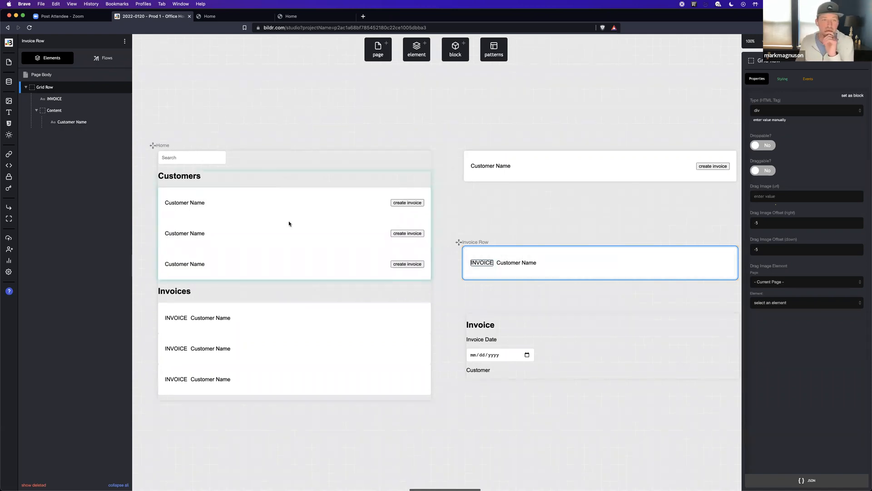
{"action": "left_click", "coordinate": [333, 167]}
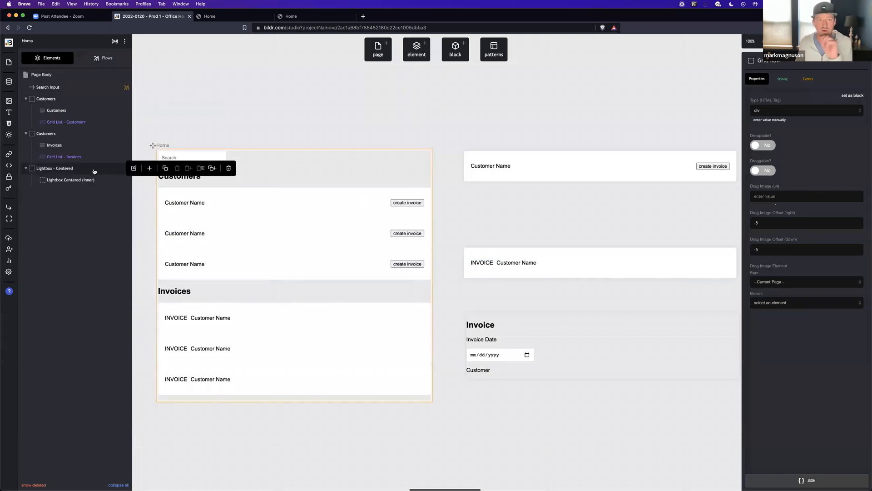
{"action": "left_click", "coordinate": [103, 58]}
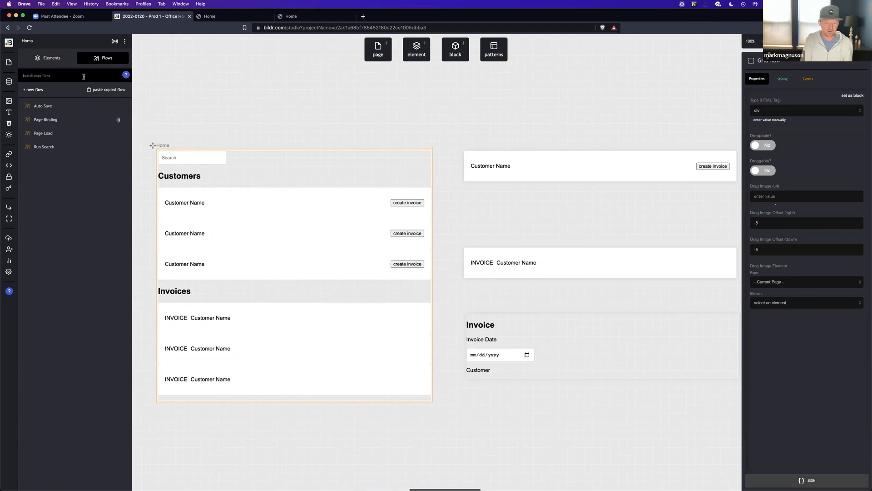
{"action": "left_click", "coordinate": [34, 90]}
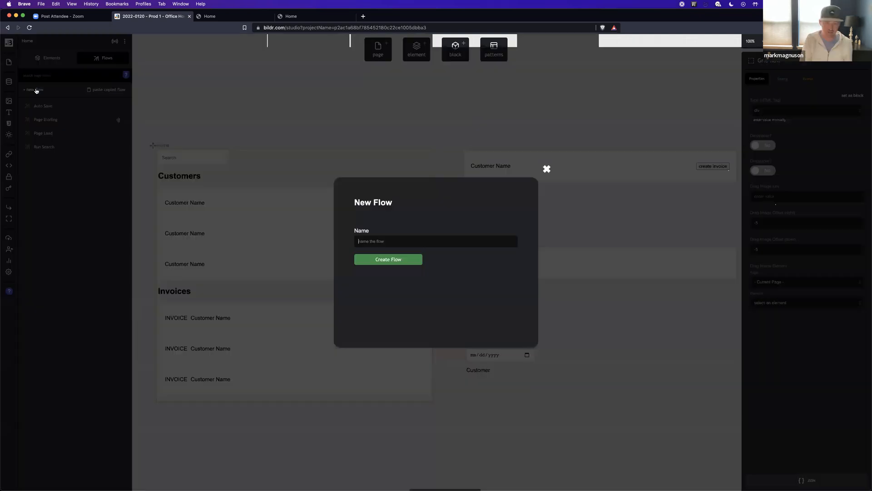
{"action": "type", "text": "Lightbox - Hide"}
{"action": "key", "text": "Return"}
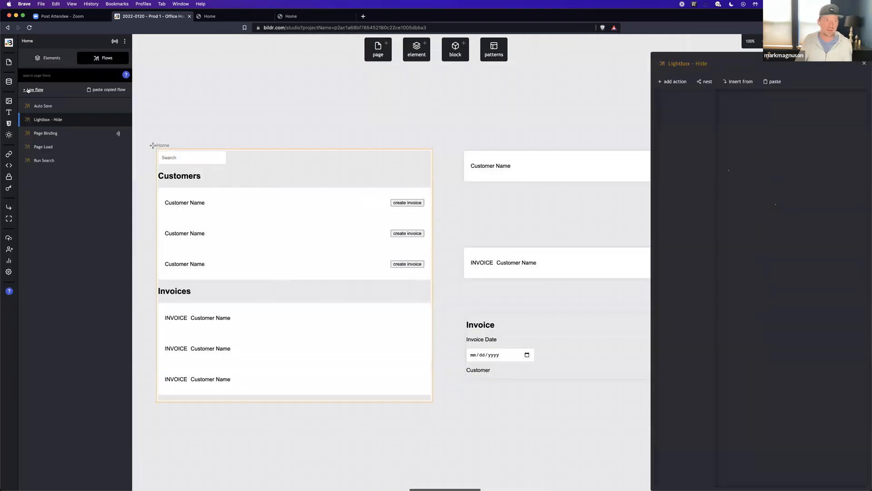
{"action": "left_click", "coordinate": [27, 90]}
{"action": "type", "text": "Lightbox - Show"}
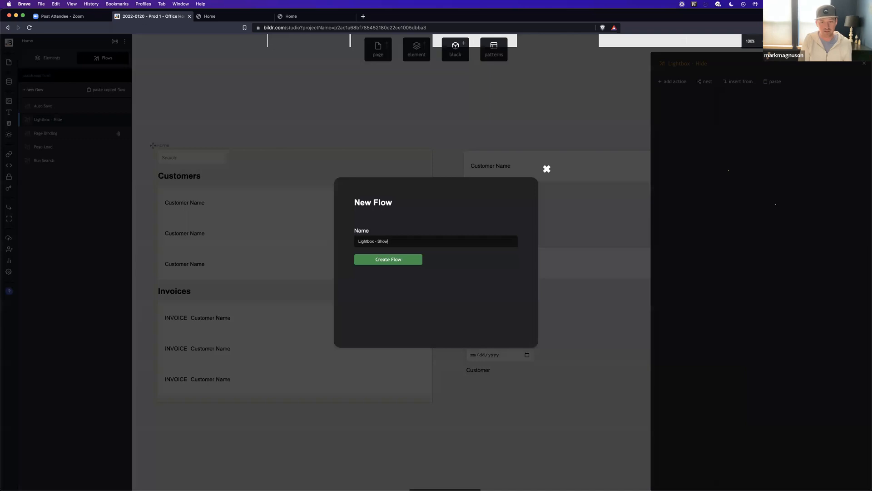
{"action": "key", "text": "Return"}
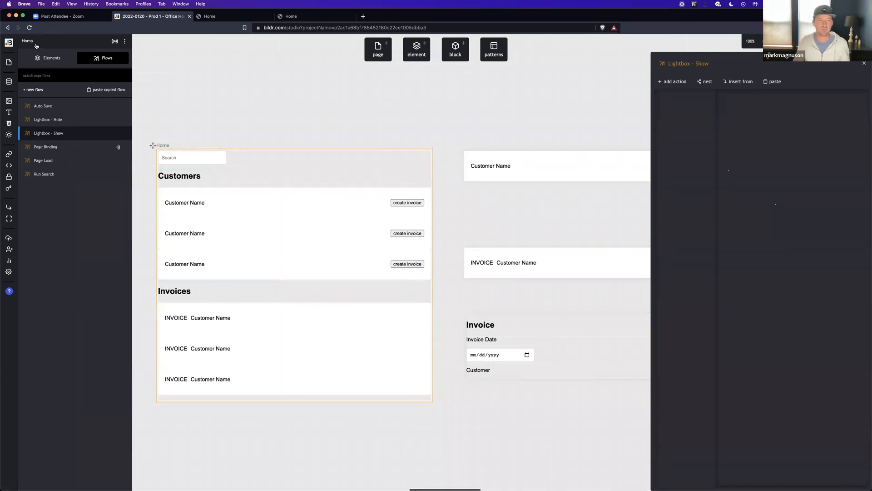
Step: Examine the style classes on the lightbox's outer and inner elements, including the properties of the outer Hidden utility class
{"action": "left_click", "coordinate": [48, 57]}
{"action": "left_click", "coordinate": [57, 168]}
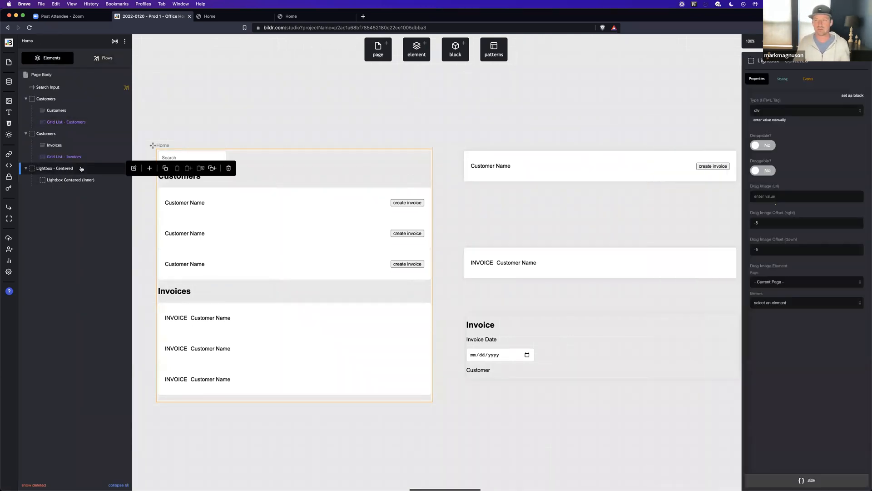
{"action": "left_click", "coordinate": [782, 80]}
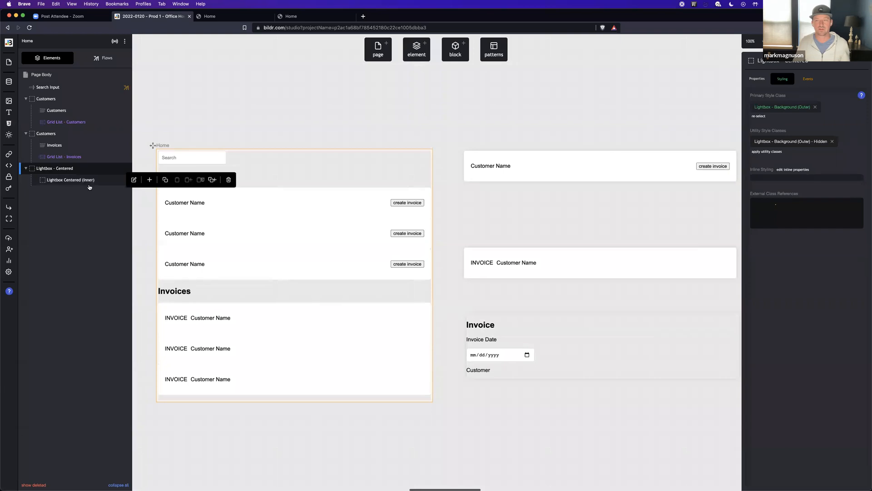
{"action": "left_click", "coordinate": [107, 181]}
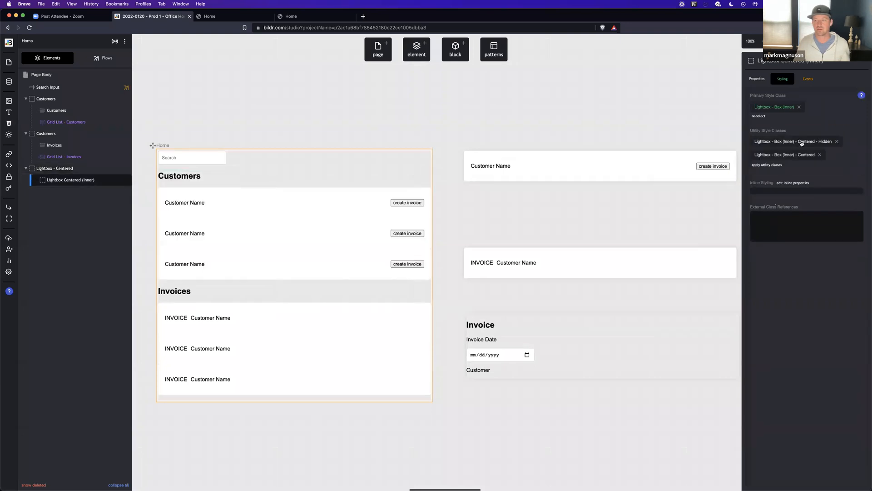
{"action": "left_click", "coordinate": [51, 169]}
{"action": "left_click", "coordinate": [778, 141]}
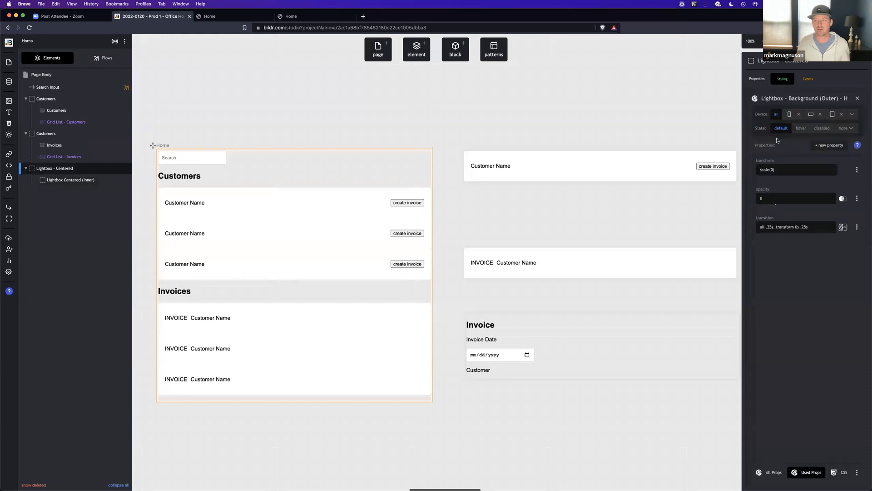
{"action": "left_click_drag", "start_coordinate": [763, 169], "coordinate": [778, 169]}
{"action": "left_click", "coordinate": [806, 296]}
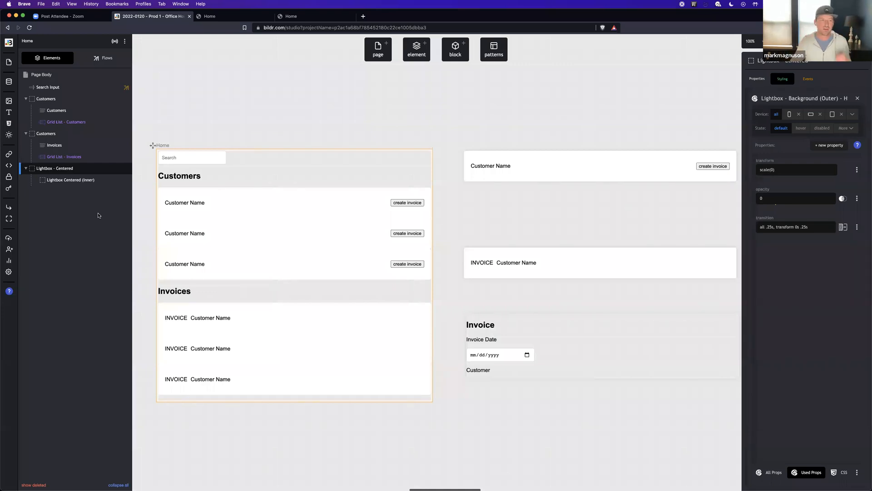
Step: In the Lightbox - Show flow, add an action removing style class Lightbox - Background (Outer) - Hidden from the Lightbox - Centered element
{"action": "left_click", "coordinate": [102, 58]}
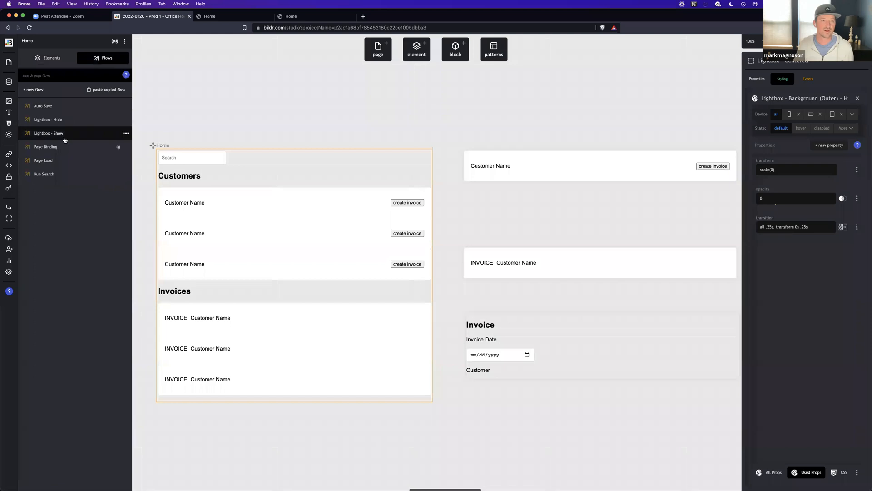
{"action": "left_click", "coordinate": [48, 133]}
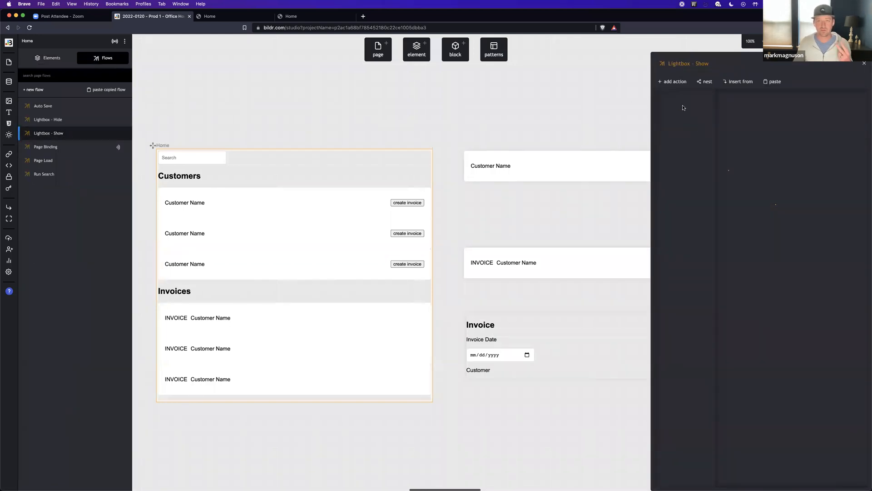
{"action": "left_click", "coordinate": [672, 80]}
{"action": "type", "text": "remove cl"}
{"action": "left_click", "coordinate": [703, 136]}
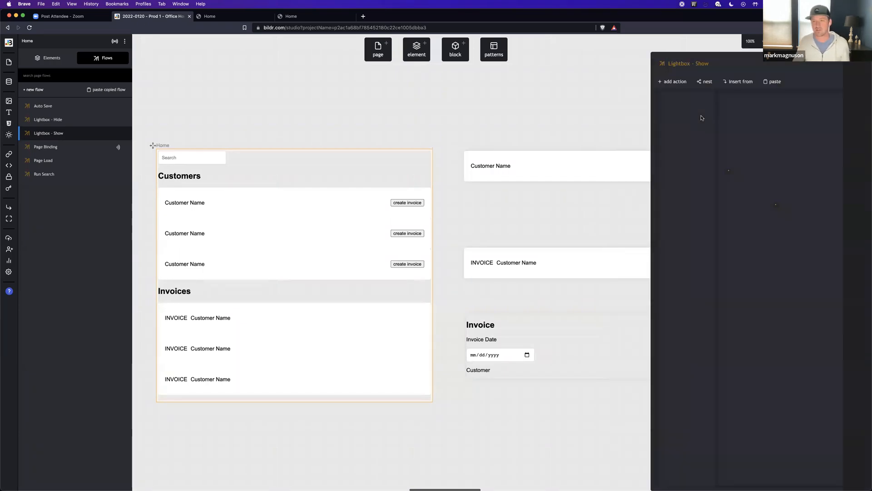
{"action": "left_click", "coordinate": [788, 136]}
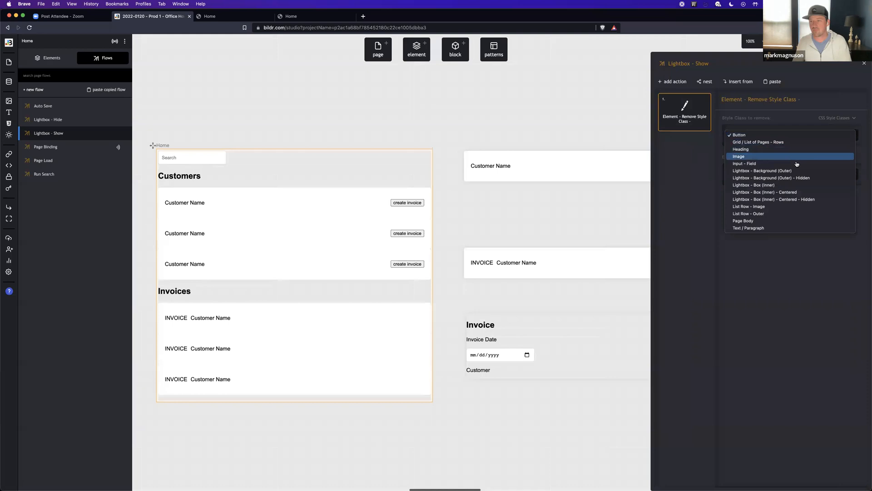
{"action": "left_click", "coordinate": [779, 177]}
{"action": "left_click", "coordinate": [779, 175]}
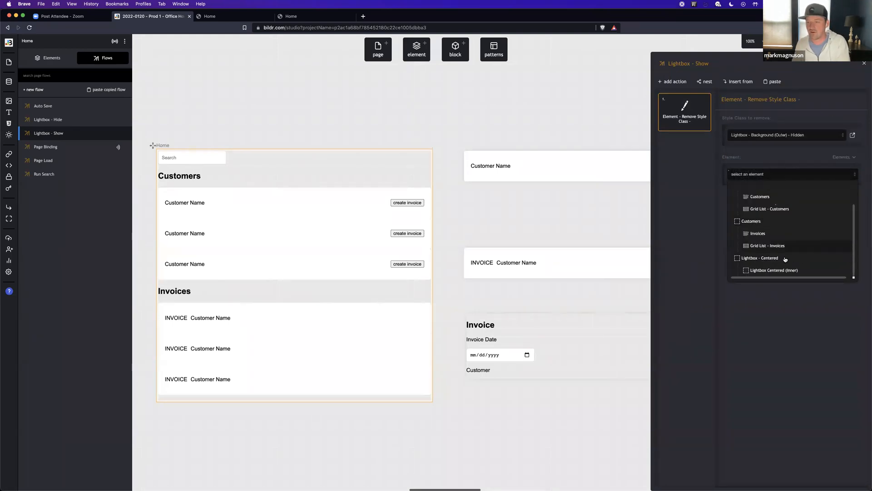
{"action": "left_click", "coordinate": [786, 262]}
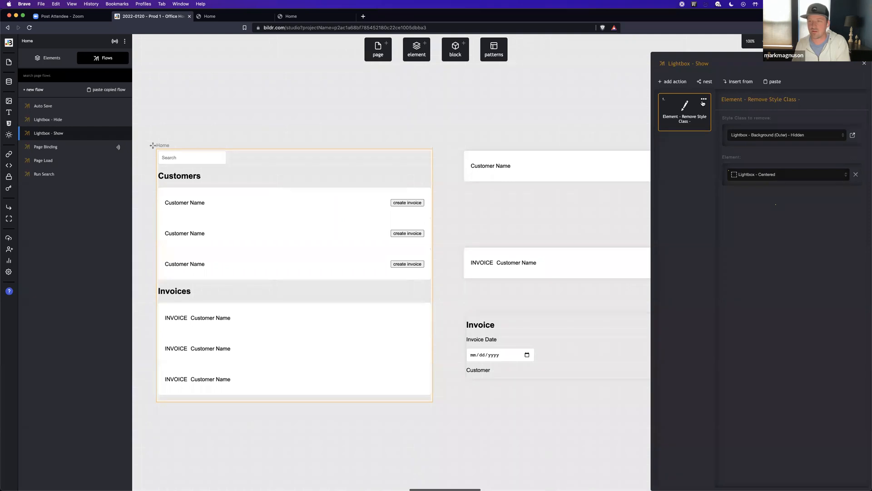
Step: Duplicate the remove style class action and set it to remove Lightbox - Box (Inner) - Centered - Hidden from Lightbox Centered (Inner)
{"action": "left_click", "coordinate": [703, 98]}
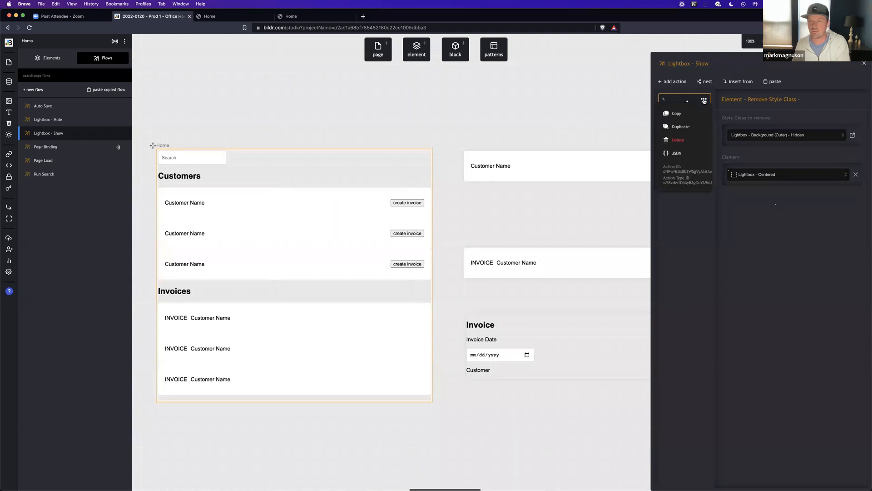
{"action": "left_click", "coordinate": [768, 135]}
{"action": "left_click", "coordinate": [780, 160]}
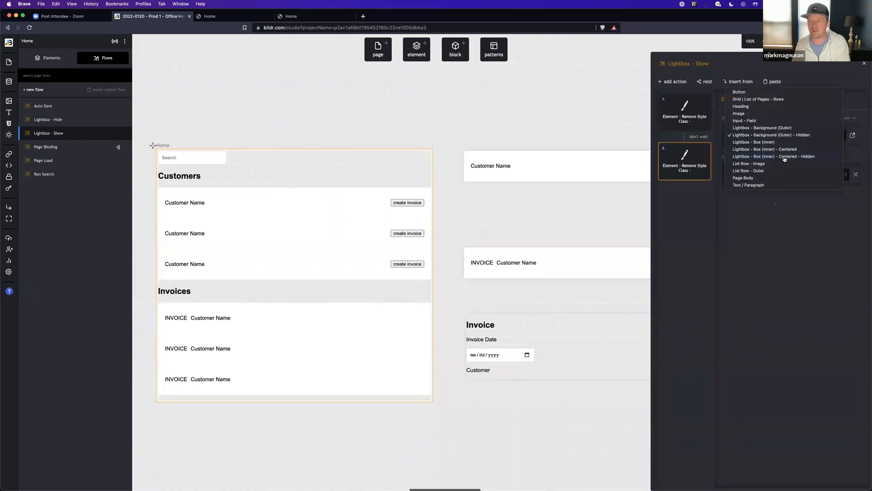
{"action": "left_click", "coordinate": [740, 174]}
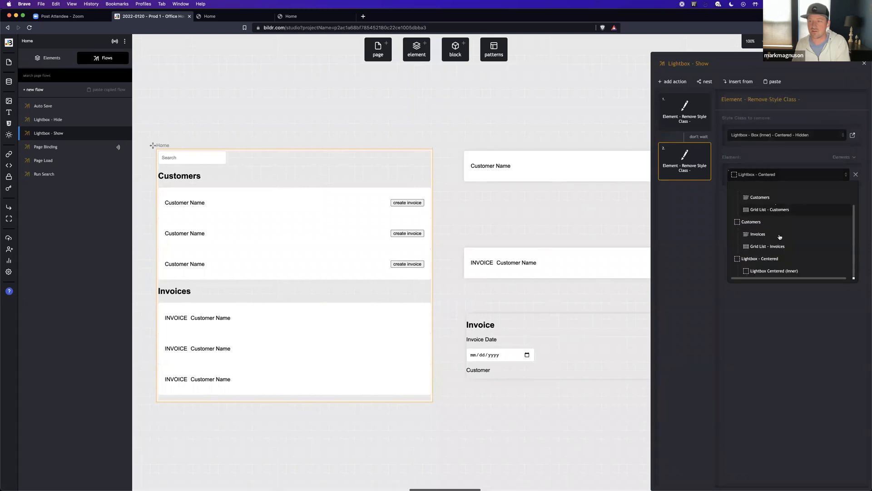
{"action": "left_click", "coordinate": [772, 270]}
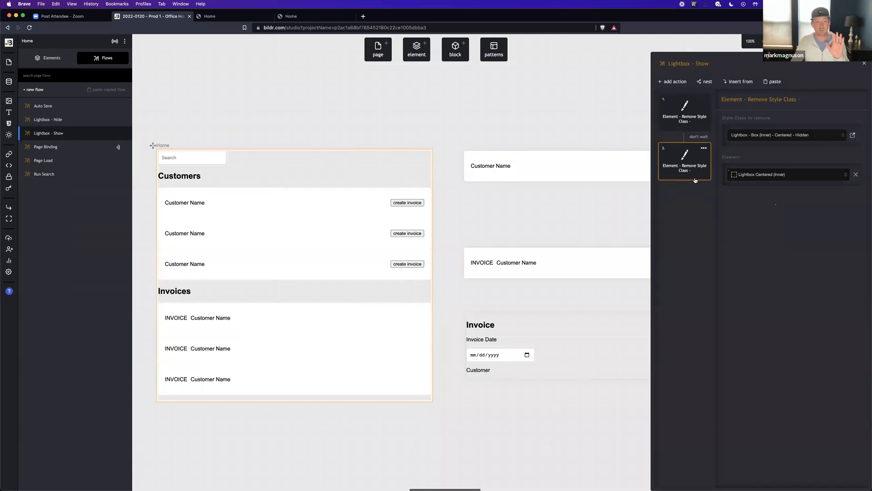
Step: In the Lightbox - Hide flow, add an action adding style class Lightbox - Background (Outer) - Hidden to the Lightbox - Centered element
{"action": "left_click", "coordinate": [81, 121]}
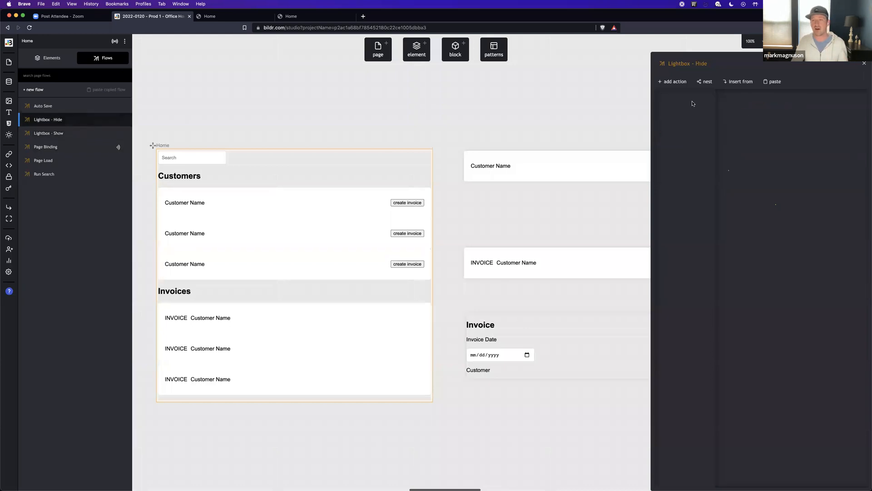
{"action": "left_click", "coordinate": [673, 82]}
{"action": "type", "text": "add c"}
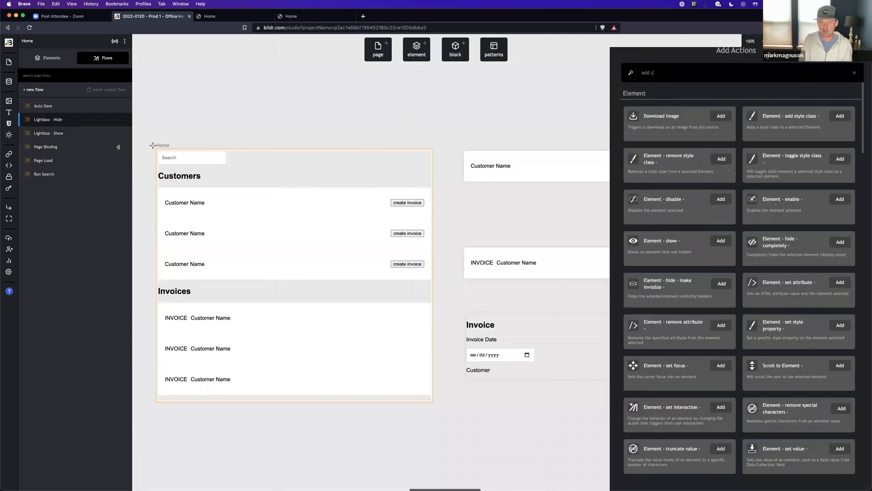
{"action": "type", "text": "d"}
{"action": "left_click", "coordinate": [697, 117]}
{"action": "left_click", "coordinate": [750, 136]}
{"action": "left_click", "coordinate": [782, 179]}
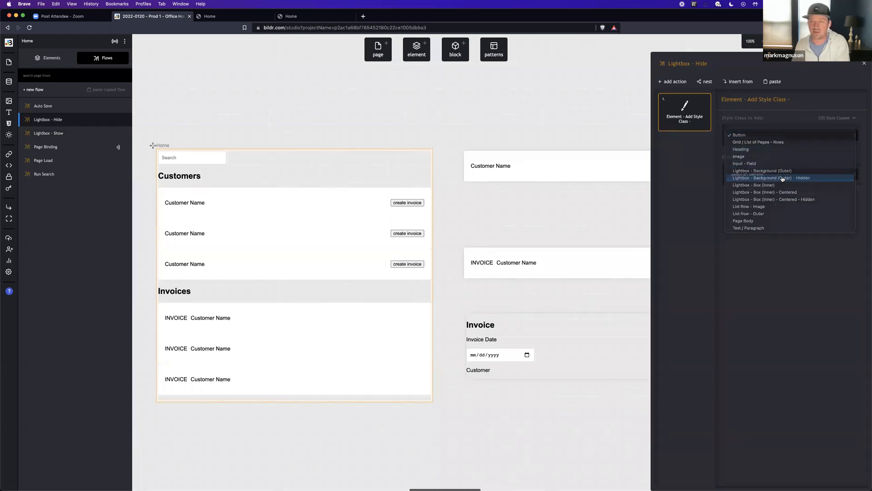
{"action": "left_click", "coordinate": [776, 177]}
{"action": "scroll", "coordinate": [786, 230], "scroll_direction": "down", "scroll_amount": 3}
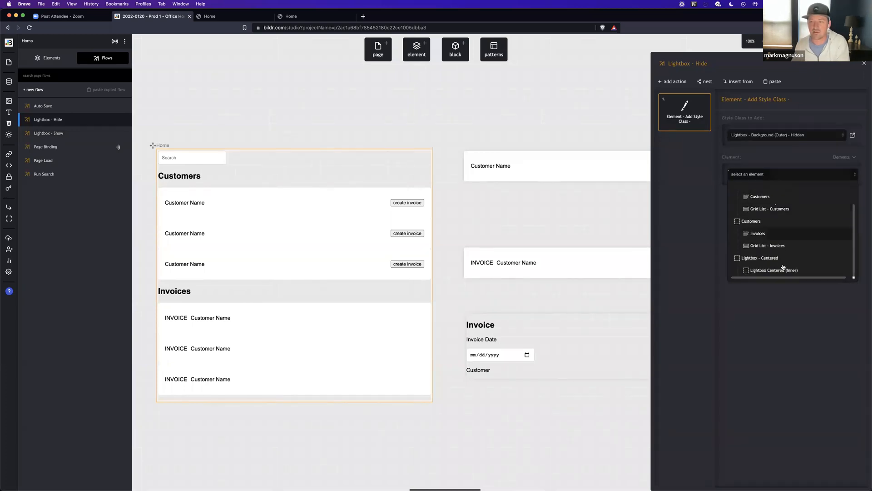
{"action": "left_click", "coordinate": [782, 263]}
Step: Duplicate the add style class action and set it to add Lightbox - Box (Inner) - Centered - Hidden to Lightbox Centered (Inner)
{"action": "left_click", "coordinate": [704, 101]}
{"action": "left_click", "coordinate": [677, 121]}
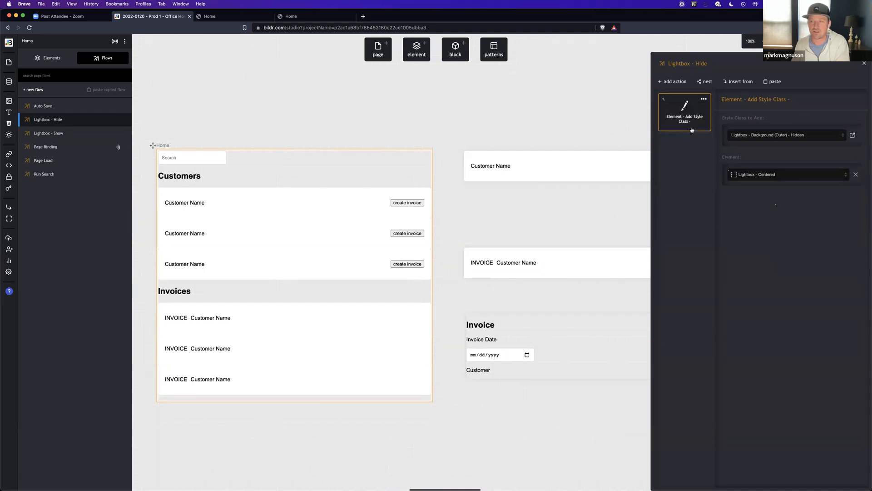
{"action": "left_click", "coordinate": [761, 137]}
{"action": "left_click", "coordinate": [760, 155]}
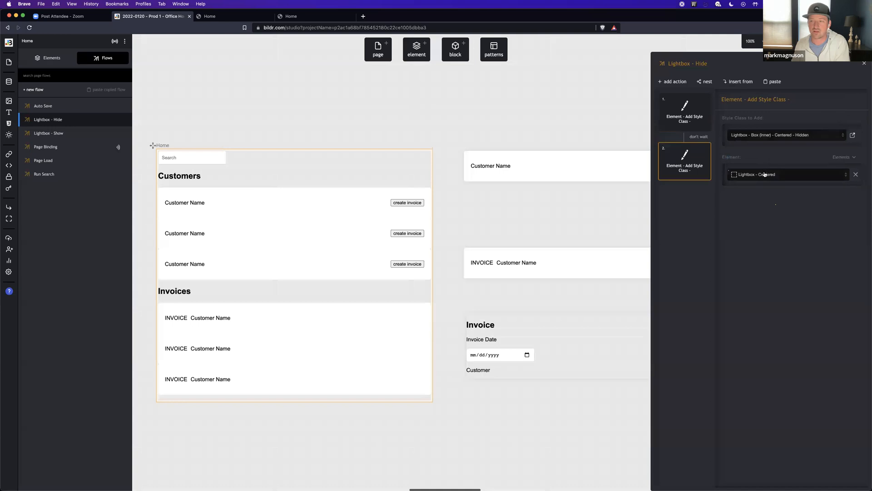
{"action": "left_click", "coordinate": [764, 174]}
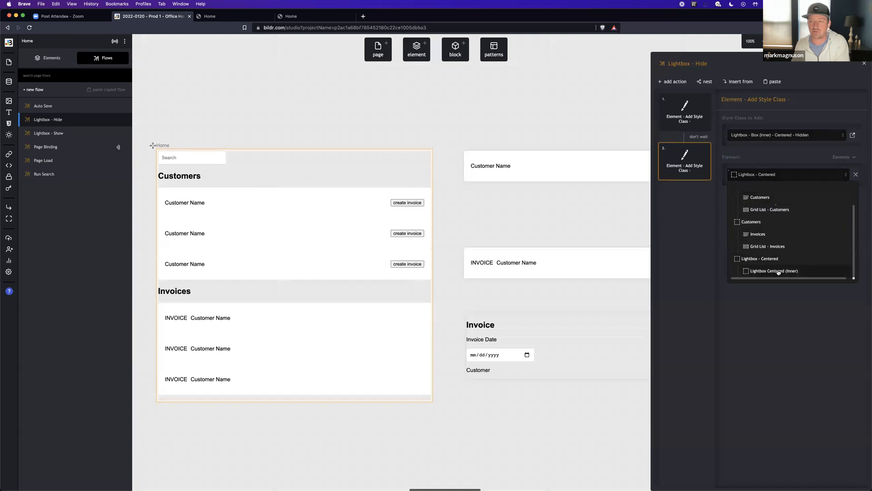
{"action": "left_click", "coordinate": [778, 271]}
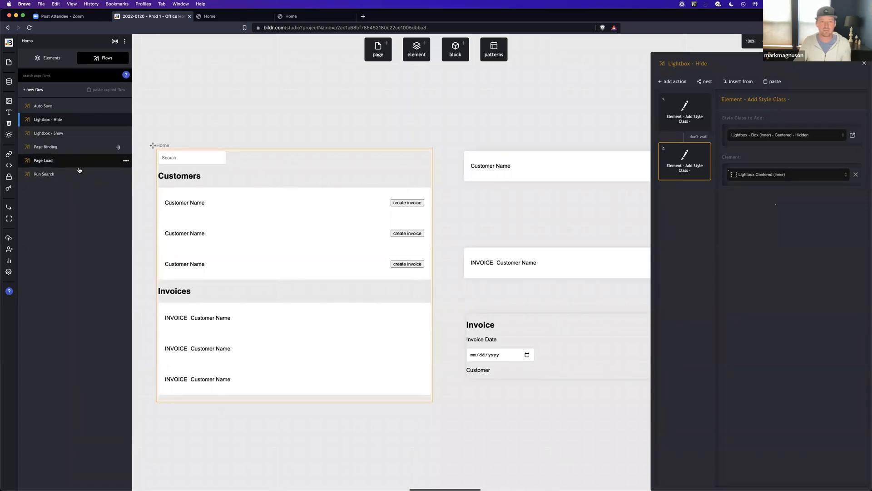
Step: Create a new flow named "Open Invoice Detail" on the click event of the Invoice Row page's Grid Row
{"action": "left_click", "coordinate": [52, 59]}
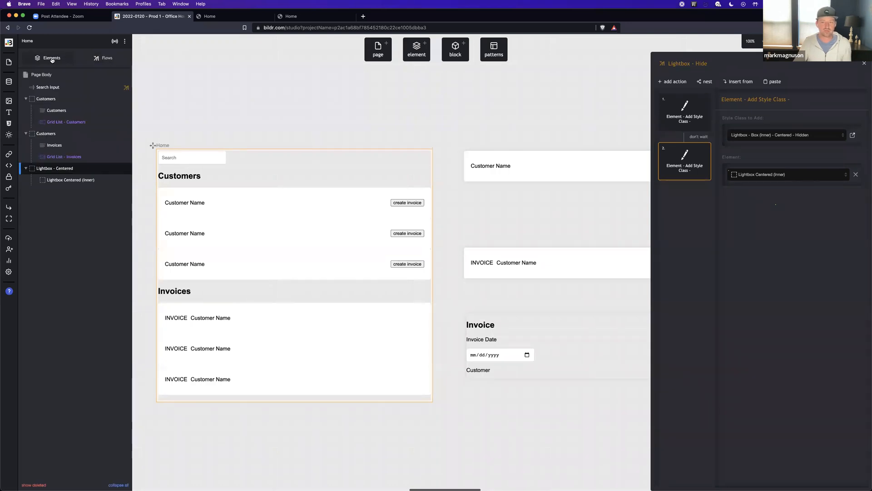
{"action": "scroll", "coordinate": [547, 320], "scroll_direction": "right", "scroll_amount": 6}
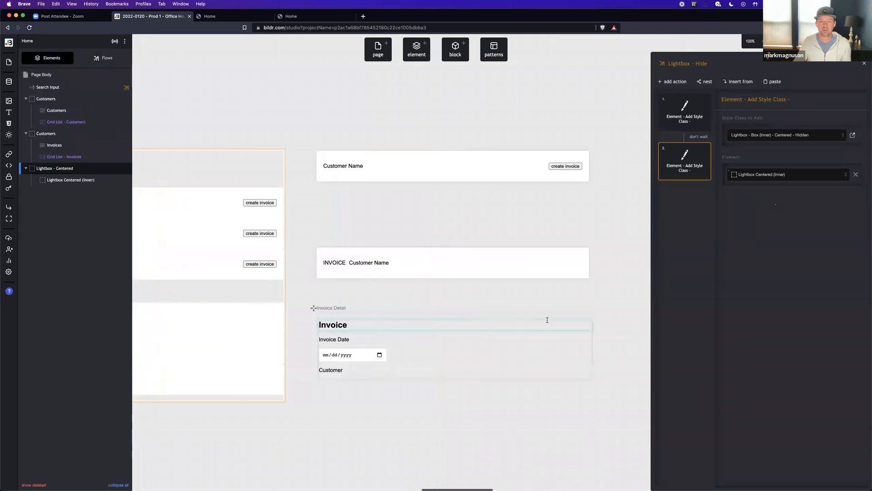
{"action": "left_click", "coordinate": [355, 277]}
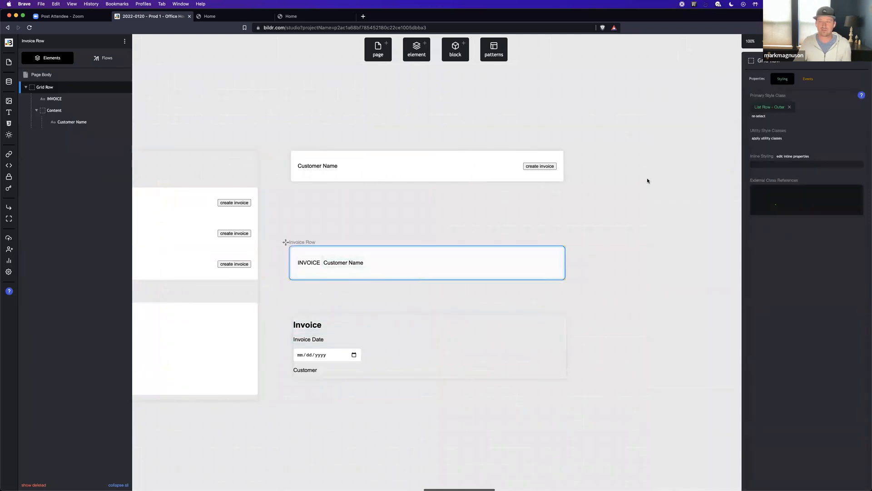
{"action": "left_click", "coordinate": [809, 80]}
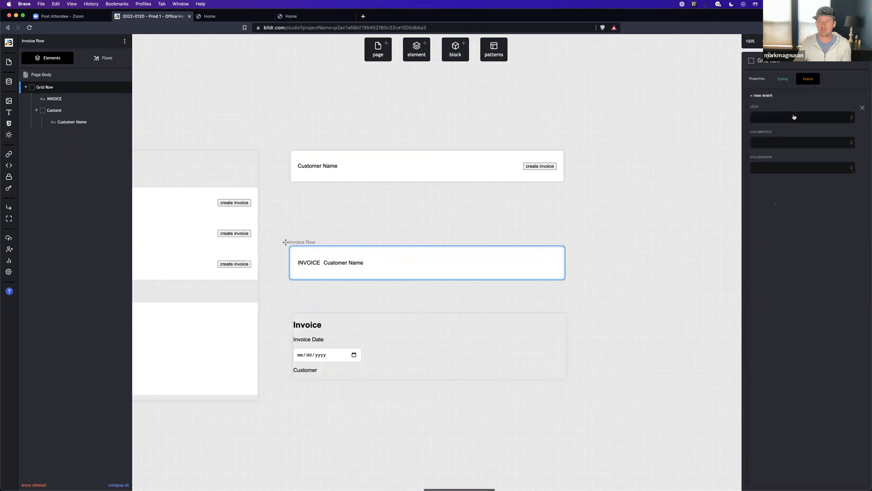
{"action": "left_click", "coordinate": [794, 117]}
{"action": "left_click", "coordinate": [795, 126]}
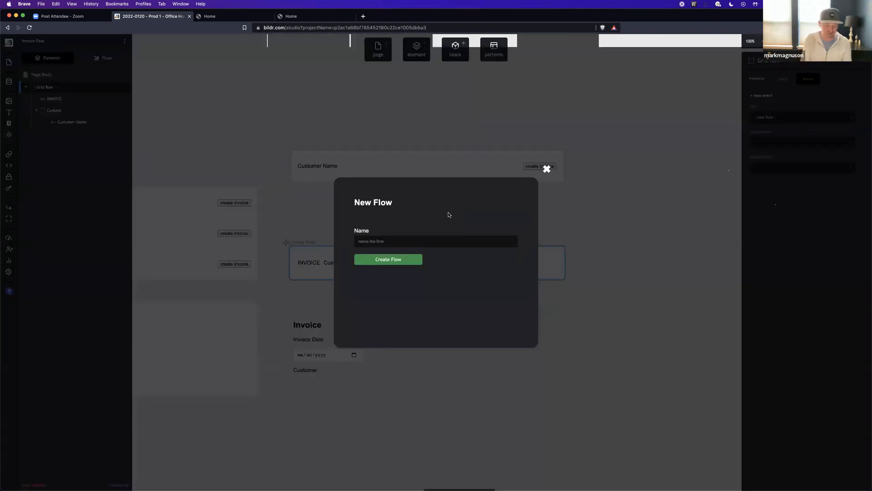
{"action": "type", "text": "oice Detail"}
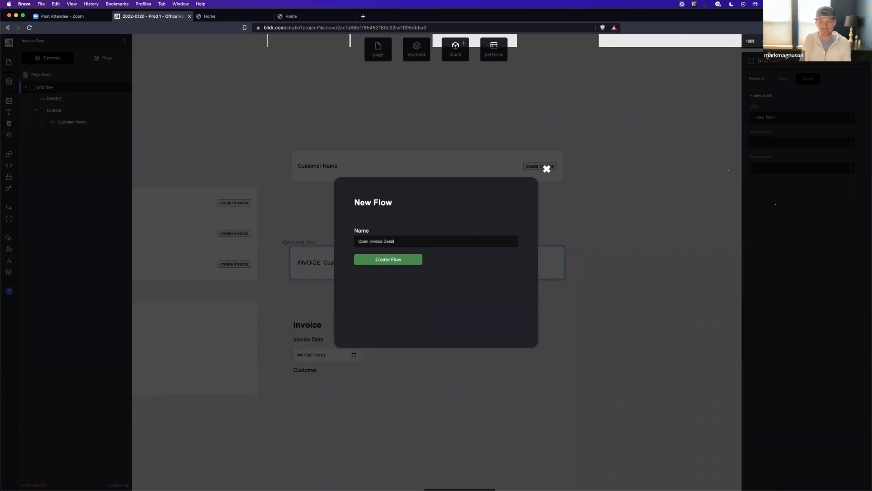
{"action": "key", "text": "Return"}
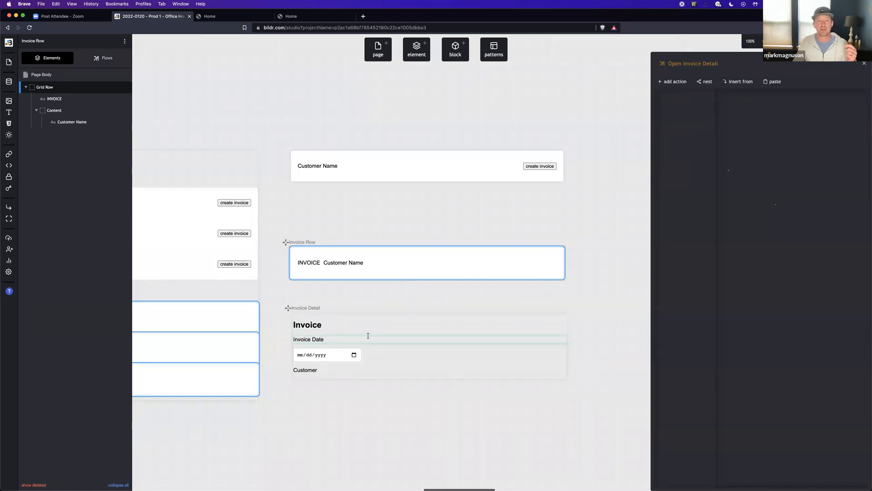
Step: Add an Open page into Container action that opens Invoice Detail in the Home page's Lightbox Centered (Inner) element
{"action": "scroll", "coordinate": [267, 275], "scroll_direction": "left", "scroll_amount": 4}
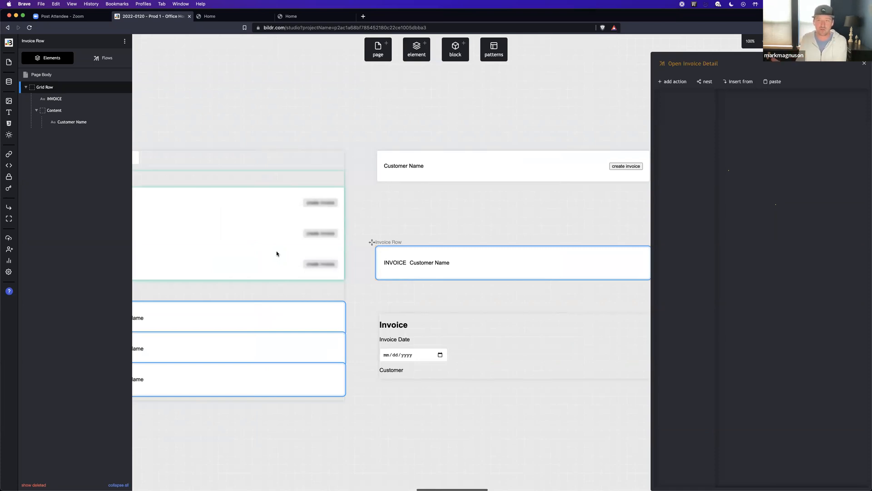
{"action": "left_click", "coordinate": [674, 90]}
{"action": "type", "text": "open page"}
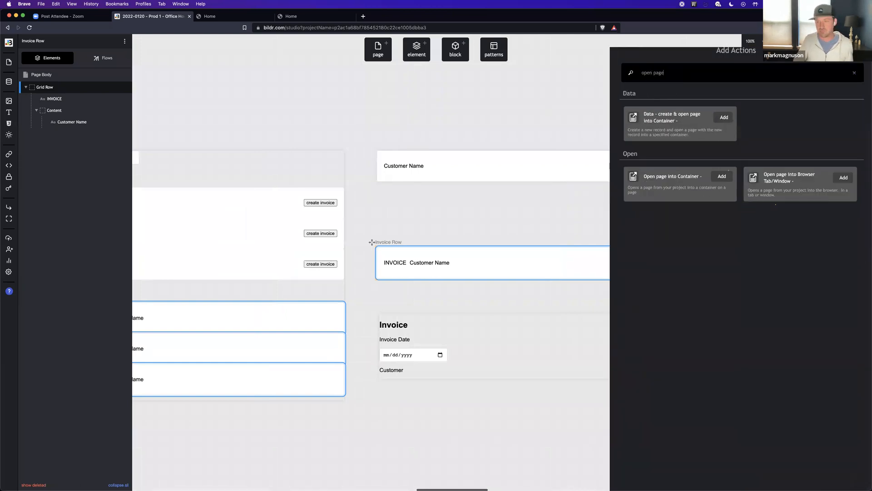
{"action": "left_click", "coordinate": [673, 178]}
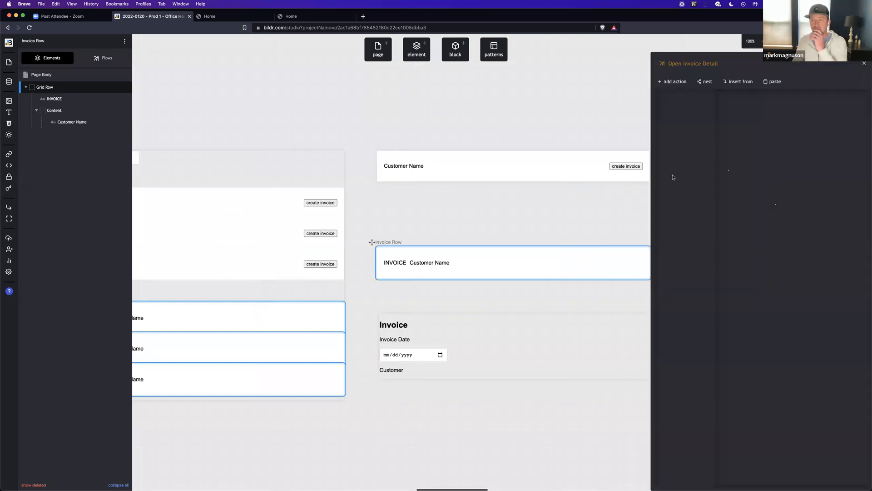
{"action": "left_click", "coordinate": [781, 139]}
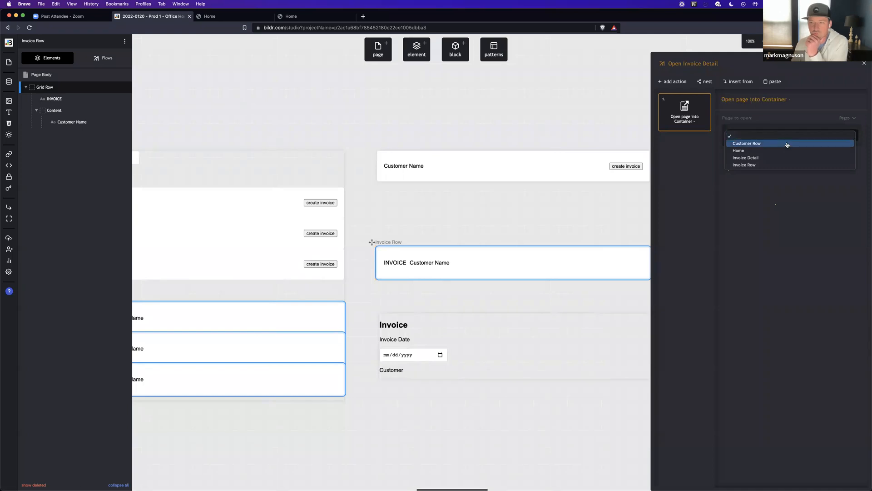
{"action": "left_click", "coordinate": [770, 157]}
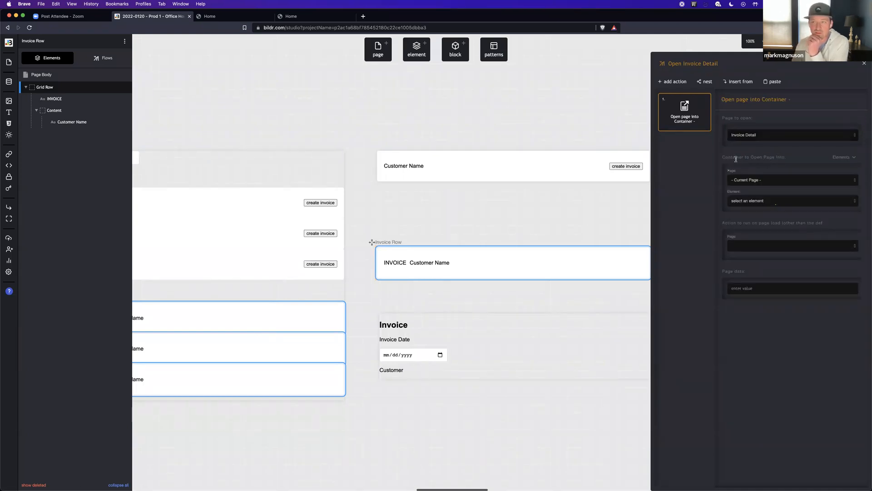
{"action": "left_click", "coordinate": [762, 178]}
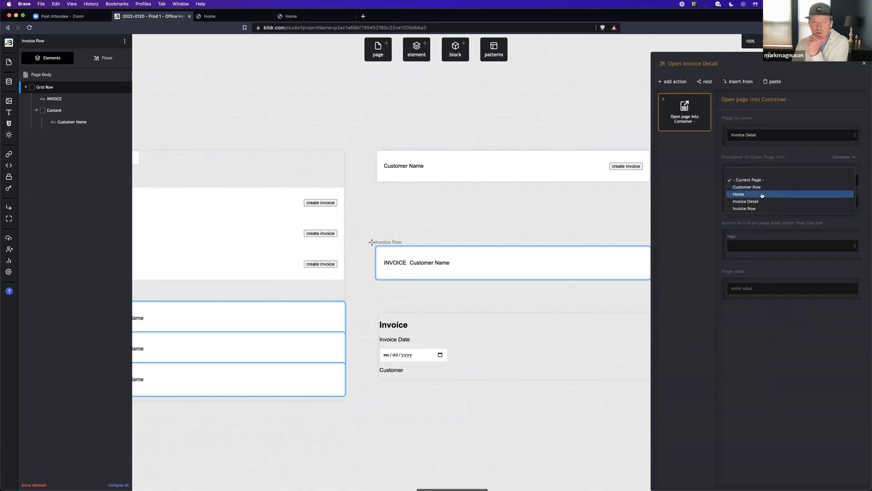
{"action": "left_click", "coordinate": [762, 194]}
{"action": "left_click", "coordinate": [762, 201]}
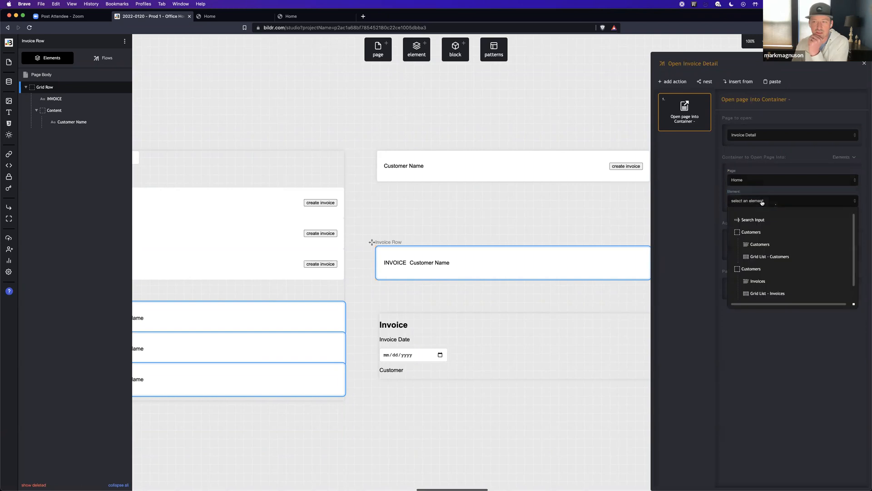
{"action": "scroll", "coordinate": [768, 245], "scroll_direction": "down", "scroll_amount": 2}
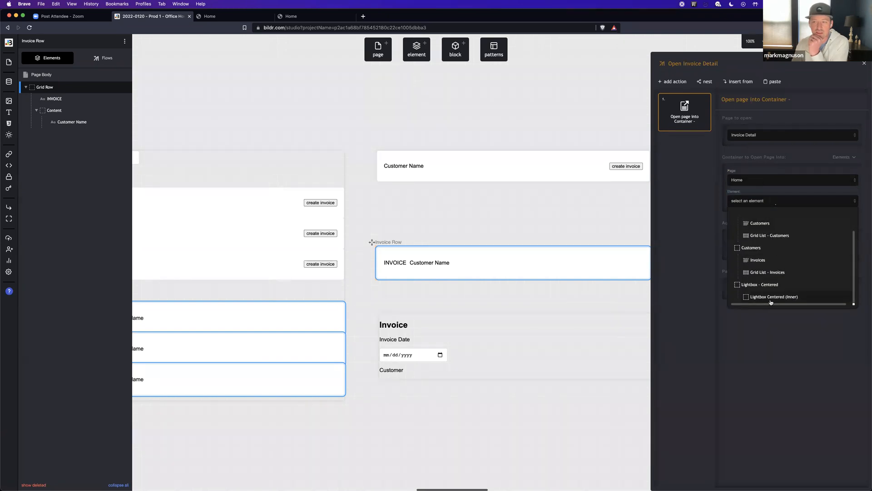
{"action": "left_click", "coordinate": [780, 298]}
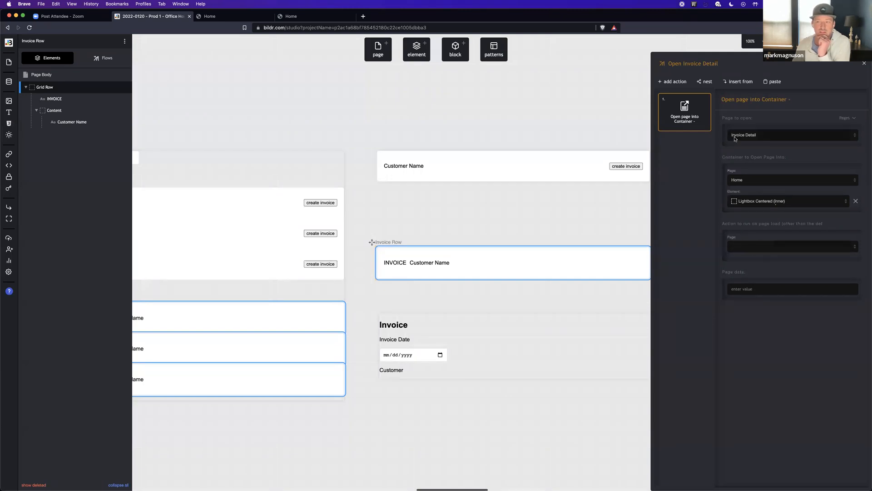
{"action": "left_click", "coordinate": [748, 251]}
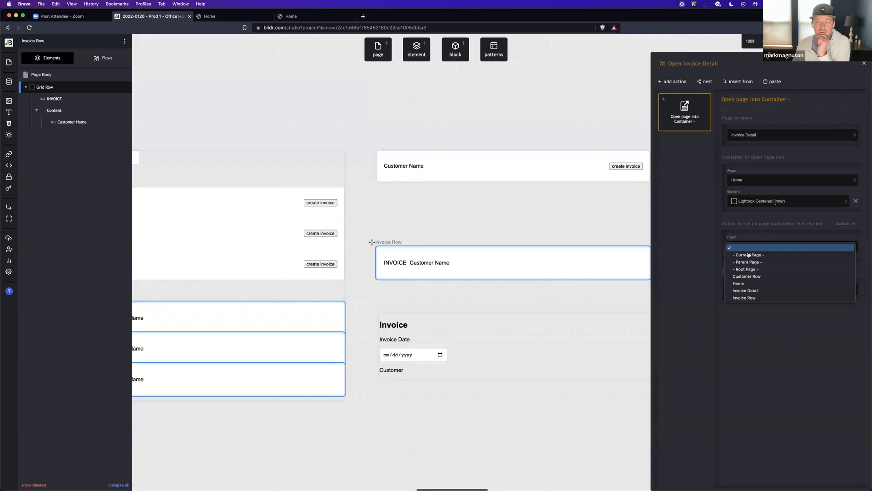
{"action": "left_click", "coordinate": [755, 292]}
{"action": "left_click", "coordinate": [756, 271]}
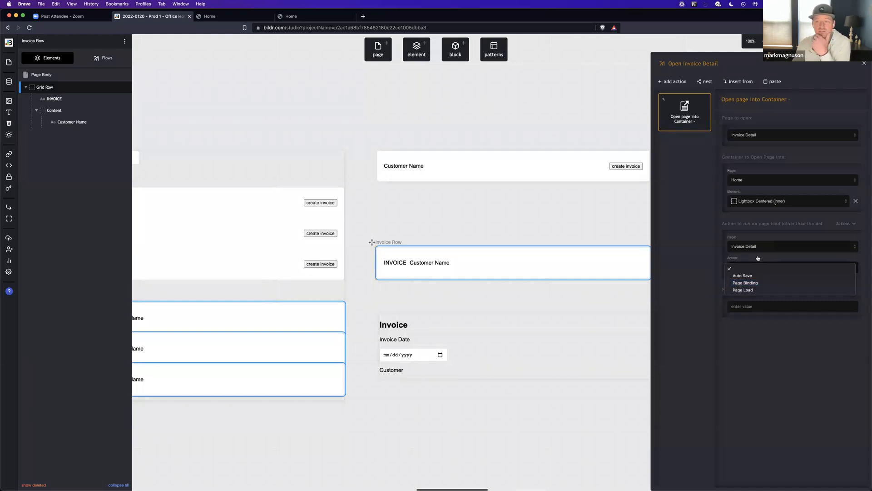
{"action": "left_click", "coordinate": [730, 261]}
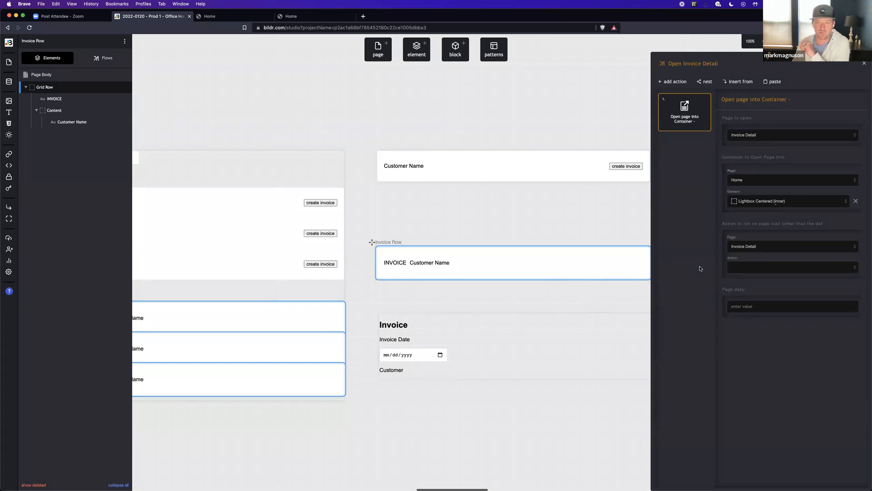
{"action": "left_click", "coordinate": [753, 247]}
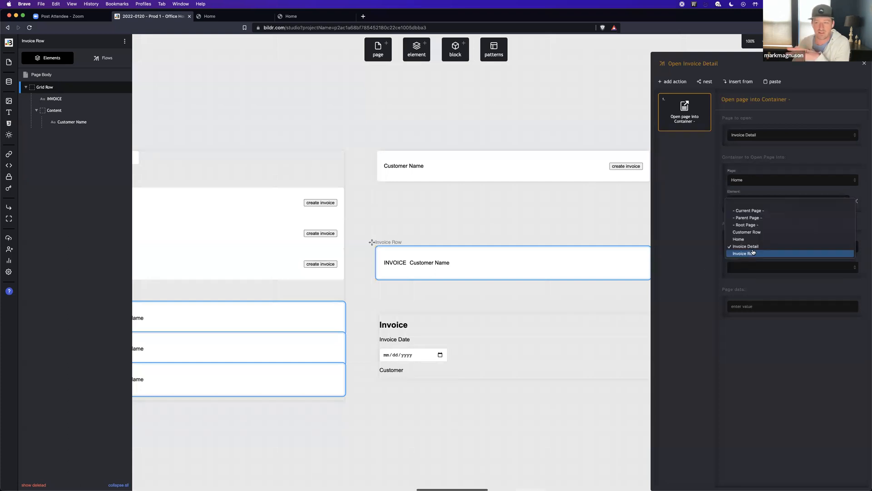
{"action": "left_click", "coordinate": [756, 204]}
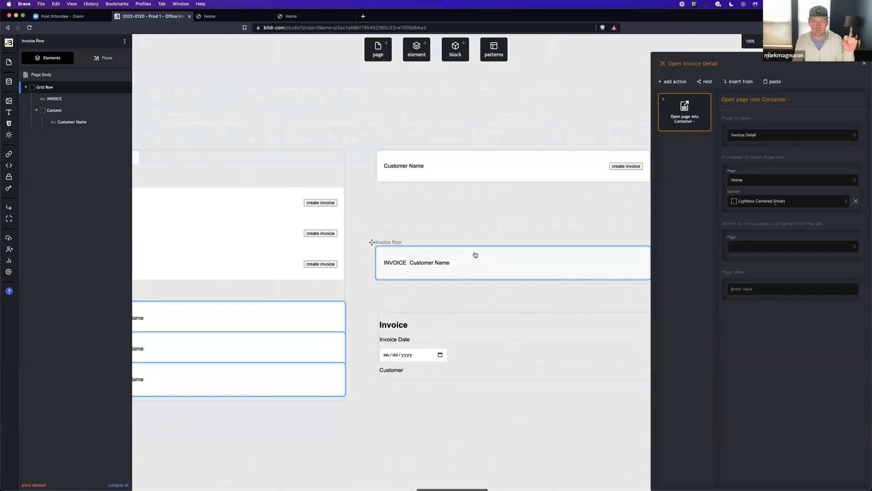
Step: Add a Run flow on page action to the Open Invoice Detail flow that runs Lightbox - Show on the Home page
{"action": "mouse_move", "coordinate": [688, 118]}
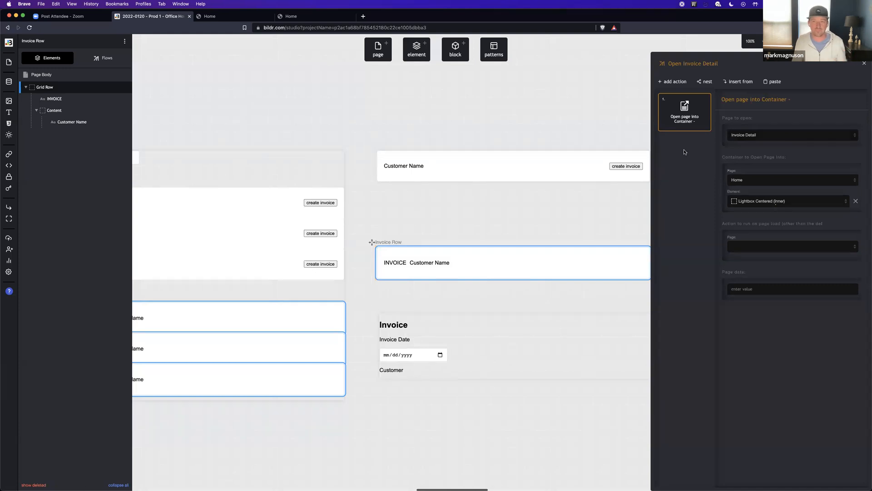
{"action": "left_click", "coordinate": [672, 83]}
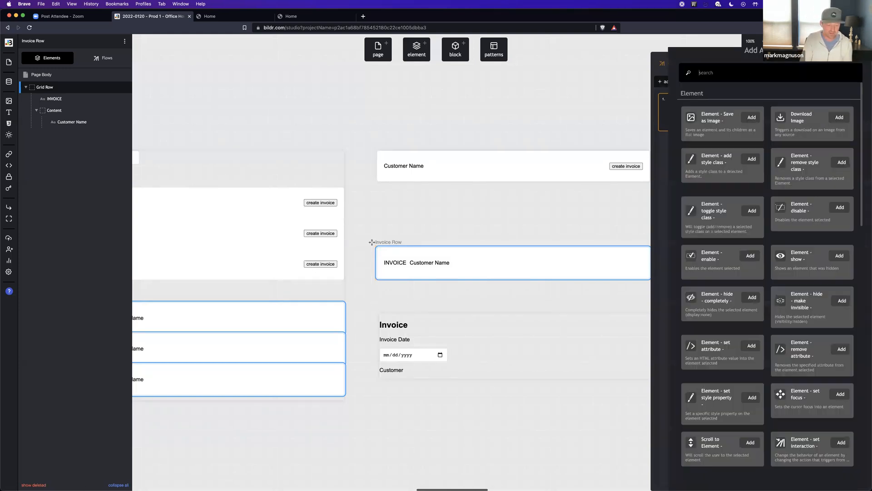
{"action": "type", "text": "run flo"}
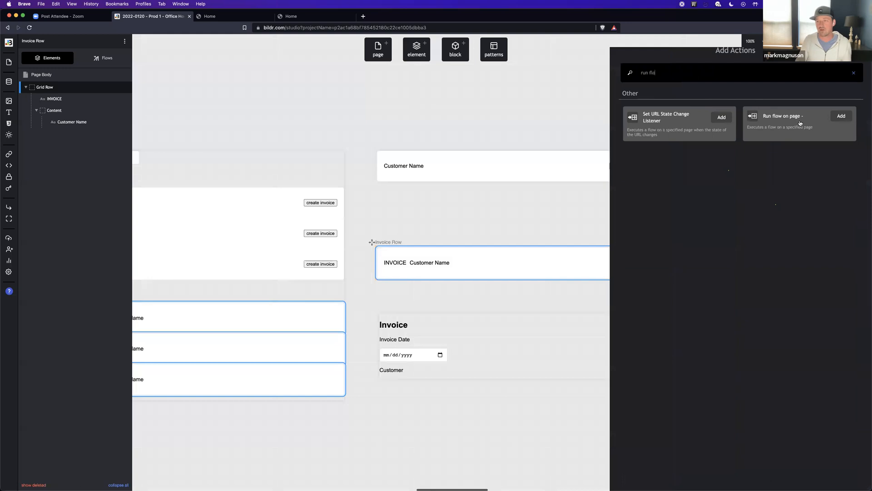
{"action": "left_click", "coordinate": [840, 116]}
{"action": "left_click", "coordinate": [765, 144]}
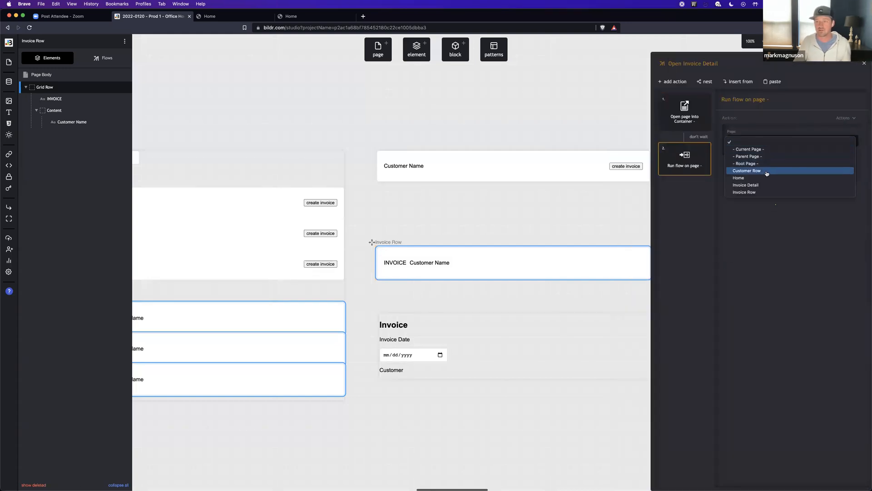
{"action": "left_click", "coordinate": [768, 178]}
{"action": "left_click", "coordinate": [772, 163]}
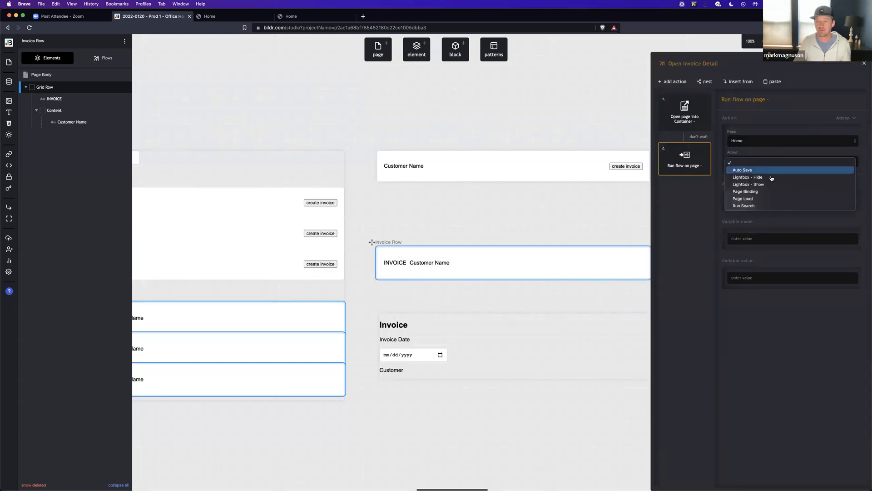
{"action": "left_click", "coordinate": [774, 185]}
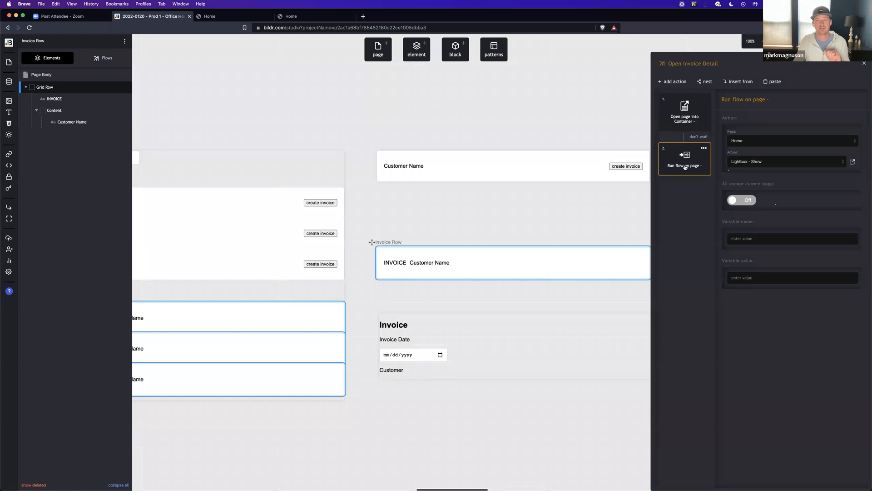
Step: Test opening an invoice from the published Home page, reload it, open an invoice again, and return to the studio
{"action": "left_click", "coordinate": [213, 16]}
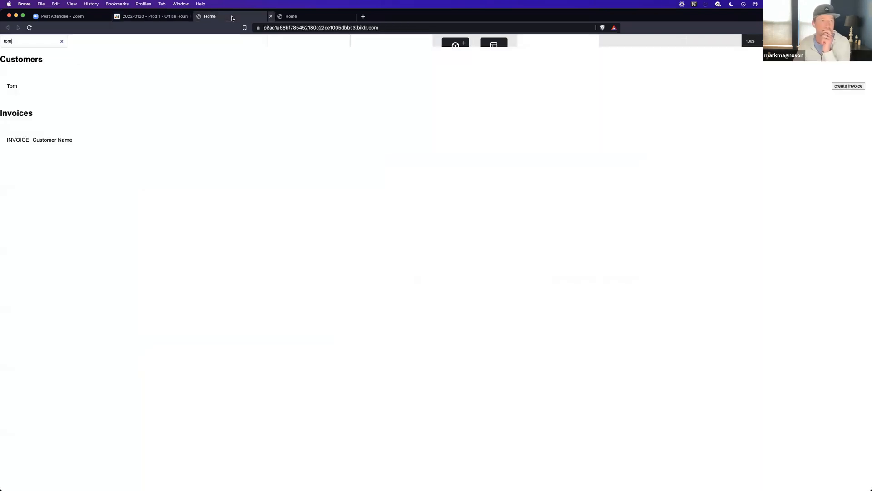
{"action": "left_click", "coordinate": [95, 142]}
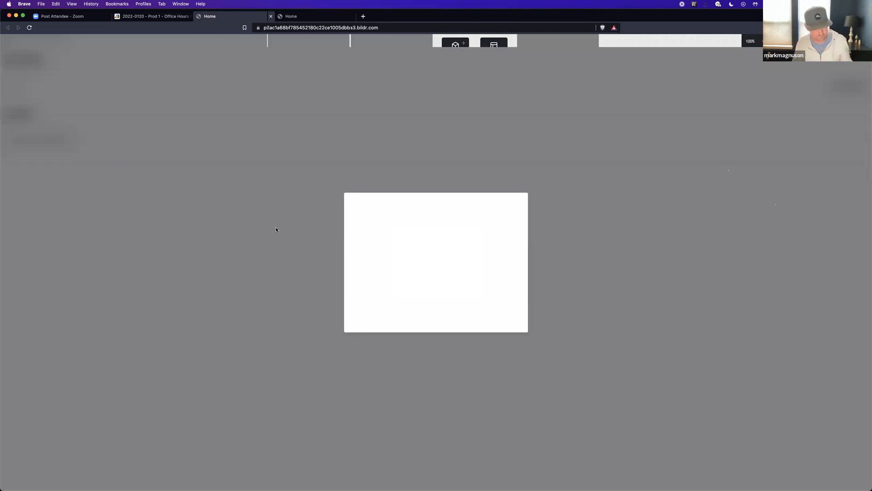
{"action": "key", "text": "super+r"}
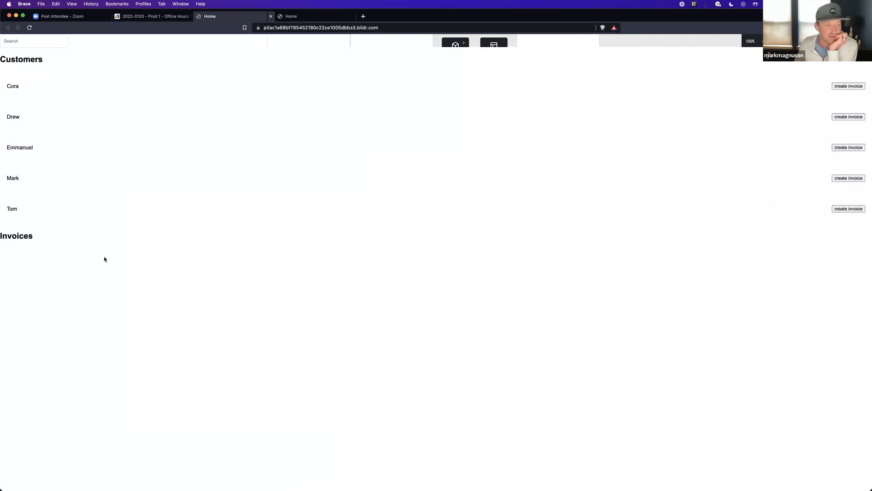
{"action": "left_click", "coordinate": [106, 271]}
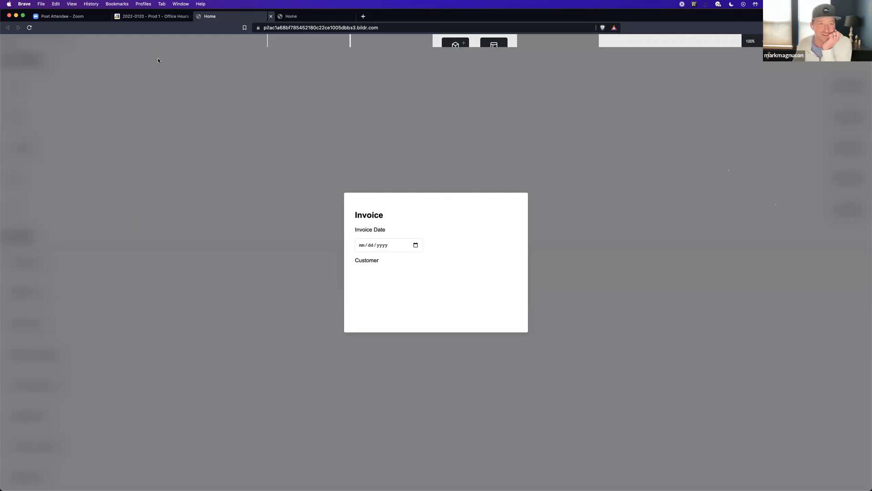
{"action": "left_click", "coordinate": [150, 18]}
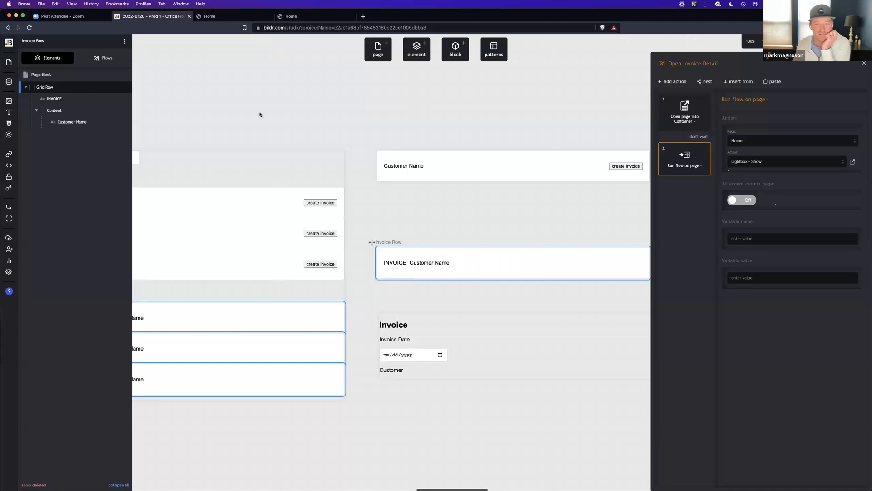
{"action": "scroll", "coordinate": [260, 115], "scroll_direction": "left", "scroll_amount": 3}
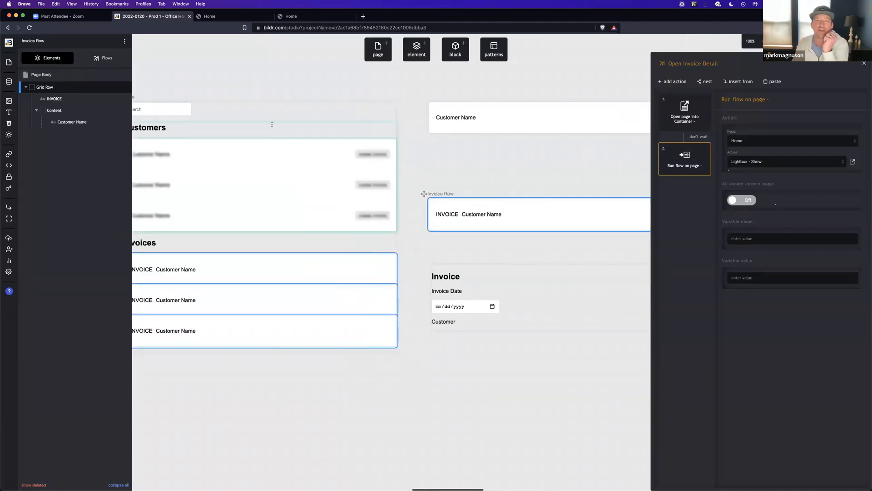
{"action": "left_click", "coordinate": [151, 105]}
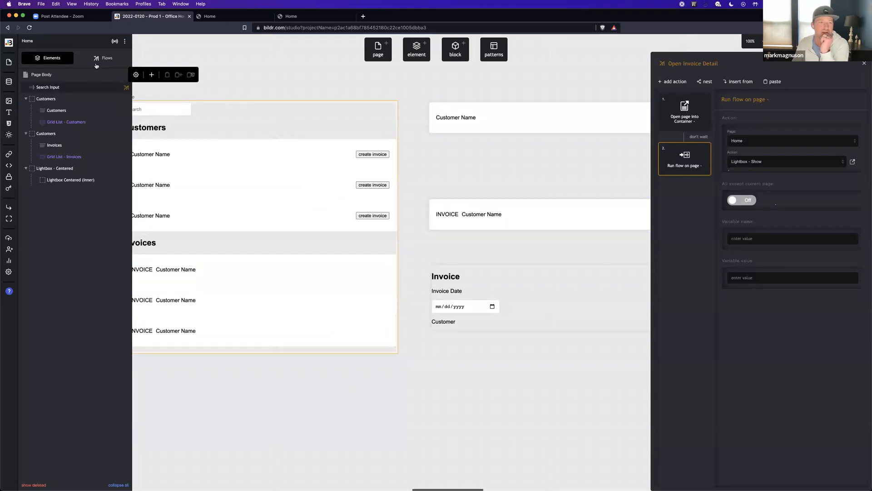
{"action": "left_click", "coordinate": [83, 170]}
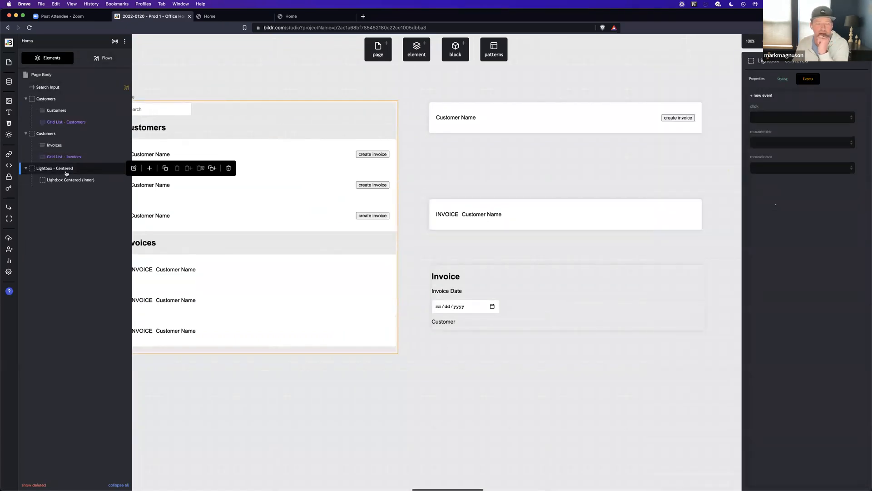
{"action": "left_click", "coordinate": [791, 115]}
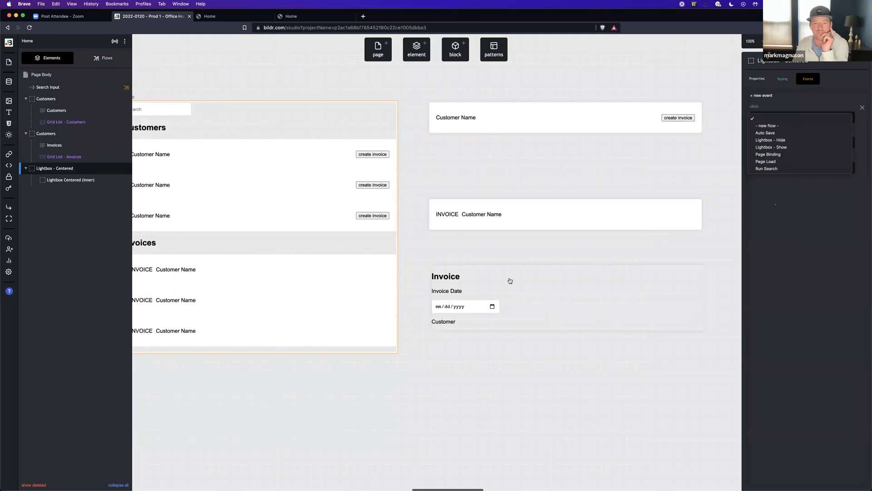
{"action": "left_click", "coordinate": [511, 280]}
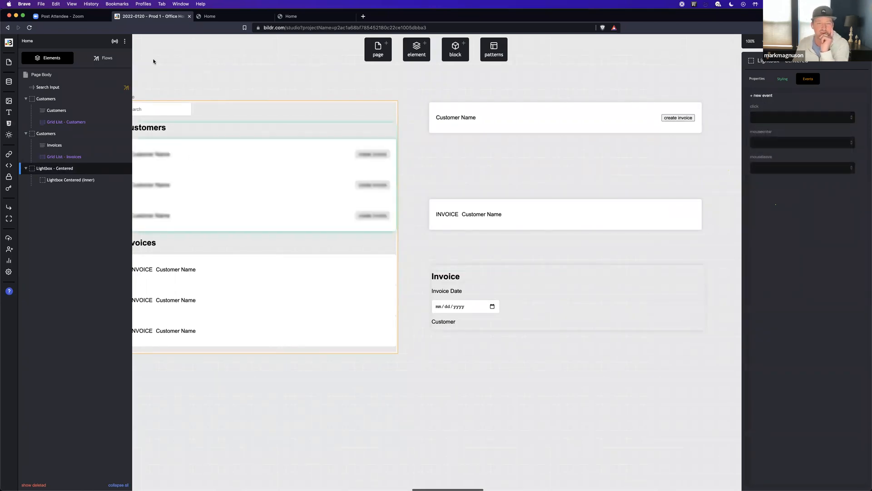
Step: Add a Heading element above the Invoice title on the Invoice Detail page and set its text to "X"
{"action": "left_click", "coordinate": [512, 279]}
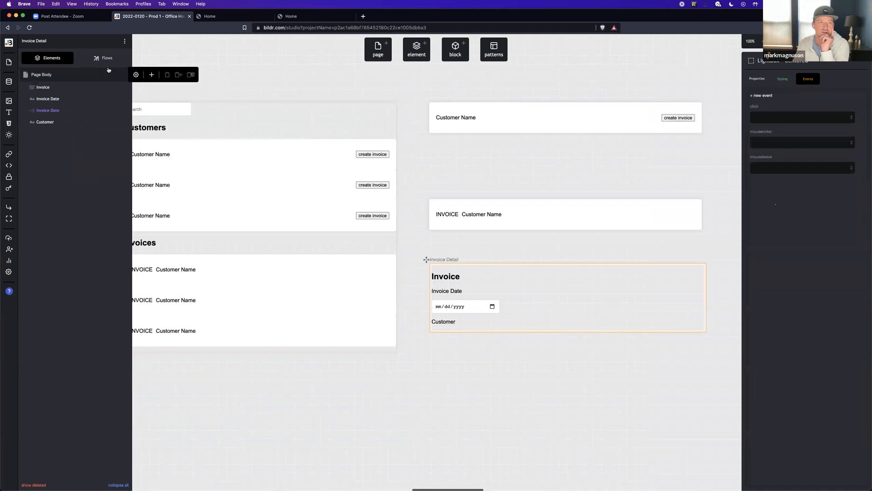
{"action": "left_click", "coordinate": [415, 55]}
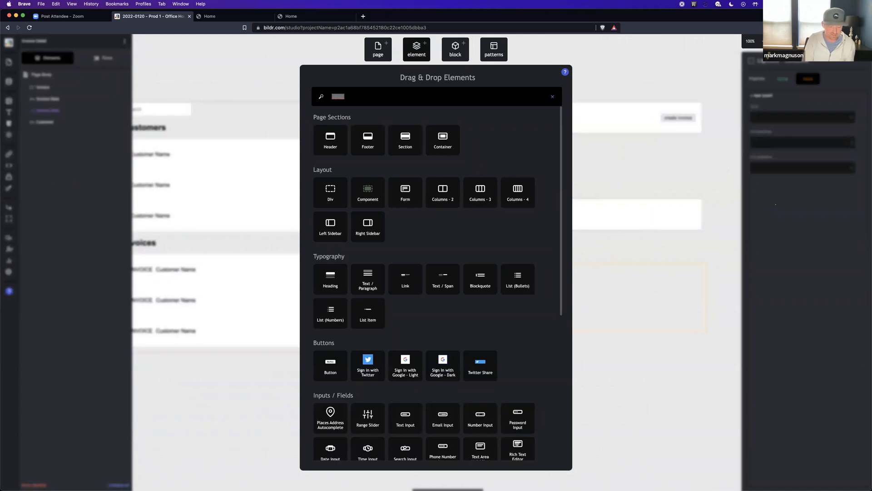
{"action": "type", "text": "head"}
{"action": "left_click_drag", "start_coordinate": [325, 193], "coordinate": [498, 275]}
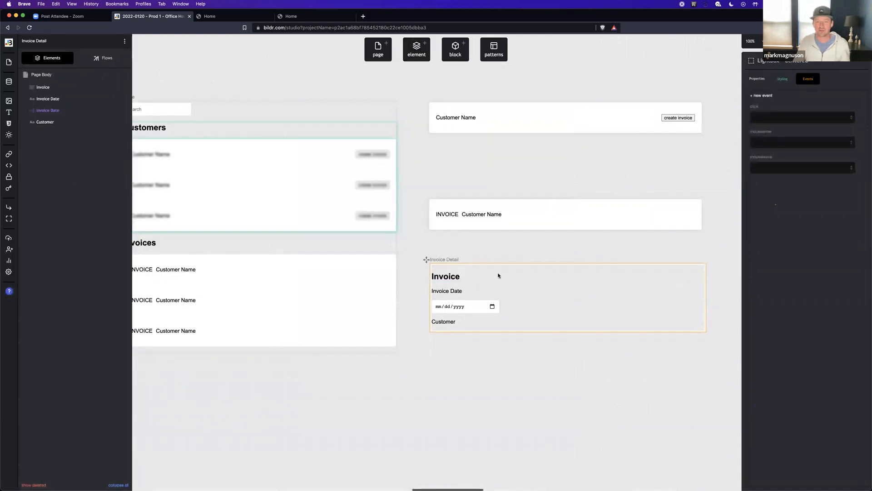
{"action": "double_click", "coordinate": [502, 277]}
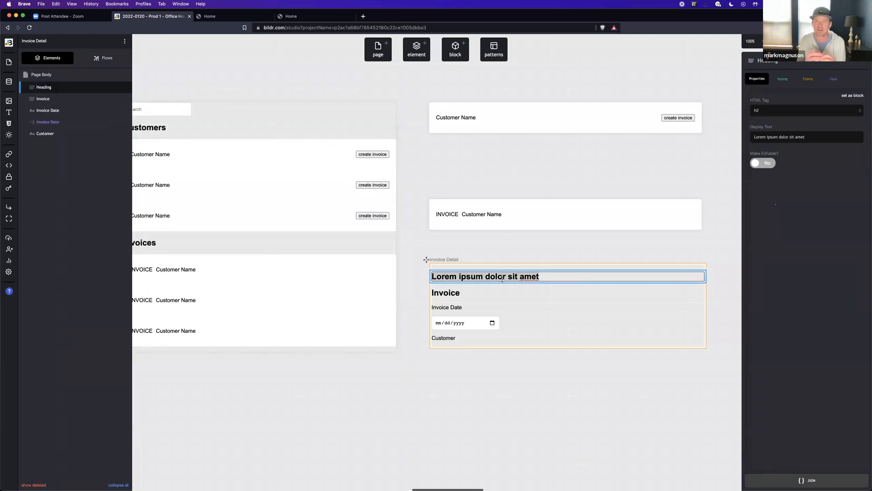
{"action": "type", "text": "X"}
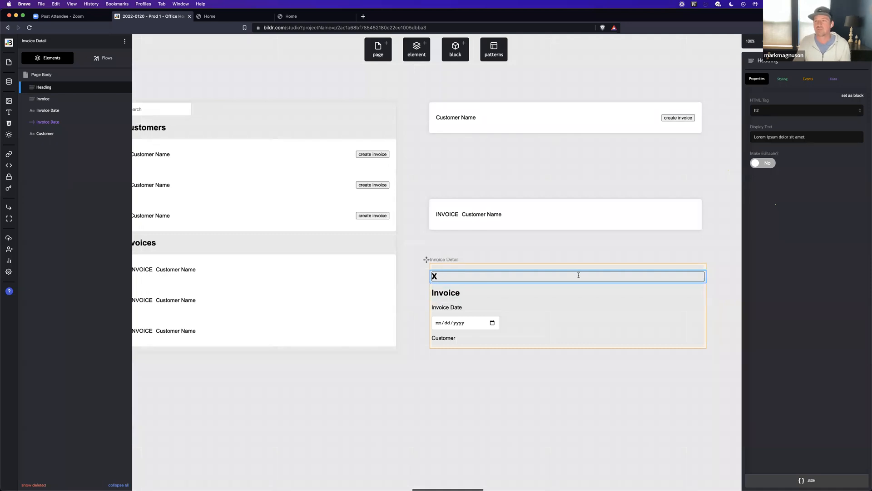
{"action": "left_click", "coordinate": [778, 80]}
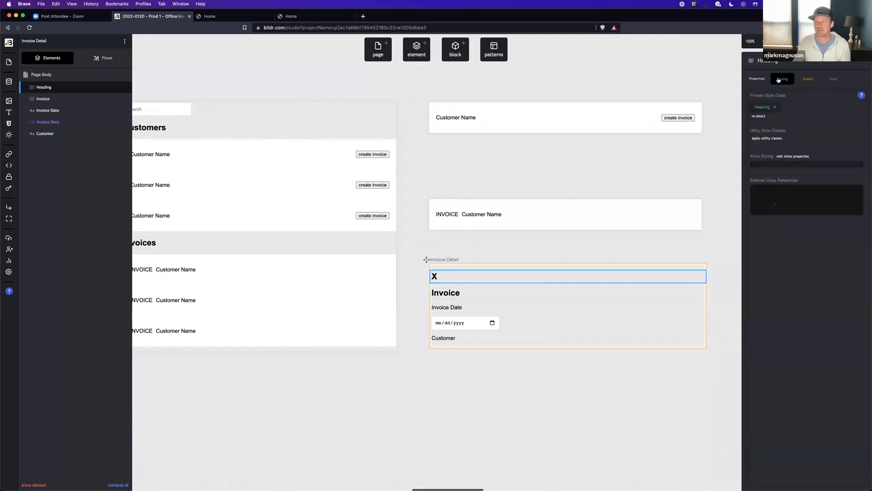
{"action": "left_click", "coordinate": [782, 166]}
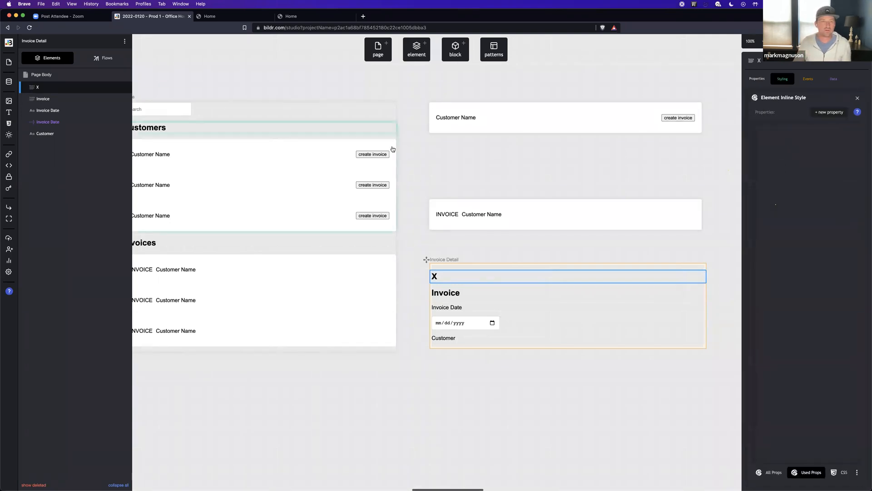
Step: Add a Div to the Invoice Detail page and nest all of the page's existing elements inside it
{"action": "left_click", "coordinate": [409, 60]}
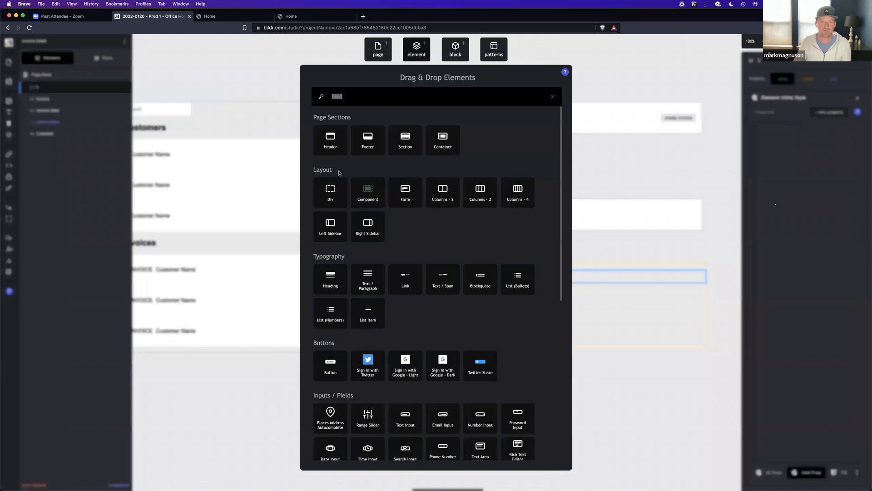
{"action": "left_click_drag", "start_coordinate": [338, 175], "coordinate": [67, 92]}
{"action": "left_click_drag", "start_coordinate": [50, 152], "coordinate": [64, 97]}
Step: Add an inline position property to the X heading and set it to absolute
{"action": "left_click", "coordinate": [789, 80]}
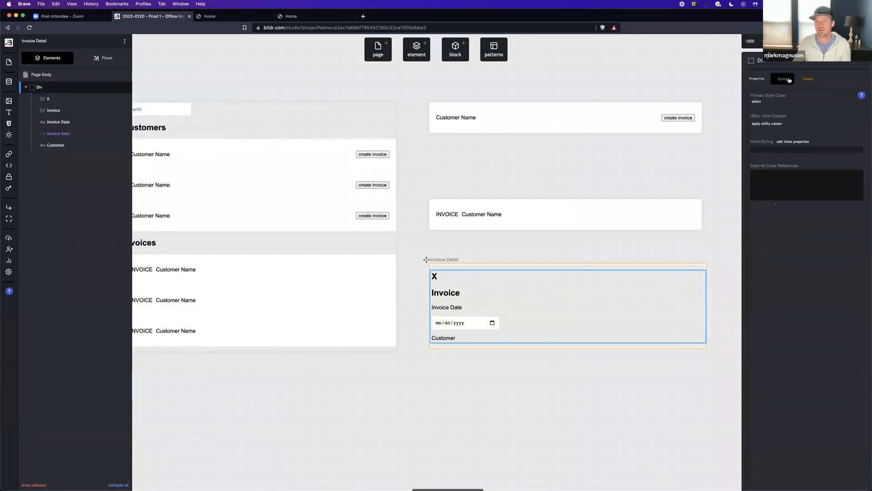
{"action": "left_click", "coordinate": [54, 99]}
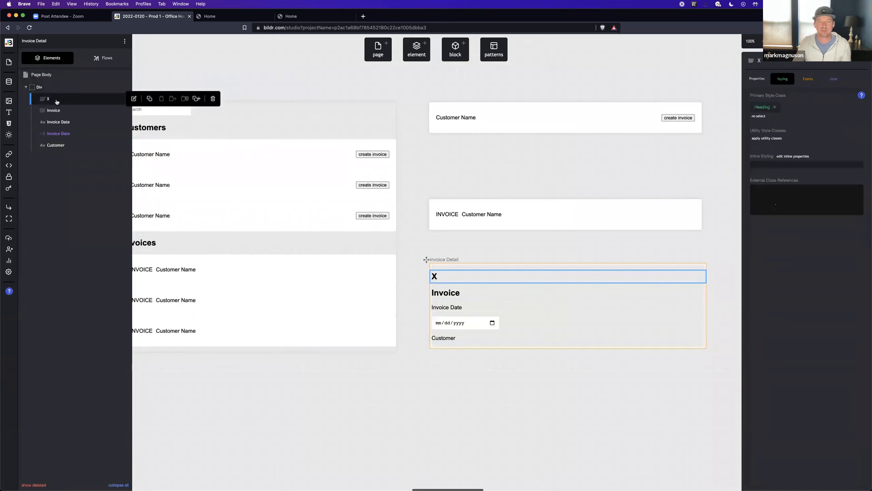
{"action": "left_click", "coordinate": [773, 161]}
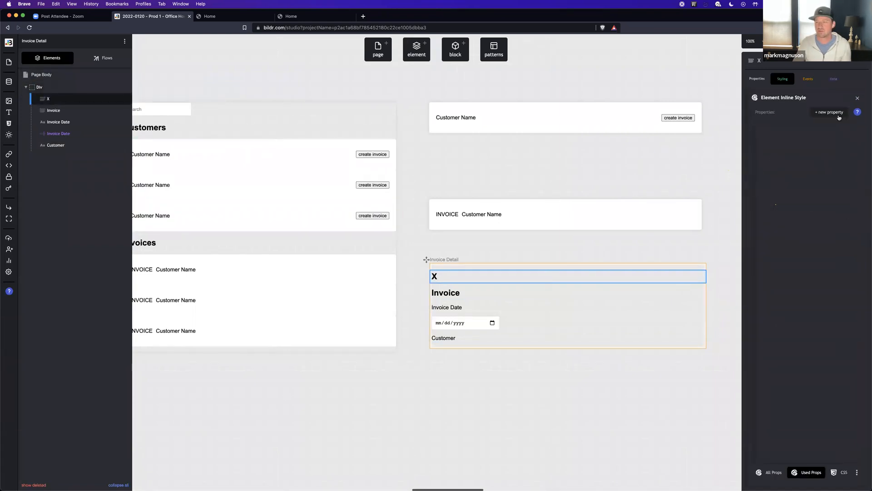
{"action": "left_click", "coordinate": [838, 114]}
{"action": "type", "text": "posi"}
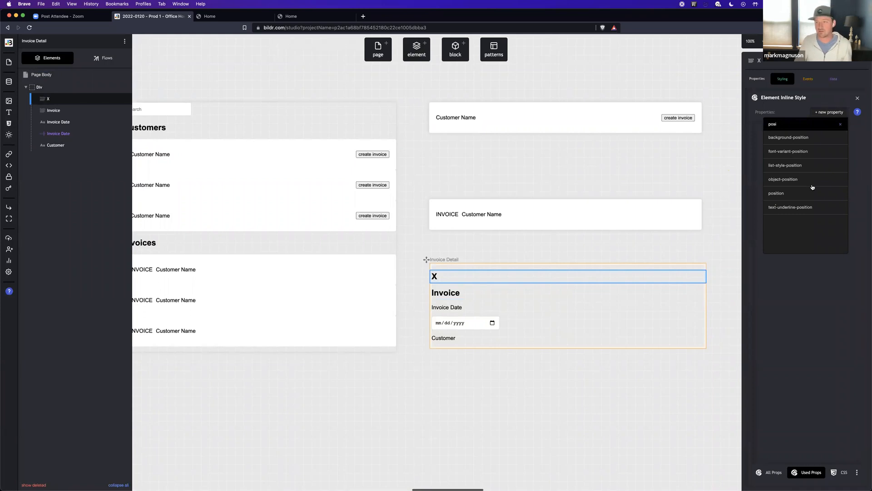
{"action": "left_click", "coordinate": [811, 193]}
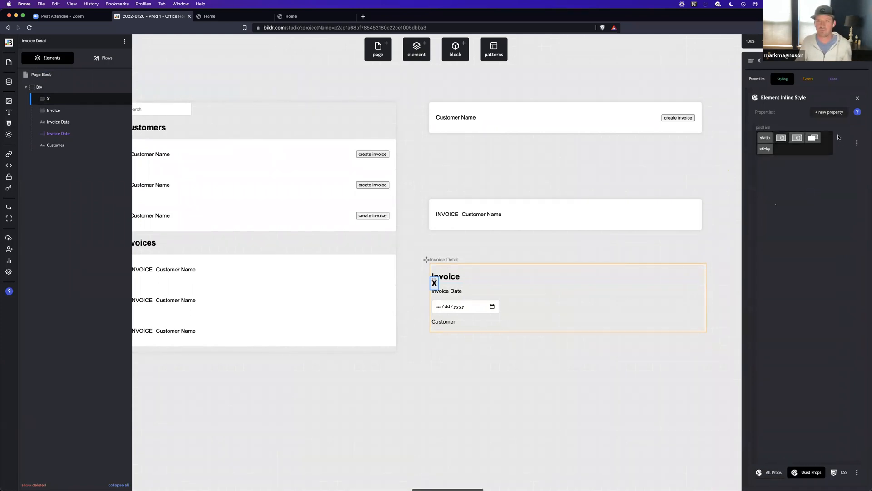
Step: Add inline right and top properties to the X heading, both set to 0 px
{"action": "left_click", "coordinate": [819, 115]}
{"action": "left_click", "coordinate": [828, 112]}
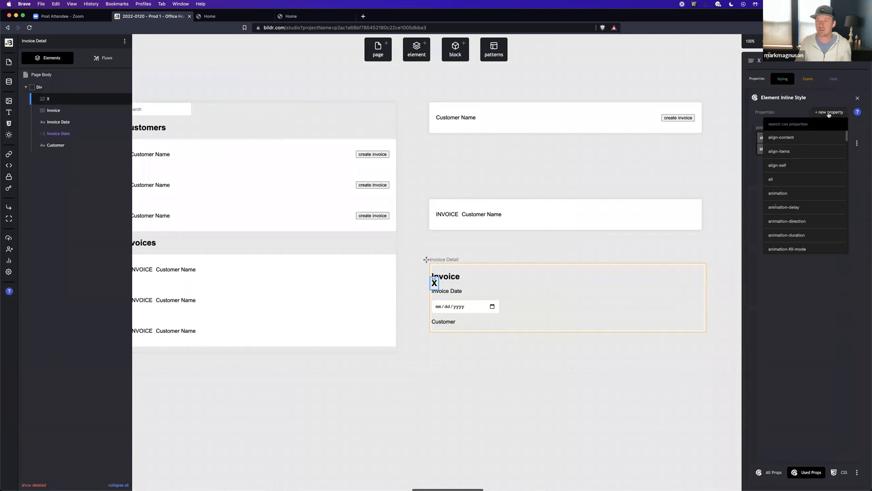
{"action": "type", "text": "right"}
{"action": "key", "text": "Return"}
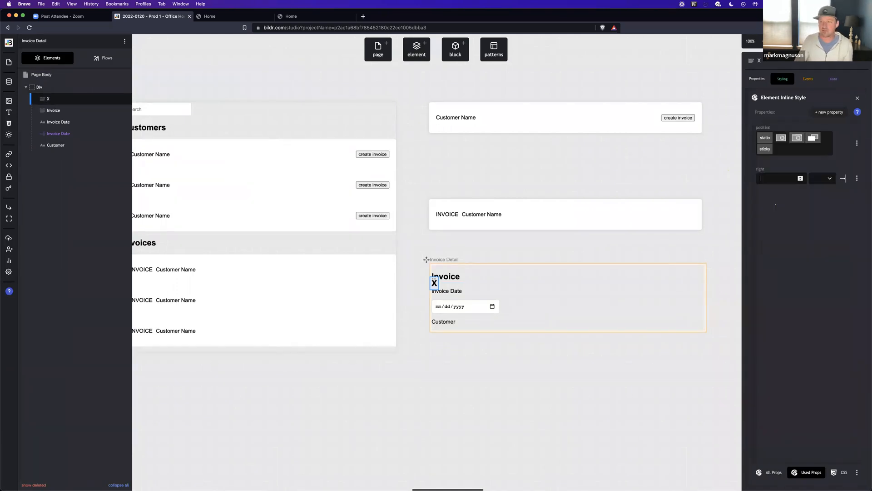
{"action": "type", "text": "0"}
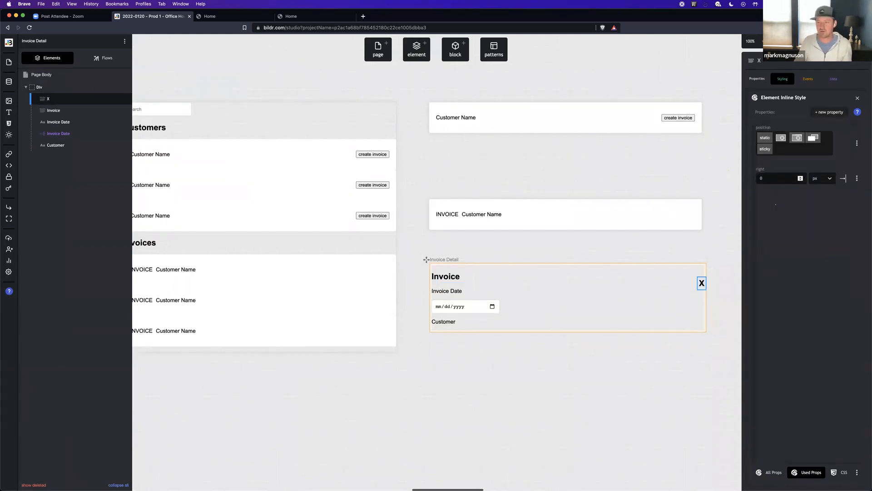
{"action": "left_click", "coordinate": [828, 114]}
{"action": "type", "text": "top"}
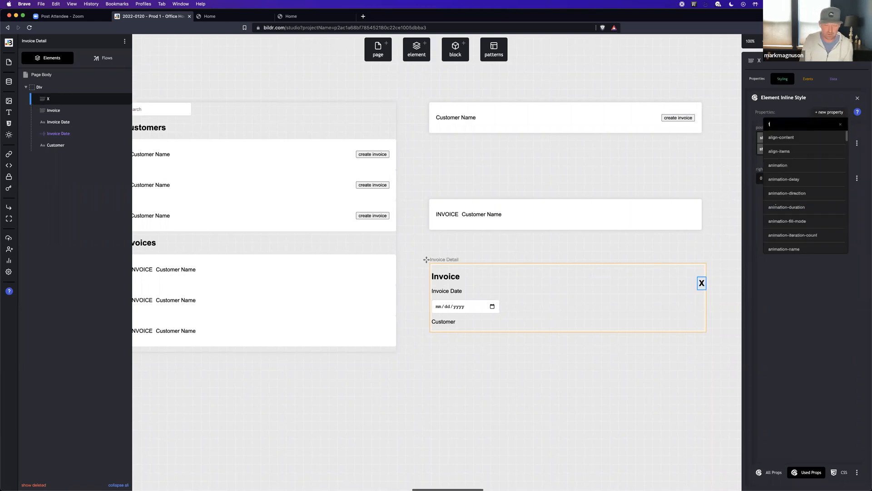
{"action": "key", "text": "Return"}
{"action": "type", "text": "0"}
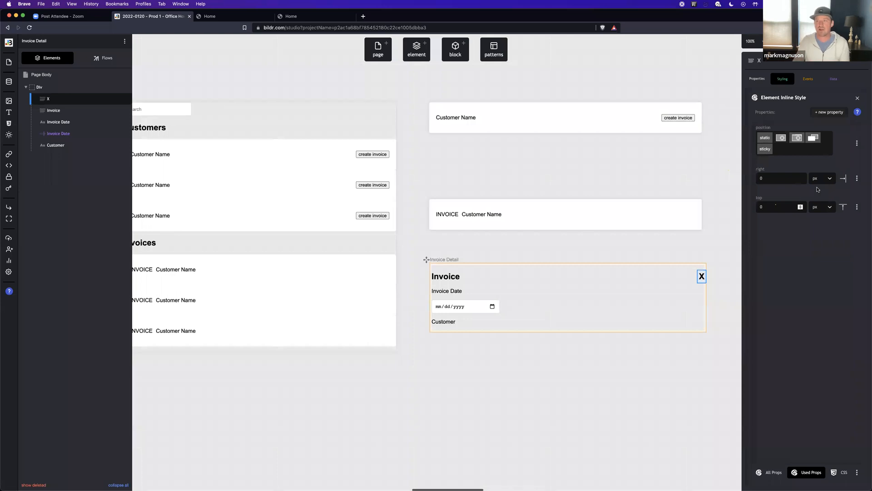
Step: Add an inline cursor property to the X heading and set it to pointer
{"action": "left_click", "coordinate": [825, 114]}
{"action": "type", "text": "cur"}
{"action": "left_click", "coordinate": [813, 136]}
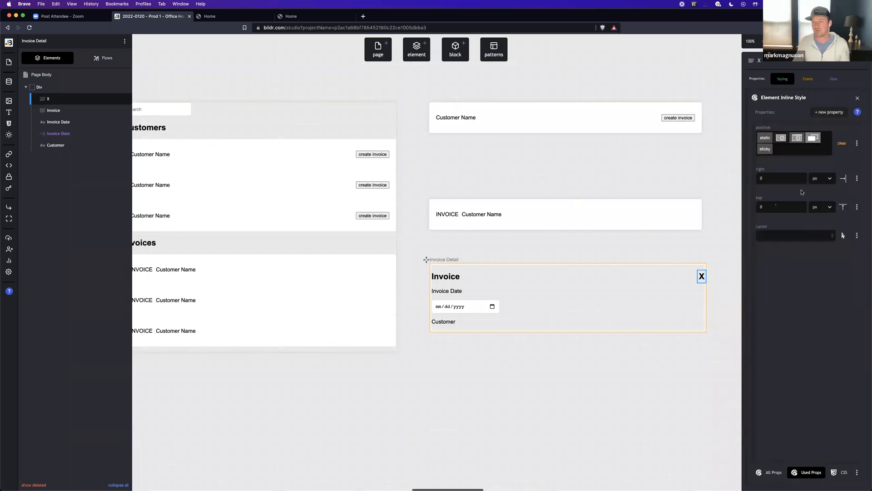
{"action": "left_click", "coordinate": [792, 236]}
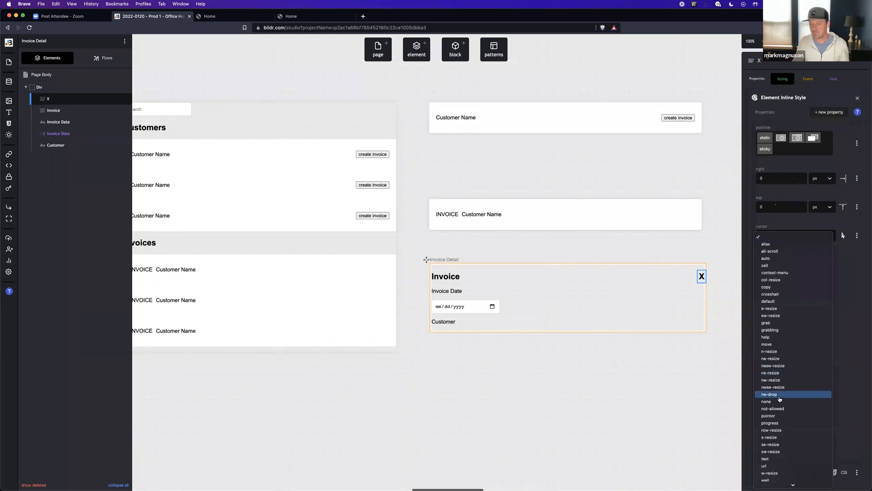
{"action": "left_click", "coordinate": [770, 415]}
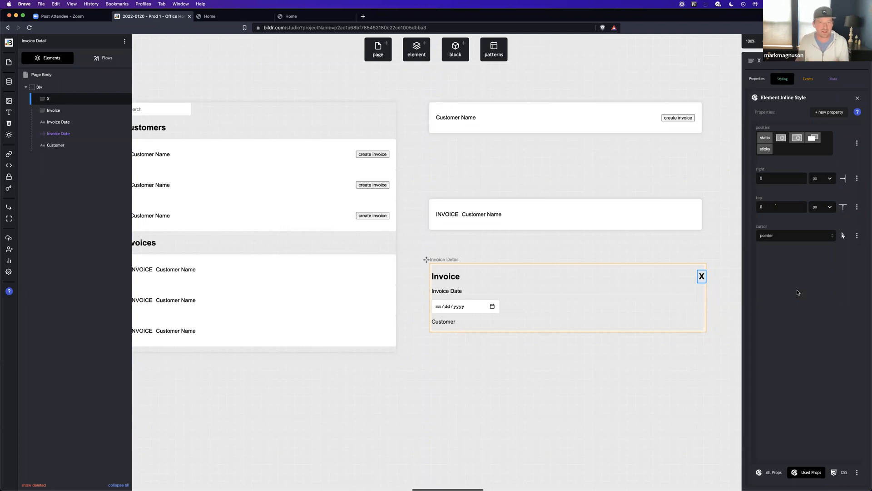
Step: Create a new flow named "Close Lightbox" on the click event of the X heading
{"action": "left_click", "coordinate": [808, 79]}
{"action": "left_click", "coordinate": [779, 119]}
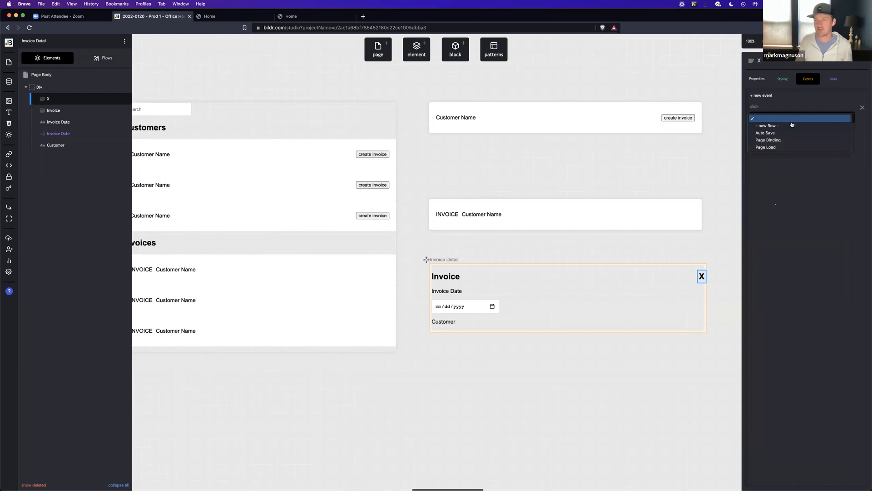
{"action": "left_click", "coordinate": [784, 126]}
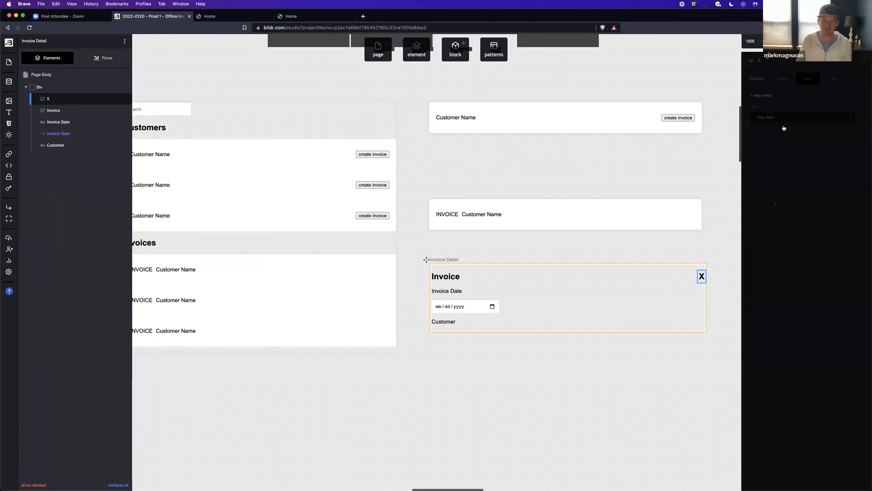
{"action": "type", "text": "Close"}
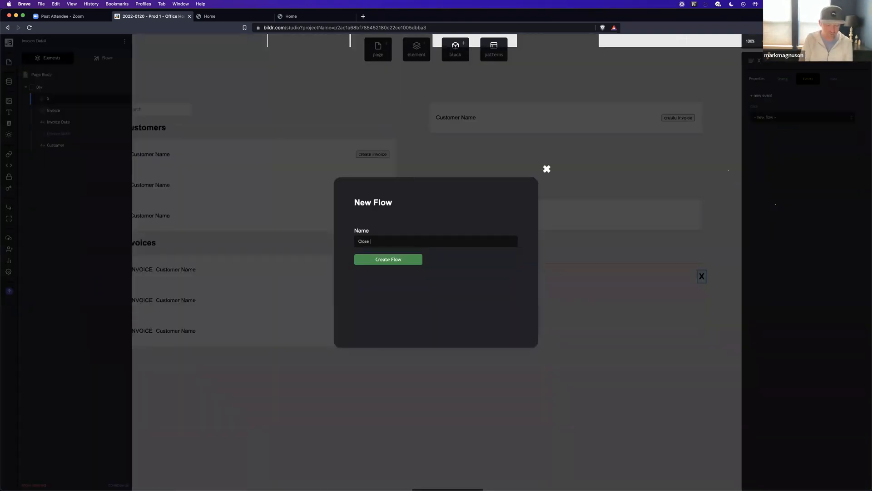
{"action": "type", "text": " Lightbox"}
{"action": "key", "text": "Return"}
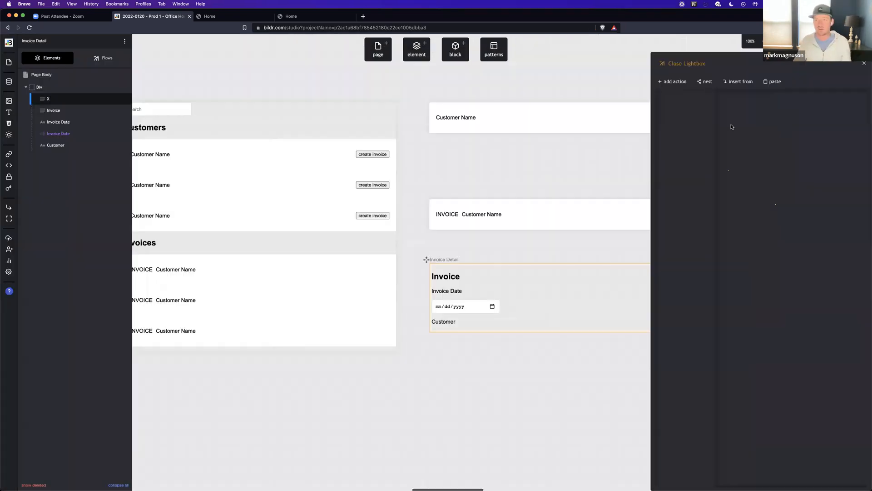
Step: Add a "Run flow on page" action to the Close Lightbox flow, targeting the Home page's "Lightbox - Hide" flow
{"action": "left_click", "coordinate": [683, 81]}
{"action": "type", "text": "run flow"}
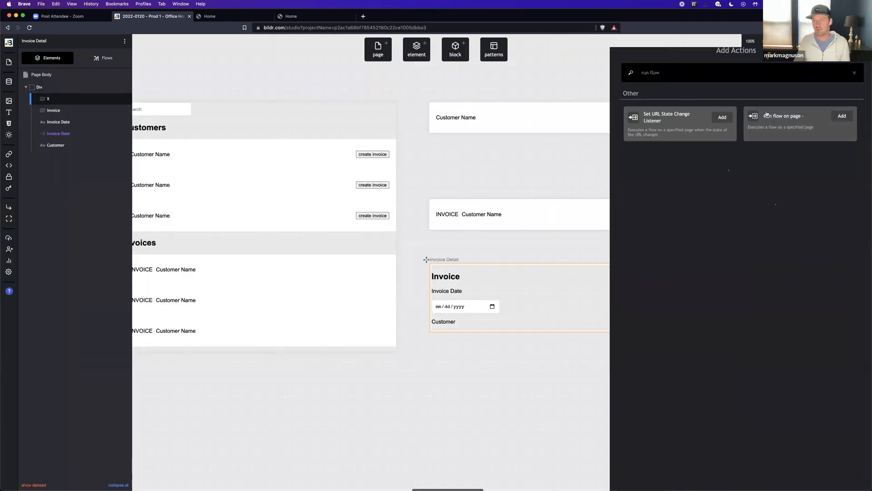
{"action": "left_click", "coordinate": [767, 114]}
{"action": "left_click", "coordinate": [758, 144]}
{"action": "left_click", "coordinate": [761, 178]}
{"action": "left_click", "coordinate": [772, 162]}
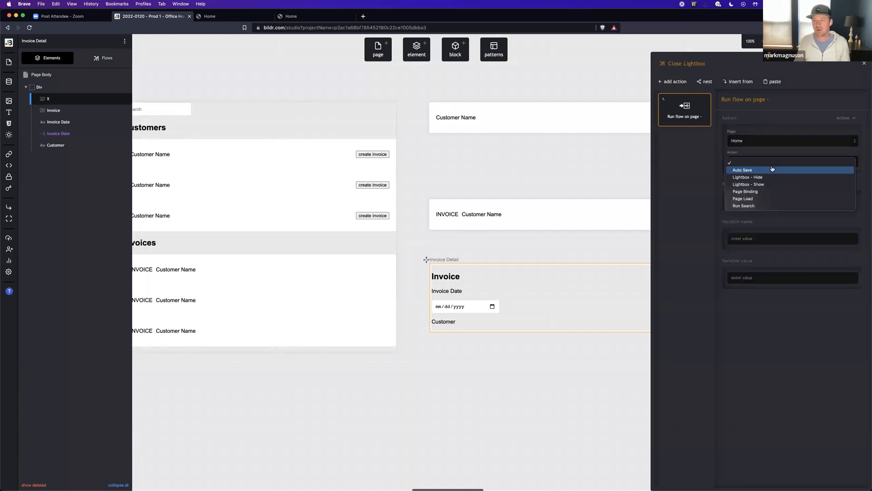
{"action": "left_click", "coordinate": [772, 180]}
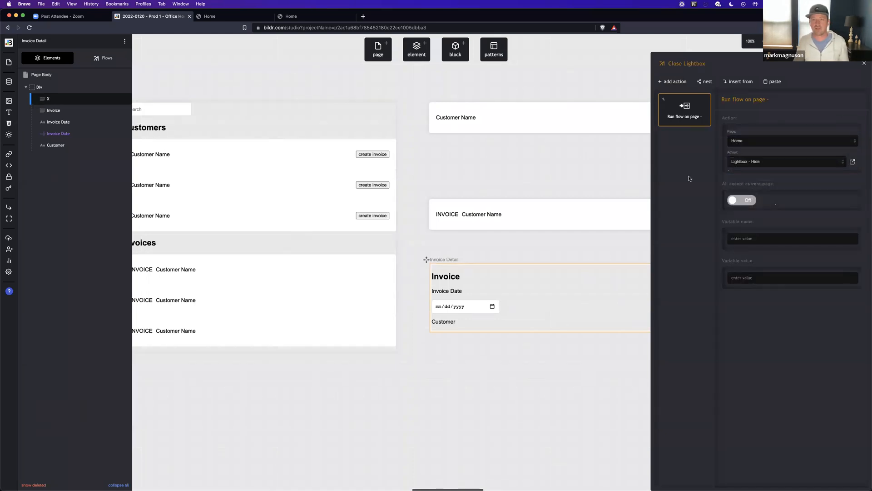
Step: In the Home preview, test the X heading by closing the lightbox and reopening it from several invoice rows
{"action": "left_click", "coordinate": [212, 17]}
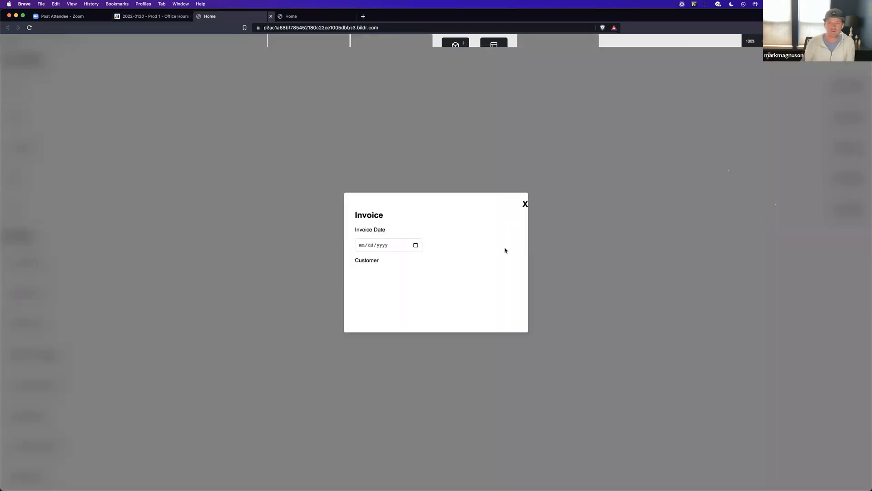
{"action": "left_click", "coordinate": [524, 205]}
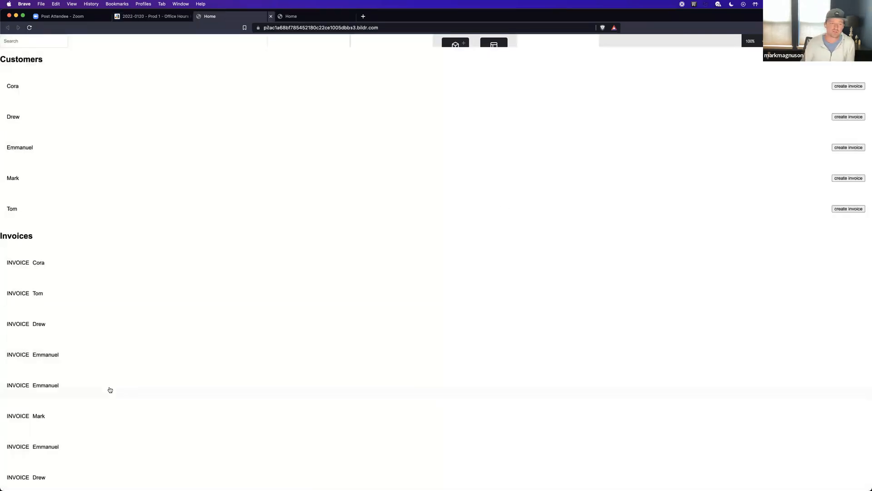
{"action": "left_click", "coordinate": [105, 421]}
{"action": "left_click", "coordinate": [522, 206]}
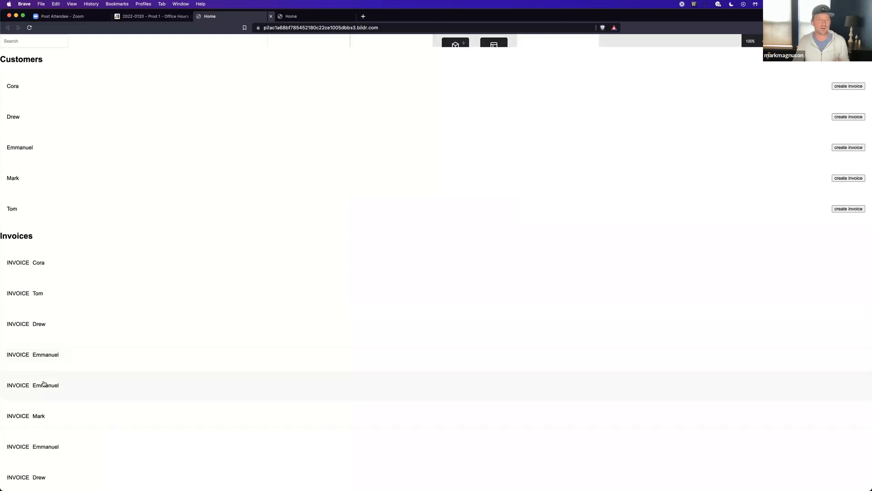
{"action": "left_click", "coordinate": [42, 406]}
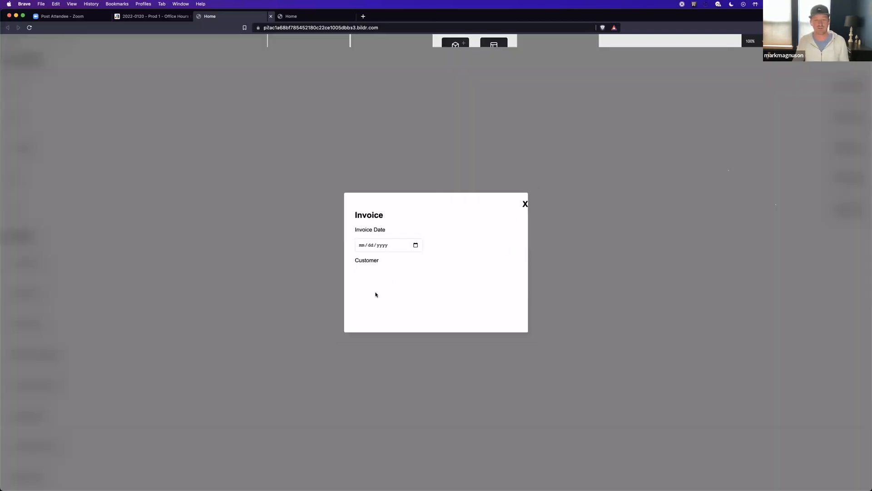
{"action": "double_click", "coordinate": [358, 262]}
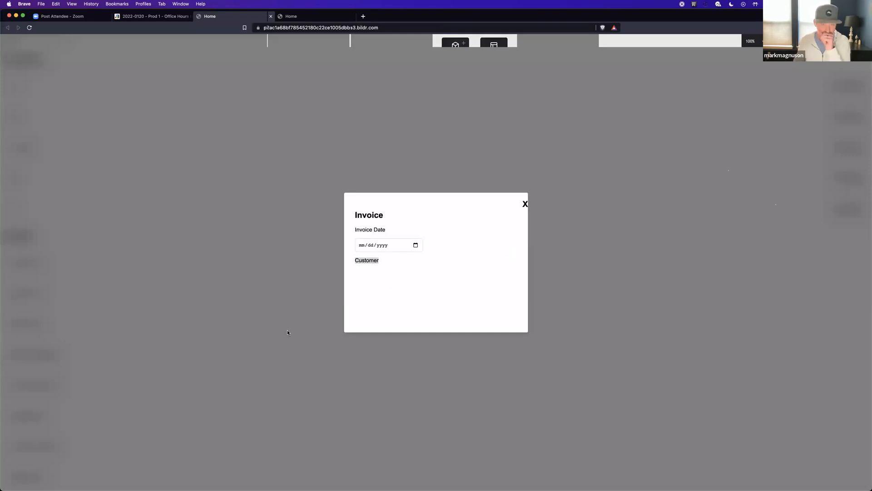
{"action": "left_click", "coordinate": [287, 332]}
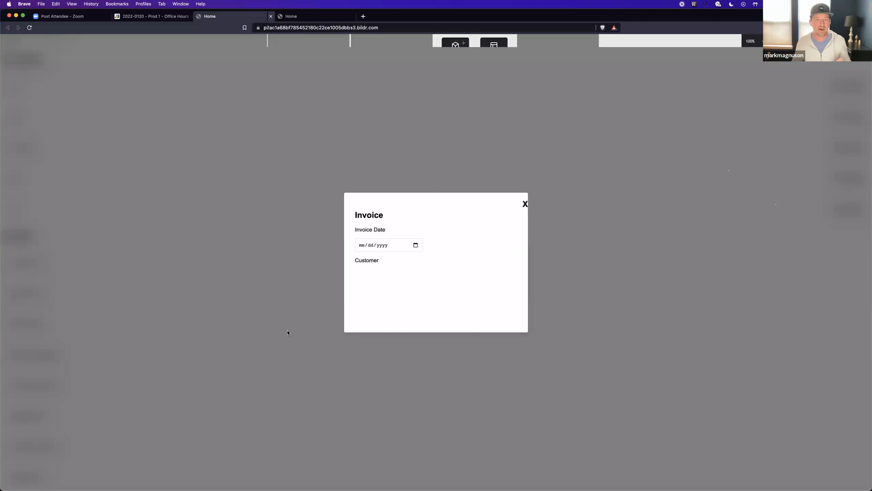
{"action": "left_click", "coordinate": [526, 204]}
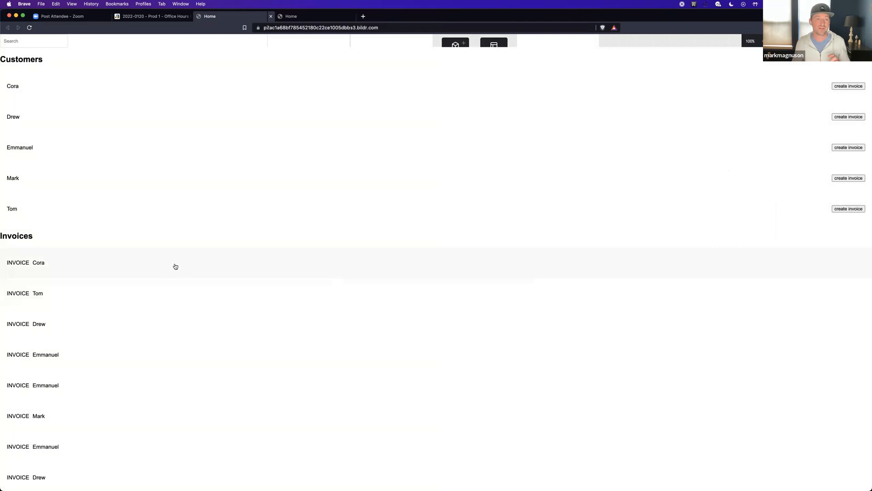
{"action": "left_click", "coordinate": [142, 275]}
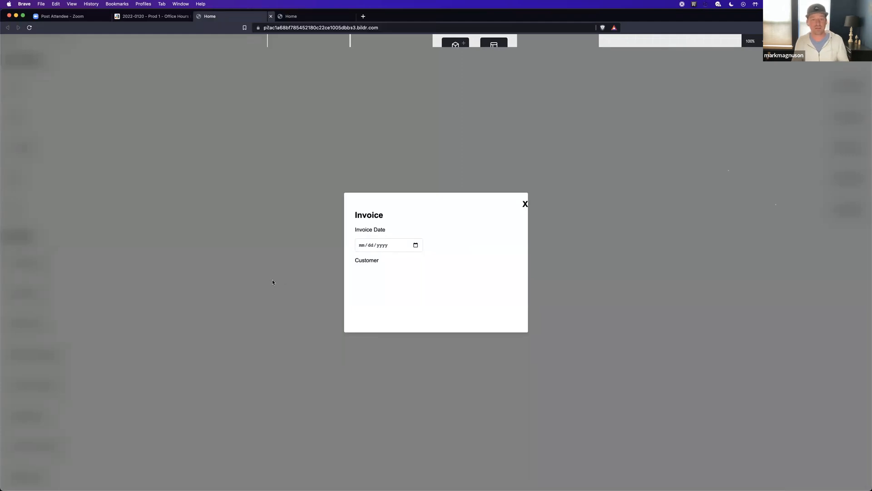
{"action": "left_click", "coordinate": [525, 204]}
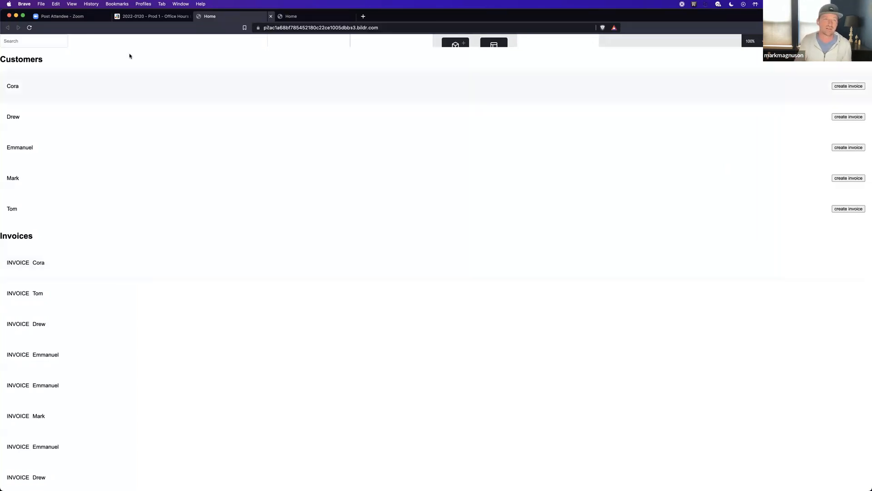
Step: Return to the Bildr studio and assign the Auto Save flow to the change event of the Invoice Date input
{"action": "left_click", "coordinate": [157, 17]}
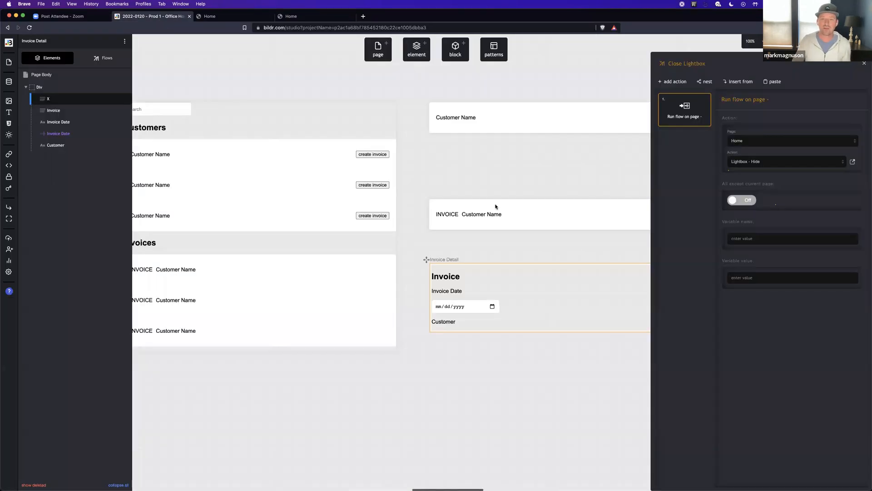
{"action": "left_click", "coordinate": [475, 308]}
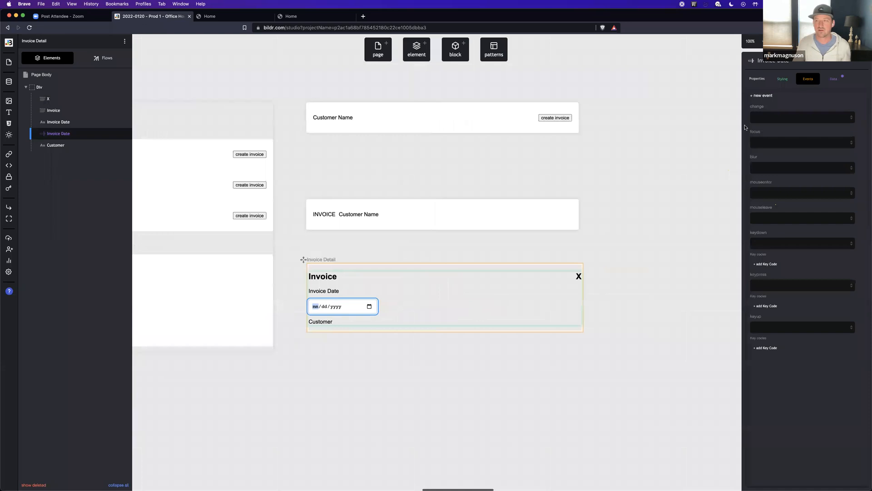
{"action": "left_click", "coordinate": [835, 79]}
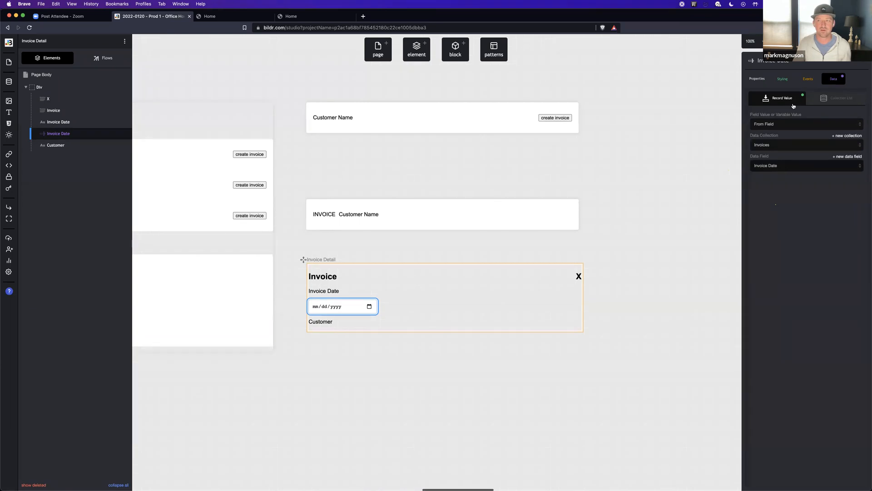
{"action": "left_click", "coordinate": [807, 80]}
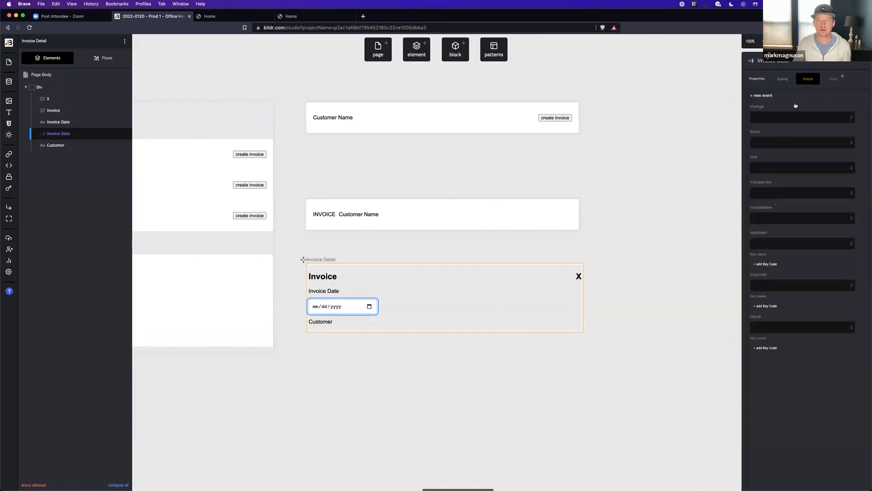
{"action": "left_click", "coordinate": [779, 119]}
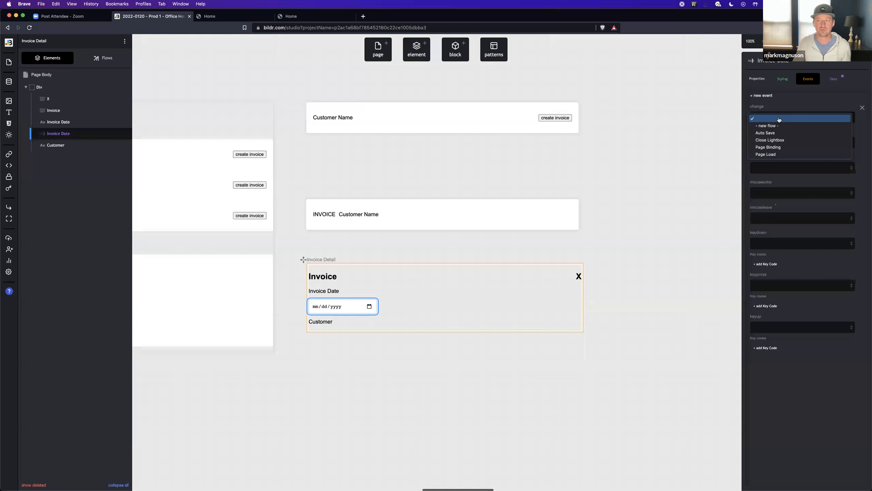
{"action": "left_click", "coordinate": [773, 133]}
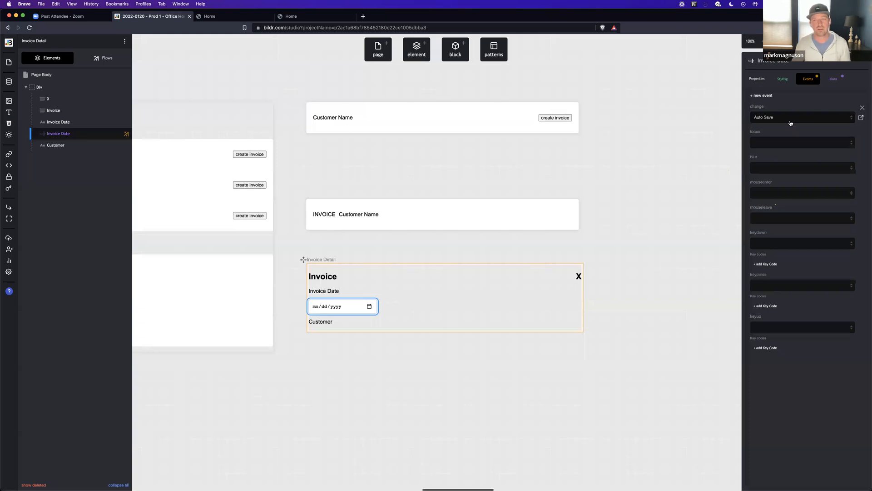
Step: Review the Invoice Date input's record value binding and the flow options for its change event
{"action": "left_click", "coordinate": [837, 82]}
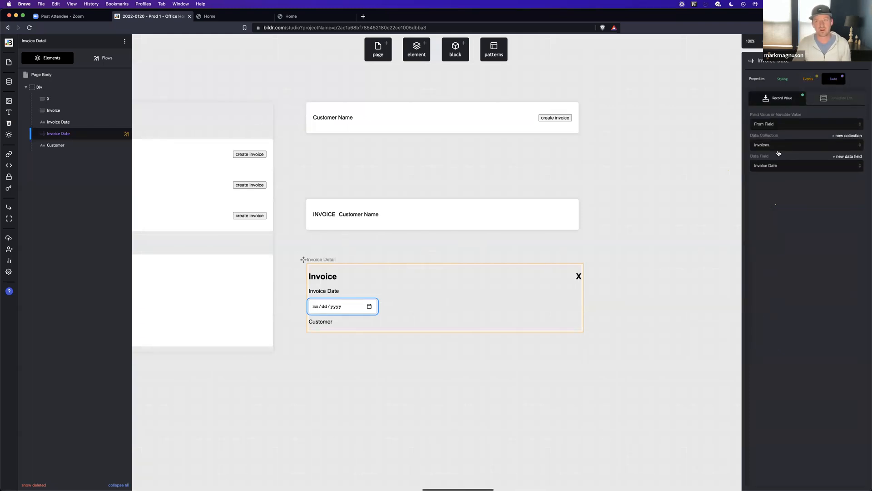
{"action": "left_click", "coordinate": [807, 80]}
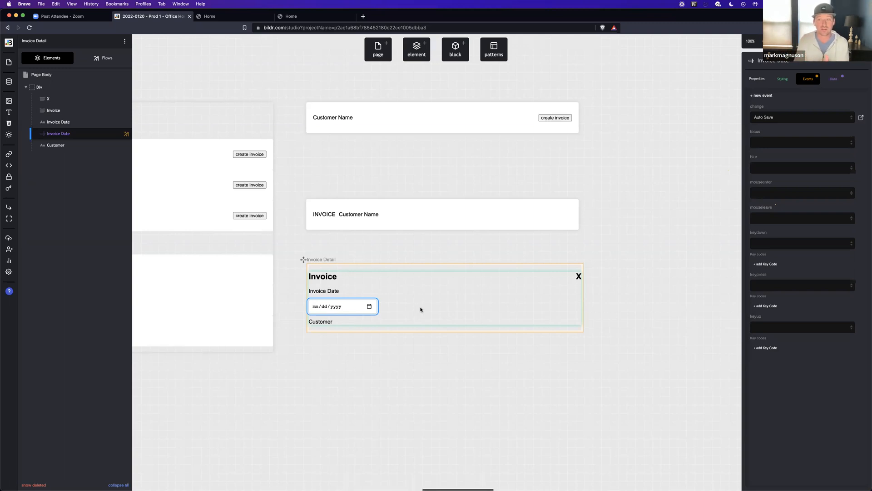
{"action": "left_click", "coordinate": [801, 119]}
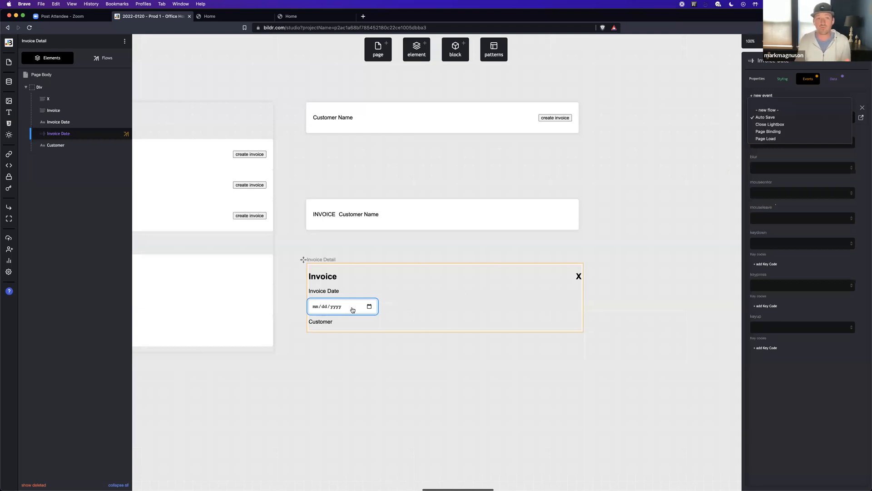
{"action": "left_click", "coordinate": [762, 390]}
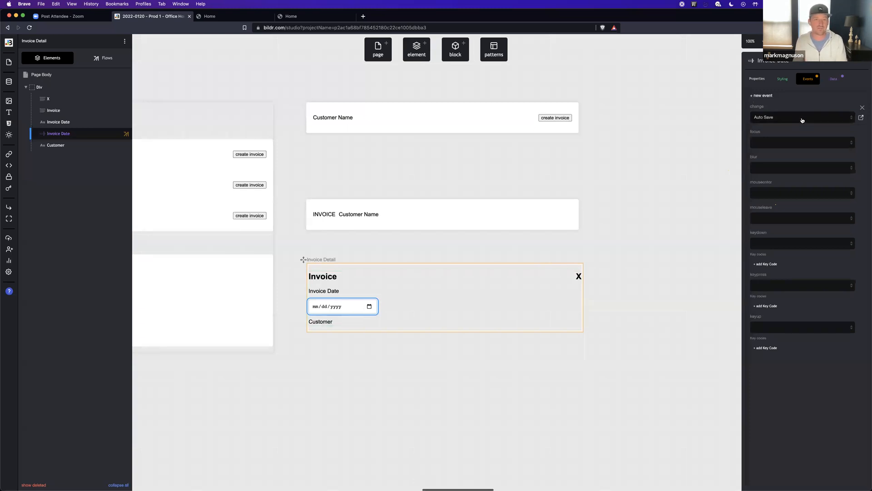
Step: In the Home preview, open the second invoice row, set its Invoice Date to 01/20/2021, and close the lightbox
{"action": "left_click", "coordinate": [220, 19]}
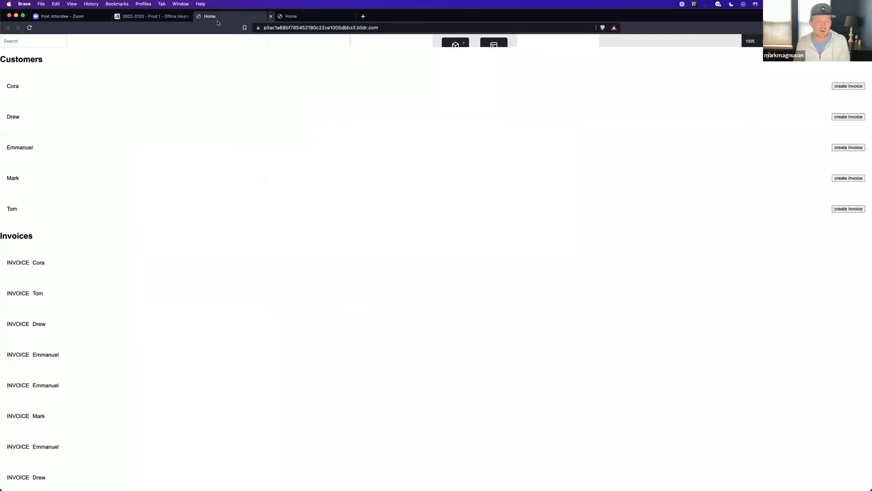
{"action": "left_click", "coordinate": [109, 292]}
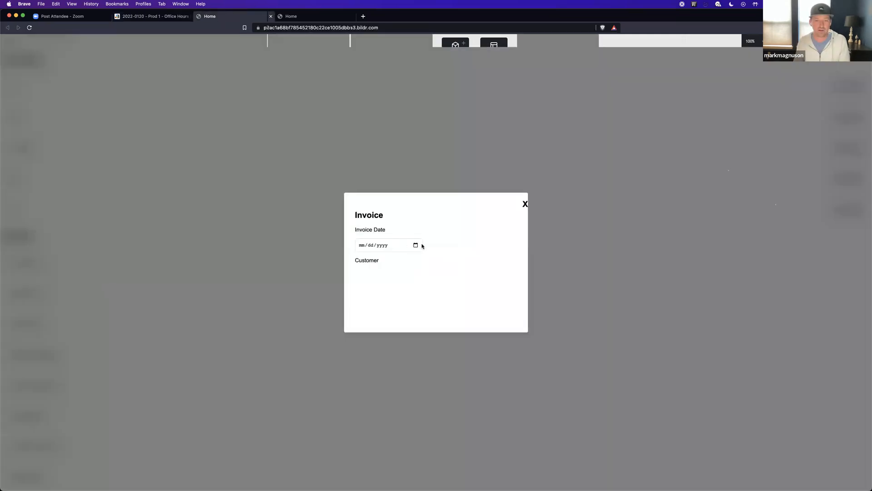
{"action": "left_click", "coordinate": [415, 245]}
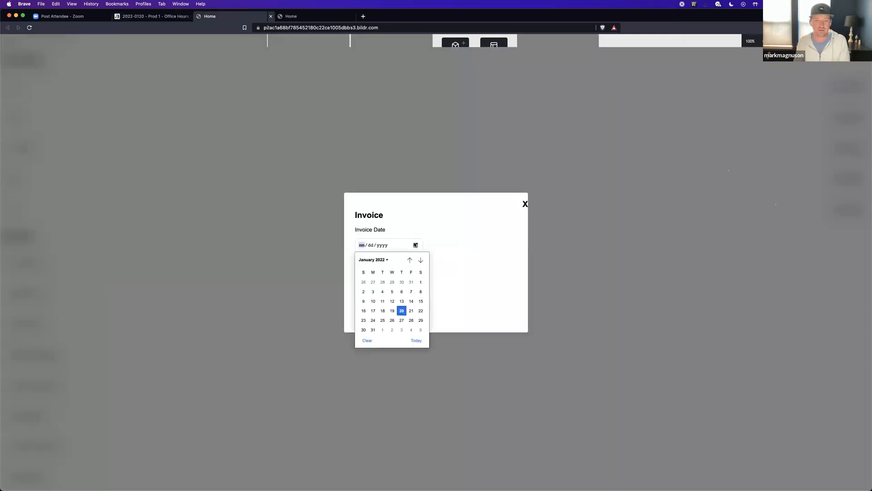
{"action": "left_click", "coordinate": [402, 311]}
{"action": "left_click", "coordinate": [382, 245]}
{"action": "key", "text": "Down"}
{"action": "key", "text": "Down"}
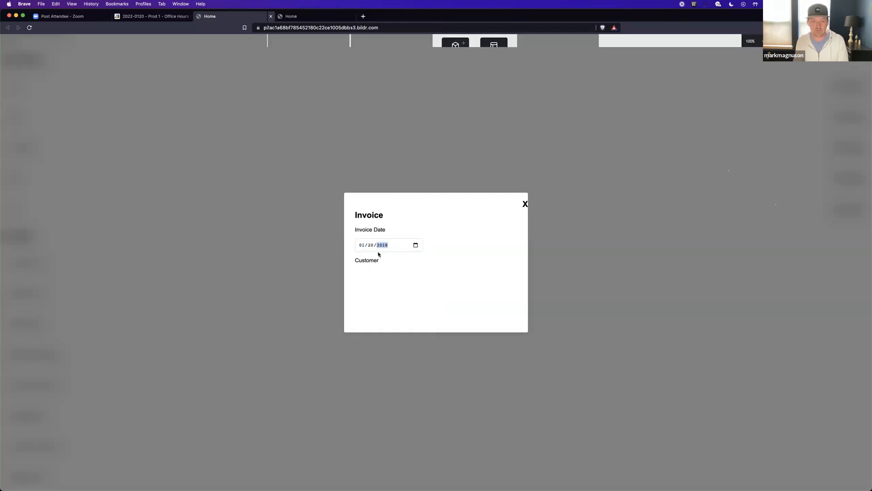
{"action": "left_click", "coordinate": [392, 291]}
{"action": "left_click", "coordinate": [524, 203]}
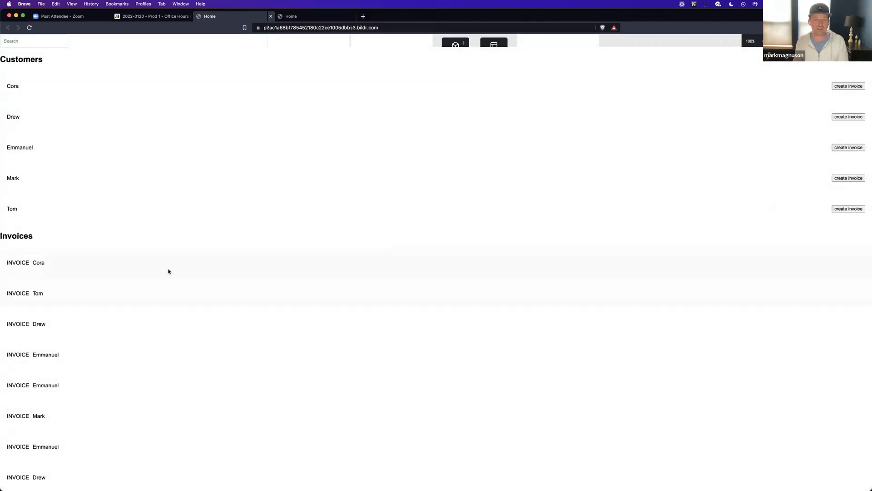
Step: Open the first invoice row and reopen the second to compare their Invoice Date values
{"action": "left_click", "coordinate": [168, 272]}
{"action": "left_click", "coordinate": [525, 203]}
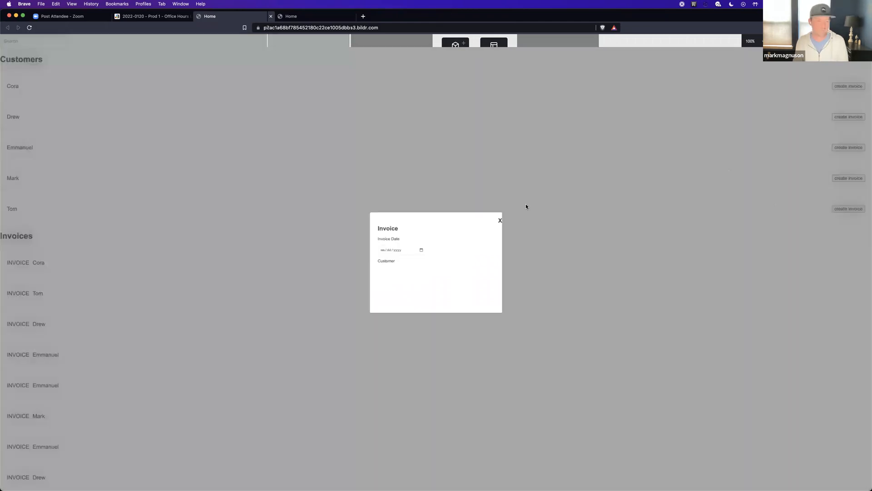
{"action": "left_click", "coordinate": [243, 294]}
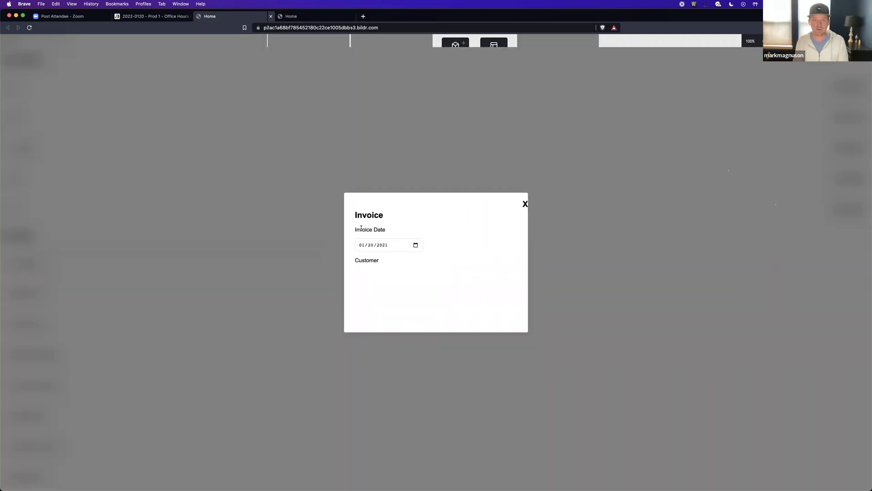
Step: Set the second invoice's date to 01/20/2025, then close and reopen its lightbox to check the saved value
{"action": "left_click", "coordinate": [382, 246]}
{"action": "key", "text": "Up"}
{"action": "left_click", "coordinate": [525, 204]}
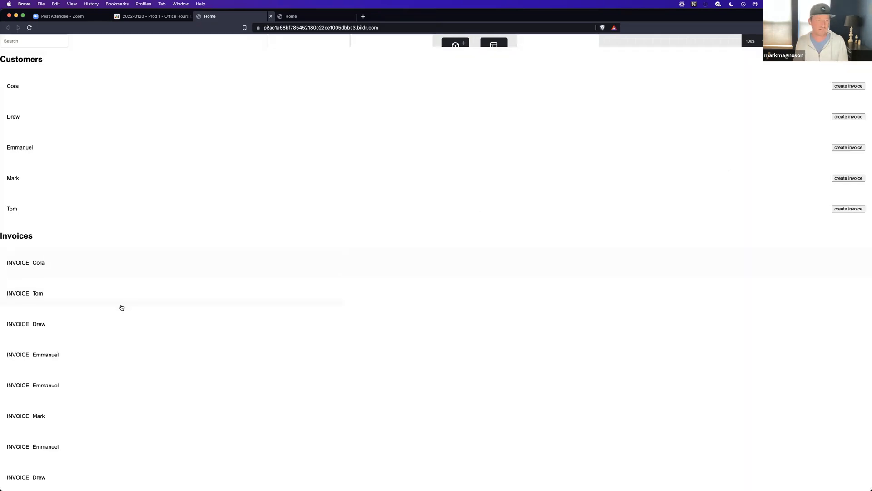
{"action": "left_click", "coordinate": [121, 301]}
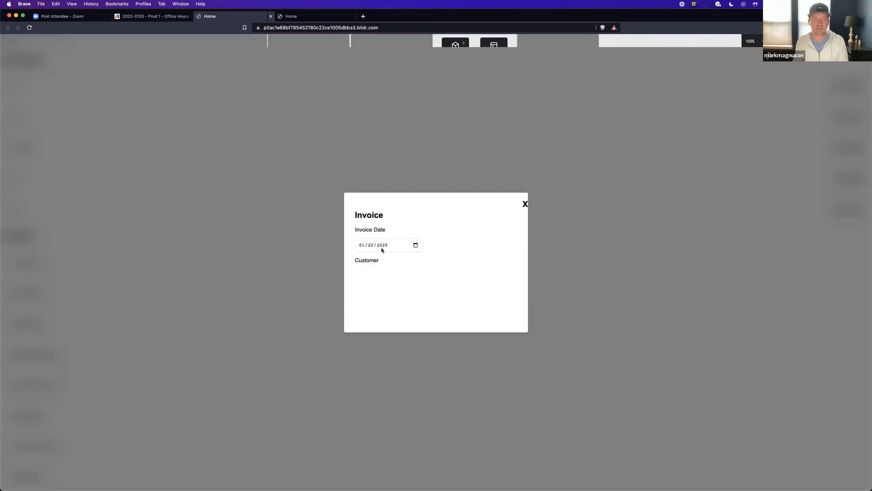
Step: Back in the Bildr studio, open the Invoices data collection and set the first record's Invoice Date to 01/13/2022
{"action": "left_click", "coordinate": [165, 16]}
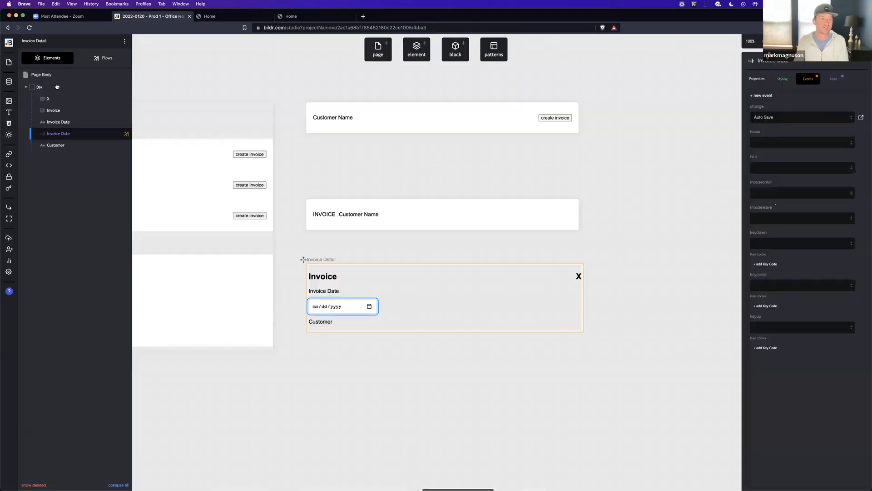
{"action": "left_click", "coordinate": [8, 81]}
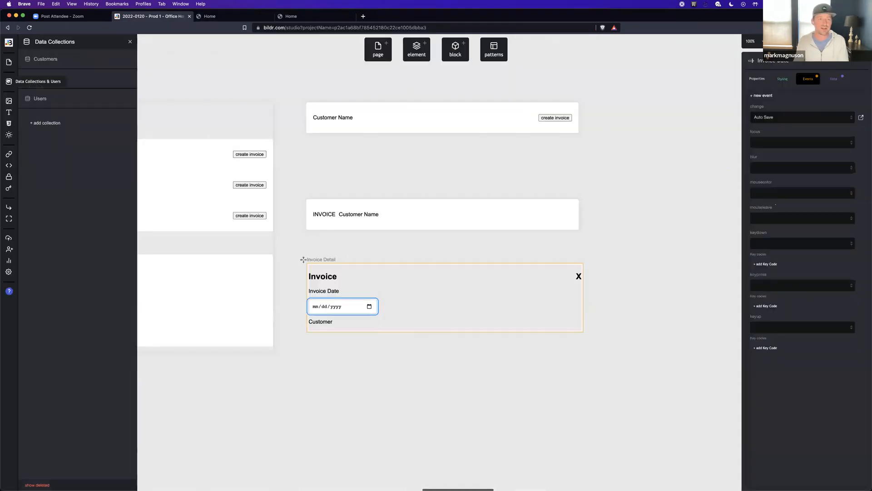
{"action": "left_click", "coordinate": [99, 80]}
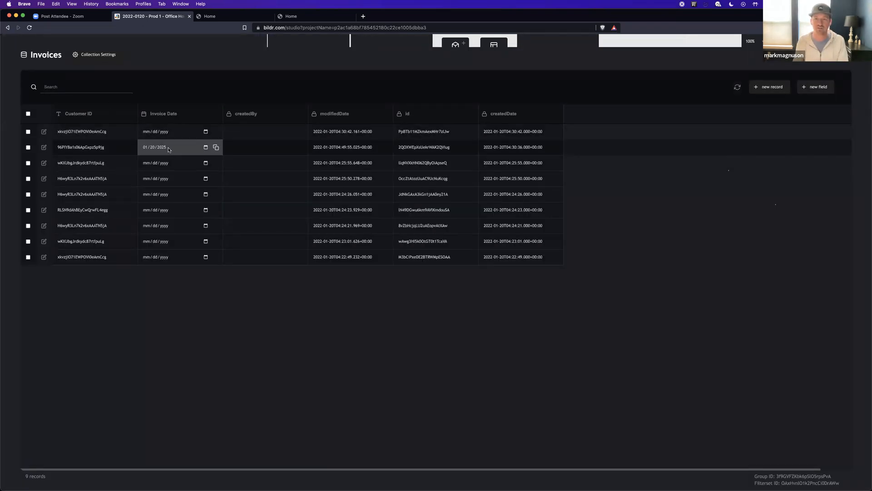
{"action": "left_click", "coordinate": [205, 132]}
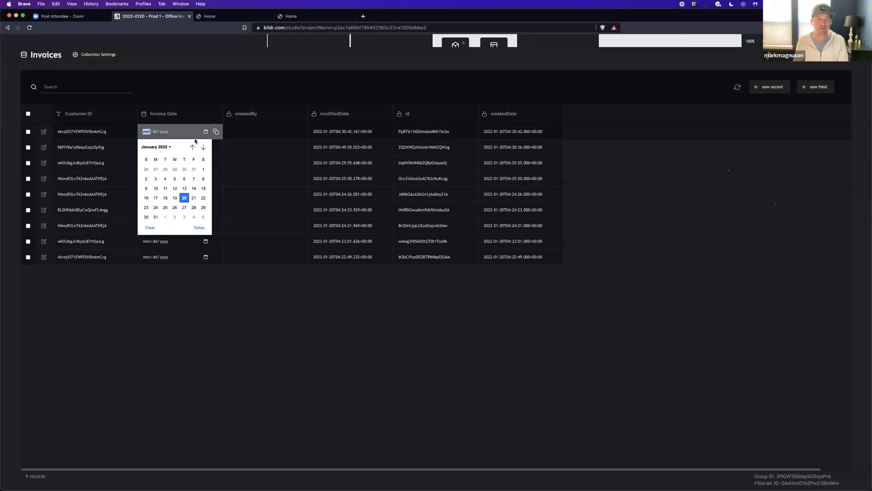
{"action": "left_click", "coordinate": [184, 189]}
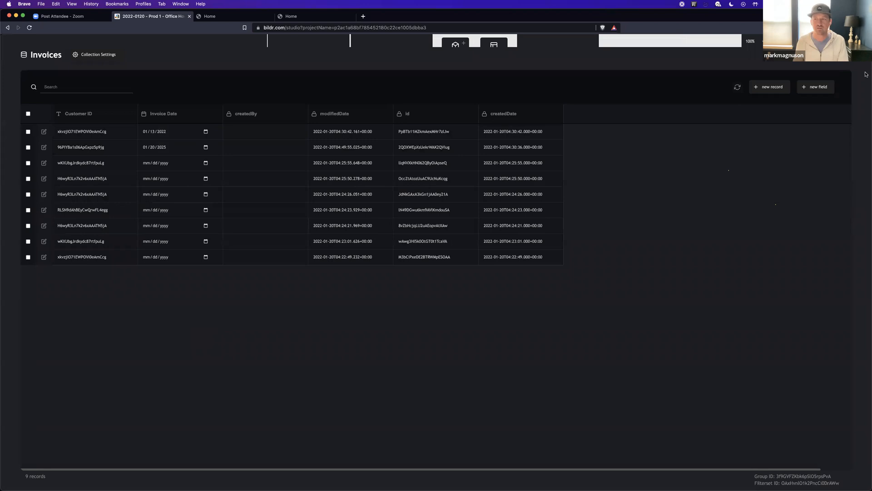
Step: In the Home preview, close the open lightbox, then open the first invoice to check its Invoice Date and close it
{"action": "left_click", "coordinate": [214, 17]}
{"action": "left_click", "coordinate": [524, 203]}
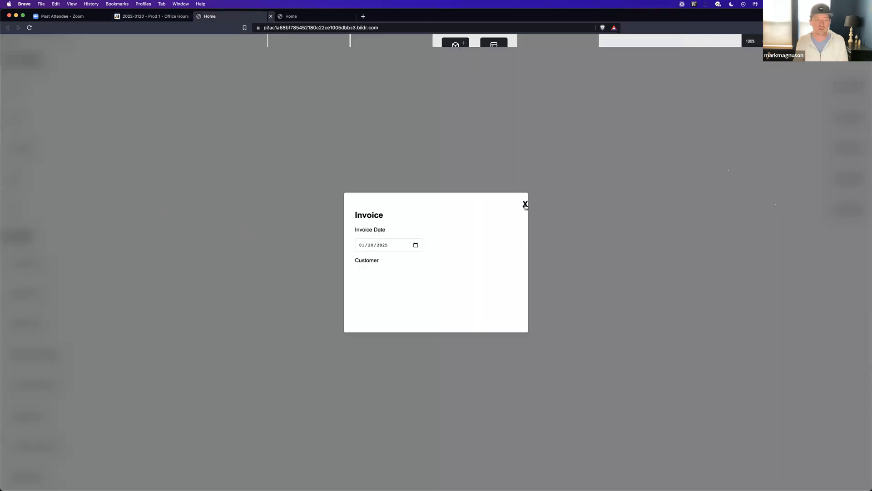
{"action": "left_click", "coordinate": [181, 267]}
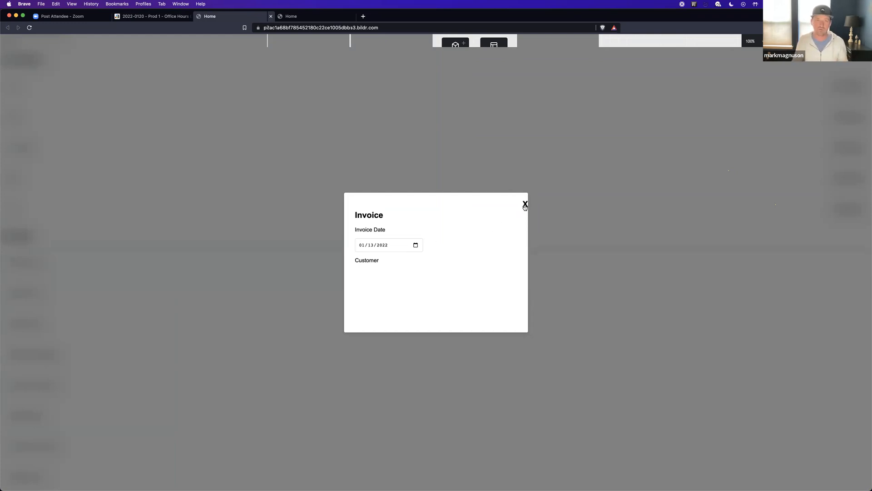
{"action": "left_click", "coordinate": [525, 205]}
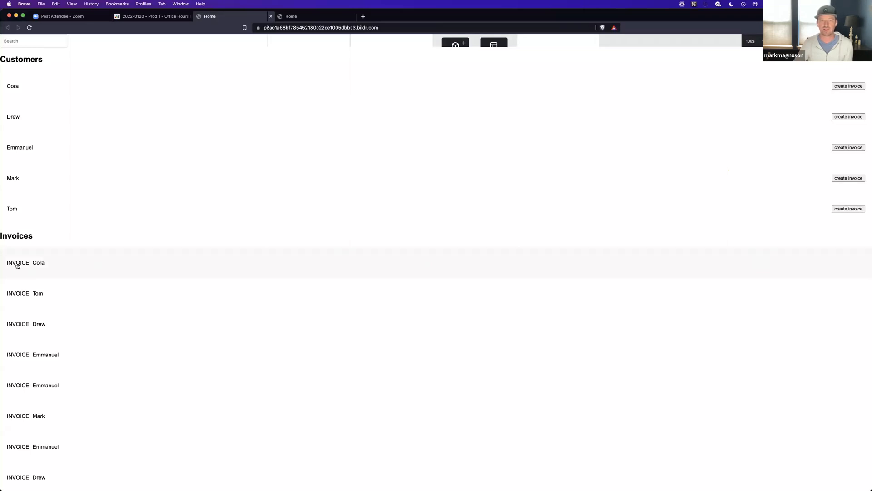
Step: In the studio, bind the INVOICE text of the Invoice Row page to the Invoice Date field of the Invoices collection
{"action": "left_click", "coordinate": [153, 16]}
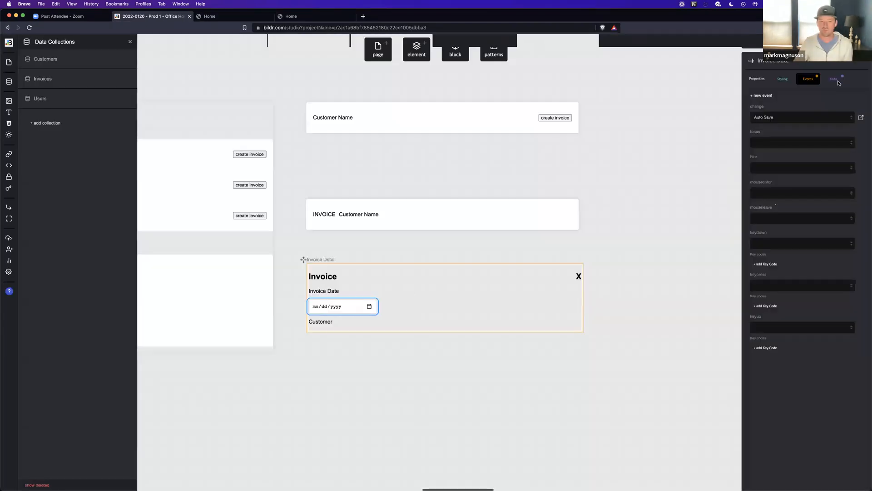
{"action": "left_click", "coordinate": [321, 217]}
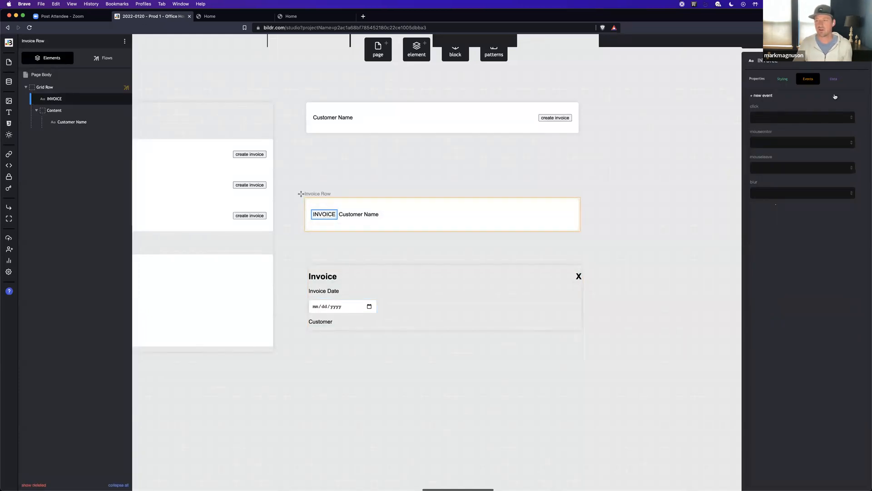
{"action": "left_click", "coordinate": [833, 81]}
{"action": "left_click", "coordinate": [806, 124]}
{"action": "left_click", "coordinate": [772, 129]}
{"action": "left_click", "coordinate": [785, 147]}
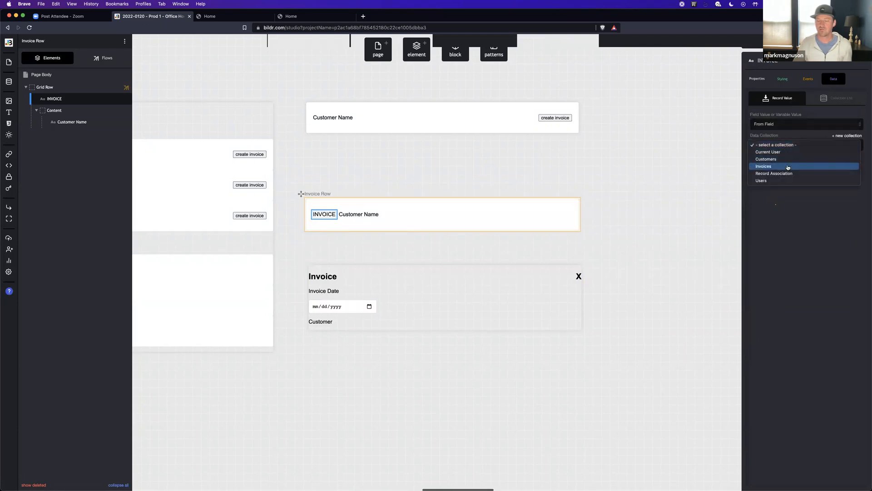
{"action": "left_click", "coordinate": [779, 166]}
{"action": "left_click", "coordinate": [780, 168]}
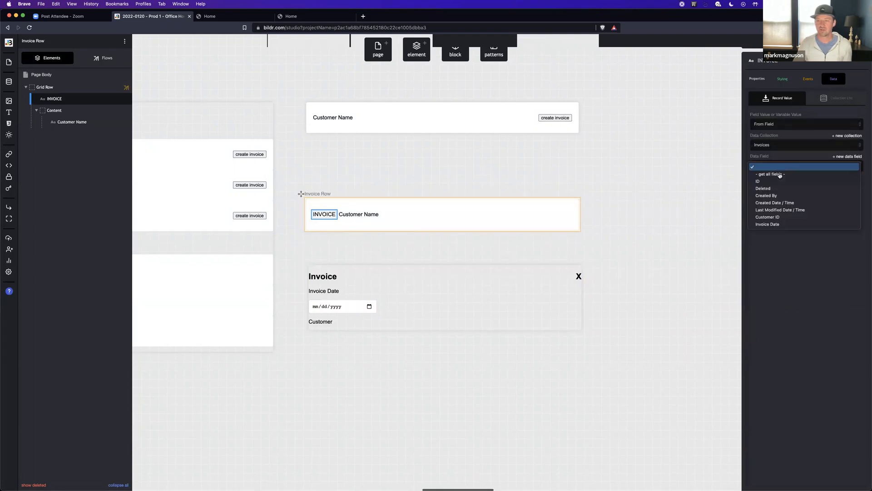
{"action": "left_click", "coordinate": [787, 225]}
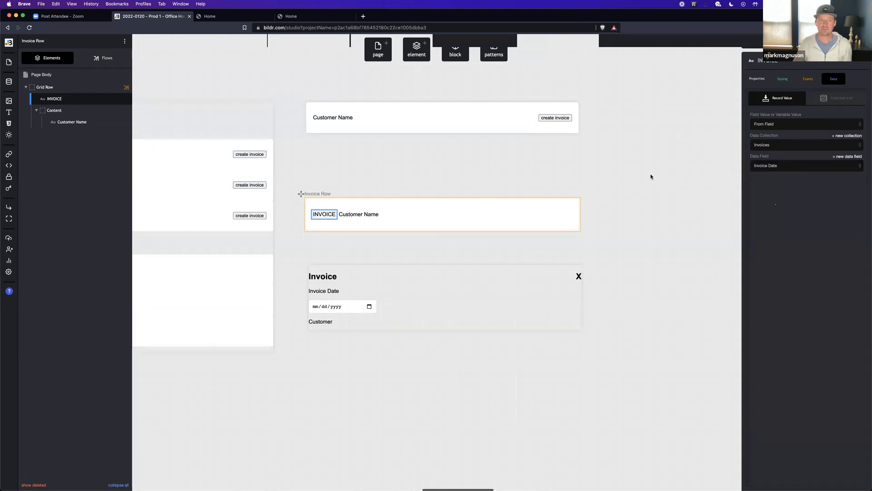
Step: Reload the Home preview, set the third invoice's Invoice Date to 01/19/2022, and close its lightbox
{"action": "left_click", "coordinate": [226, 17]}
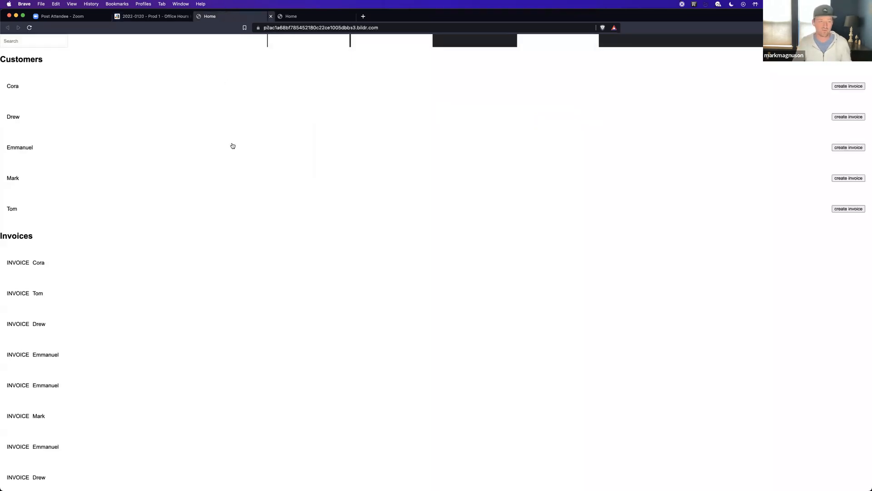
{"action": "key", "text": "super+r"}
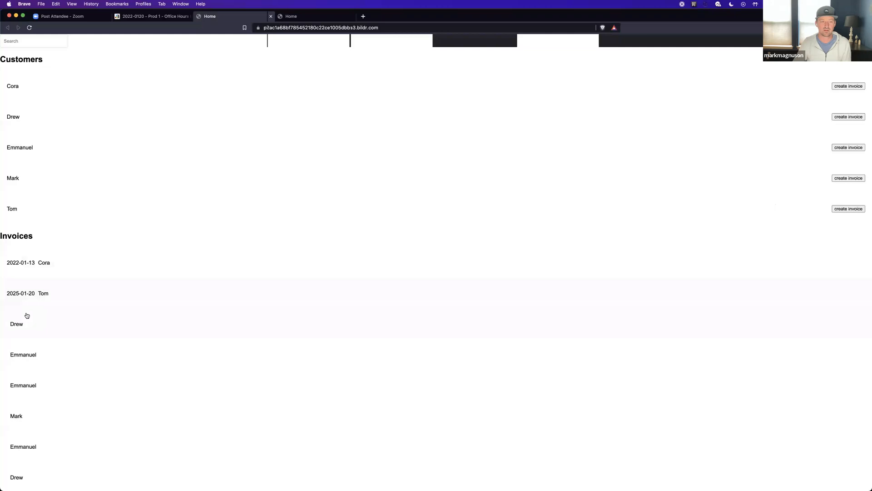
{"action": "left_click", "coordinate": [273, 323]}
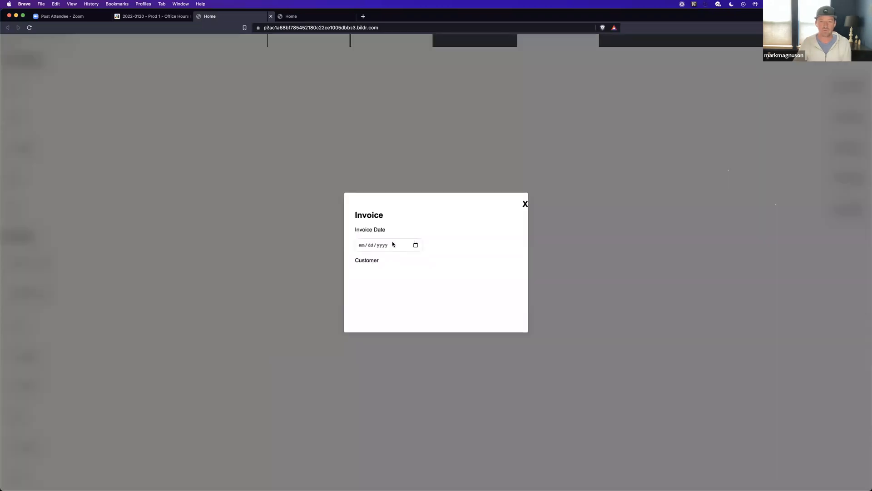
{"action": "left_click", "coordinate": [415, 246]}
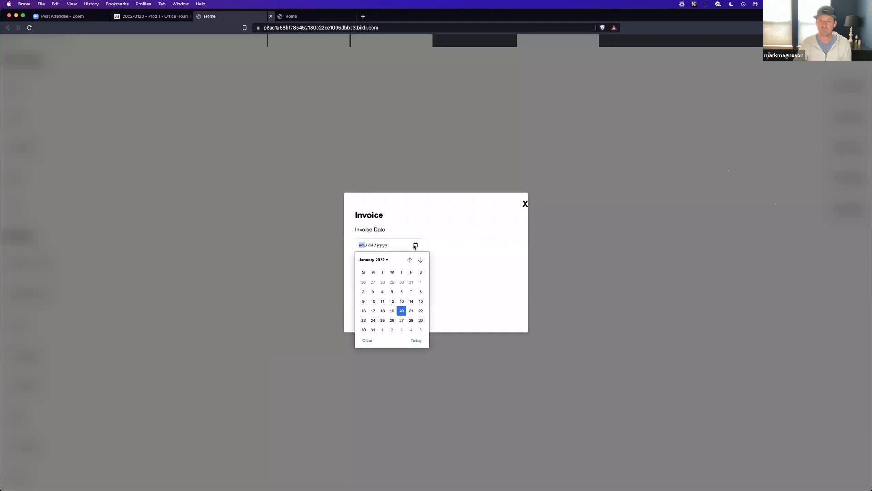
{"action": "left_click", "coordinate": [391, 311]}
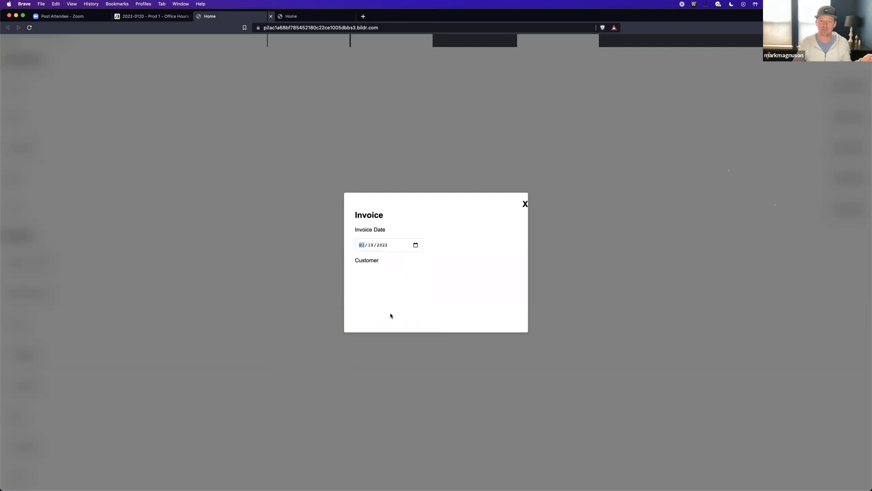
{"action": "left_click", "coordinate": [525, 204]}
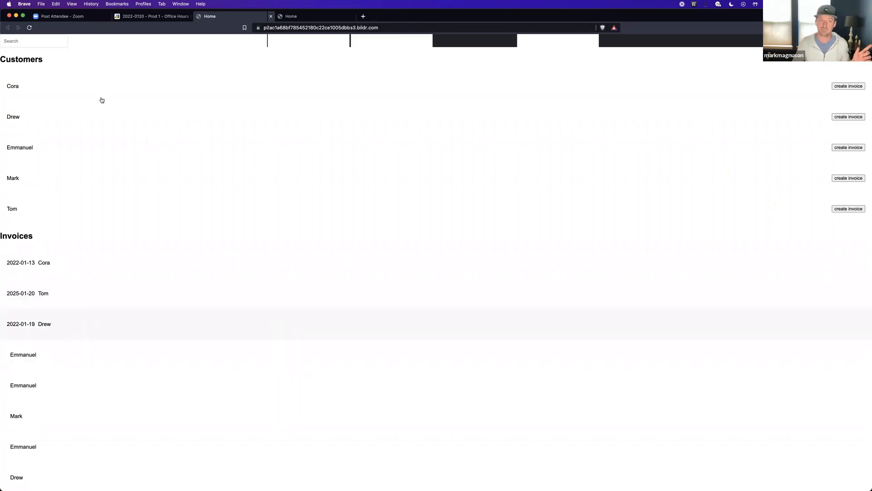
Step: Add a data listener to the Invoice Row page running Page Binding on the Invoices collection, limited to only certain fields with Invoice Date as limiter field
{"action": "left_click", "coordinate": [169, 15]}
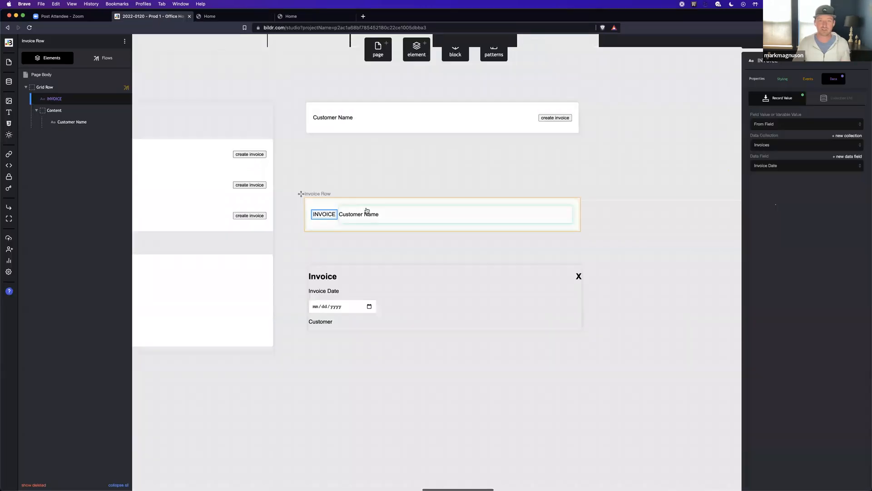
{"action": "left_click", "coordinate": [339, 206]}
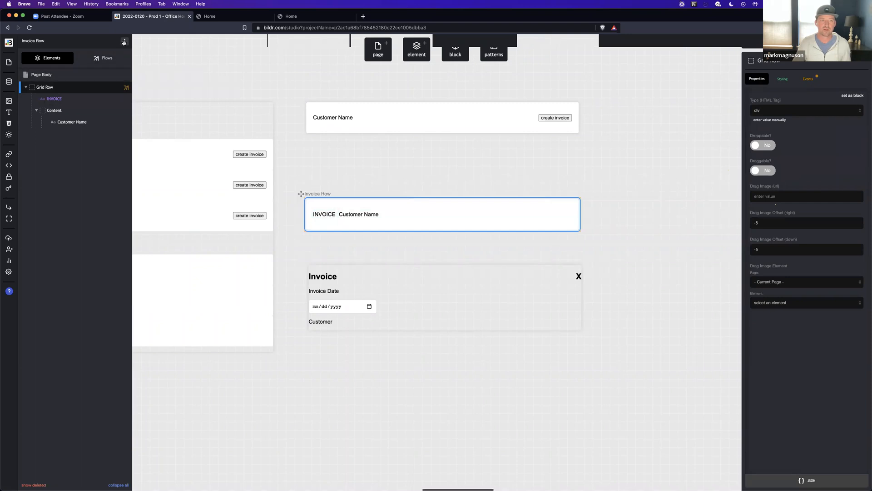
{"action": "left_click", "coordinate": [77, 73]}
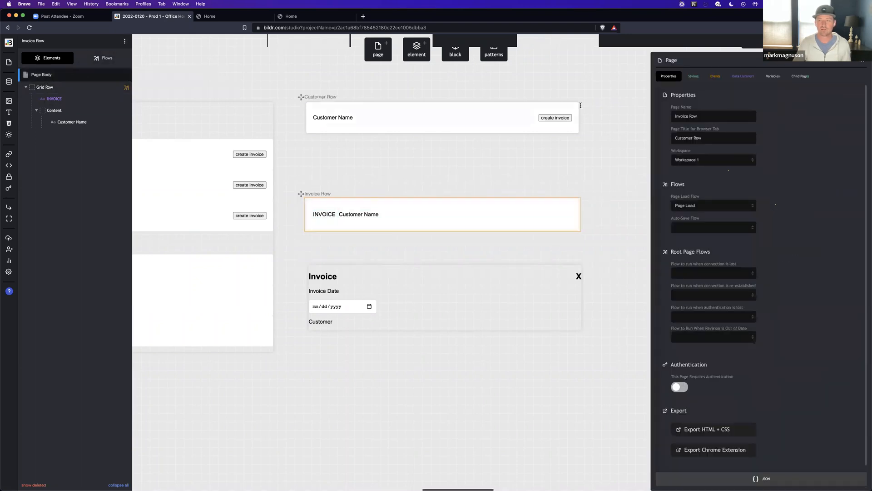
{"action": "left_click", "coordinate": [735, 76]}
{"action": "left_click", "coordinate": [682, 94]}
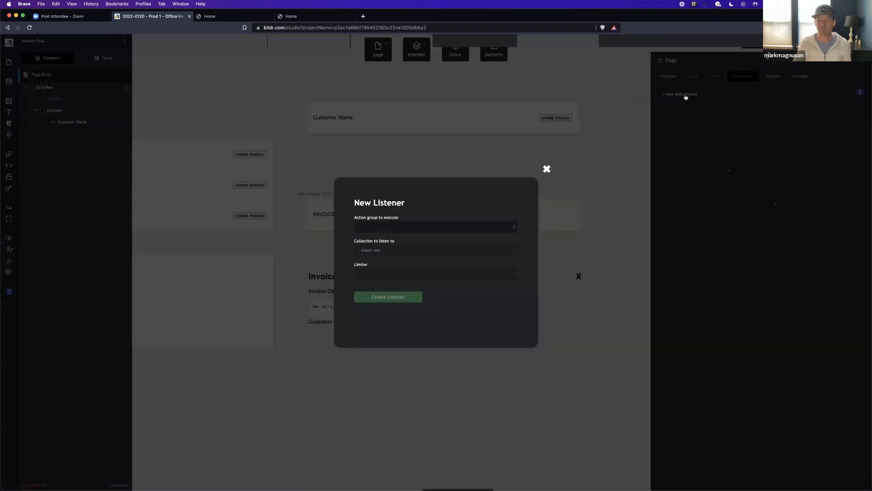
{"action": "left_click", "coordinate": [449, 226]}
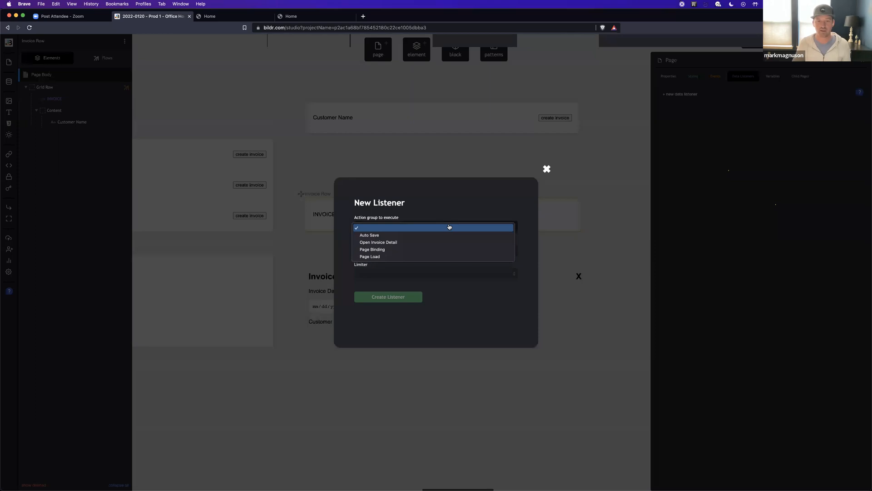
{"action": "left_click", "coordinate": [434, 251]}
{"action": "left_click", "coordinate": [427, 252]}
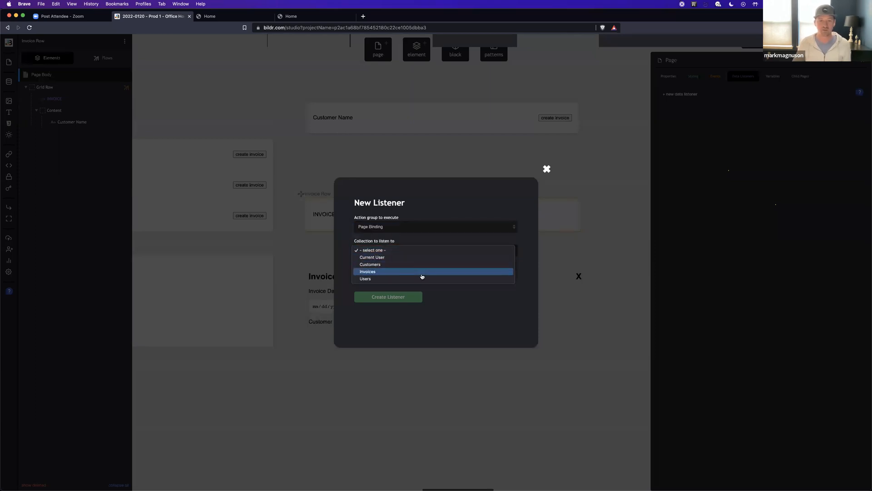
{"action": "left_click", "coordinate": [421, 274]}
{"action": "left_click", "coordinate": [424, 274]}
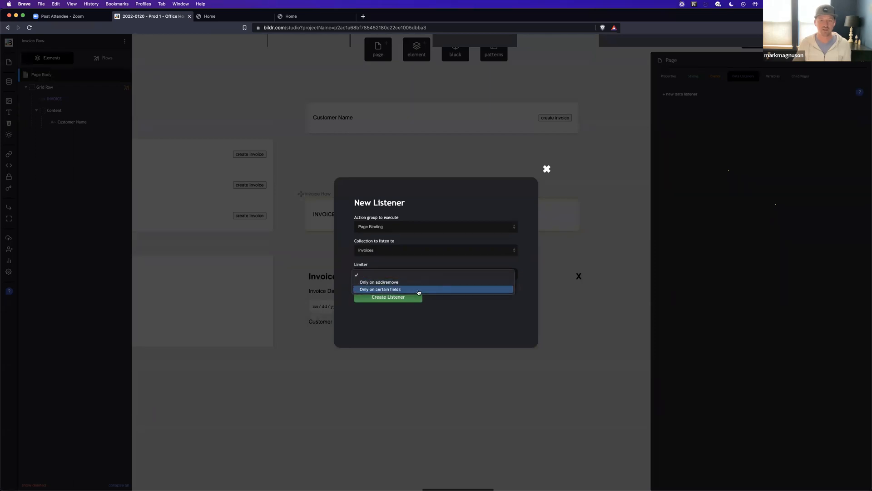
{"action": "left_click", "coordinate": [417, 289]}
{"action": "left_click", "coordinate": [373, 302]}
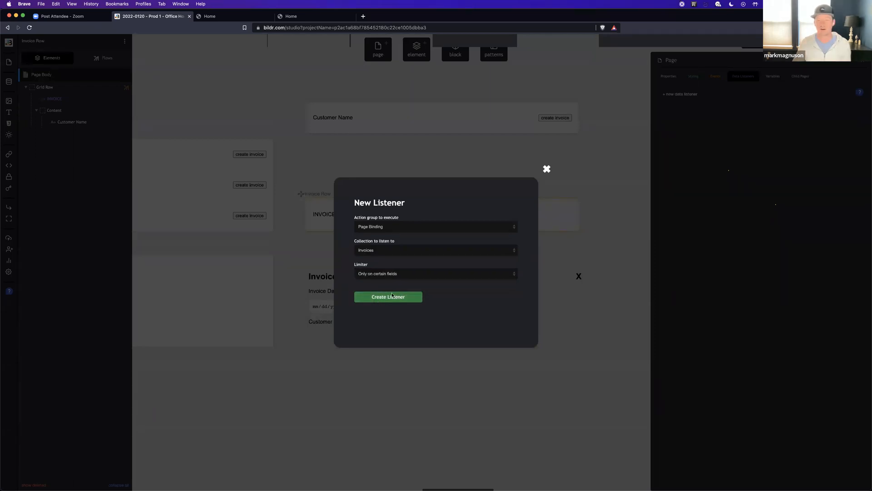
{"action": "left_click", "coordinate": [727, 202]}
{"action": "left_click", "coordinate": [727, 220]}
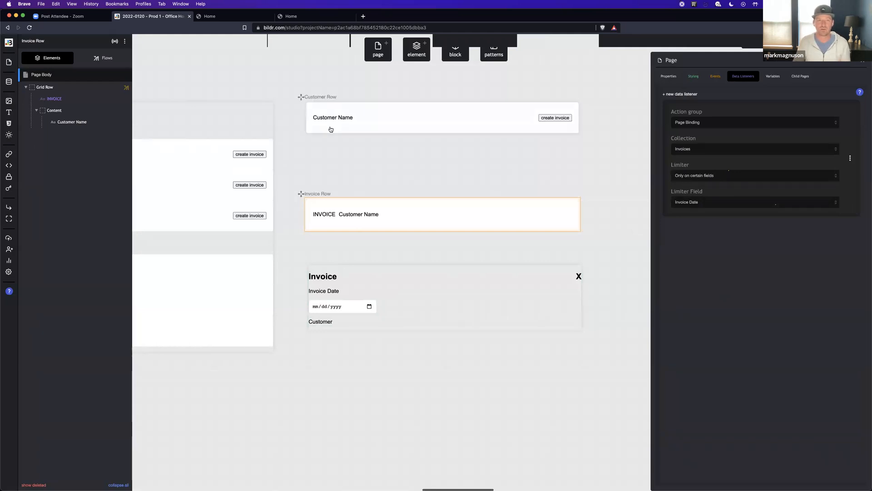
Step: Reload the Home preview, set the fourth invoice's Invoice Date to 01/21/2022, and close its lightbox
{"action": "left_click", "coordinate": [227, 16]}
{"action": "key", "text": "super+r"}
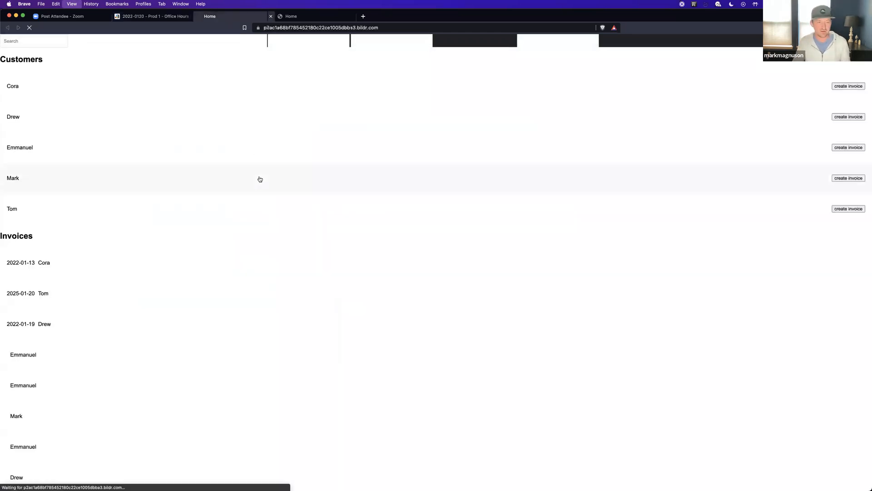
{"action": "left_click", "coordinate": [68, 356]}
{"action": "left_click", "coordinate": [414, 245]}
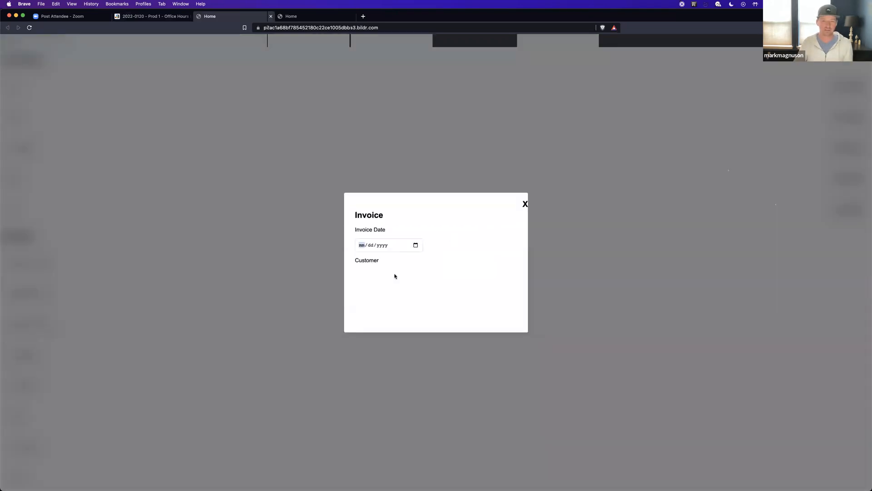
{"action": "left_click", "coordinate": [411, 312]}
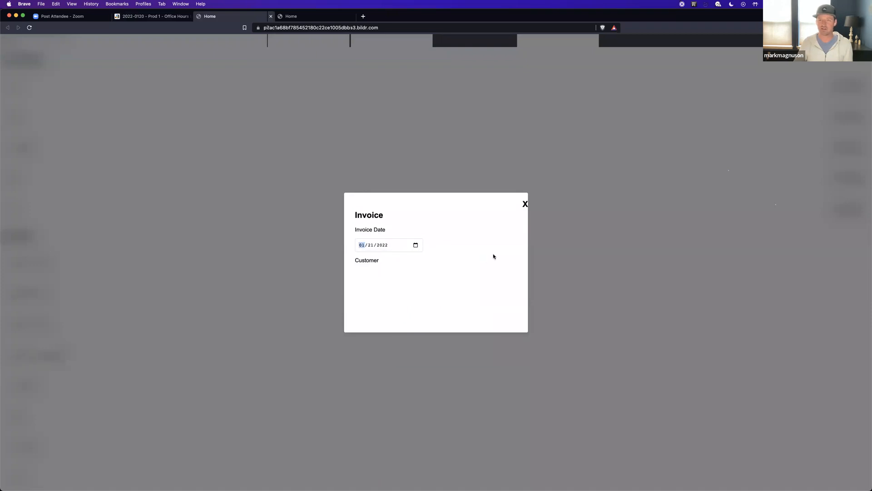
{"action": "left_click", "coordinate": [525, 204]}
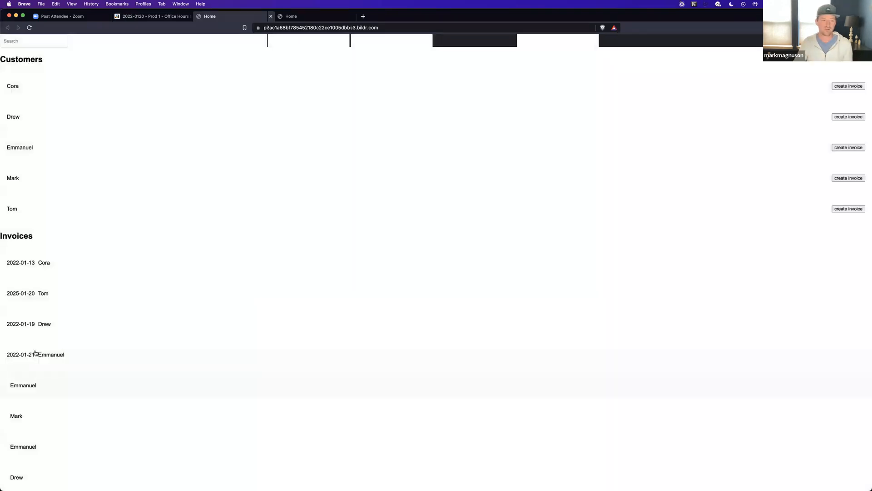
Step: Set the fifth invoice's Invoice Date to 01/25/2022, close its lightbox, and return to the Bildr studio
{"action": "left_click", "coordinate": [73, 388]}
{"action": "left_click", "coordinate": [409, 246]}
{"action": "left_click", "coordinate": [415, 245]}
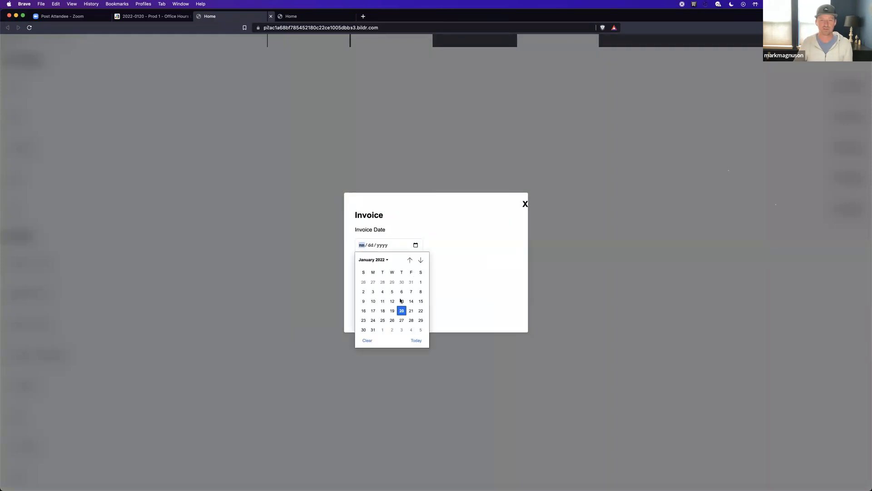
{"action": "left_click", "coordinate": [382, 321]}
{"action": "left_click", "coordinate": [525, 204]}
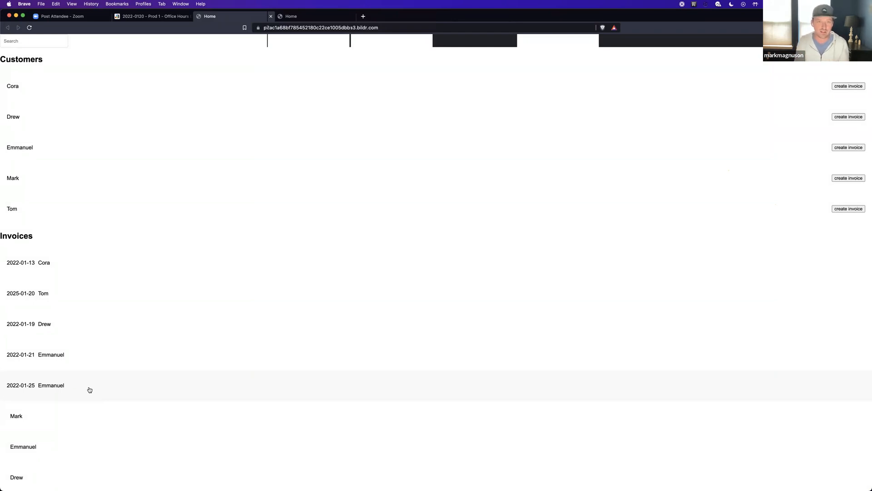
{"action": "left_click", "coordinate": [152, 16]}
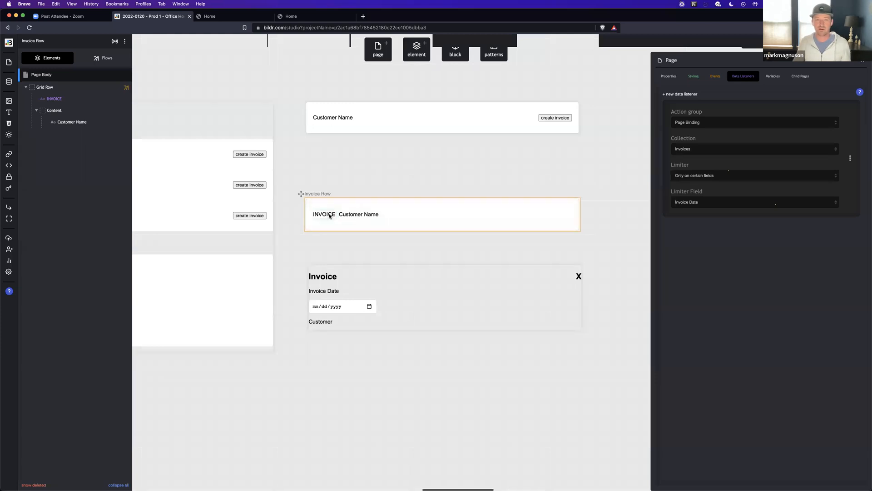
Step: Set the limiter of the Invoice Row page's Invoices data listener to the blank option
{"action": "left_click", "coordinate": [746, 76]}
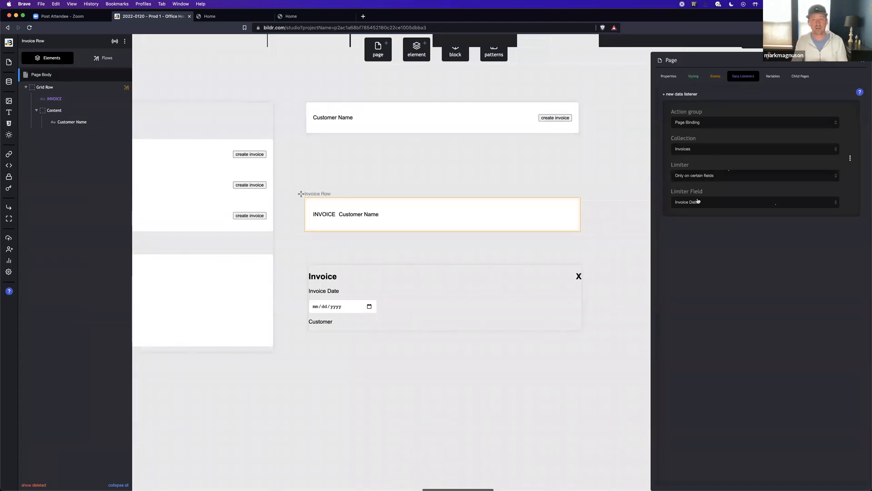
{"action": "left_click", "coordinate": [710, 176]}
{"action": "left_click", "coordinate": [712, 164]}
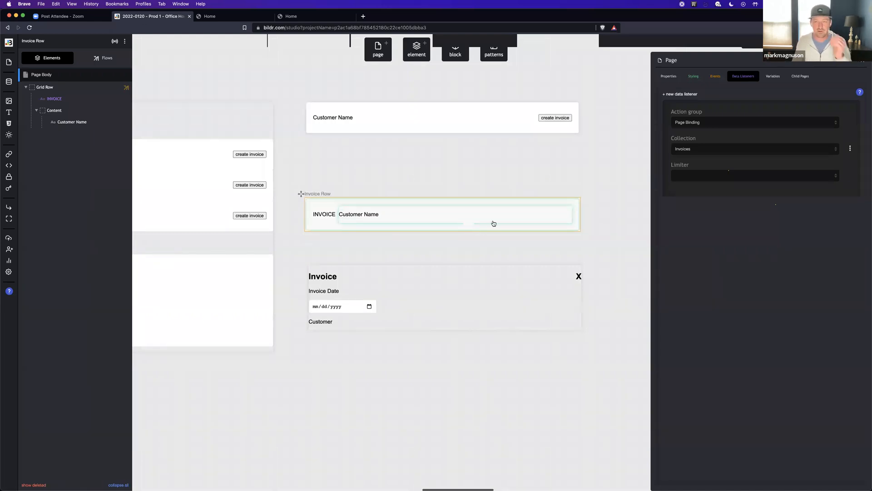
Step: Switch to the Home preview, view the first invoice in its detail lightbox, and close the lightbox
{"action": "left_click", "coordinate": [231, 18]}
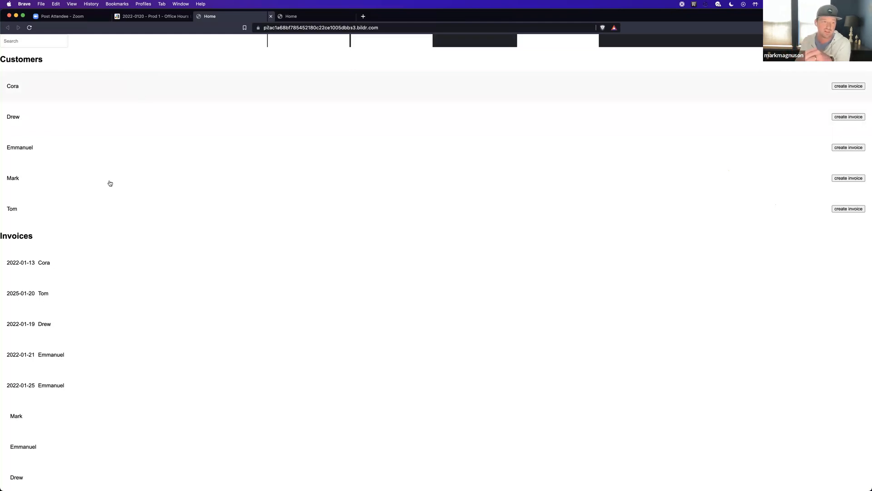
{"action": "left_click", "coordinate": [46, 269]}
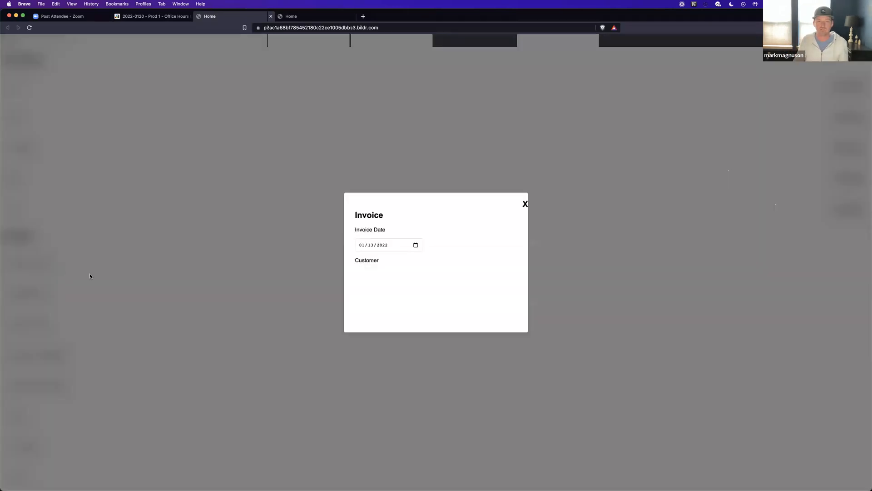
{"action": "left_click", "coordinate": [526, 205]}
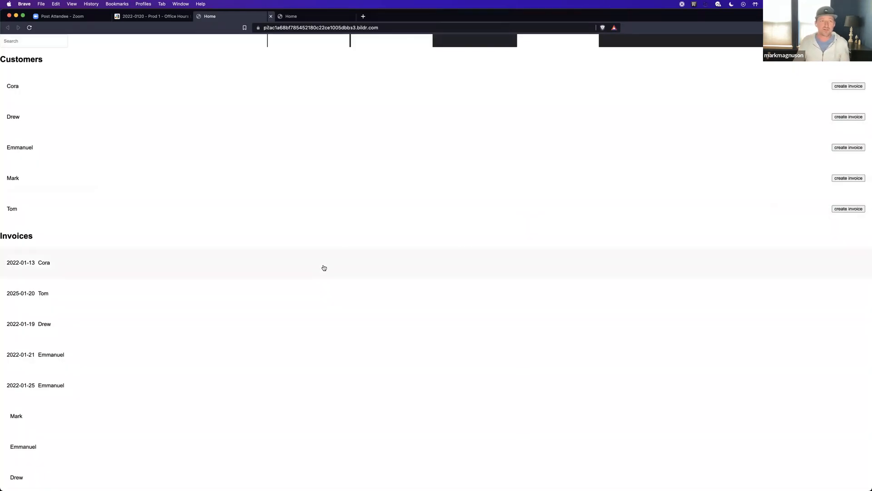
Step: Try searching the Home page for part of a customer's name, and erase the search text back to its first letter
{"action": "left_click", "coordinate": [36, 38]}
{"action": "type", "text": "cor"}
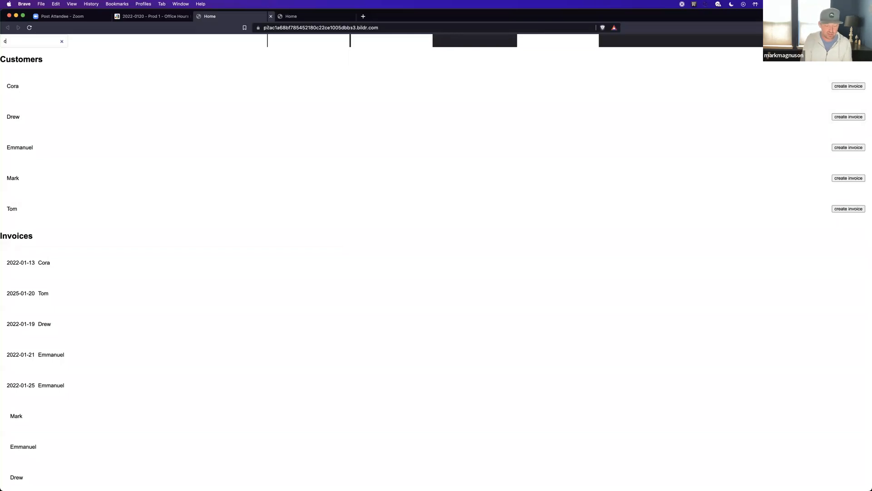
{"action": "key", "text": "BackSpace"}
{"action": "key", "text": "BackSpace"}
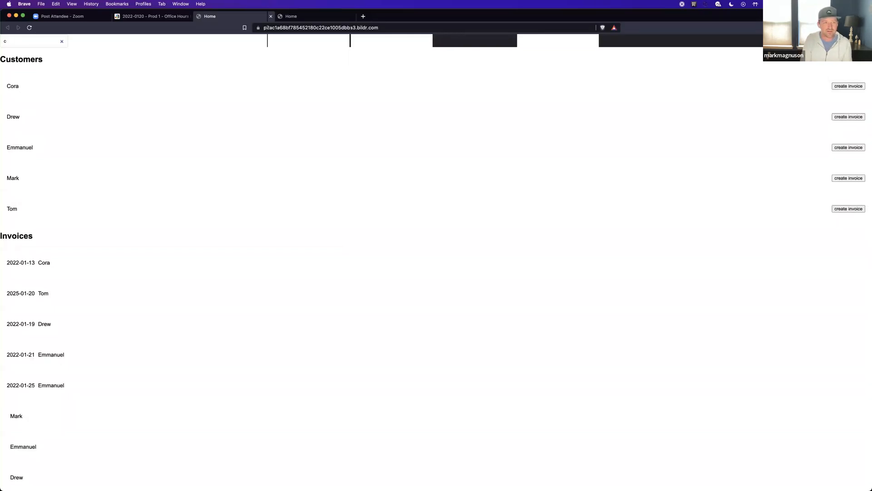